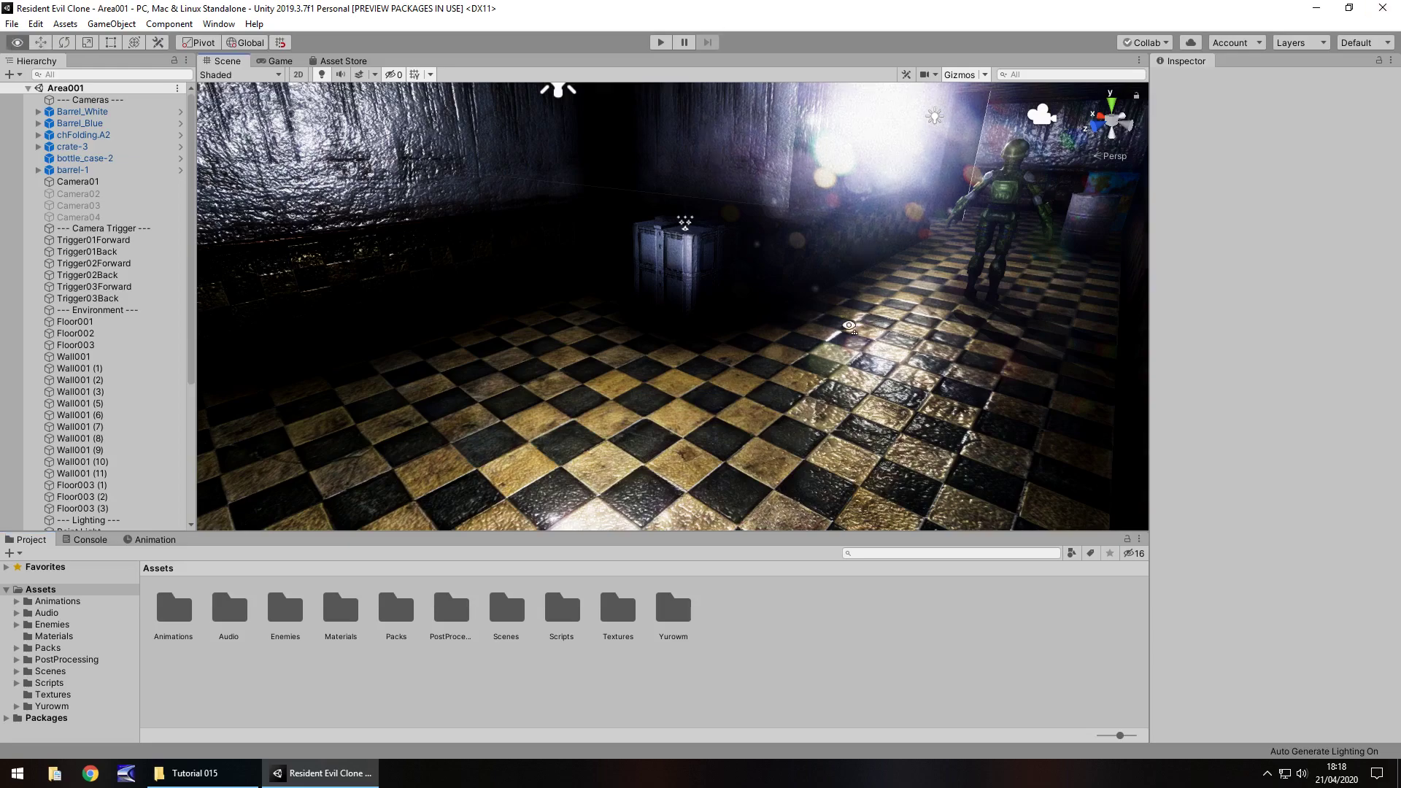
Orbit and fly the Scene view down the corridor until the metal crate fills the view
alt+drag(850, 327, 602, 240)
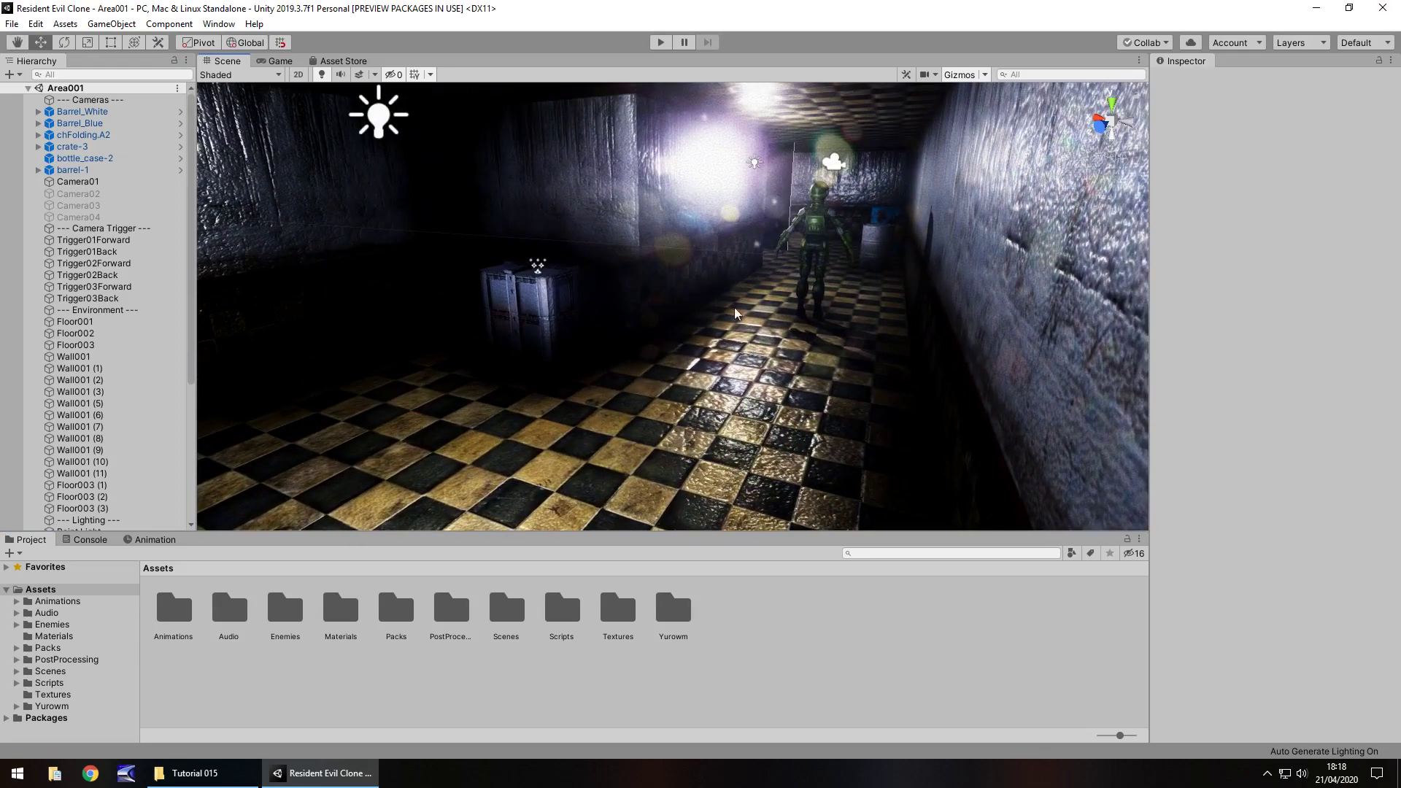
key(w)
right_drag(803, 281, 660, 272)
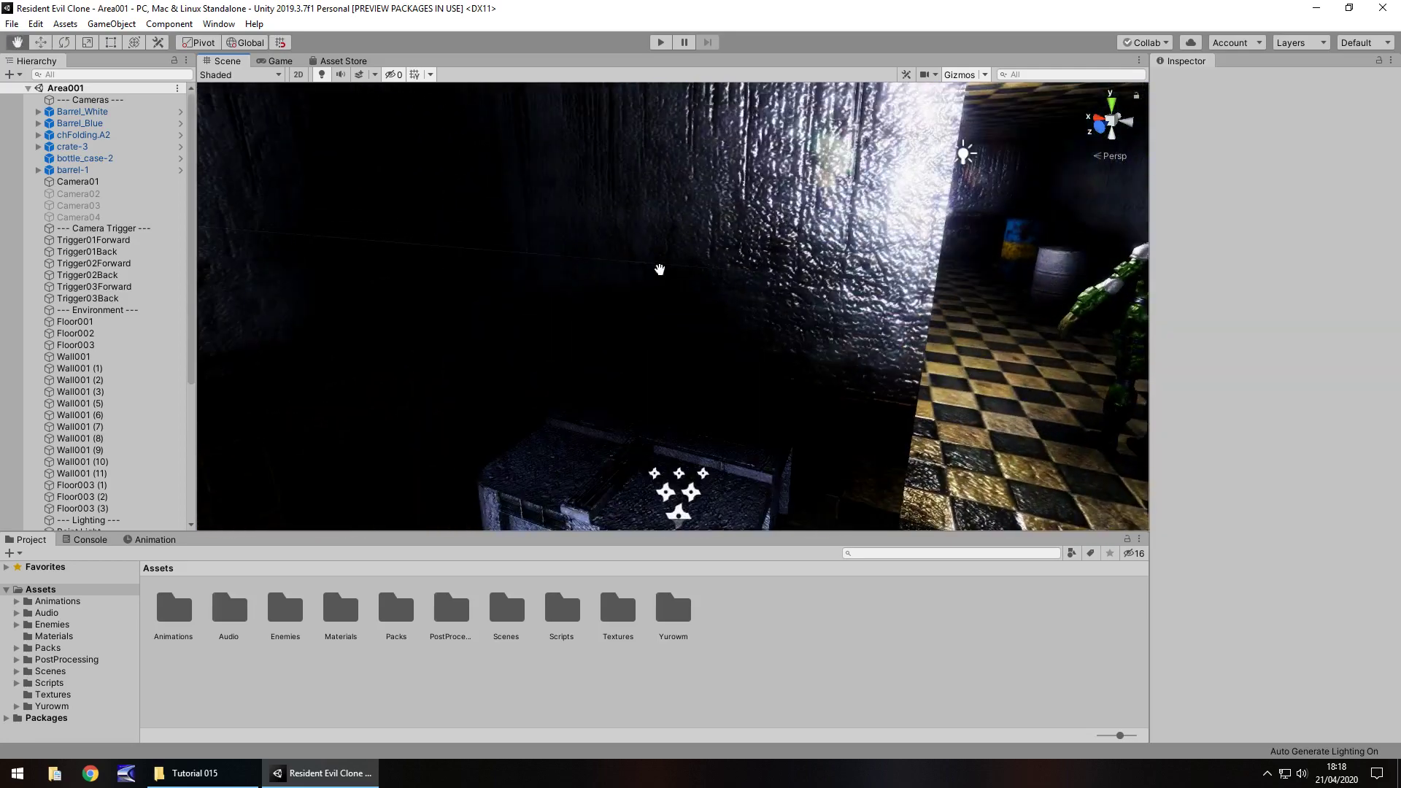
alt+drag(659, 272, 633, 359)
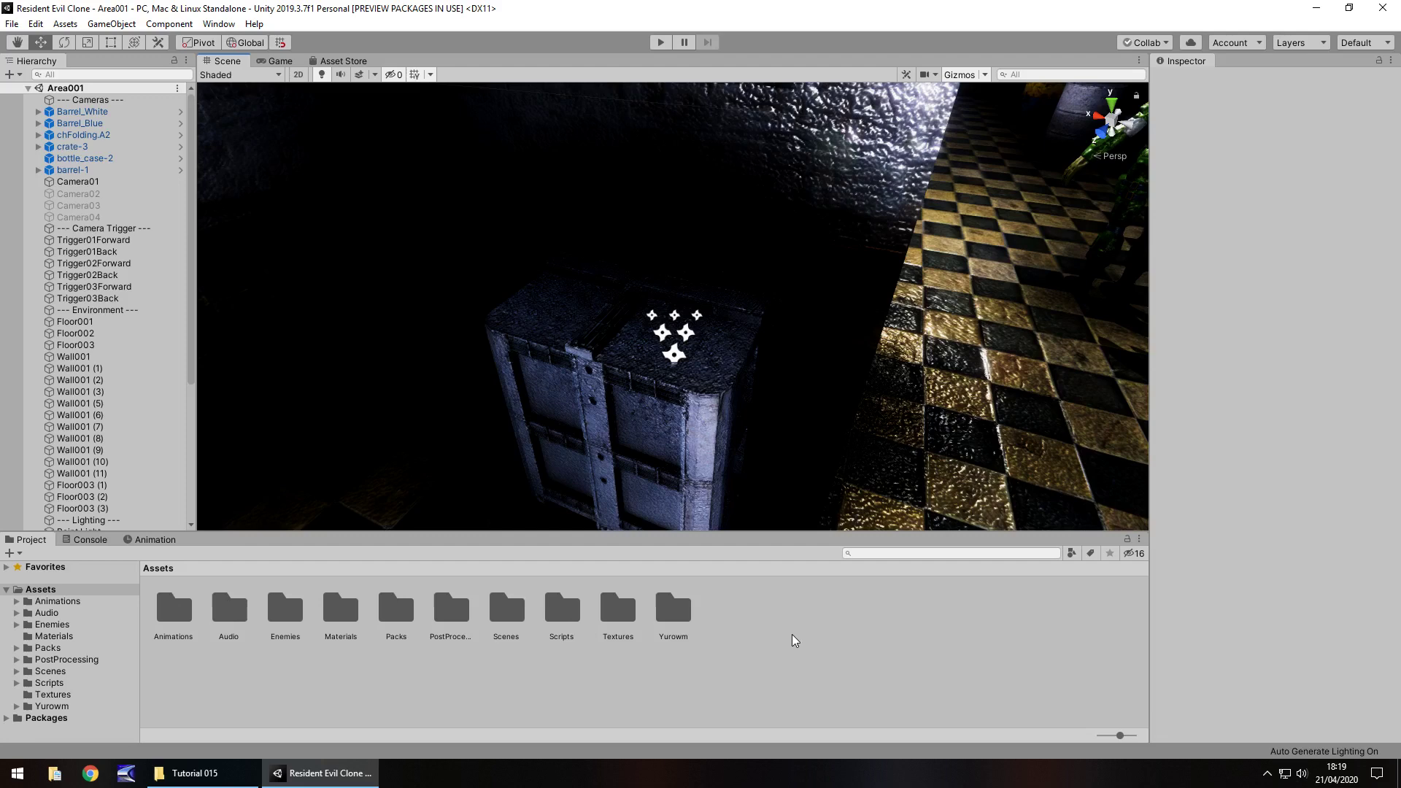
Create a folder named Objects in Assets and open it
right_click(733, 622)
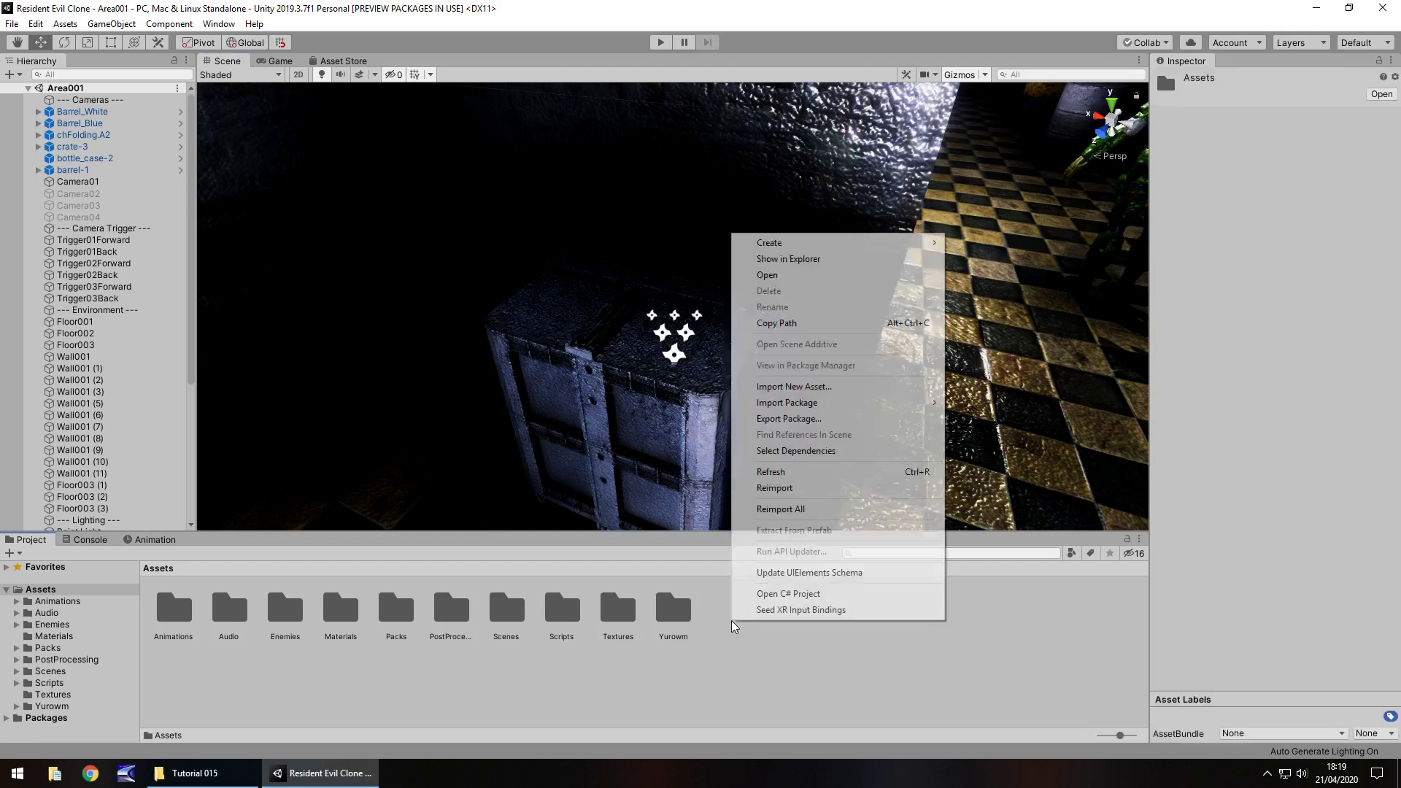
mouse_move(794, 248)
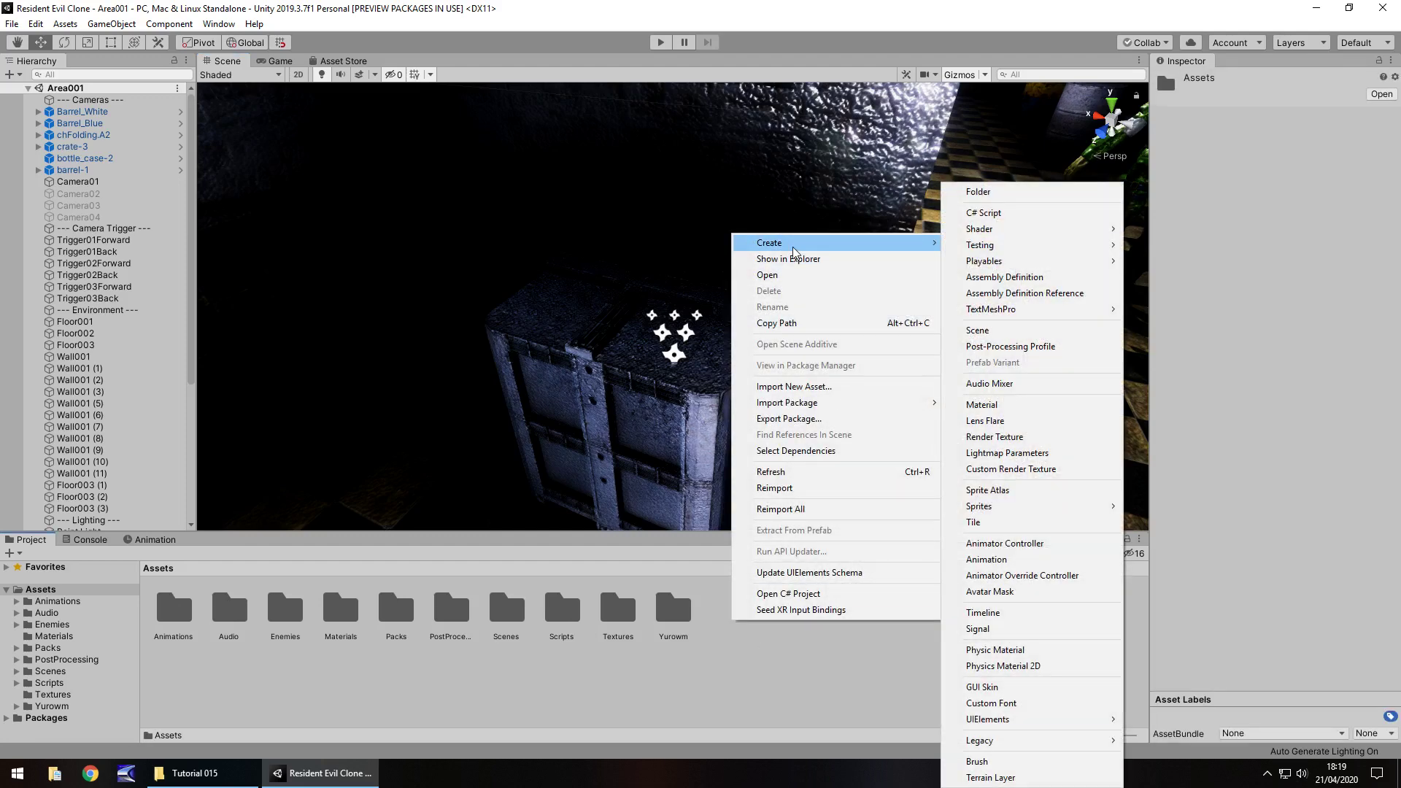
click(1001, 193)
text(Ob)
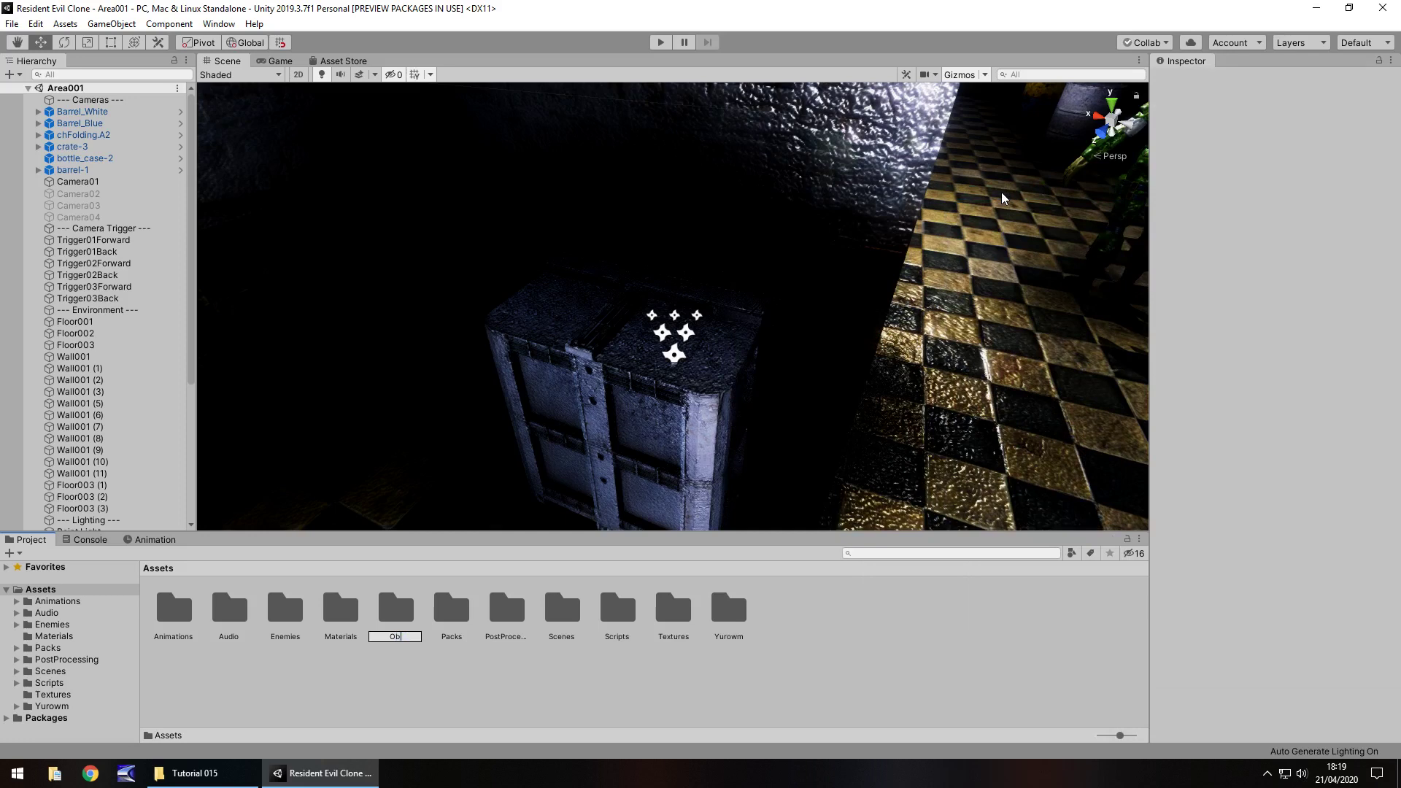
text(jects)
key(Return)
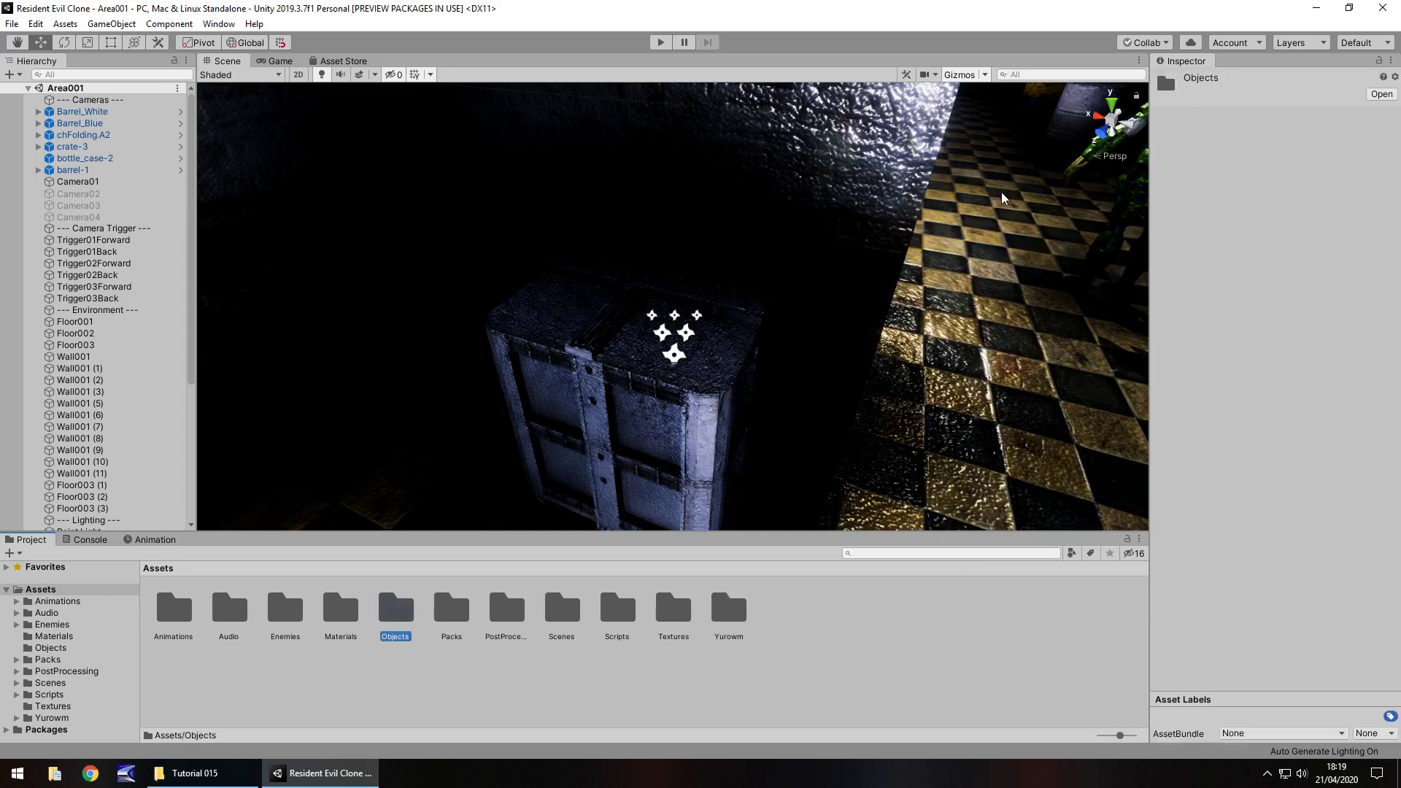
key(Return)
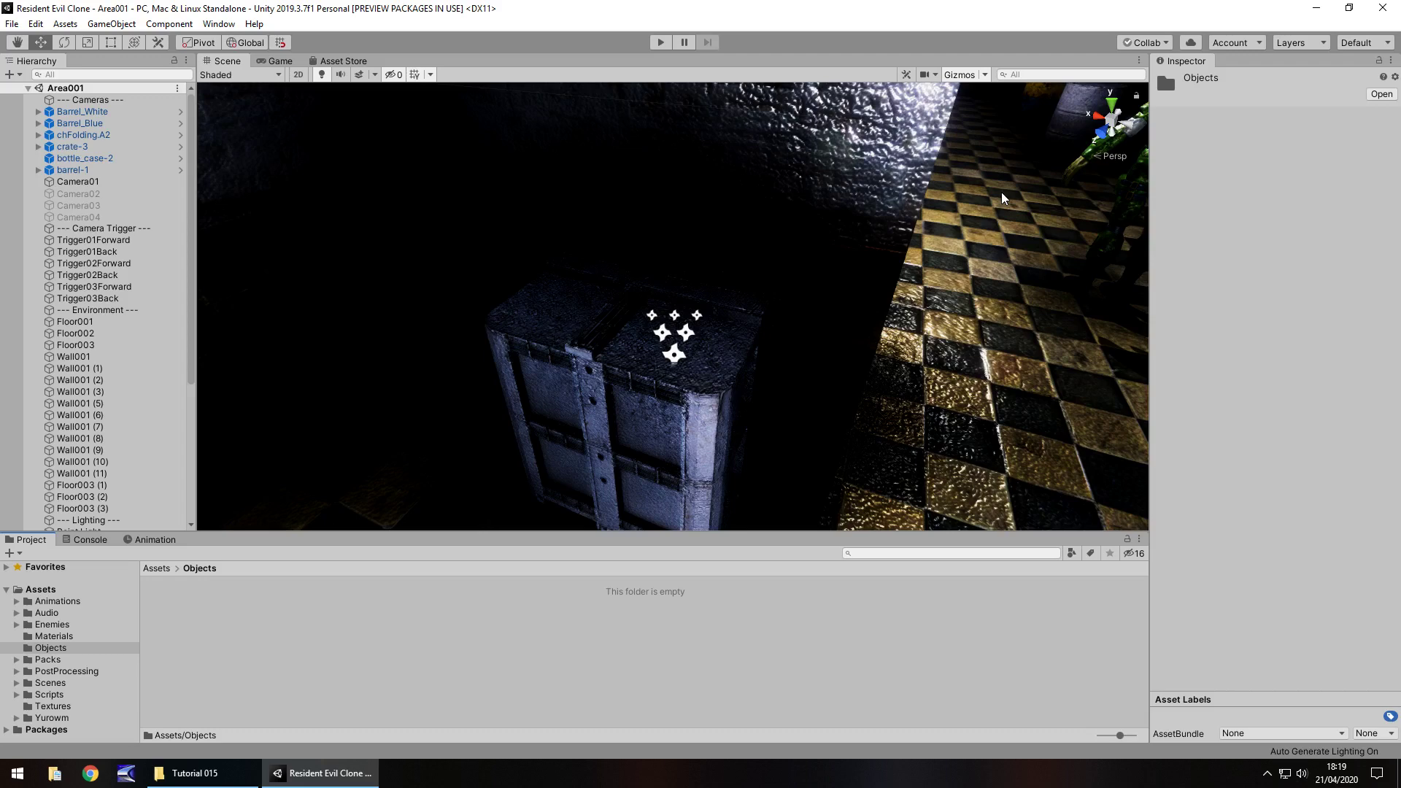
Create a Weapons folder inside Objects and open it
right_click(231, 629)
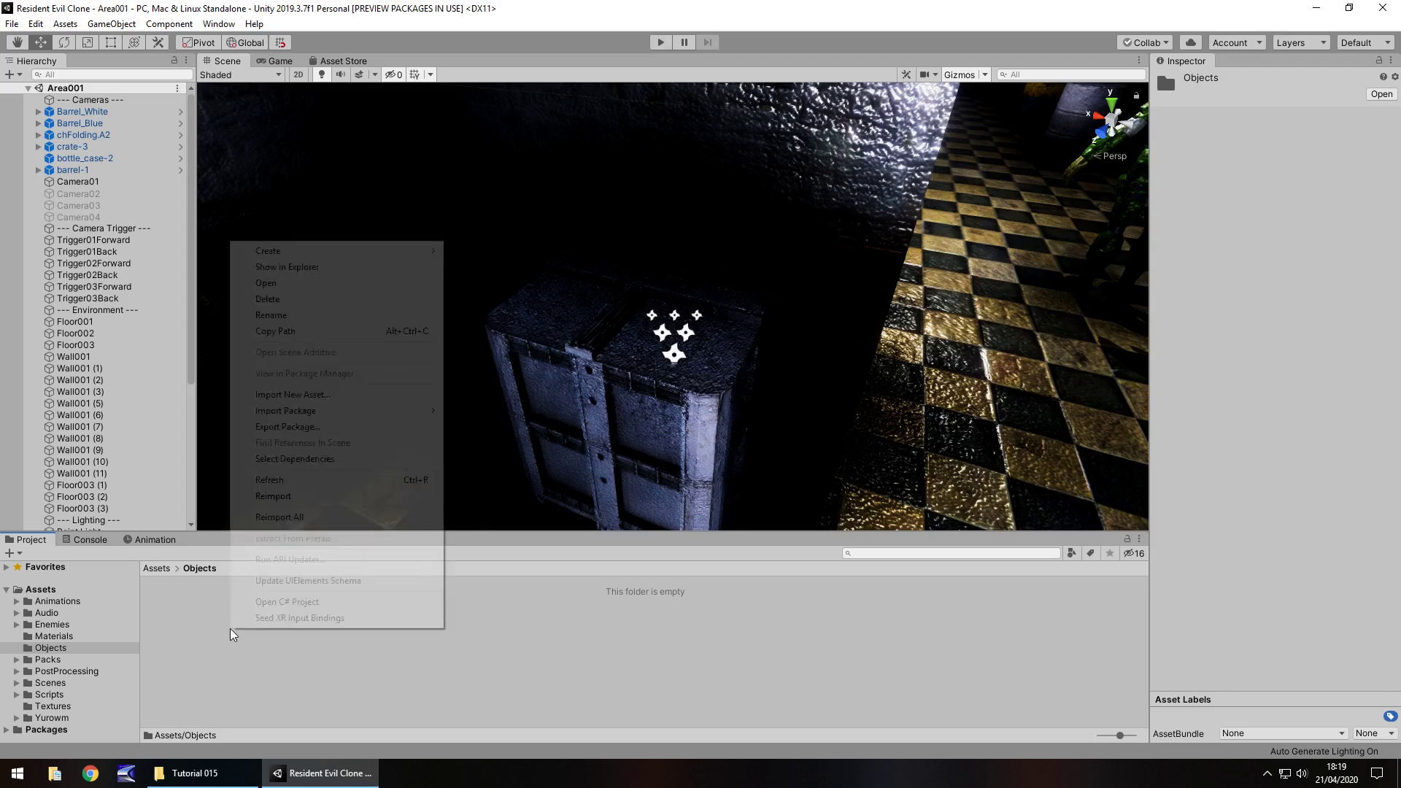
mouse_move(251, 250)
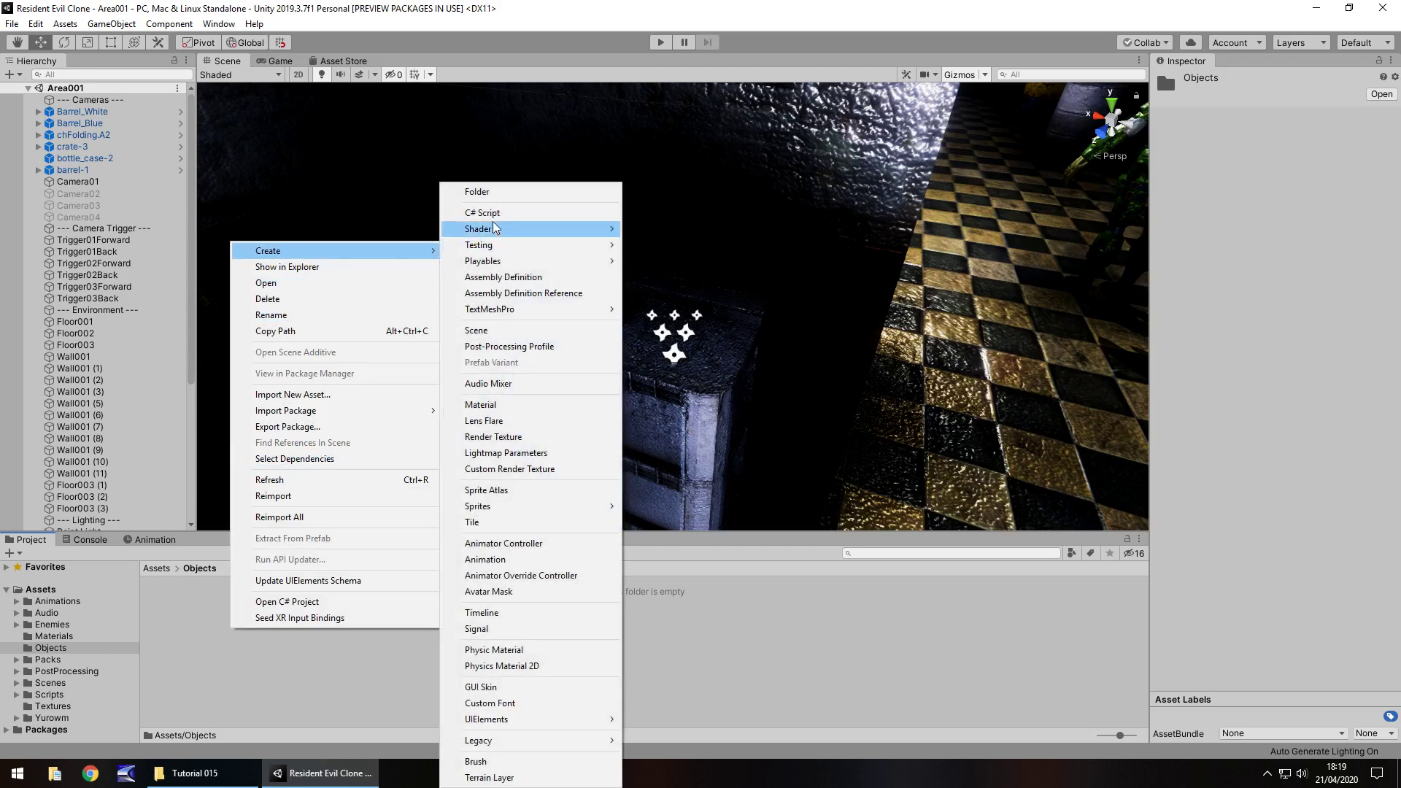
click(488, 192)
text(Weapons)
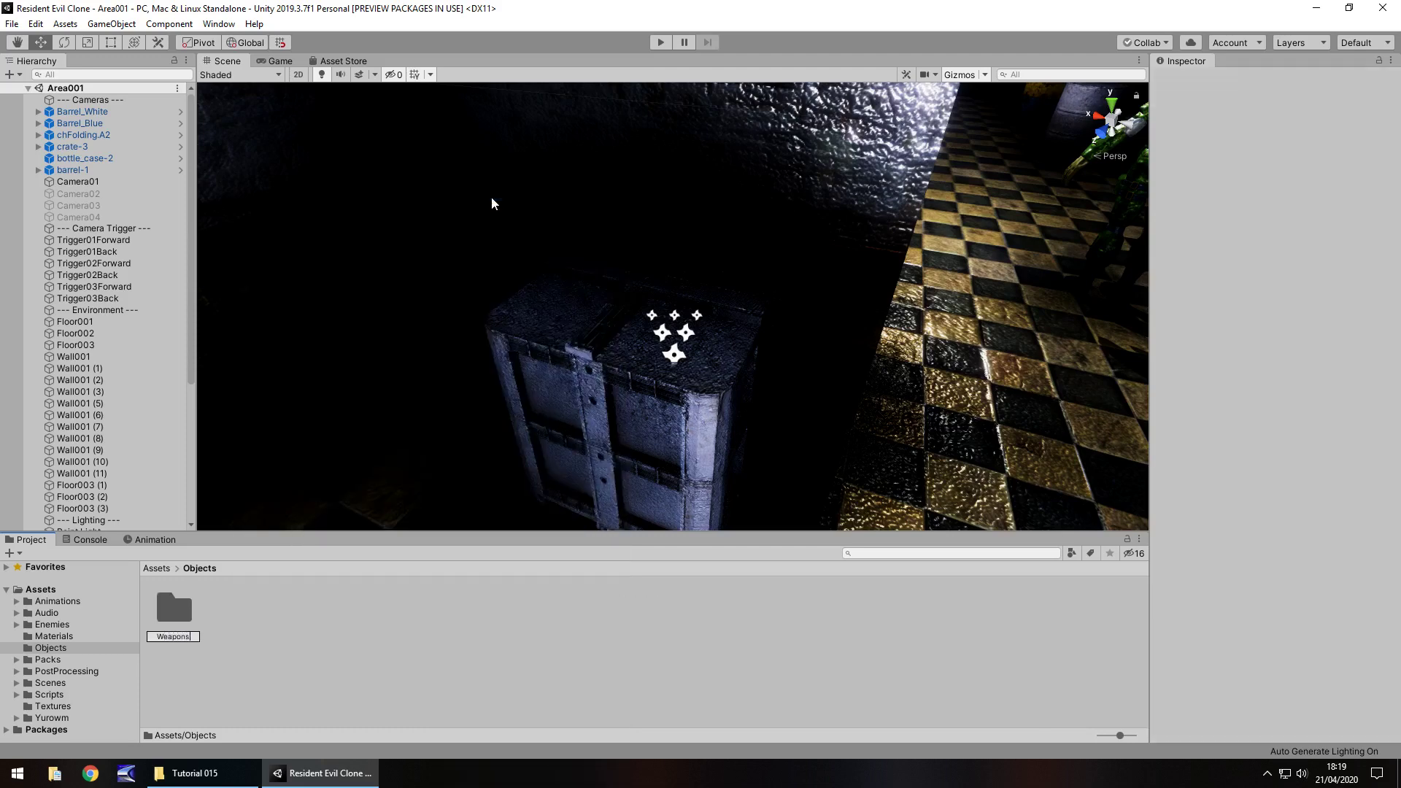
key(Return)
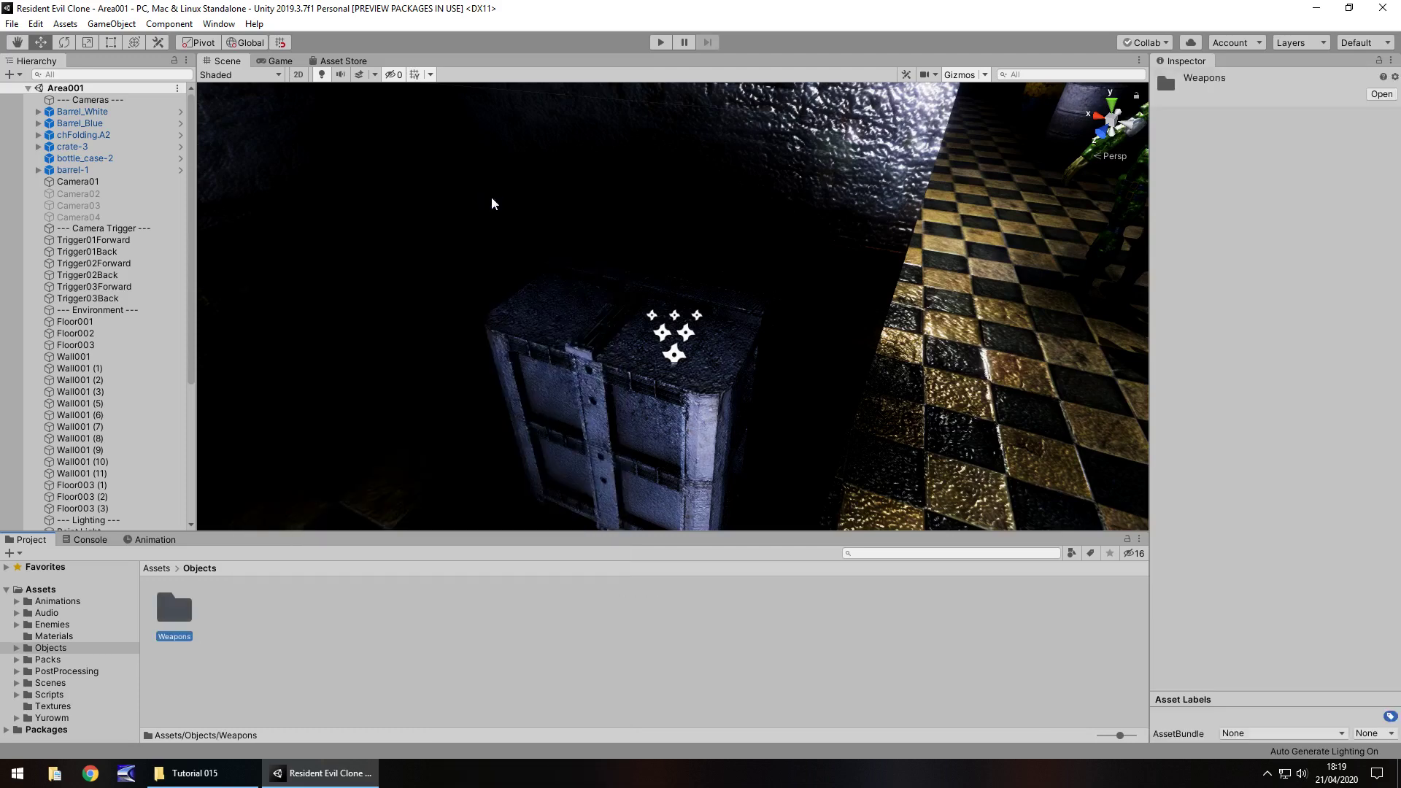
key(Return)
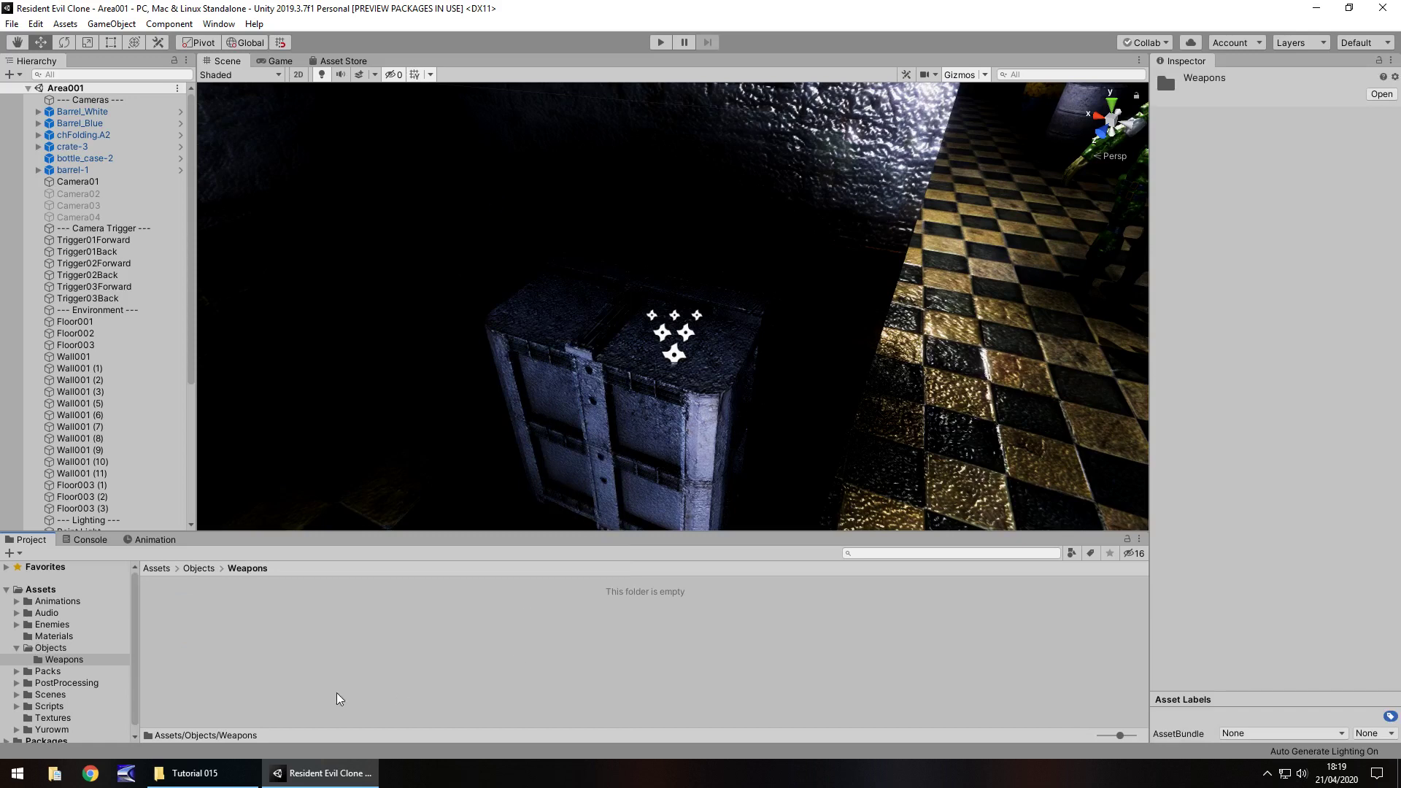
Drag the Gun folder from the Tutorial 015 window into Weapons, then open it
click(195, 772)
drag(181, 113, 212, 620)
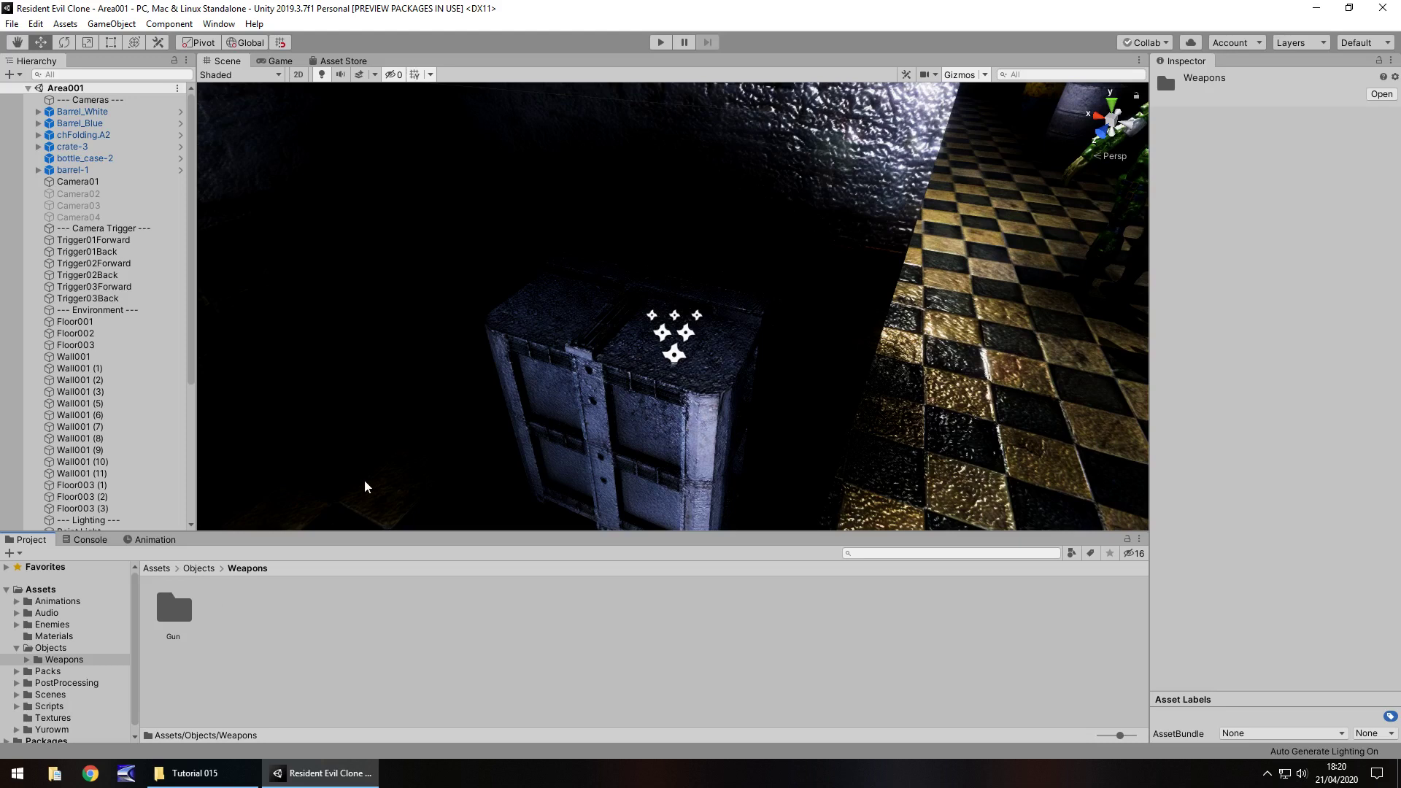
click(179, 617)
double_click(178, 617)
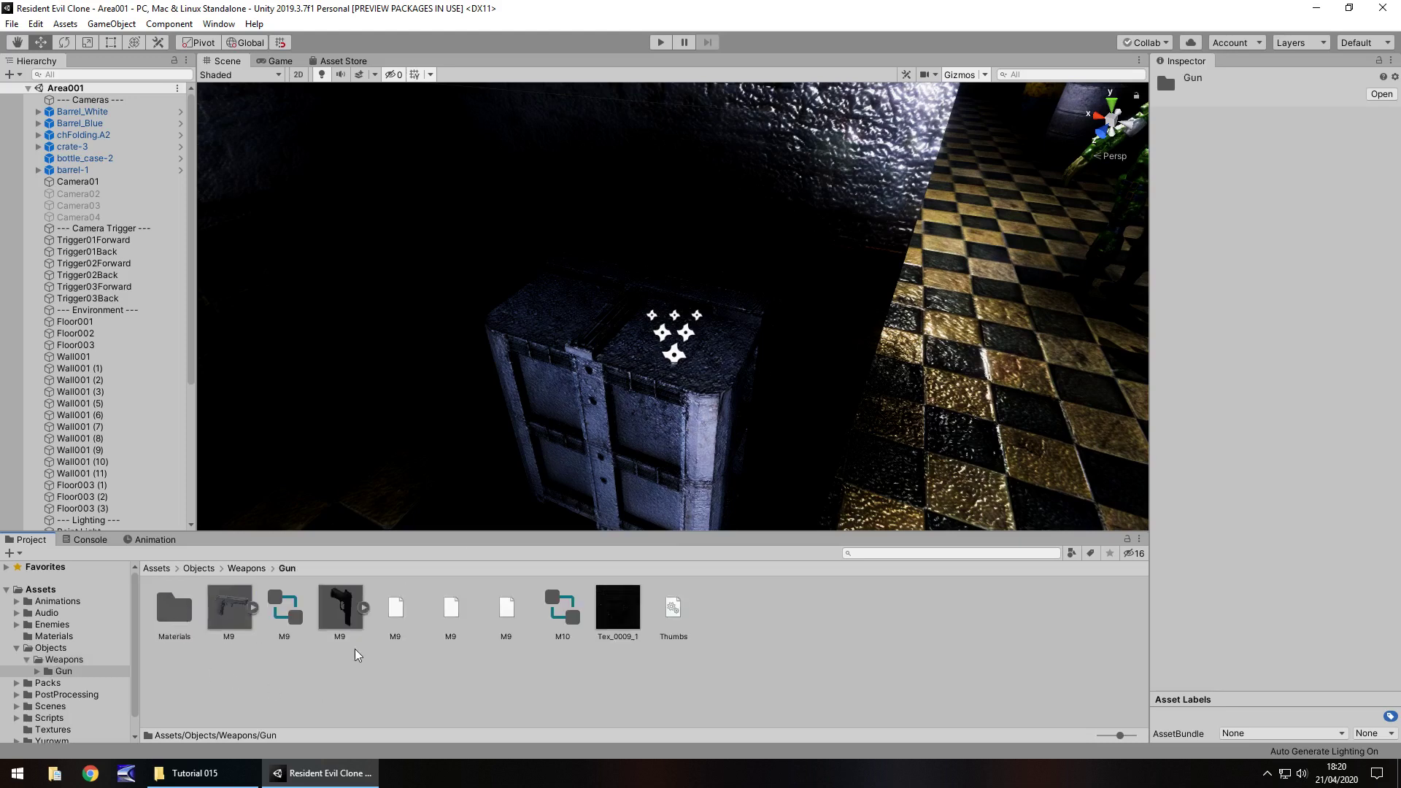
Drop the M9 pistol prefab onto the metal crate
drag(341, 616, 672, 343)
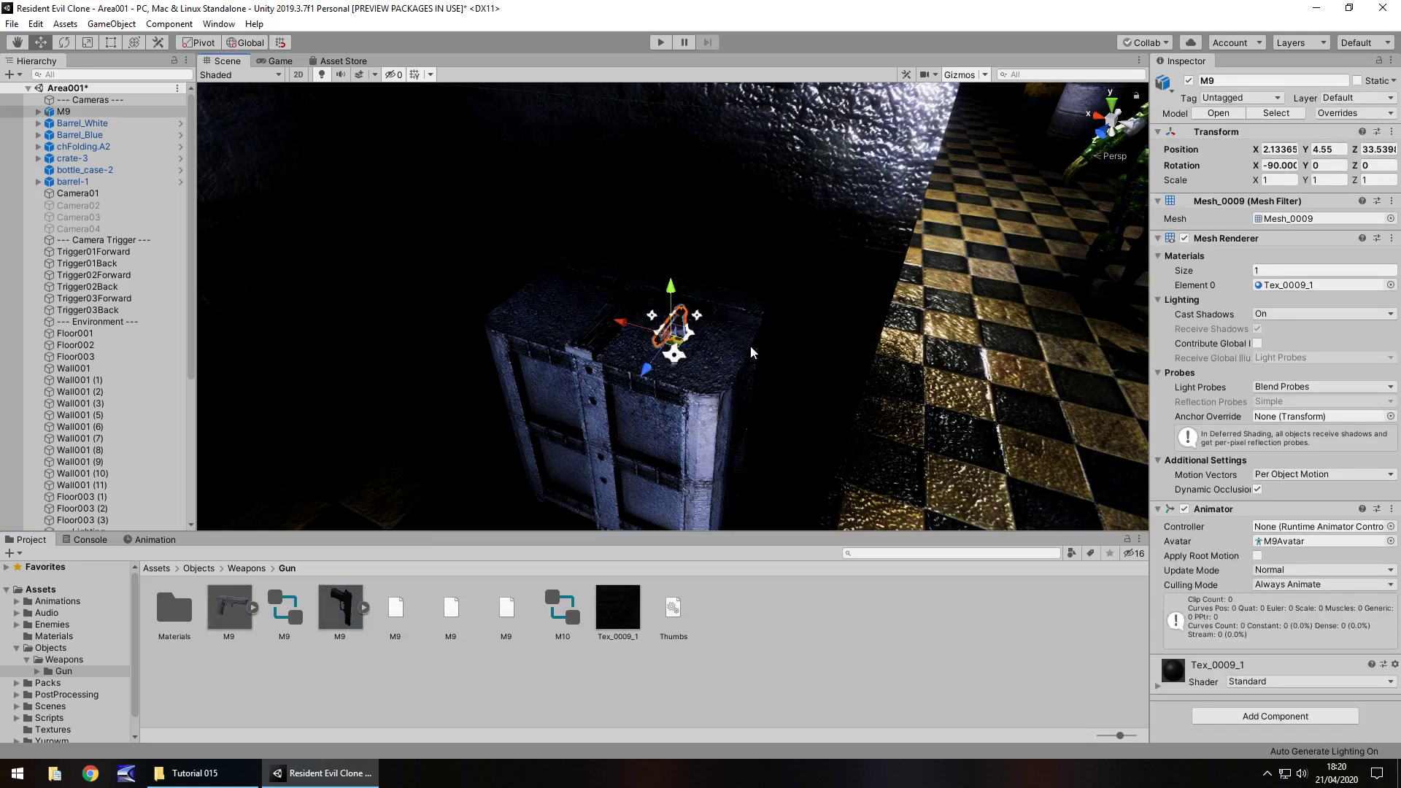
scroll(708, 349, up, 3)
scroll(708, 348, up, 3)
scroll(781, 369, down, 3)
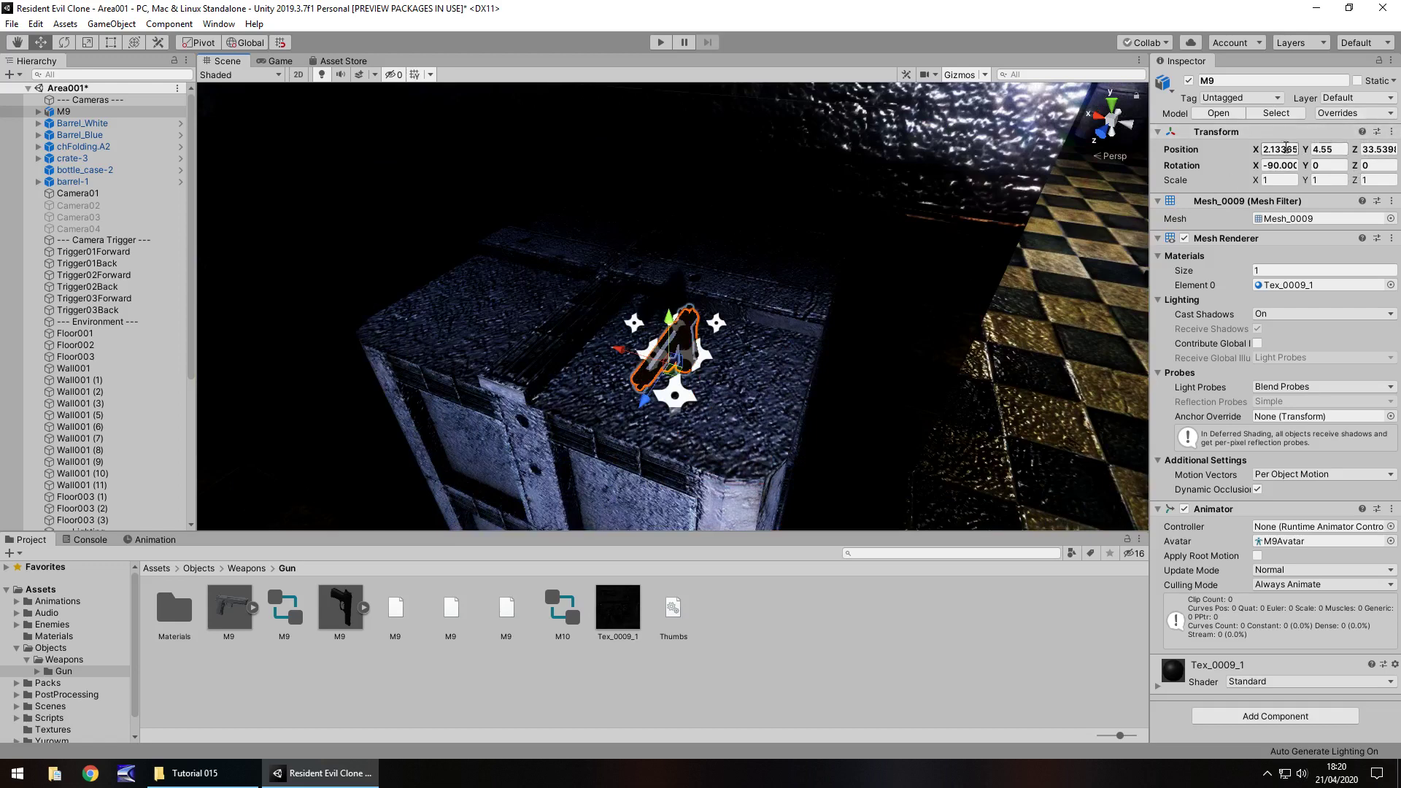
Set the pistol's rotation to 0, 101.72, 90 so it lies sideways
click(1275, 169)
text(0)
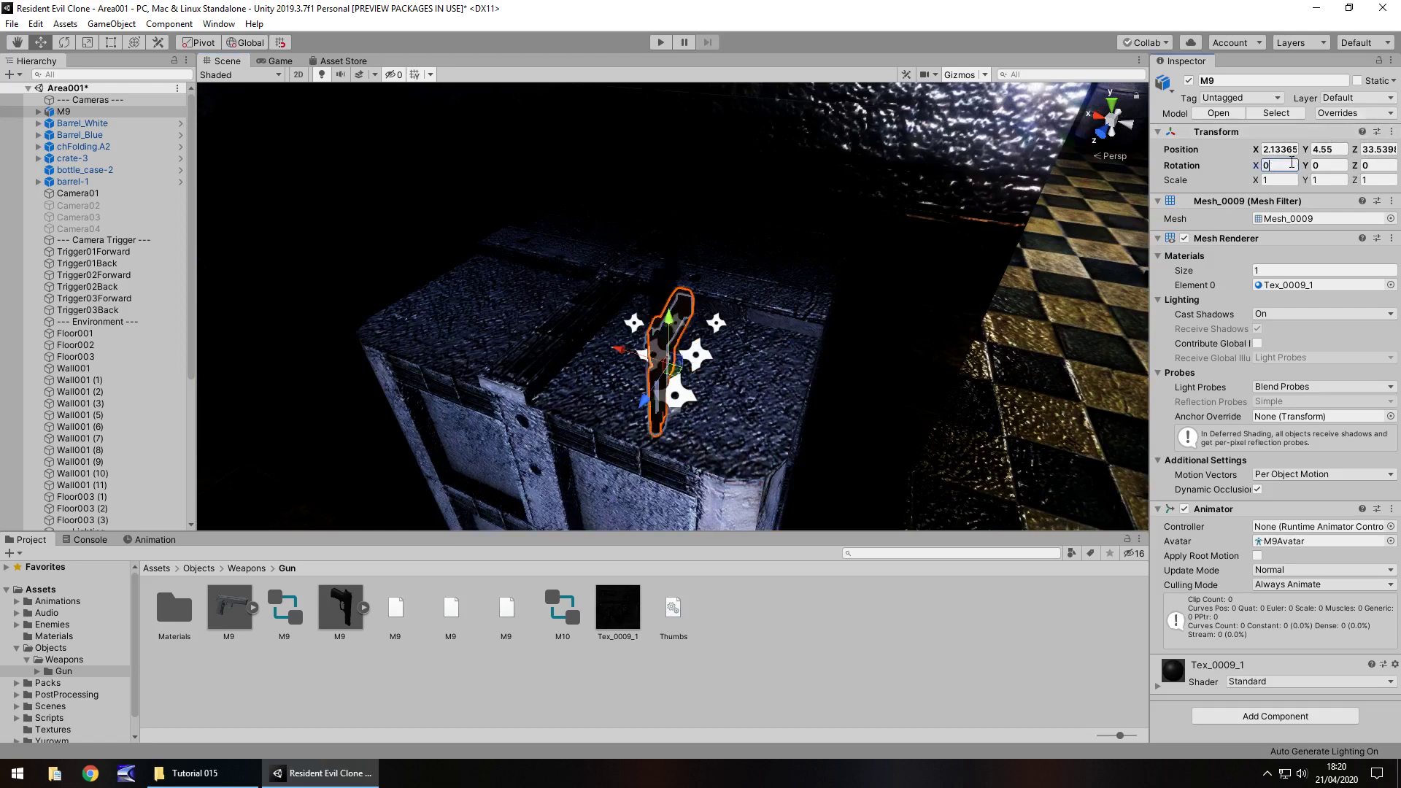
key(BackSpace)
text(90)
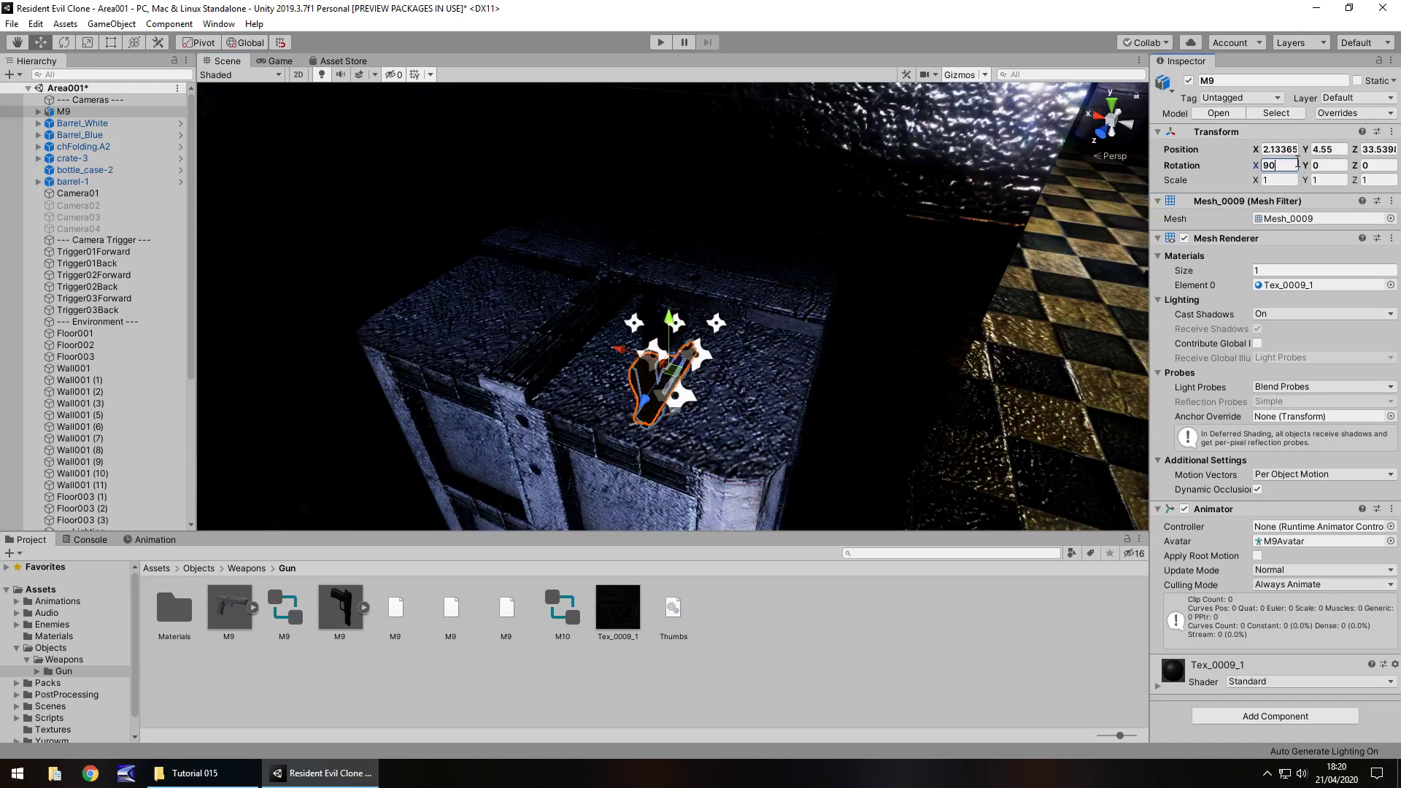
click(1361, 167)
text(90)
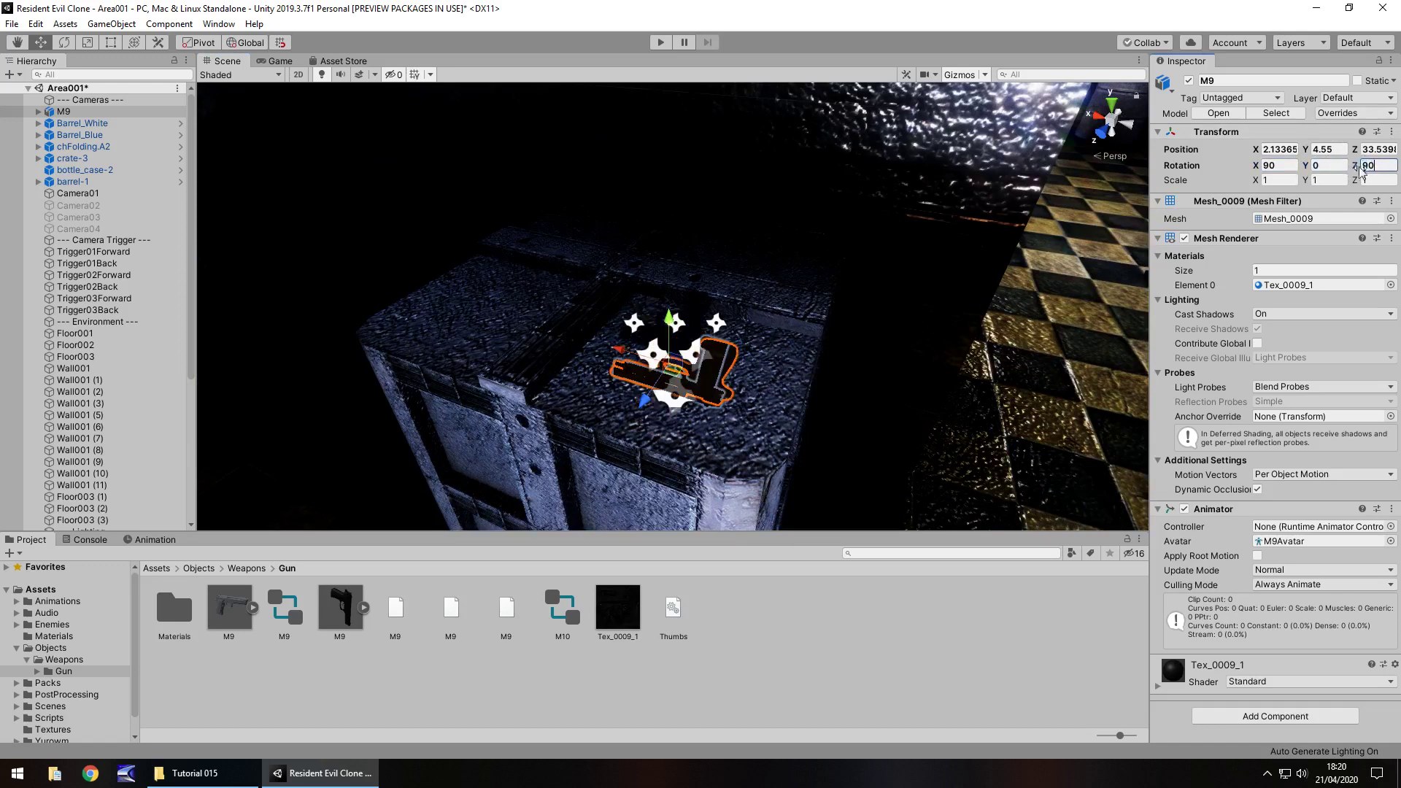
key(shift+Tab)
drag(1306, 165, 1350, 167)
click(1280, 166)
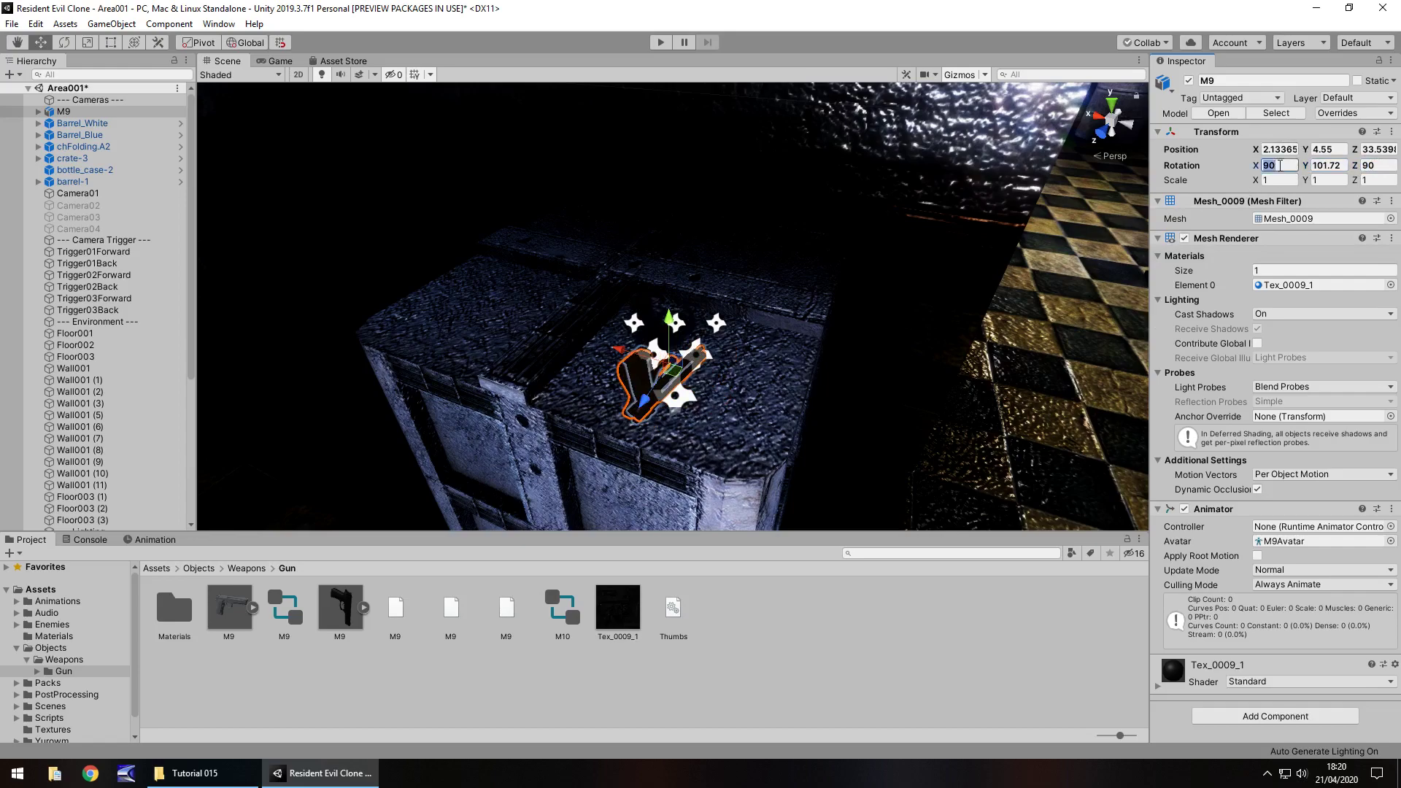
text(0)
Frame the pistol and lower it onto the crate top
right_drag(683, 376, 839, 355)
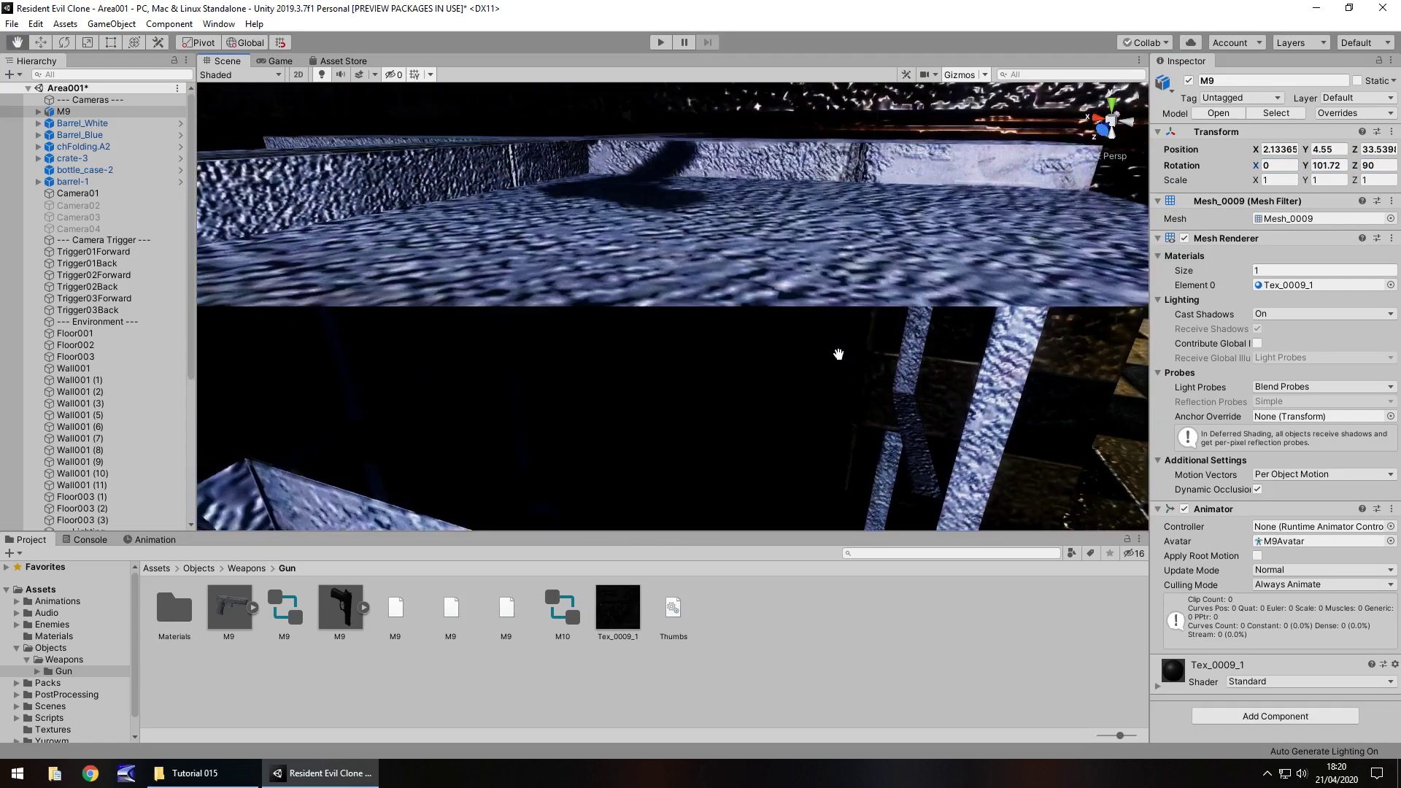
key(f)
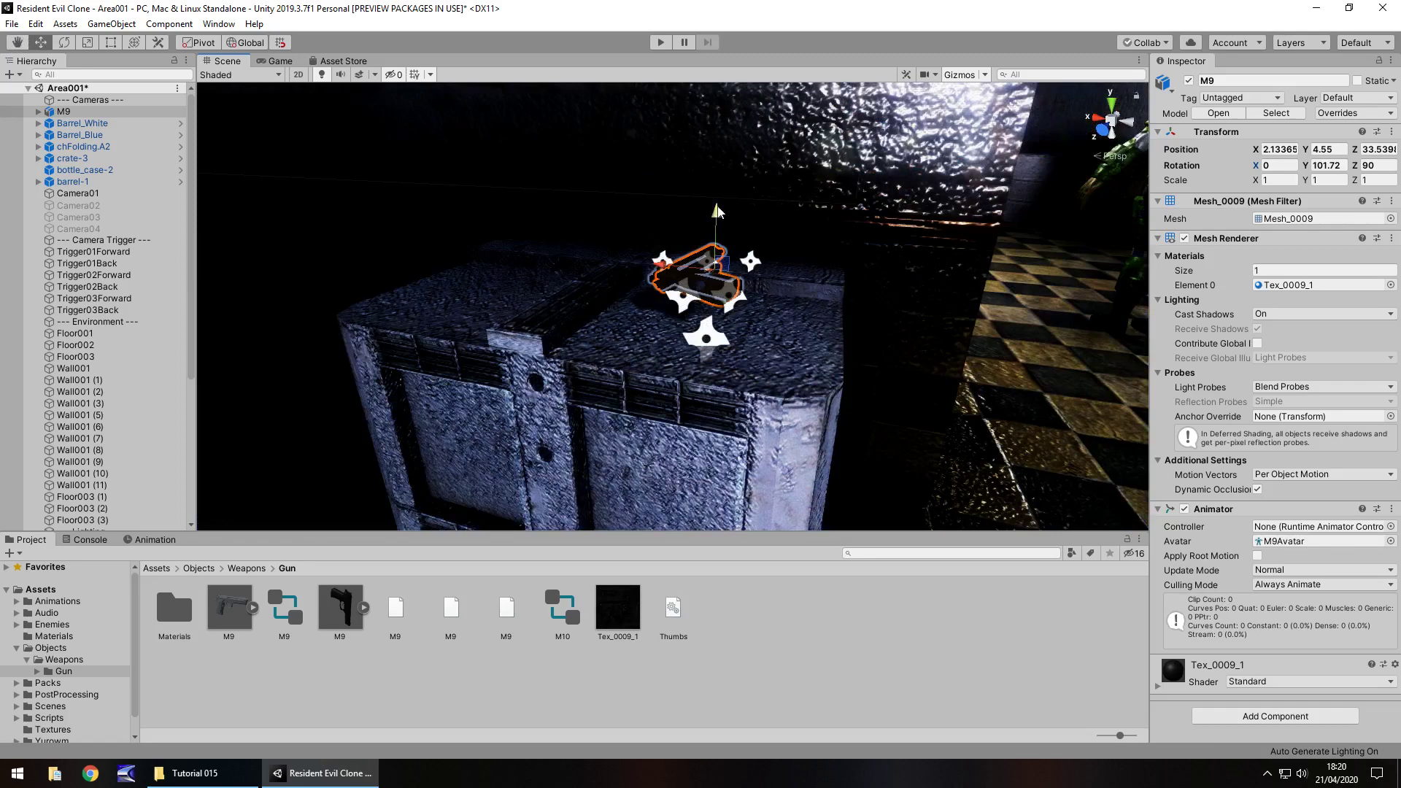
drag(717, 211, 748, 365)
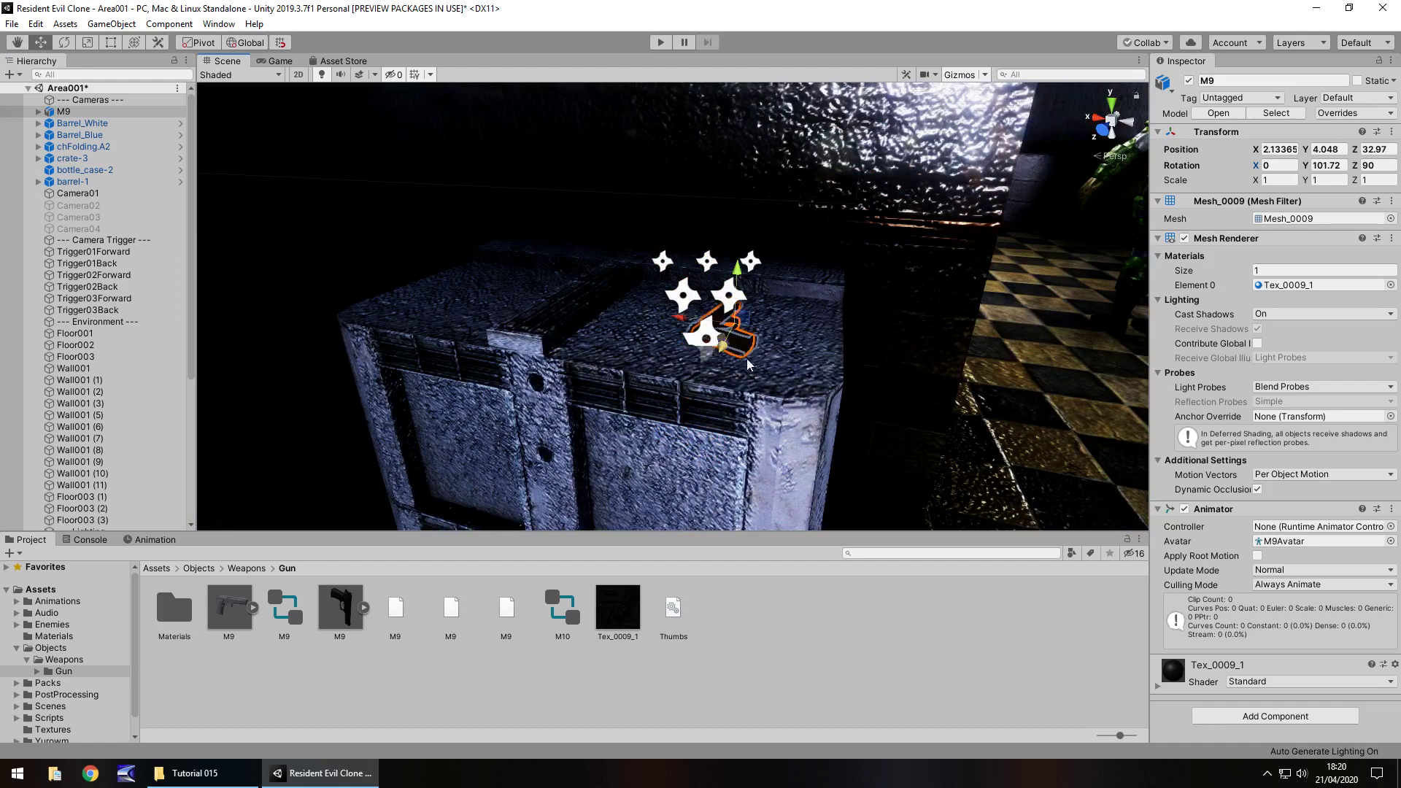
Scale the pistol to 1.5 on all three axes
click(1284, 180)
text(.5)
key(Tab)
text(1.5)
key(Tab)
text(1.5)
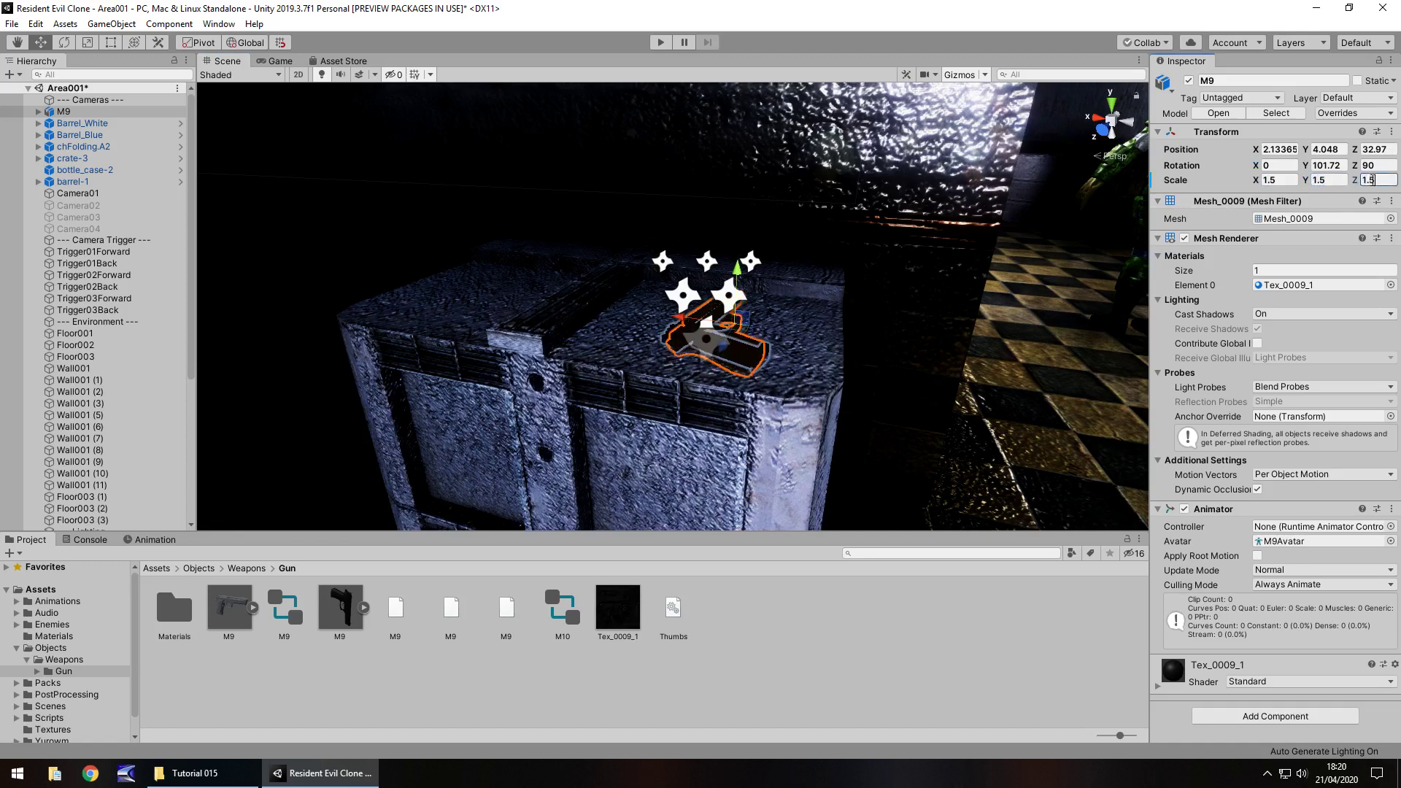
click(1013, 328)
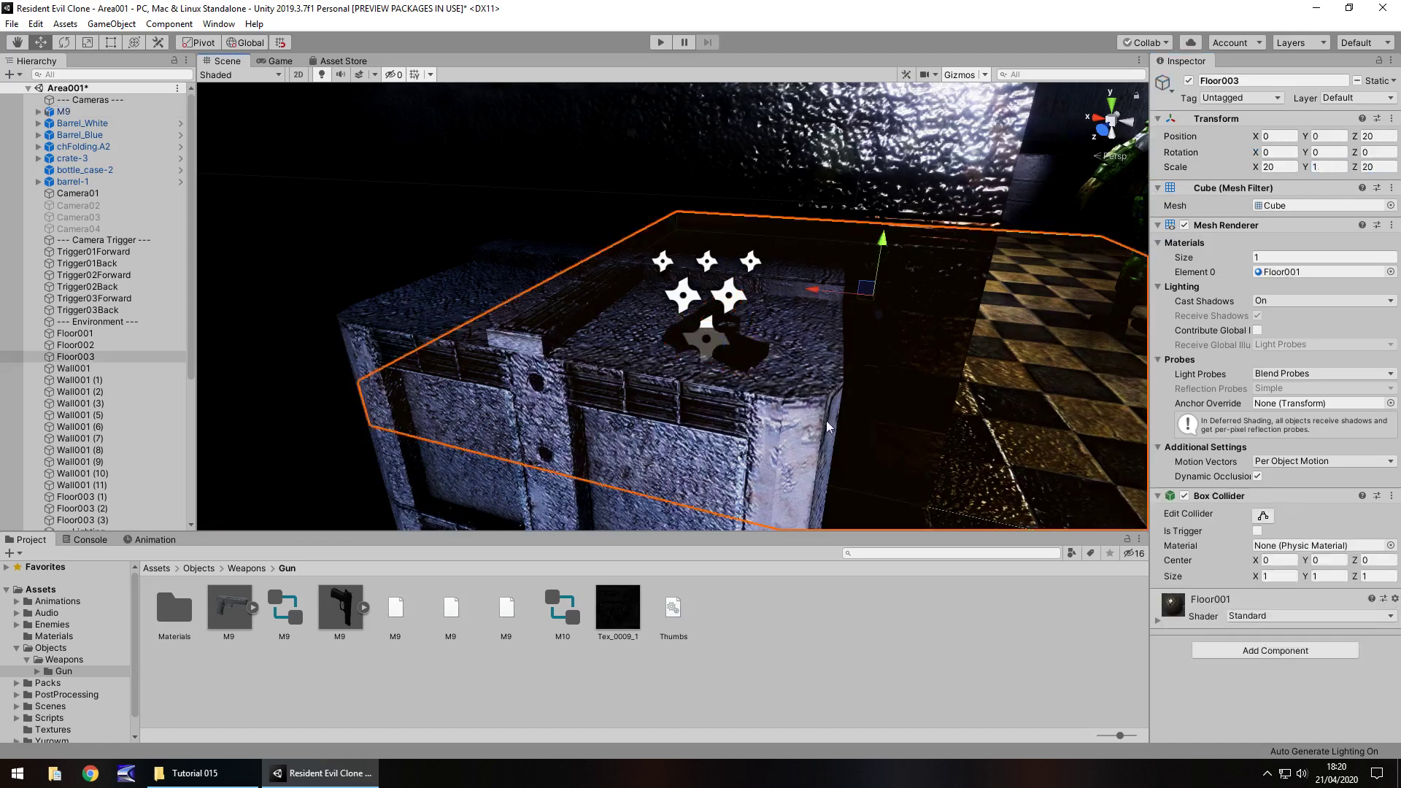
click(656, 44)
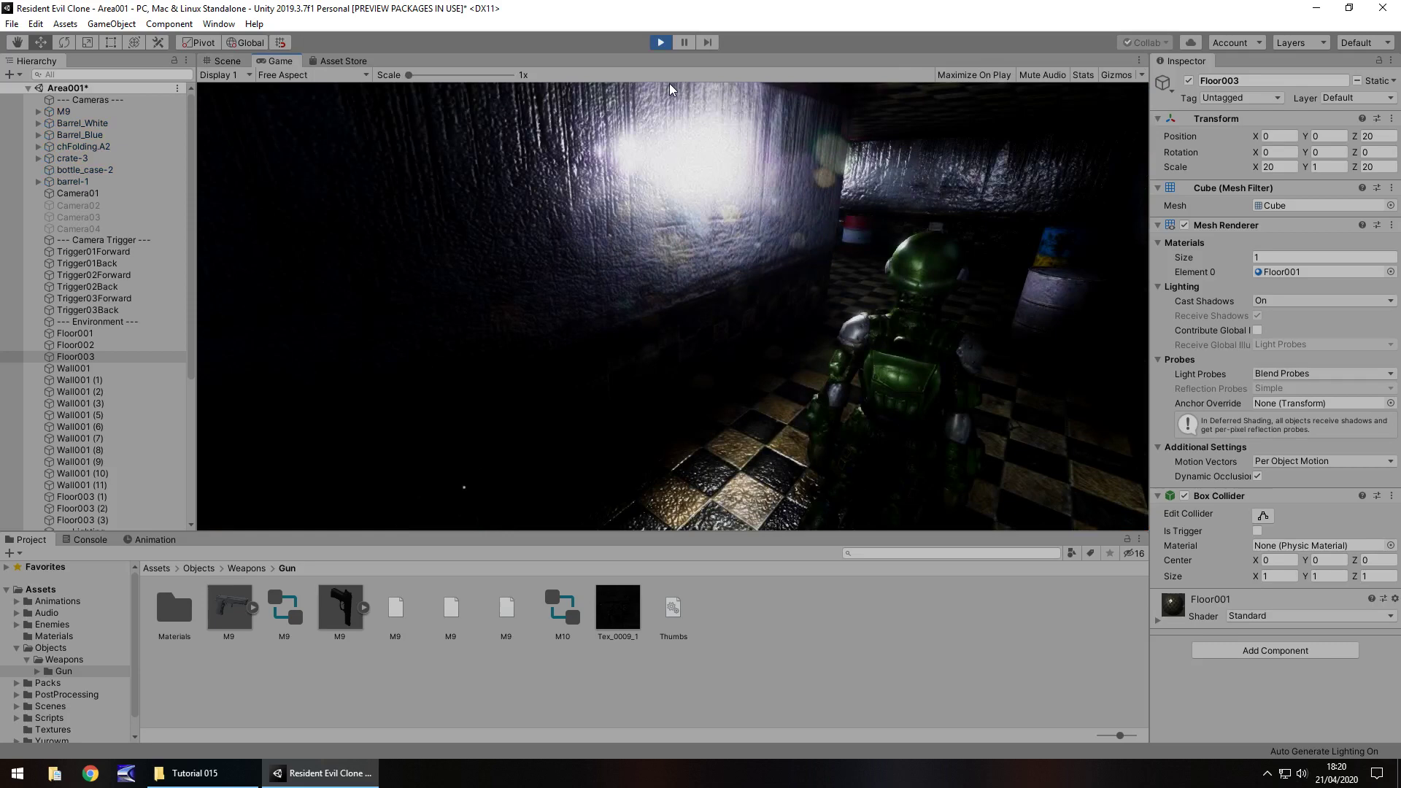
key(w)
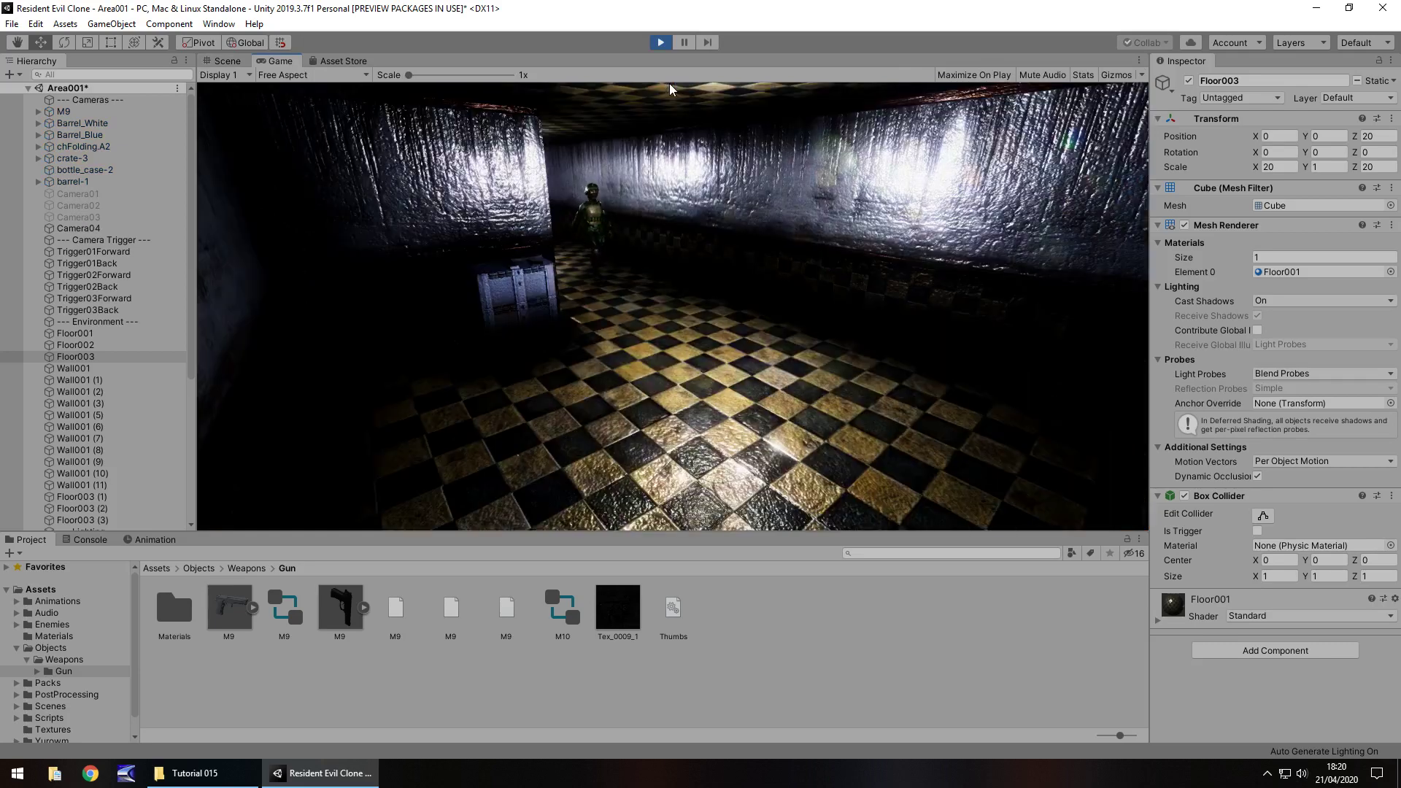
key(w)
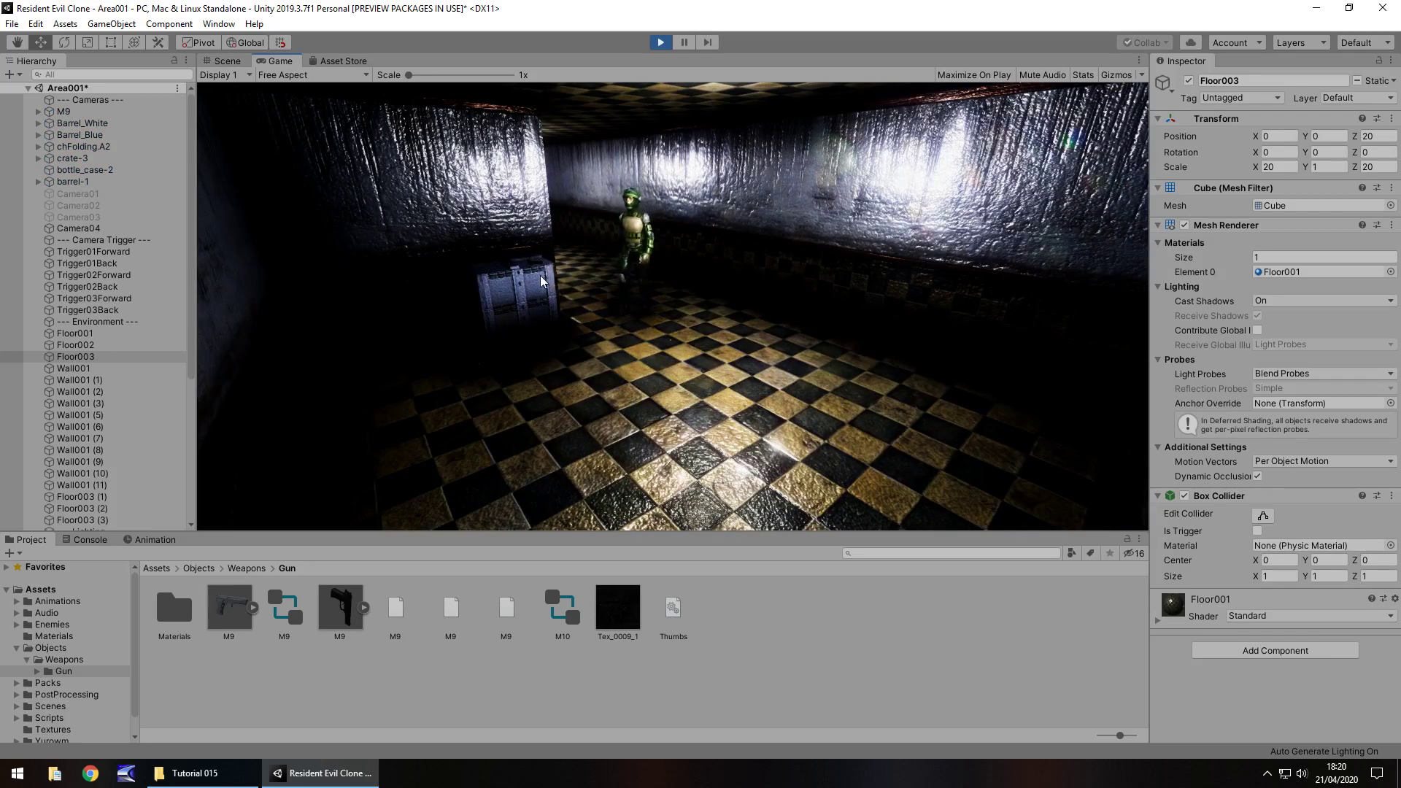
click(660, 41)
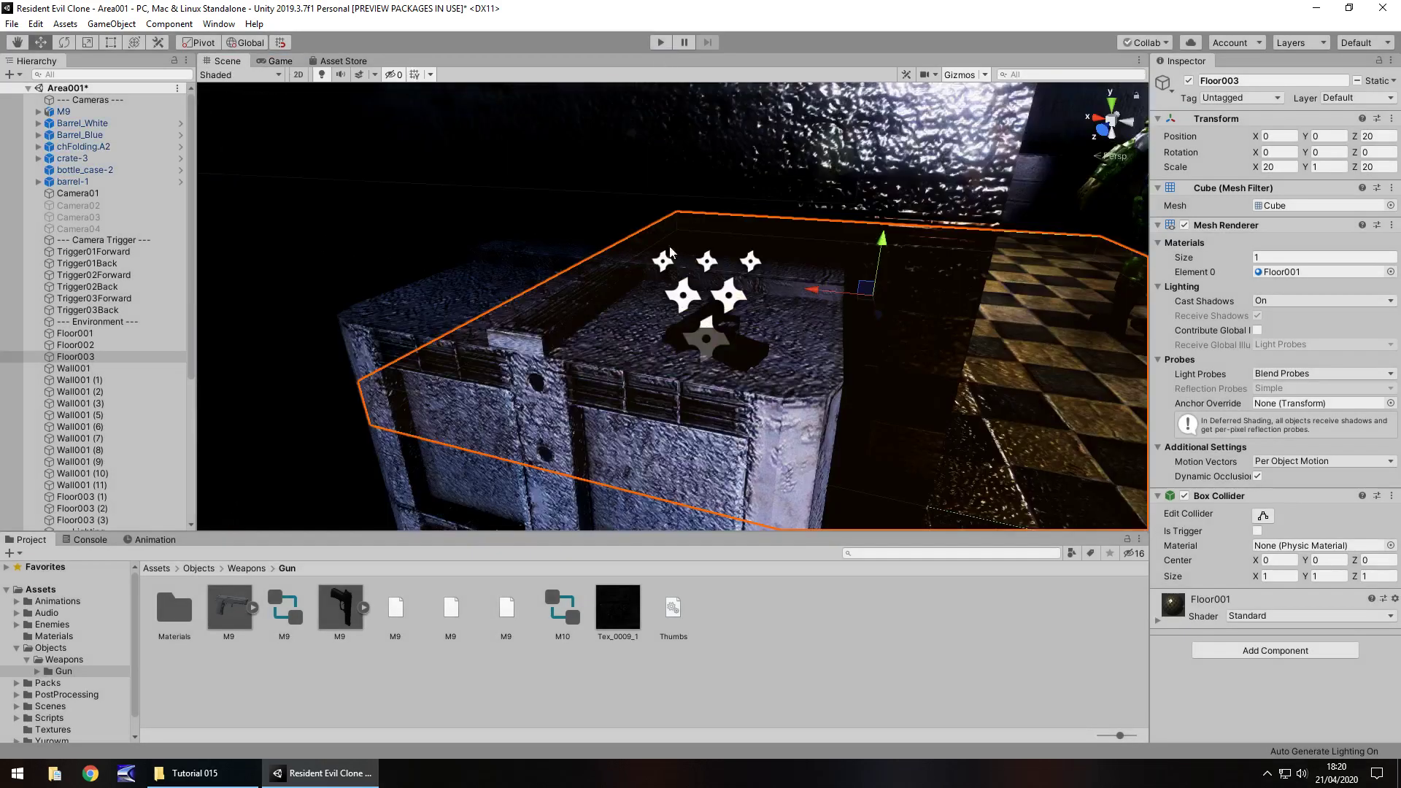
Expand Canvas in the Hierarchy and select FadeIn to inspect its black Raw Image
click(810, 623)
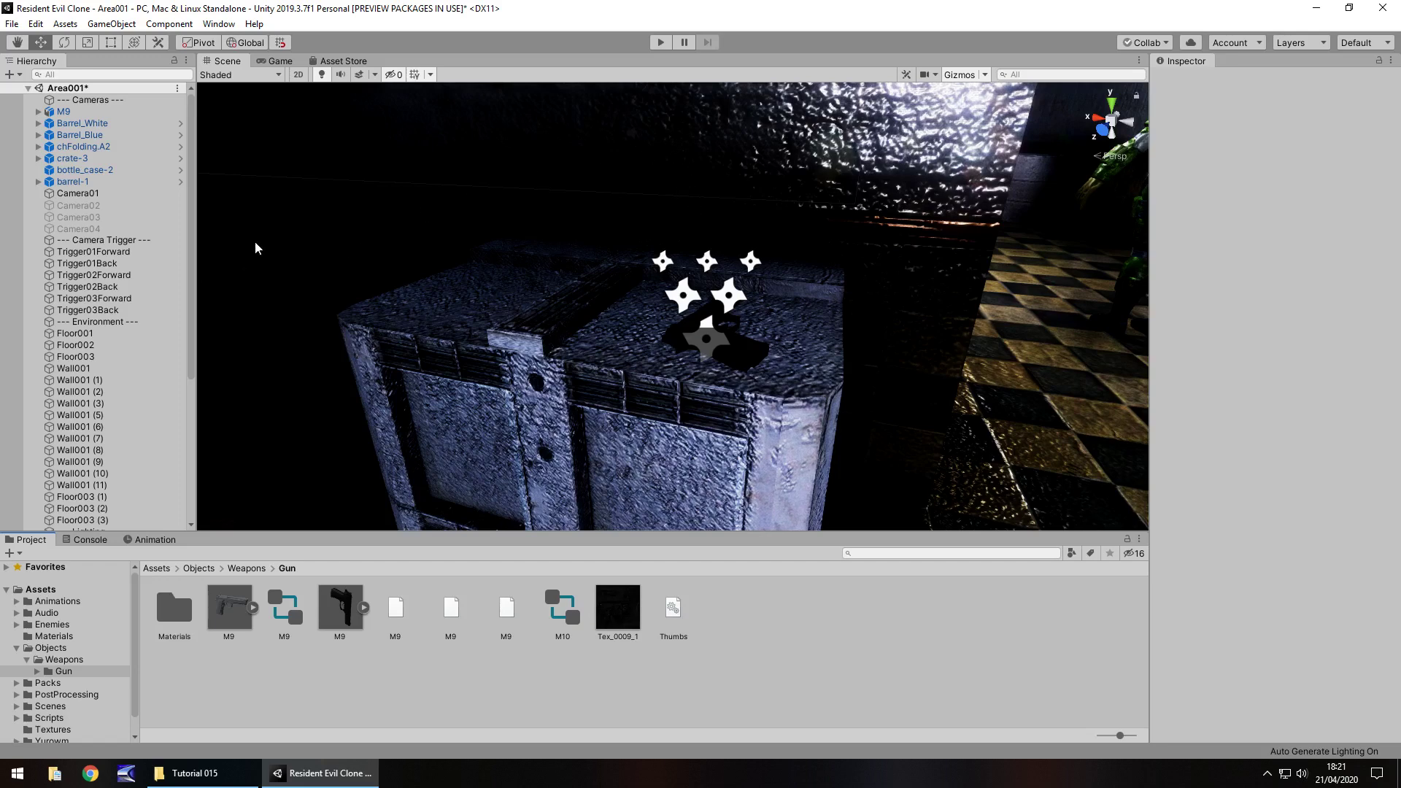
scroll(240, 259, down, 5)
scroll(117, 316, down, 7)
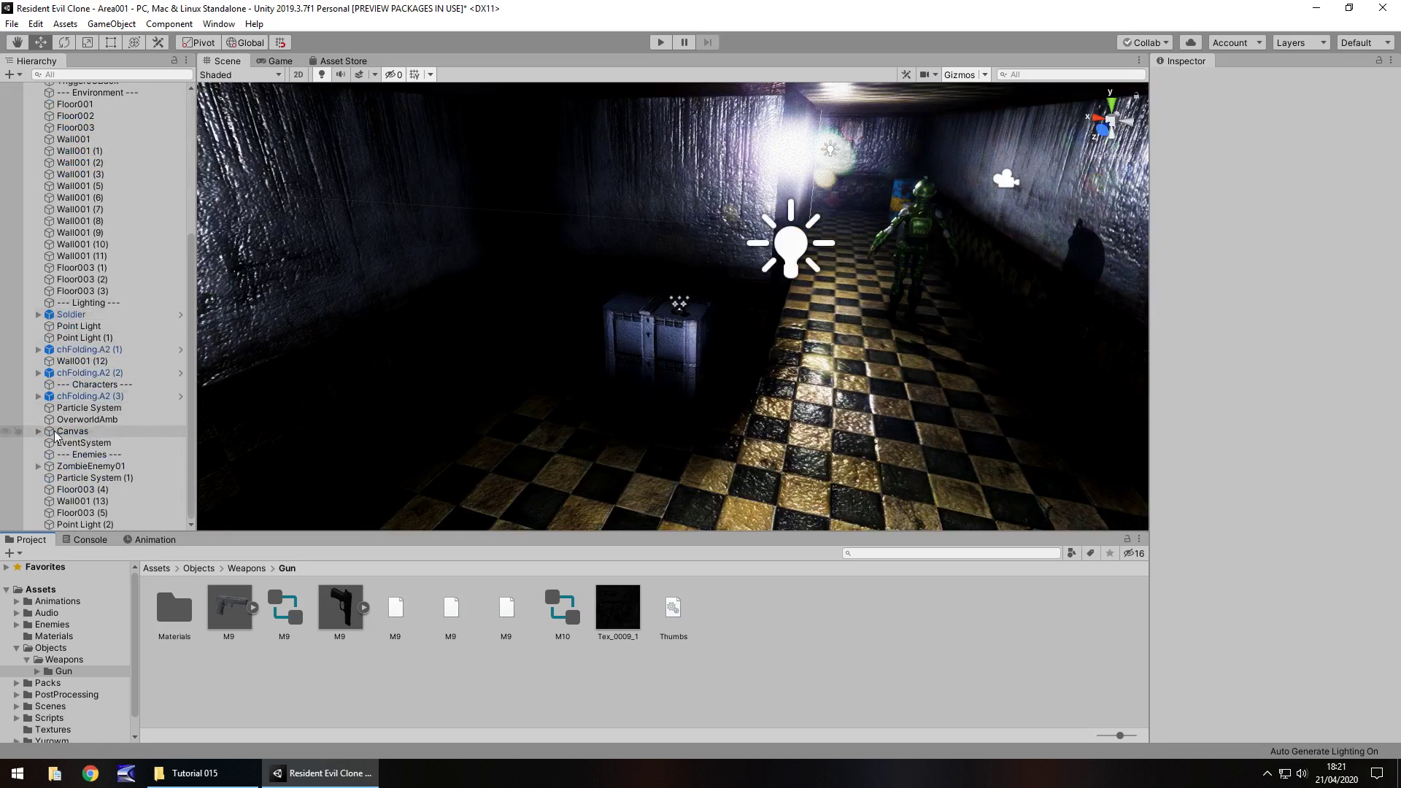
click(38, 431)
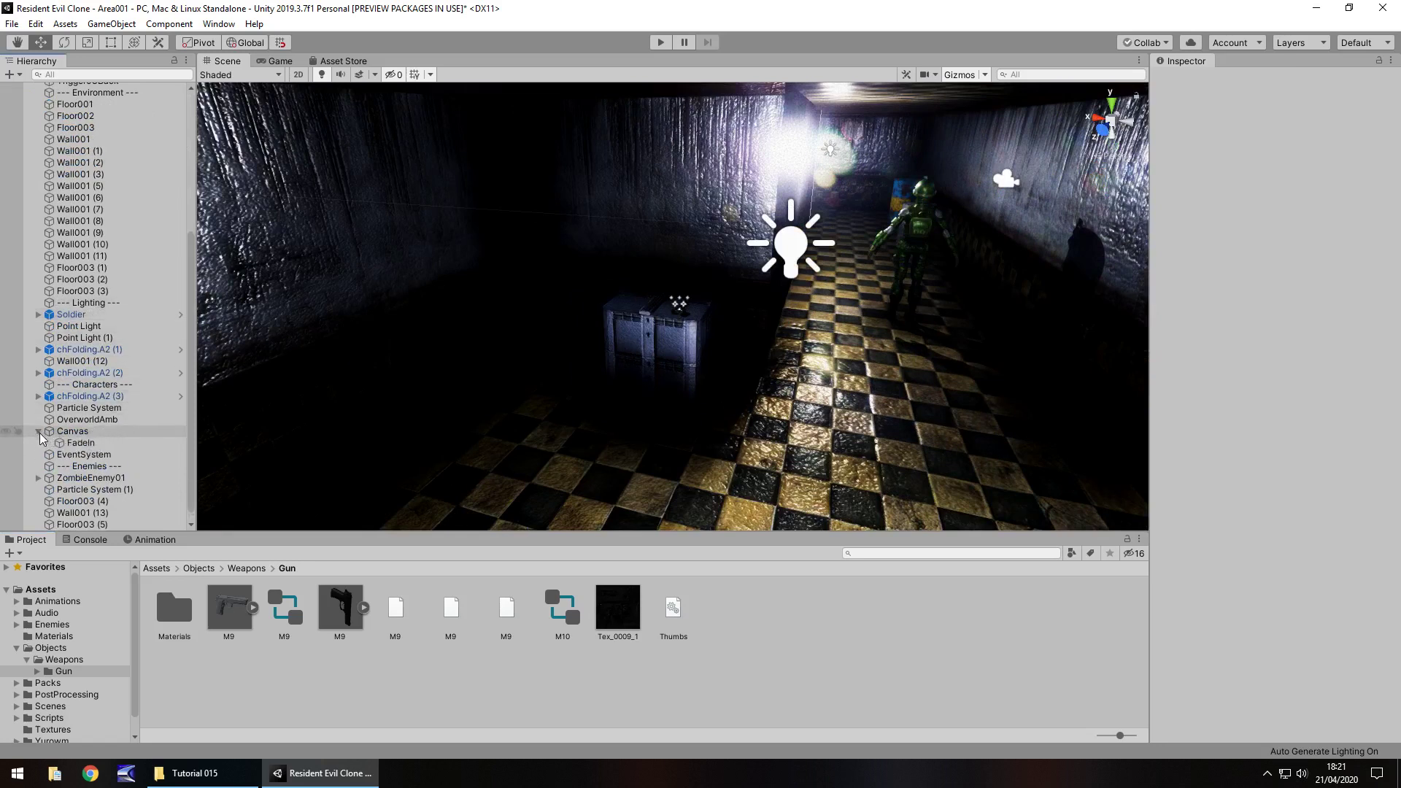
click(81, 442)
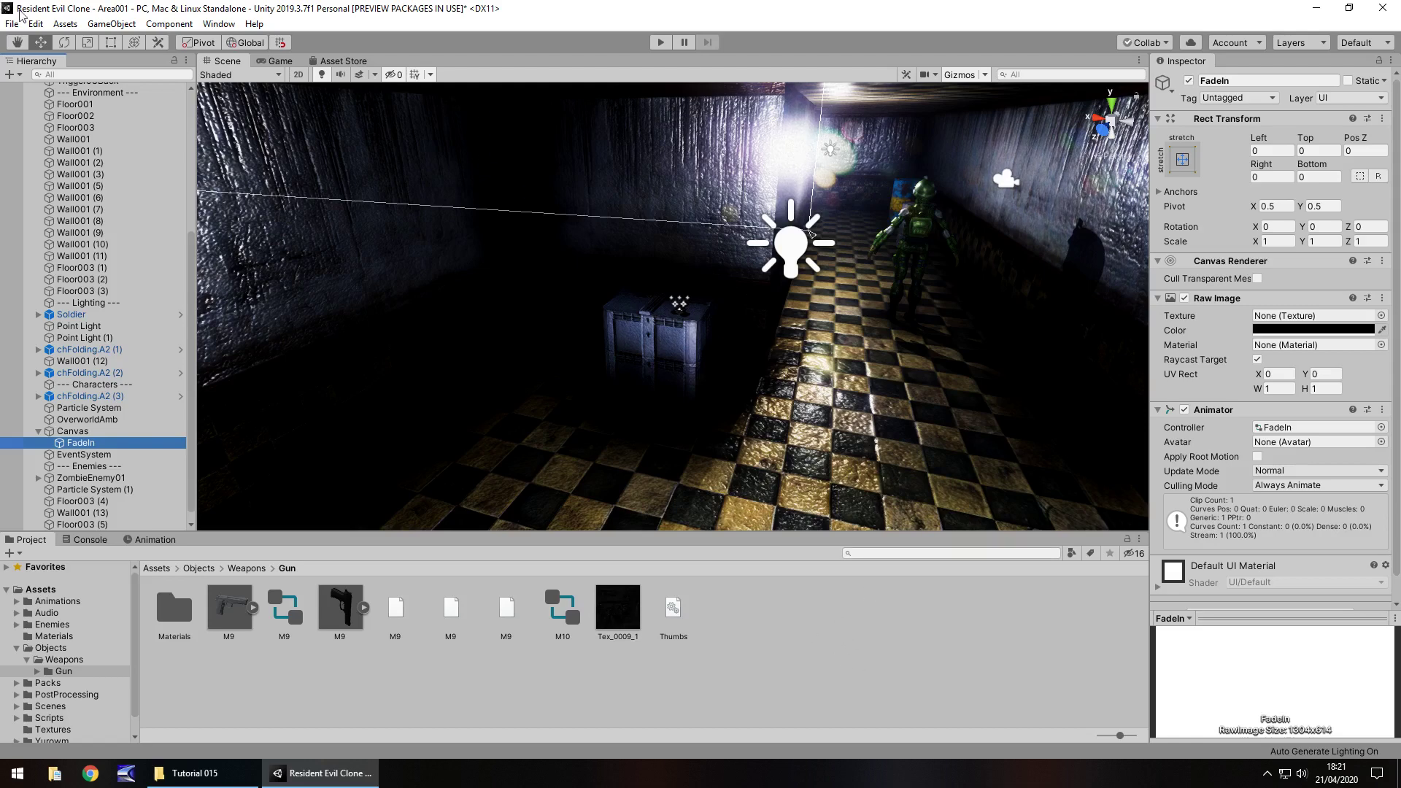
Add a Raw Image under Canvas, frame it, and turn off scene post processing
click(111, 24)
mouse_move(128, 172)
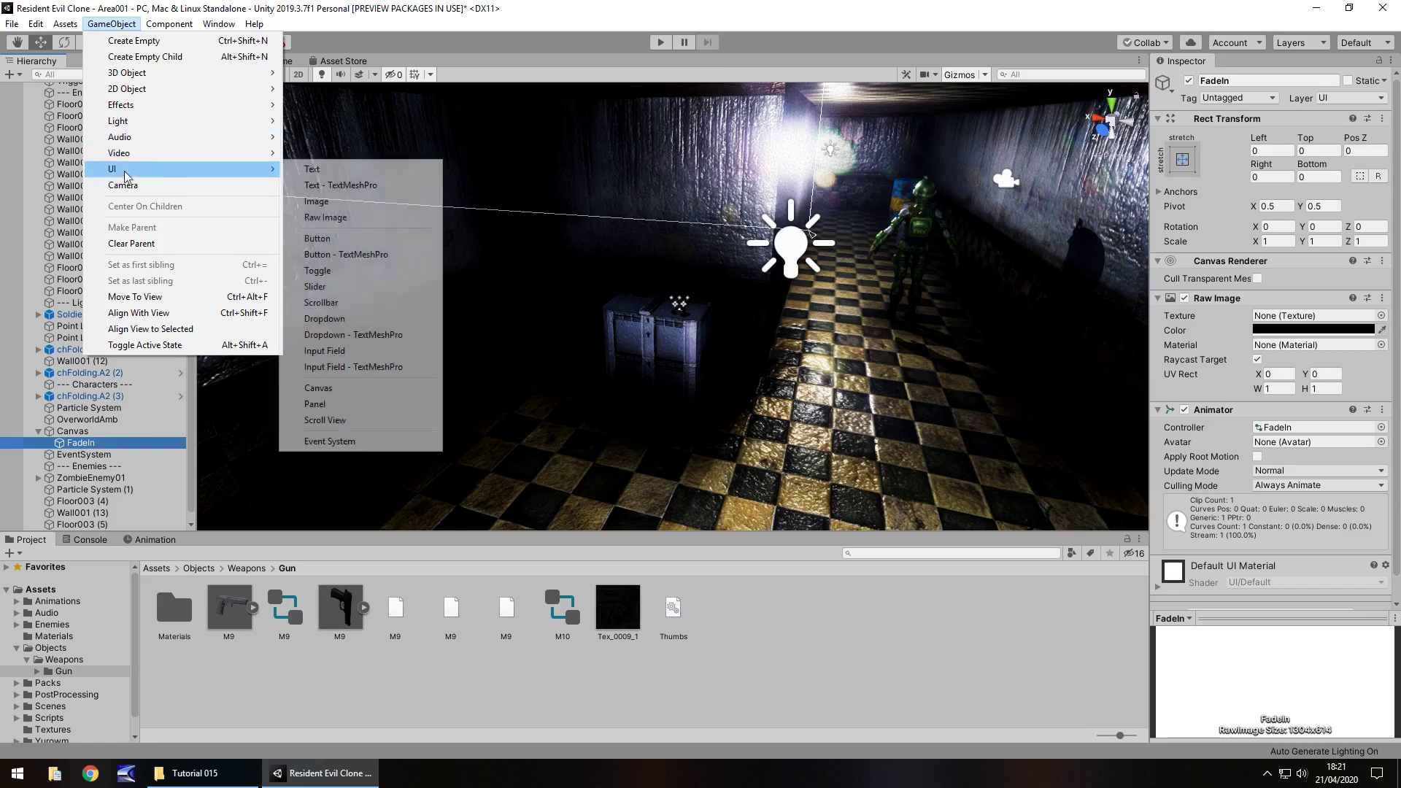
click(345, 221)
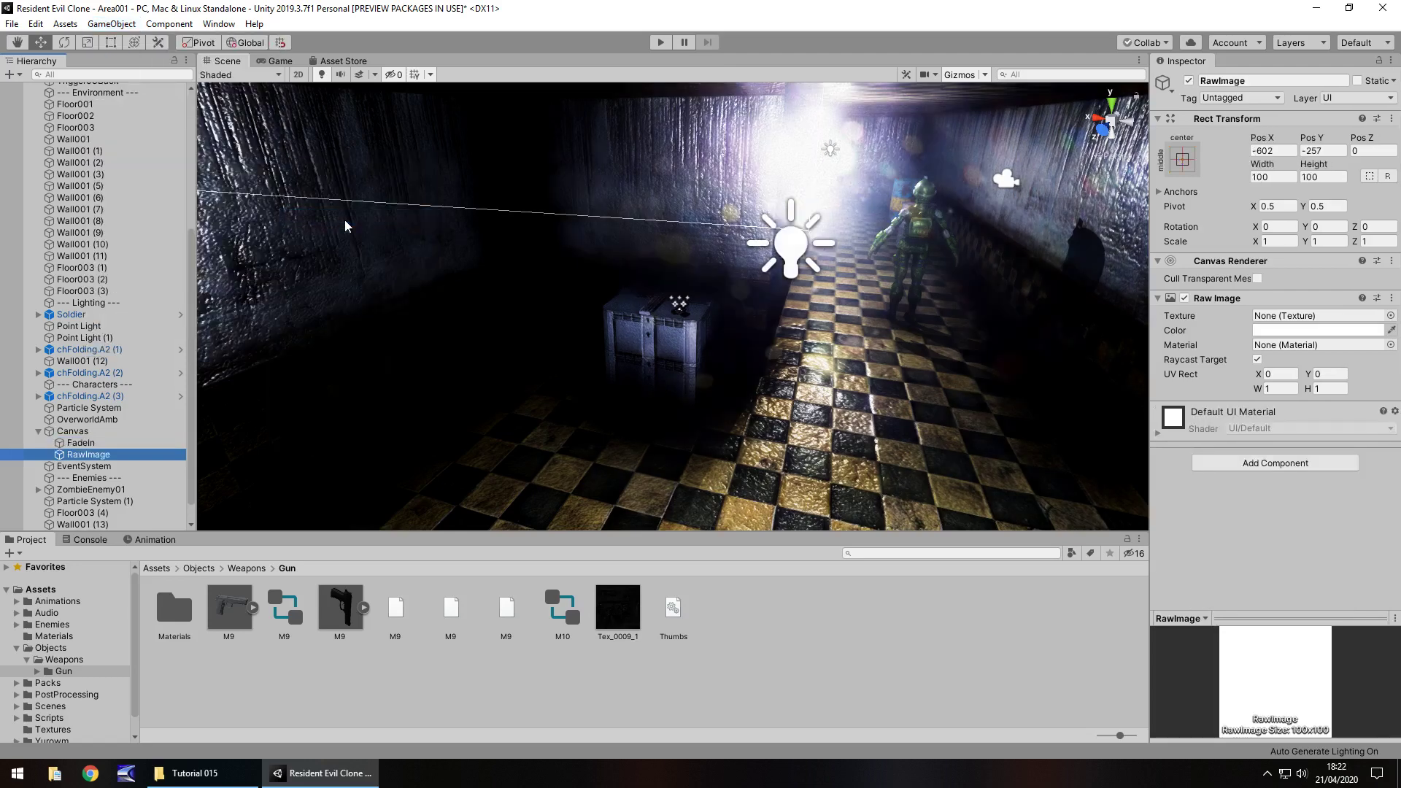
double_click(86, 454)
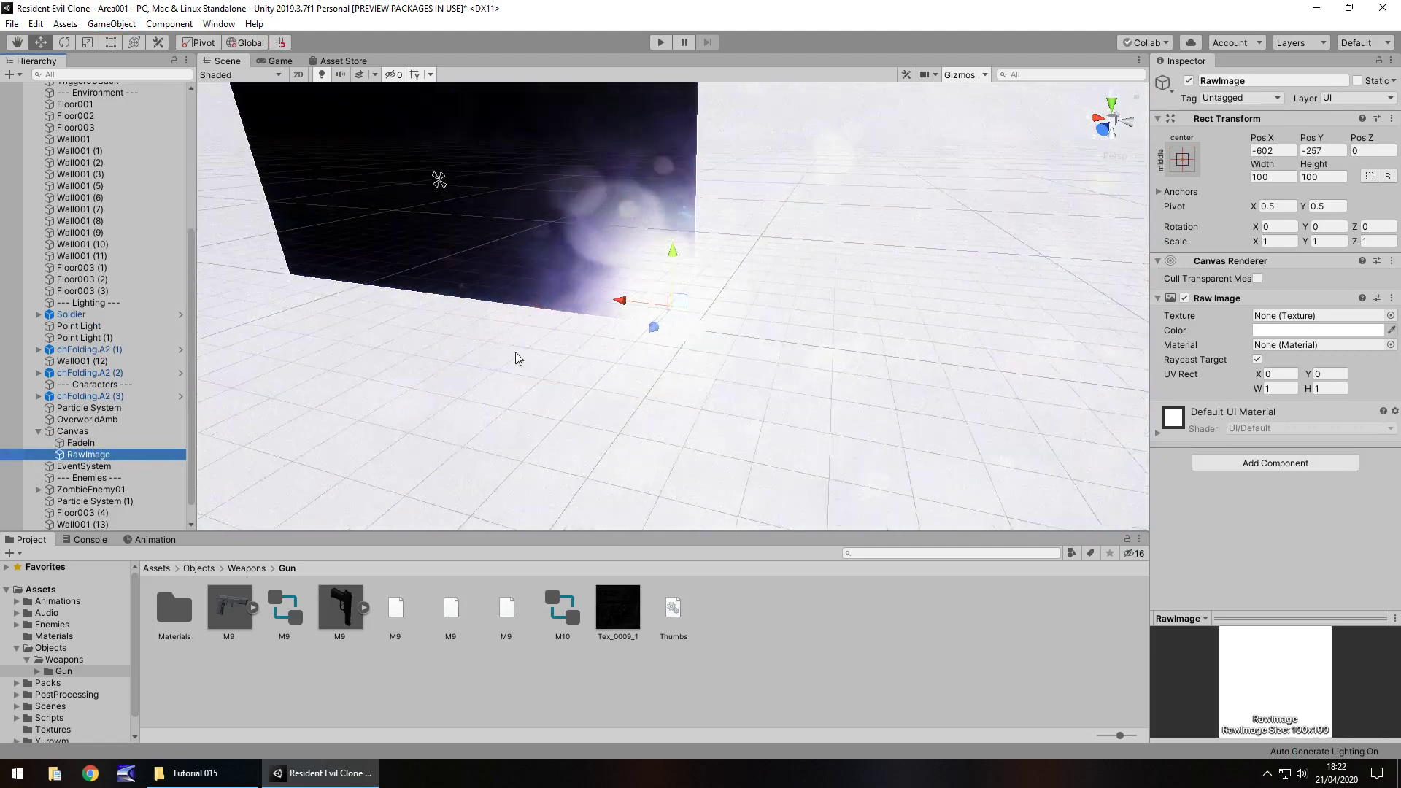
click(376, 74)
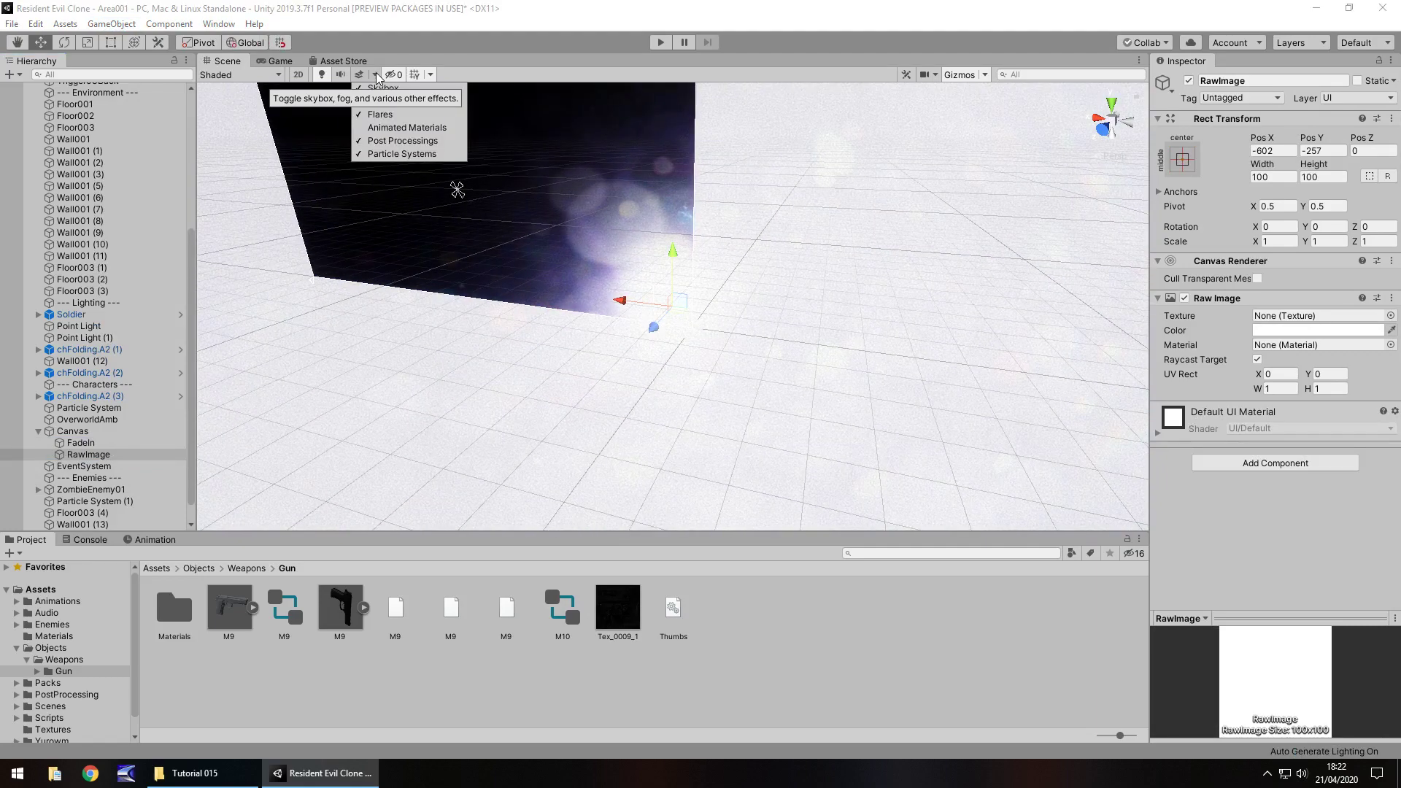
click(402, 141)
middle_drag(452, 344, 601, 391)
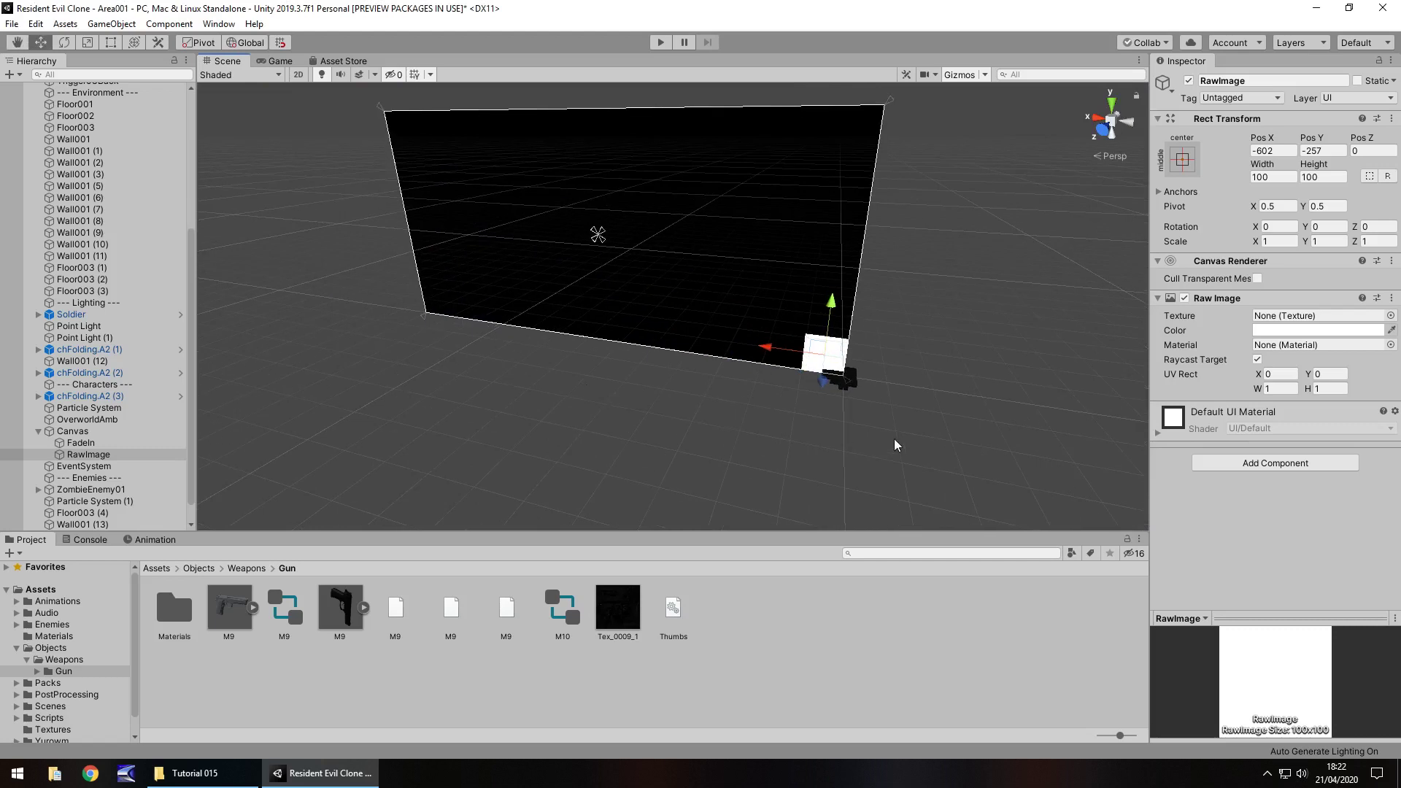
Give the raw image a stretch-stretch anchor preset and black colour
click(1182, 159)
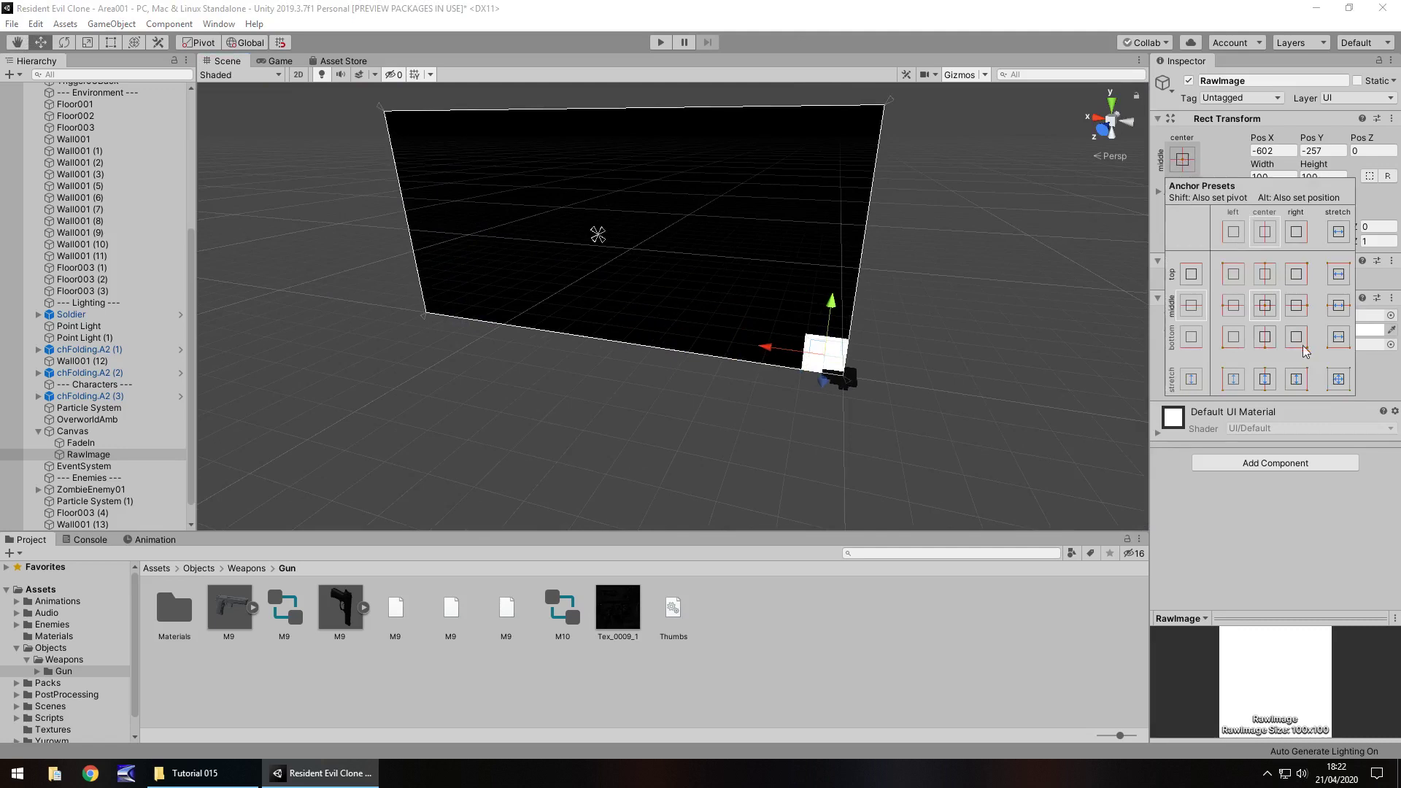
click(1338, 379)
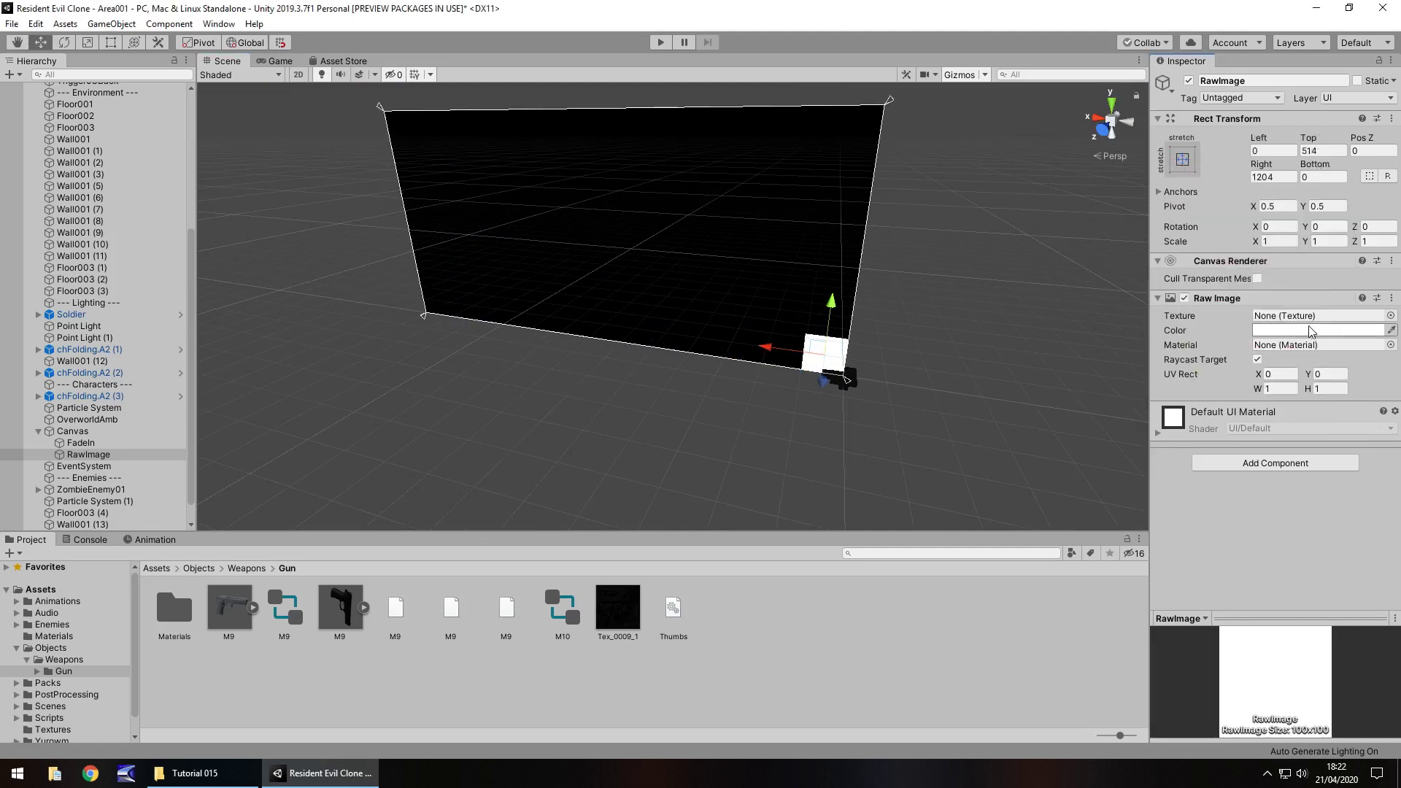
click(1311, 330)
drag(418, 226, 428, 291)
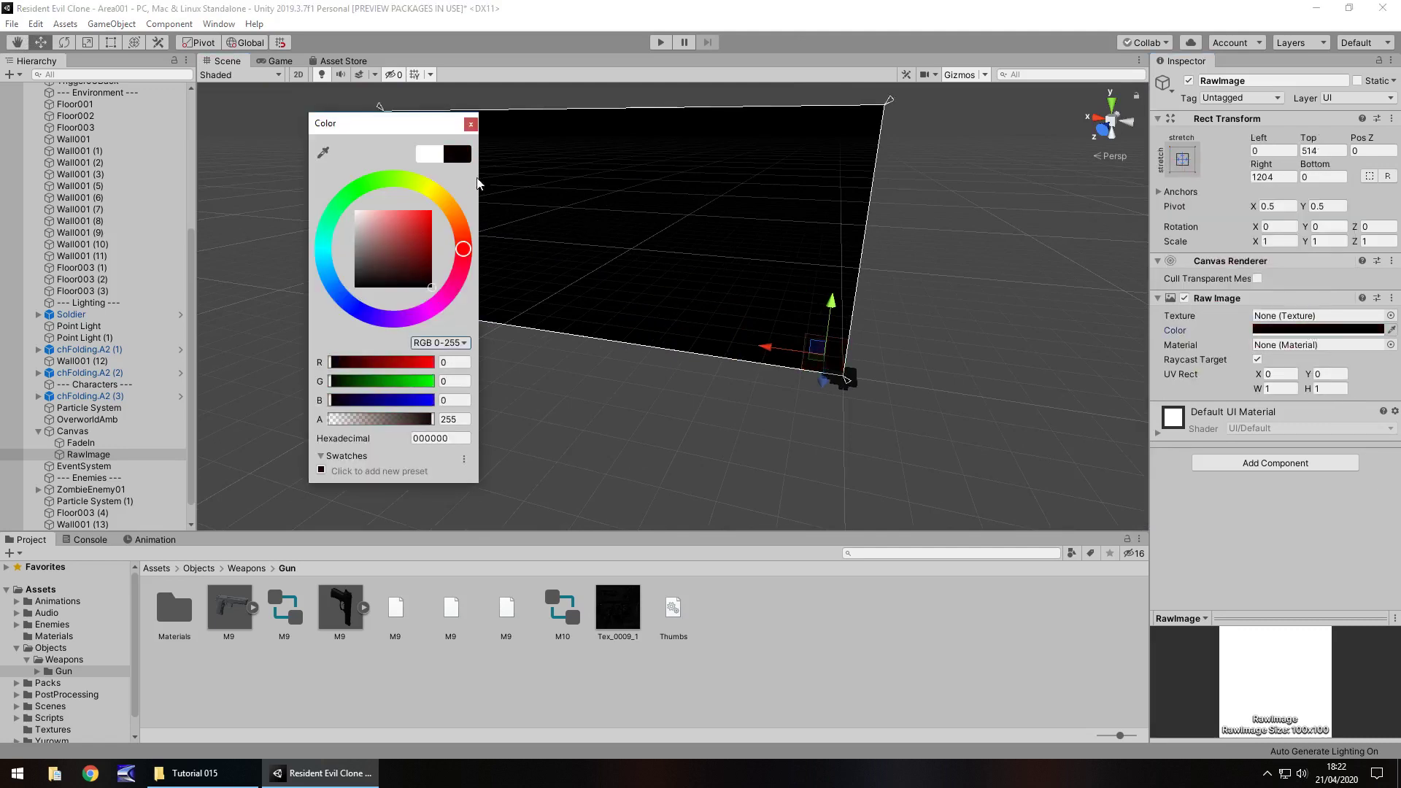
click(470, 124)
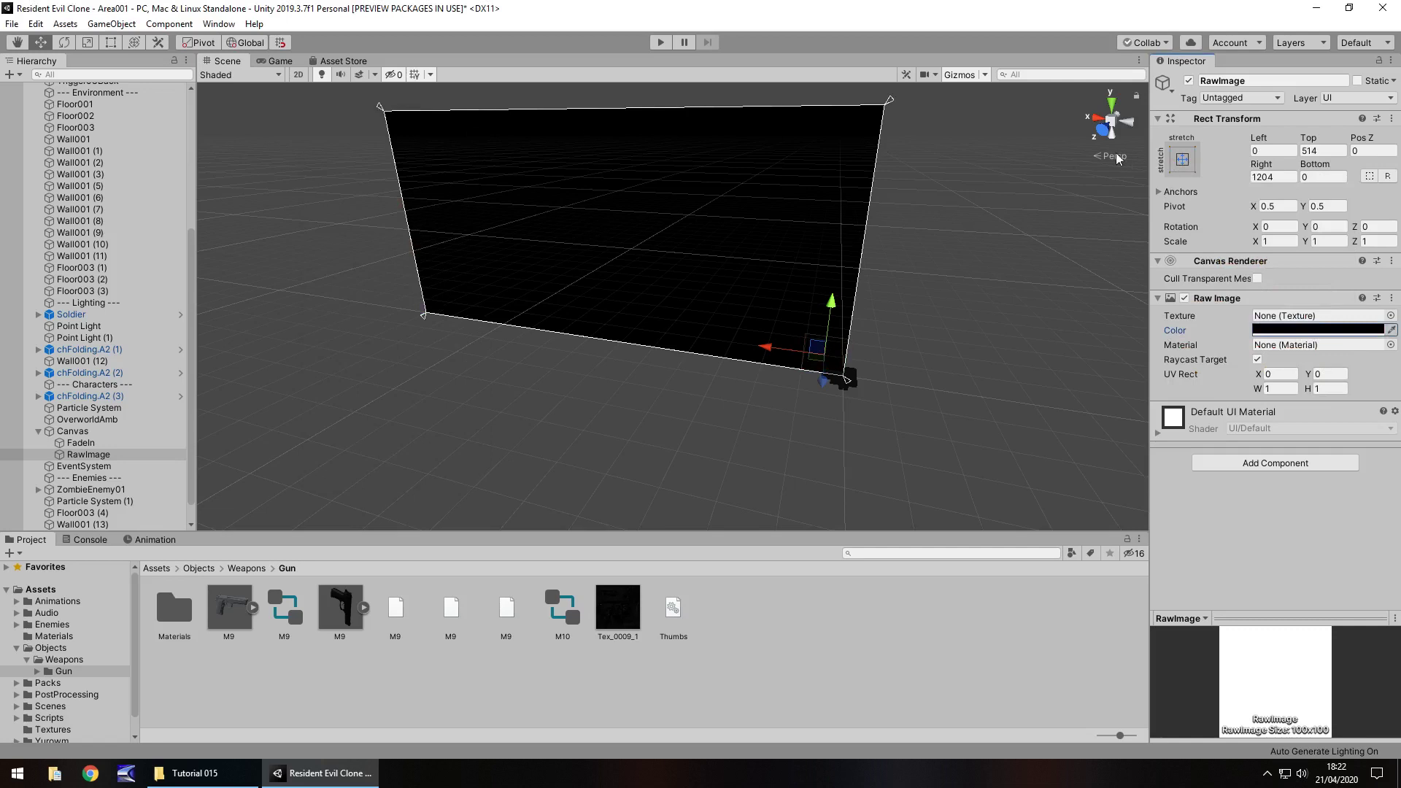
Deactivate the FadeIn object, then reselect the raw image
click(79, 443)
click(1188, 80)
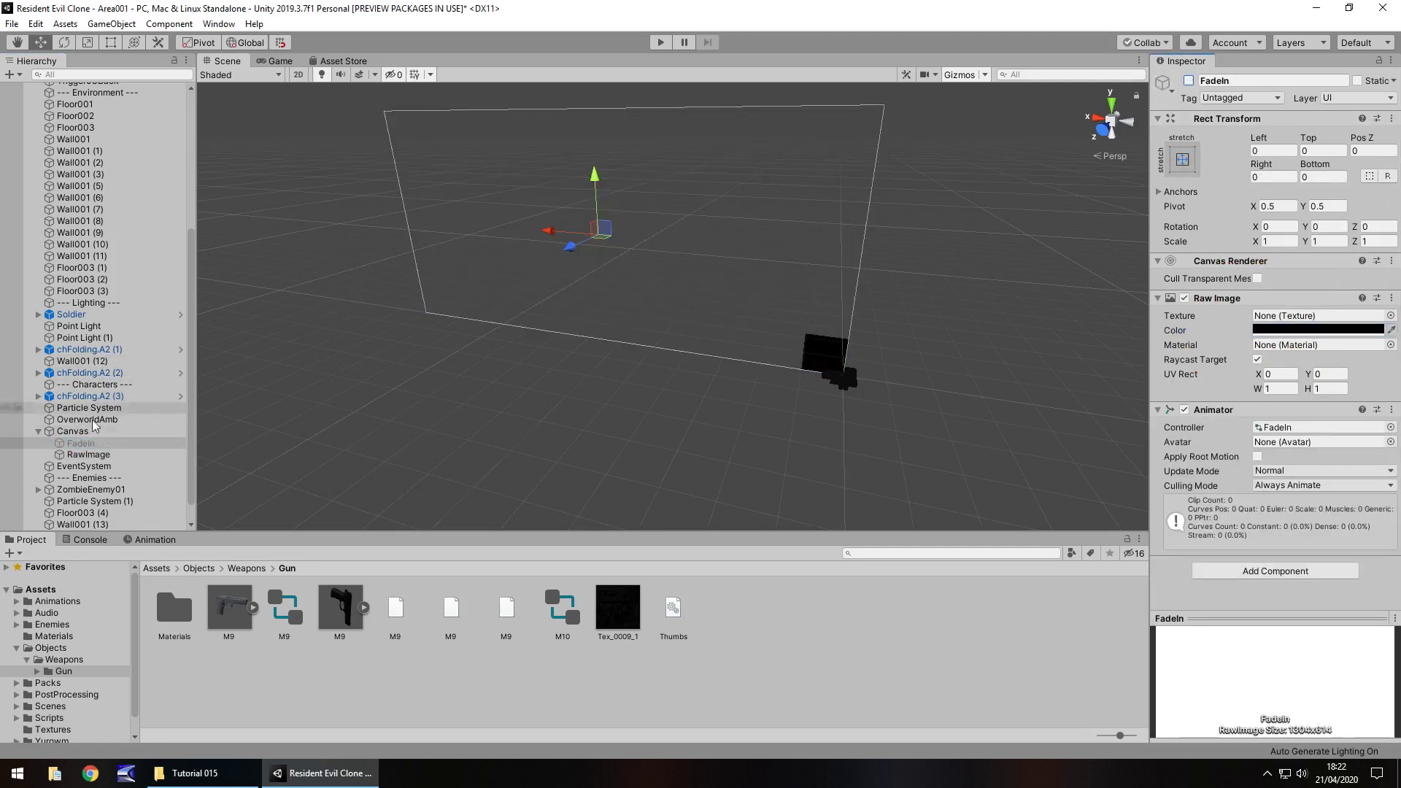
click(103, 455)
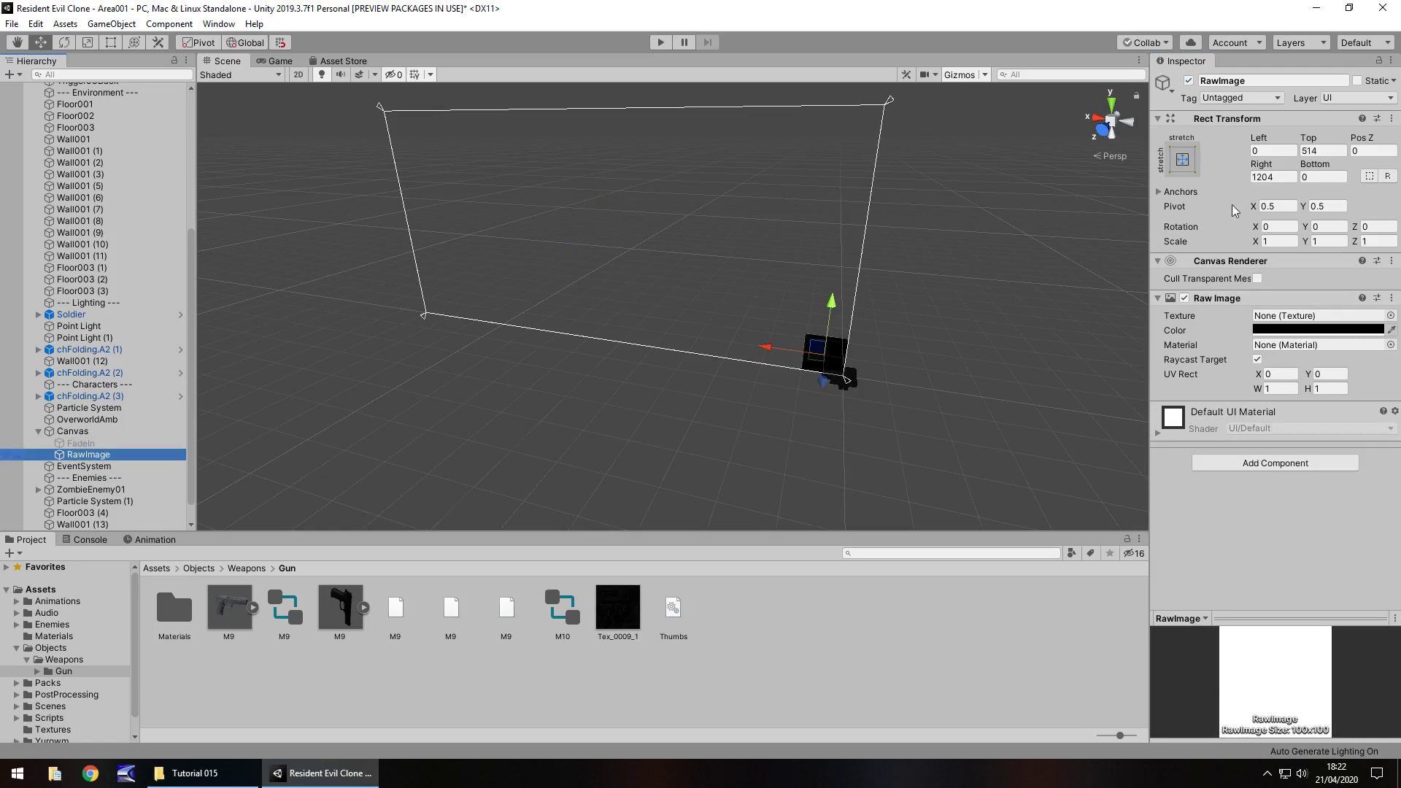
Set the raw image's Top and Right offsets to 0
click(1273, 150)
click(1311, 150)
text(0)
click(1280, 177)
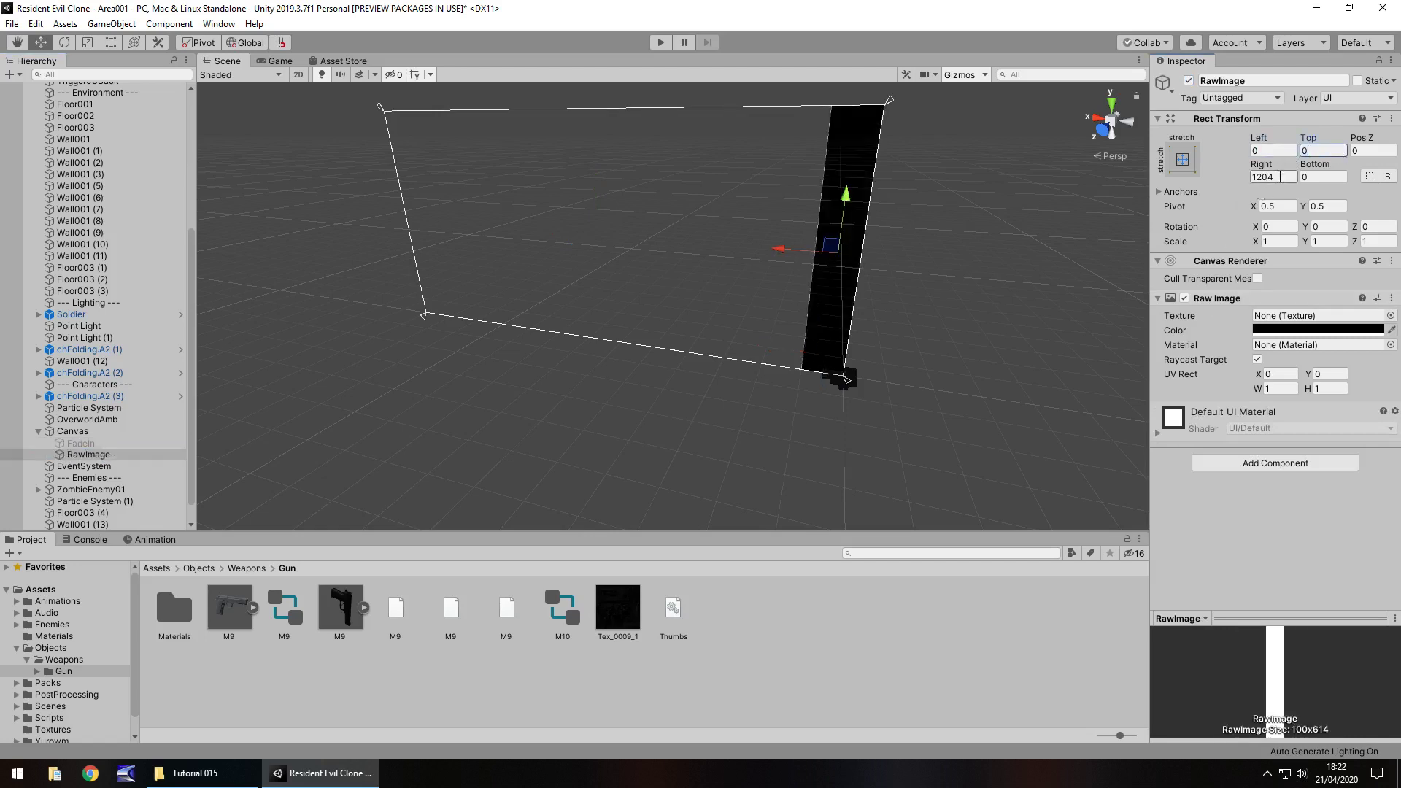
text(0)
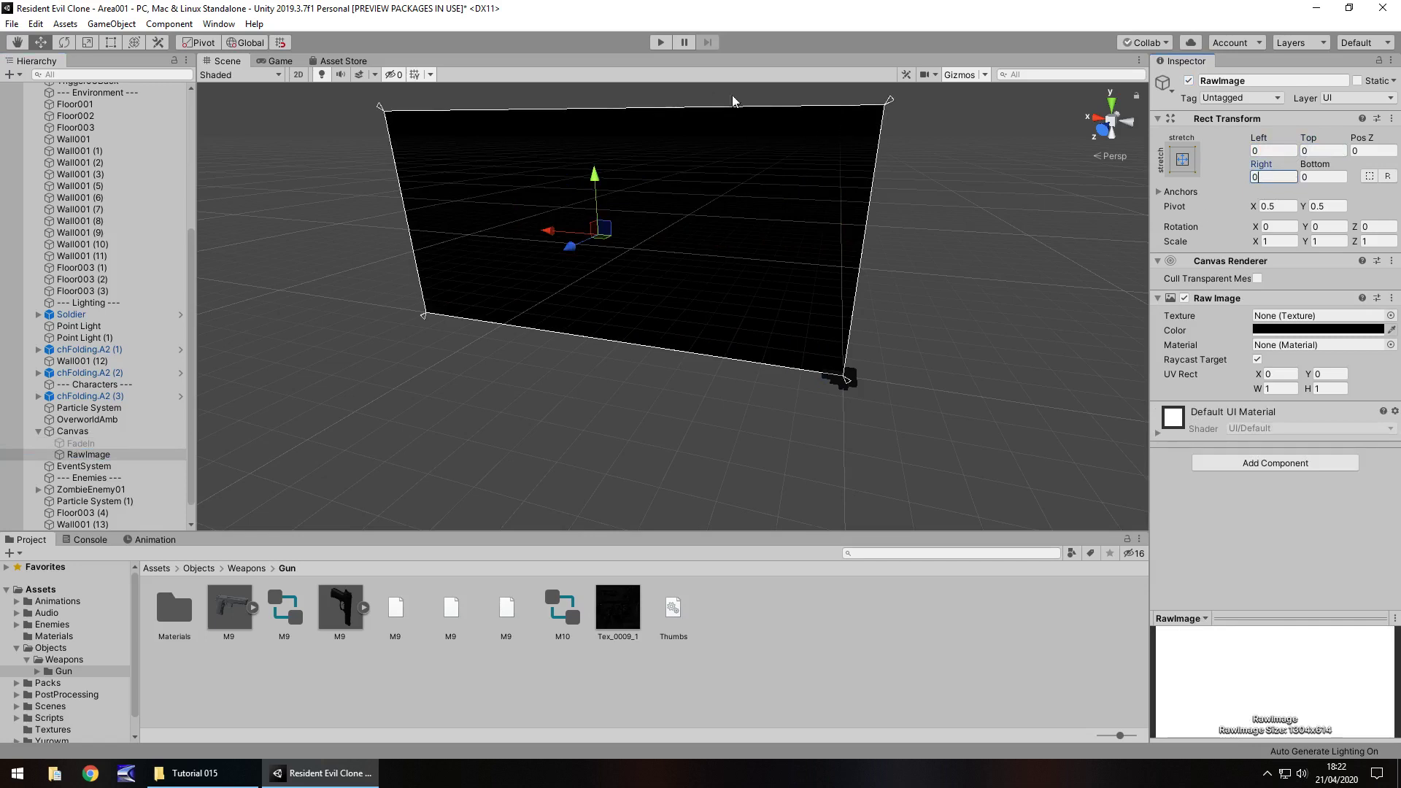
Add a second Raw Image under Canvas coloured grey 919191
click(111, 23)
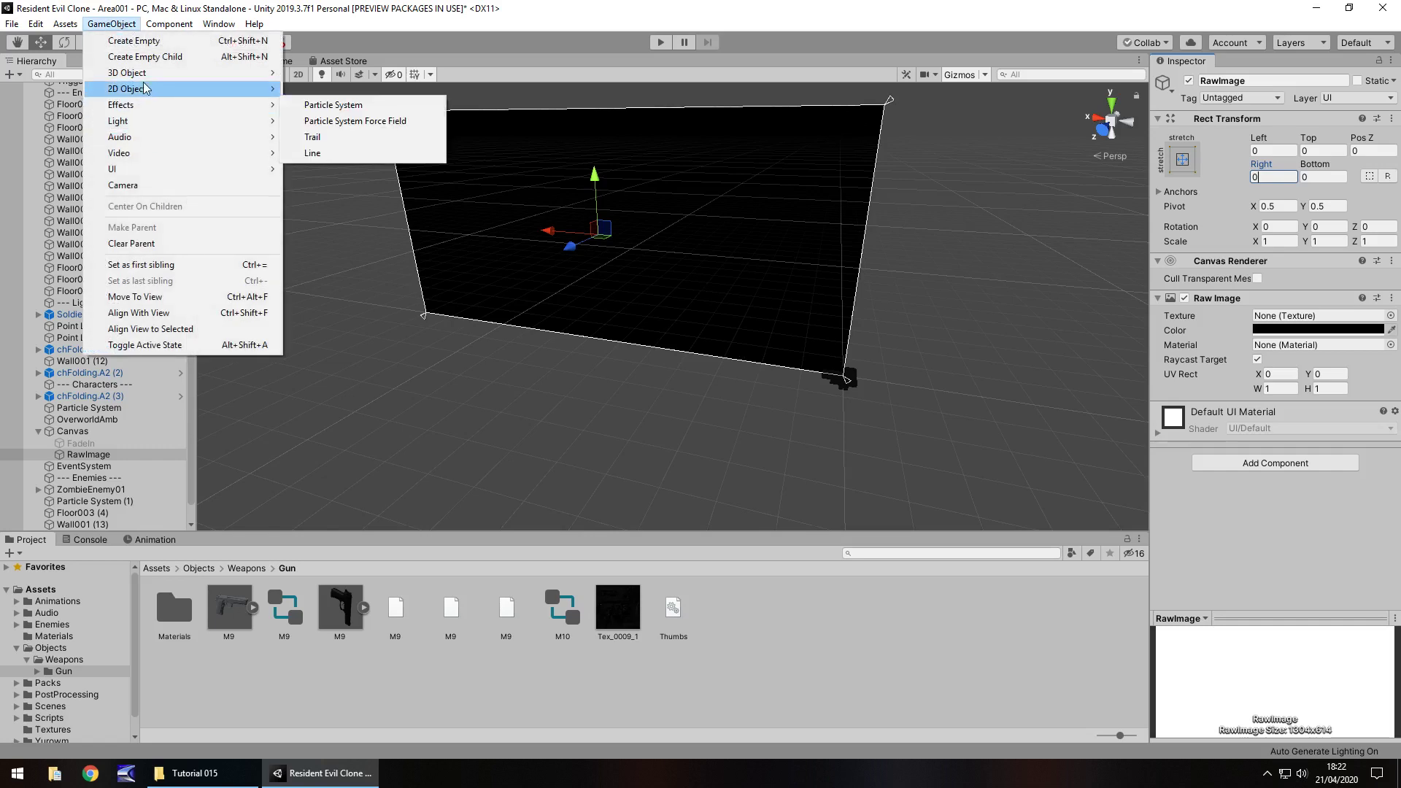
mouse_move(131, 169)
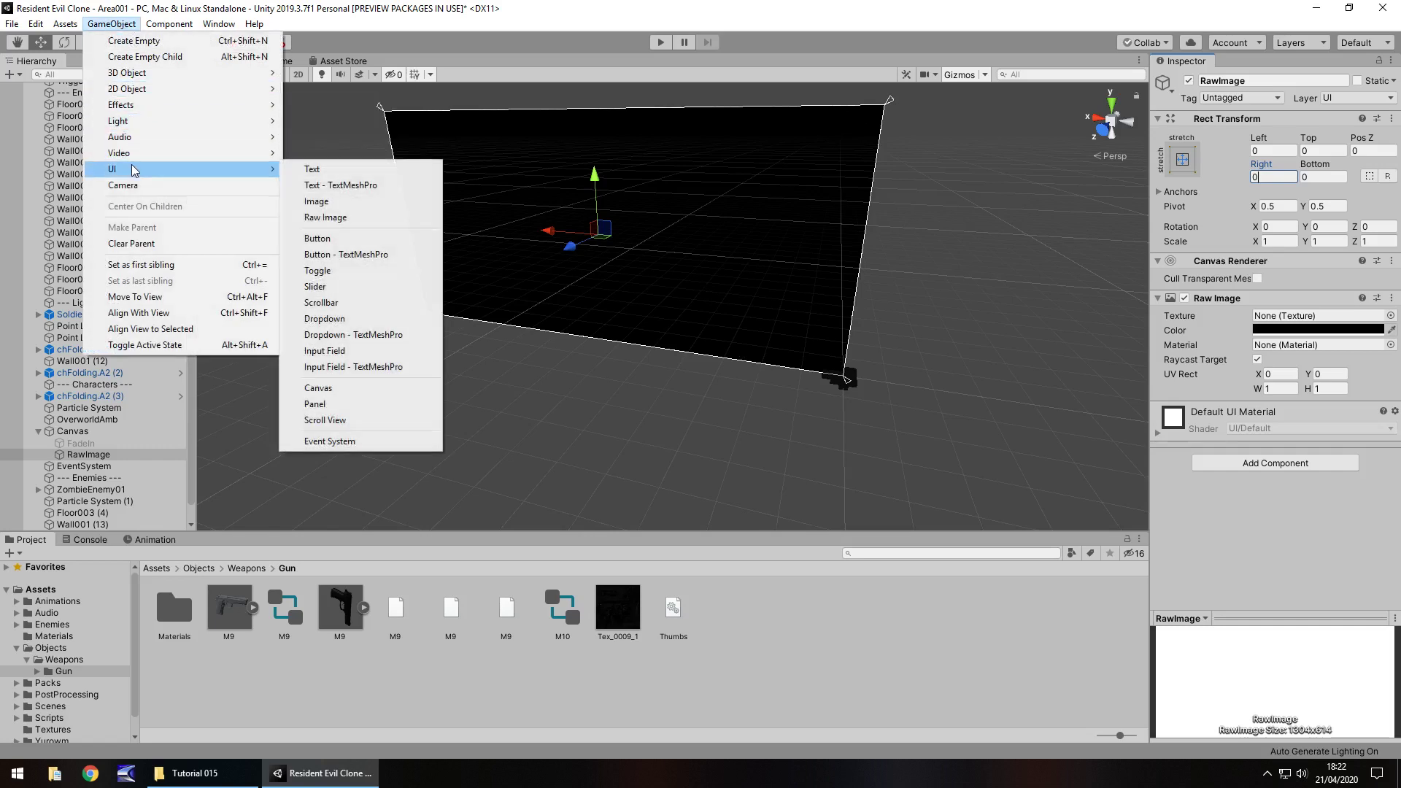
click(340, 217)
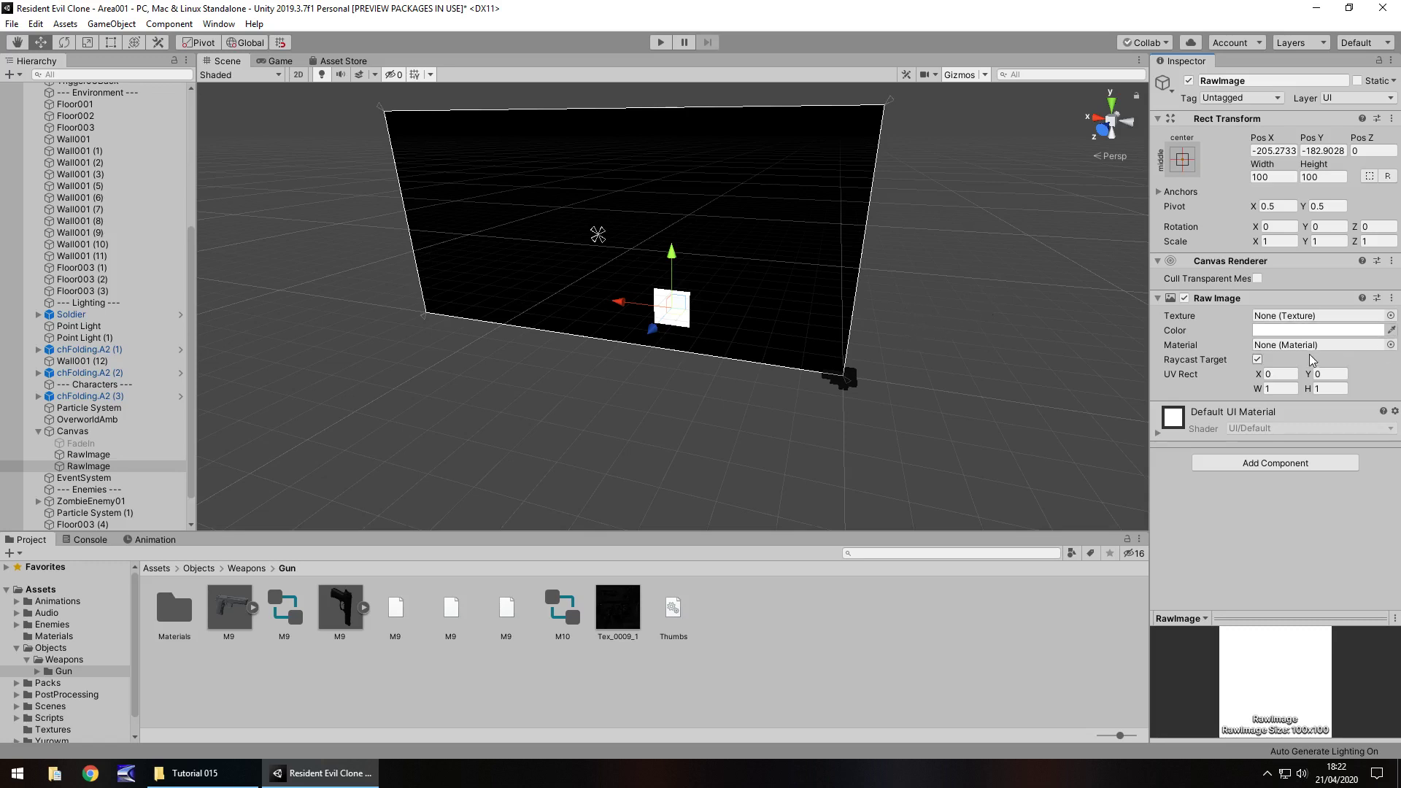
click(1318, 330)
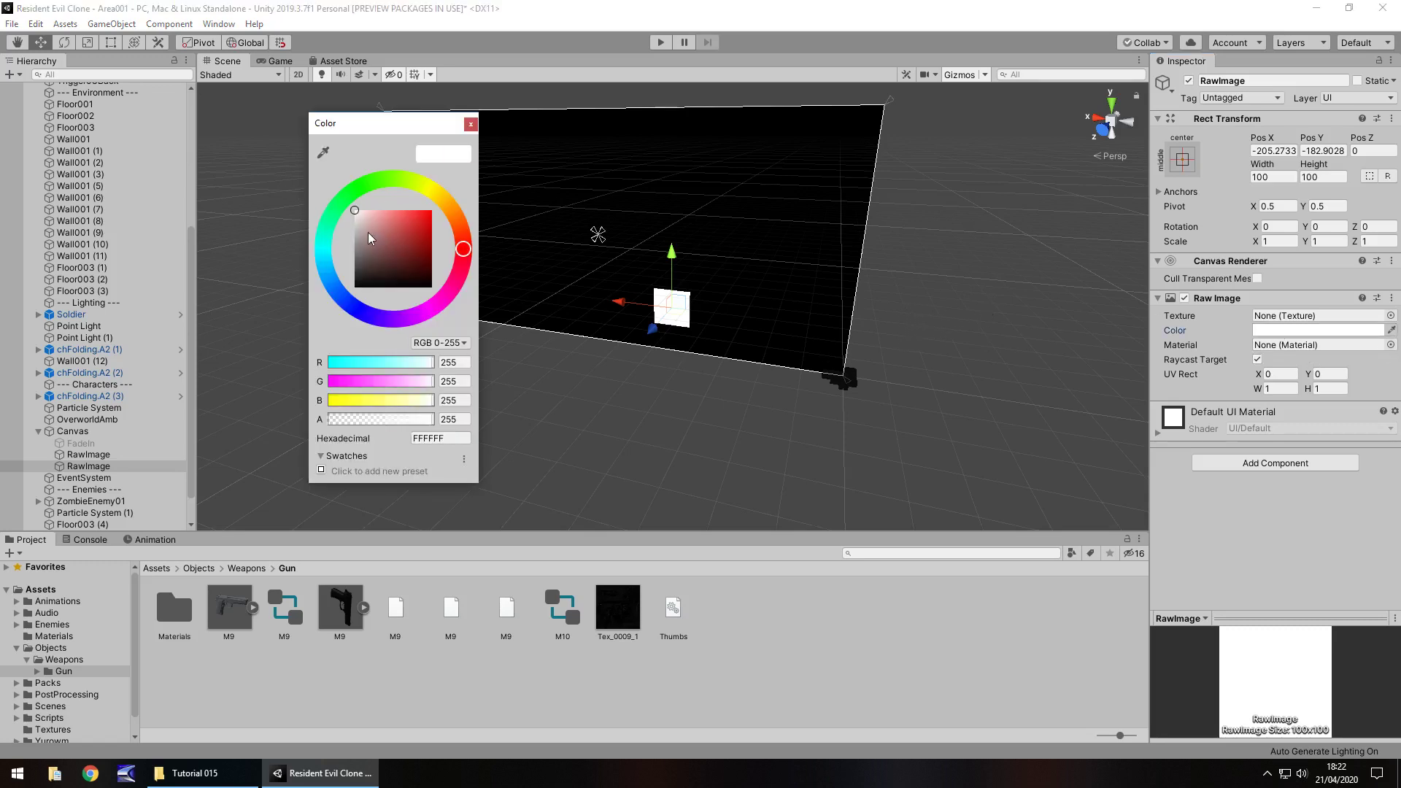
mouse_move(370, 238)
mouse_down()
mouse_move(353, 240)
mouse_move(349, 271)
mouse_move(338, 241)
mouse_move(355, 250)
mouse_up()
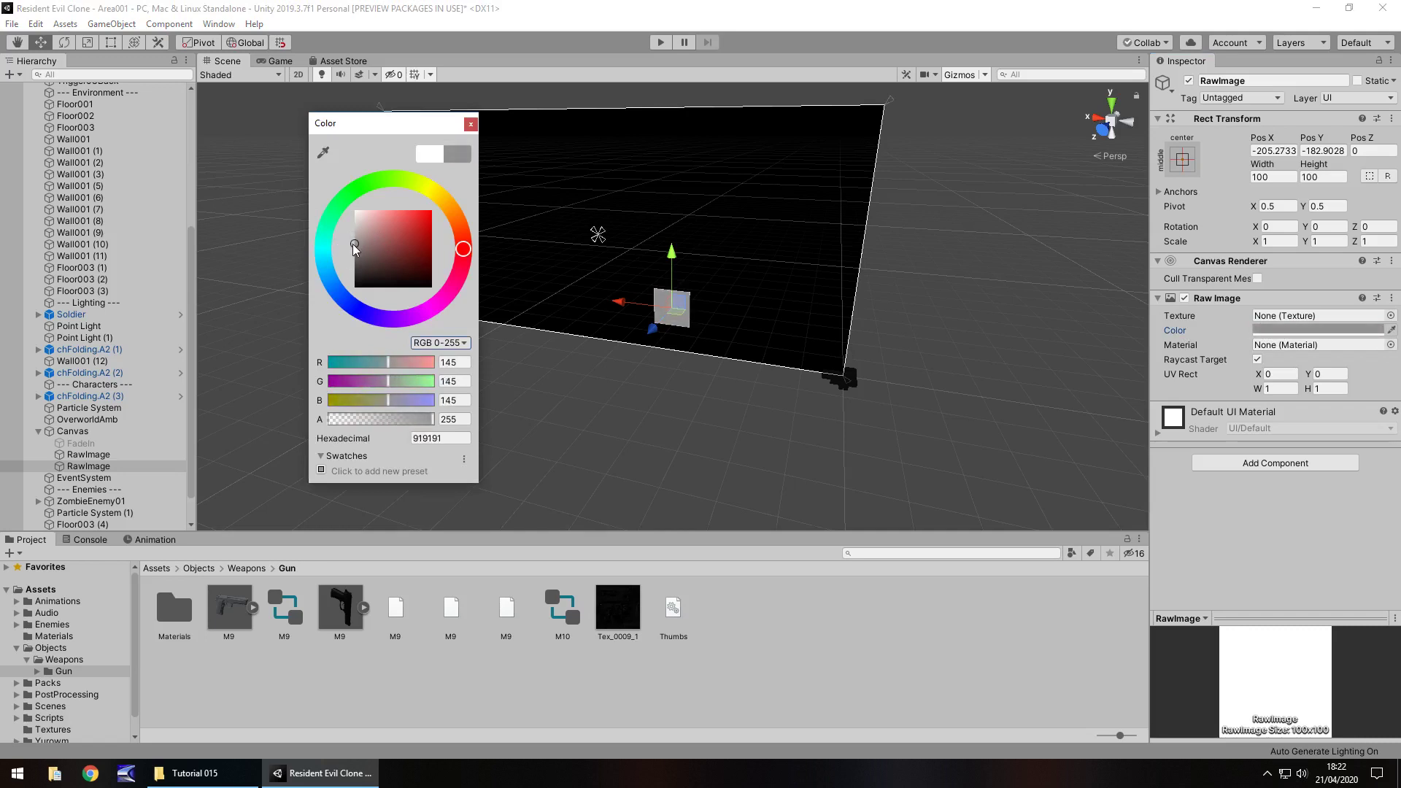
click(471, 123)
Resize the grey panel with the Rect tool to about 376 by 512 on the right
click(111, 43)
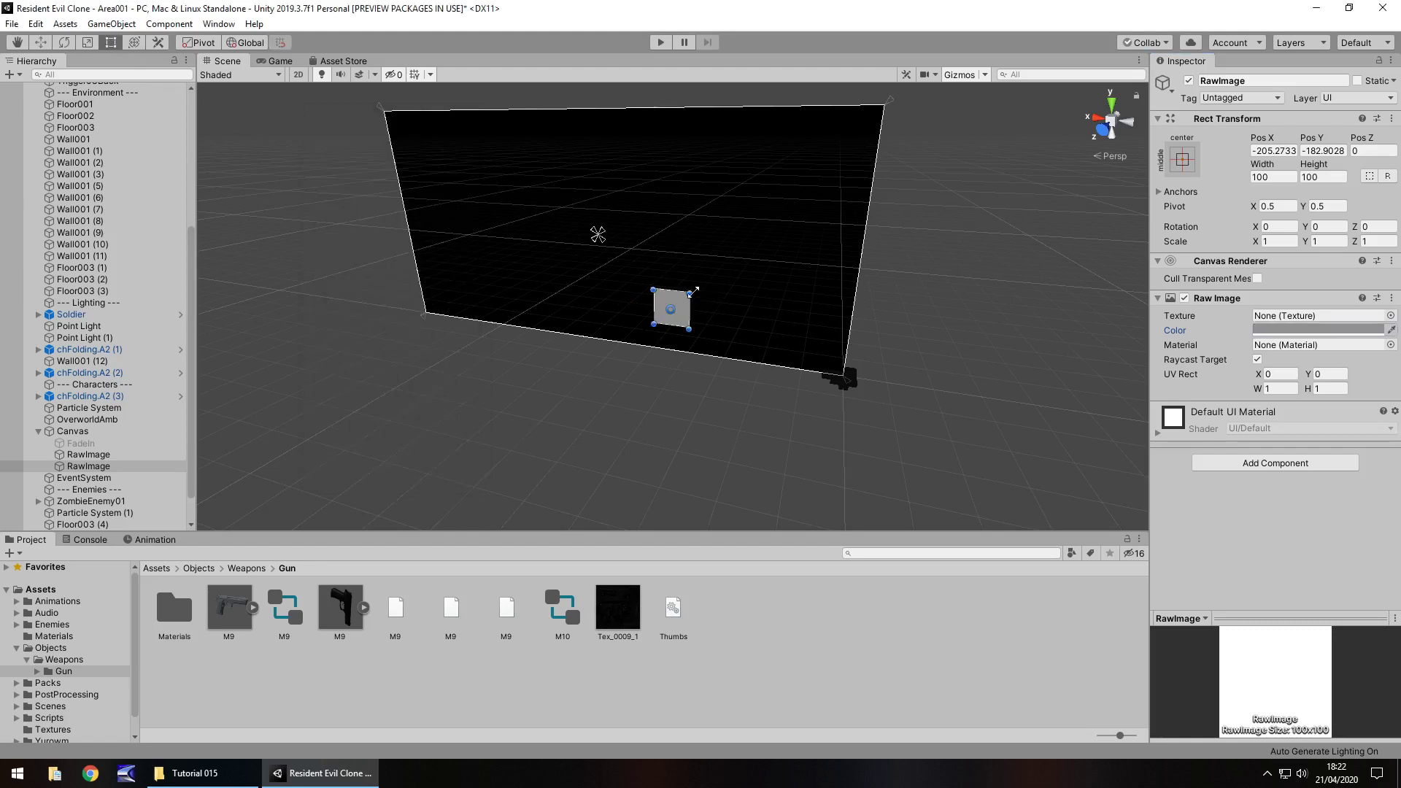
drag(693, 291, 877, 118)
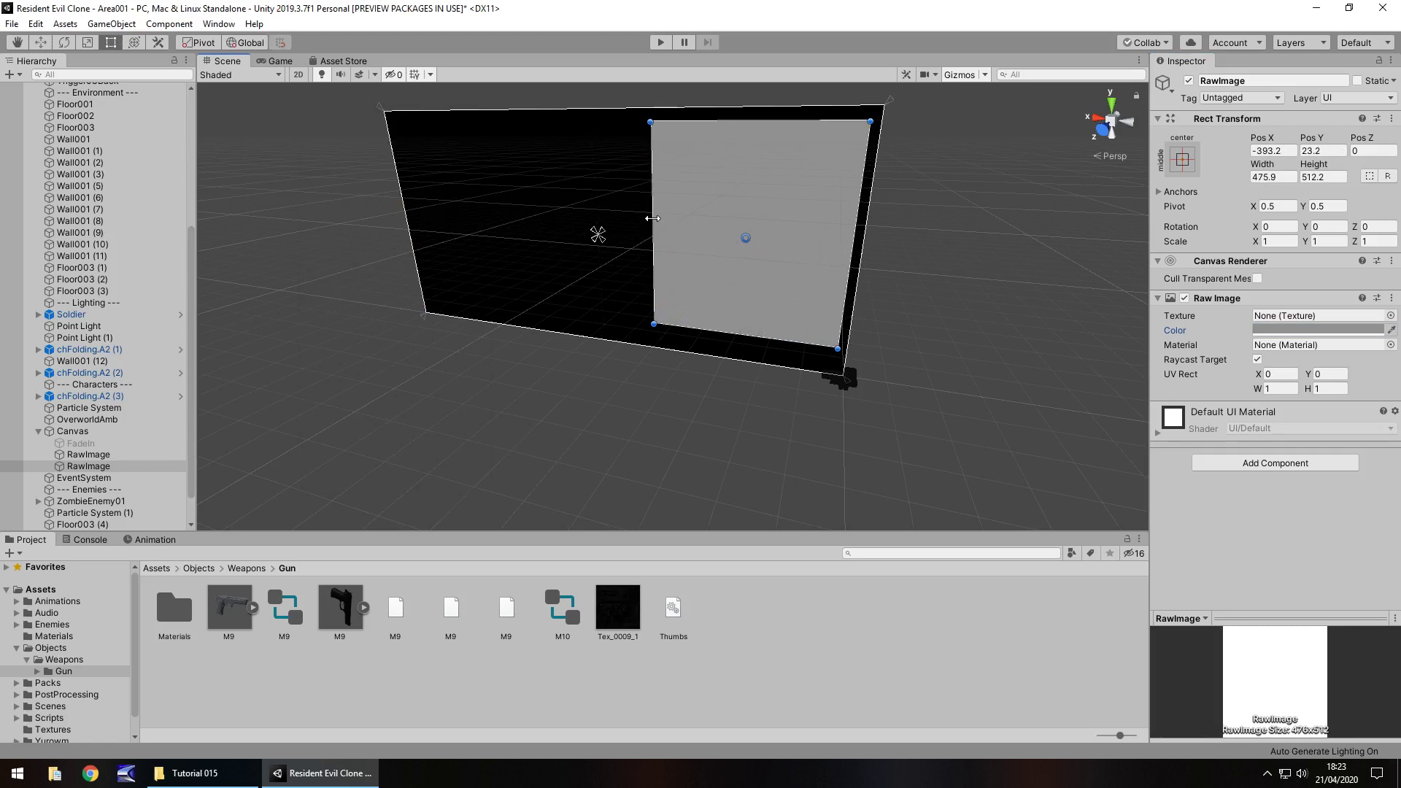
drag(652, 218, 680, 219)
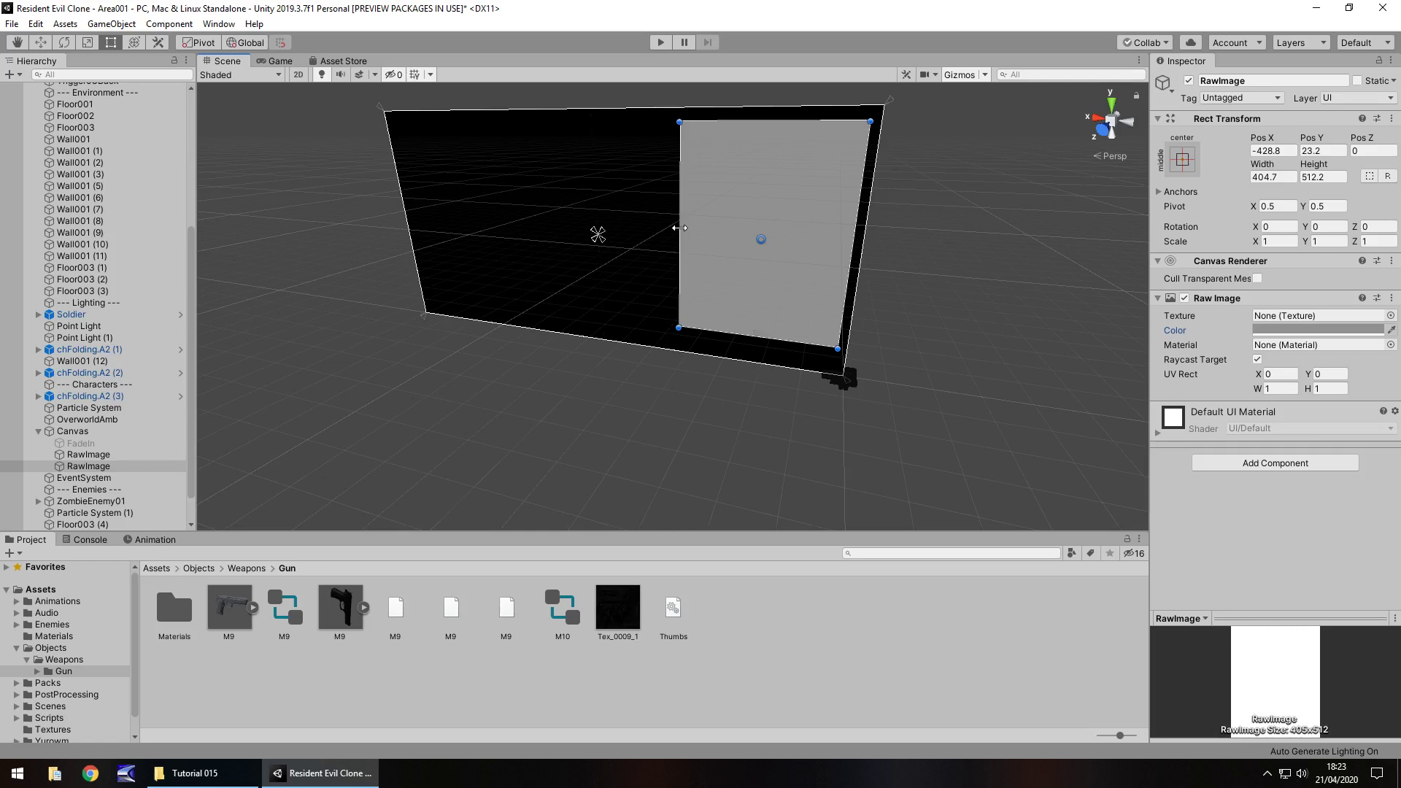
drag(679, 229, 693, 229)
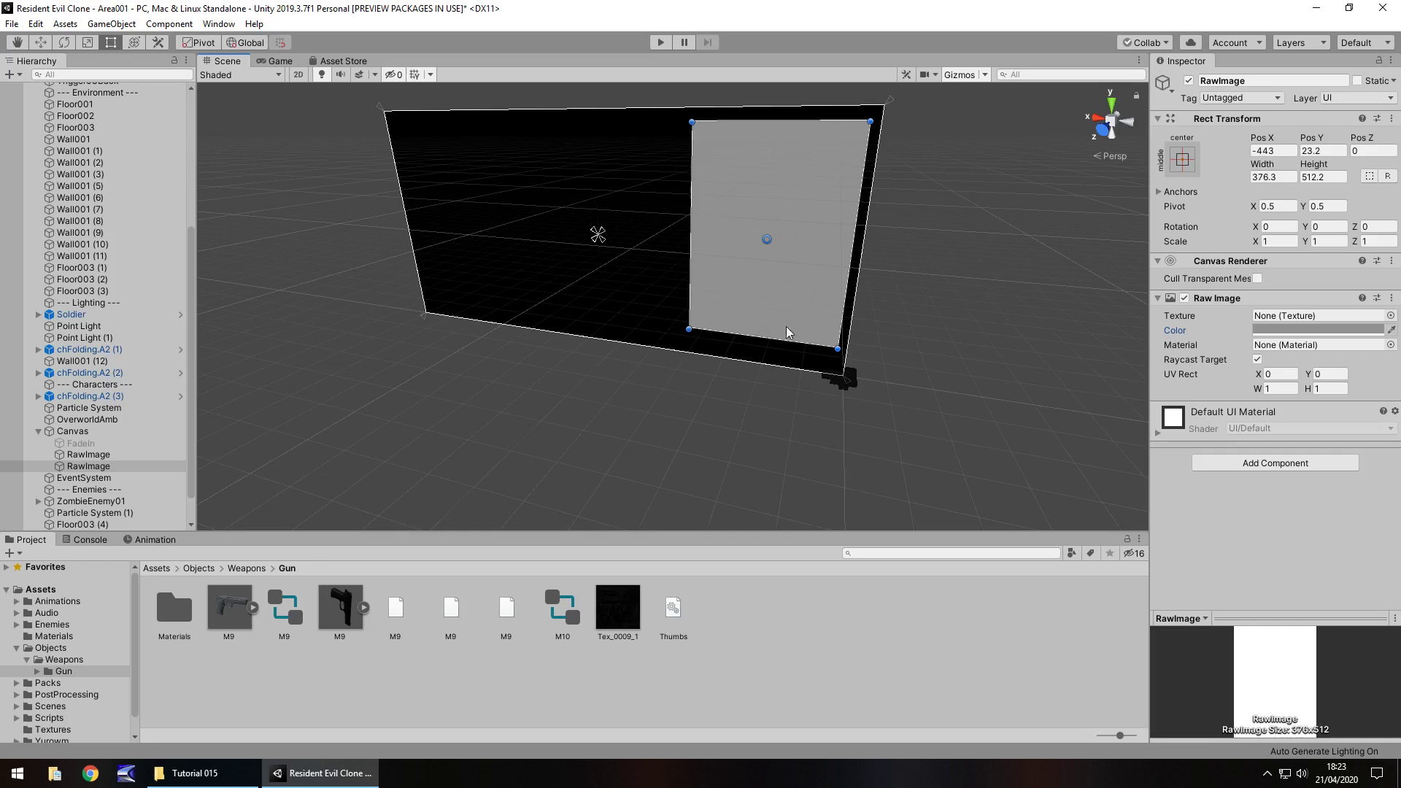
Add a UI Button under Canvas and drag it onto the grey panel
click(112, 24)
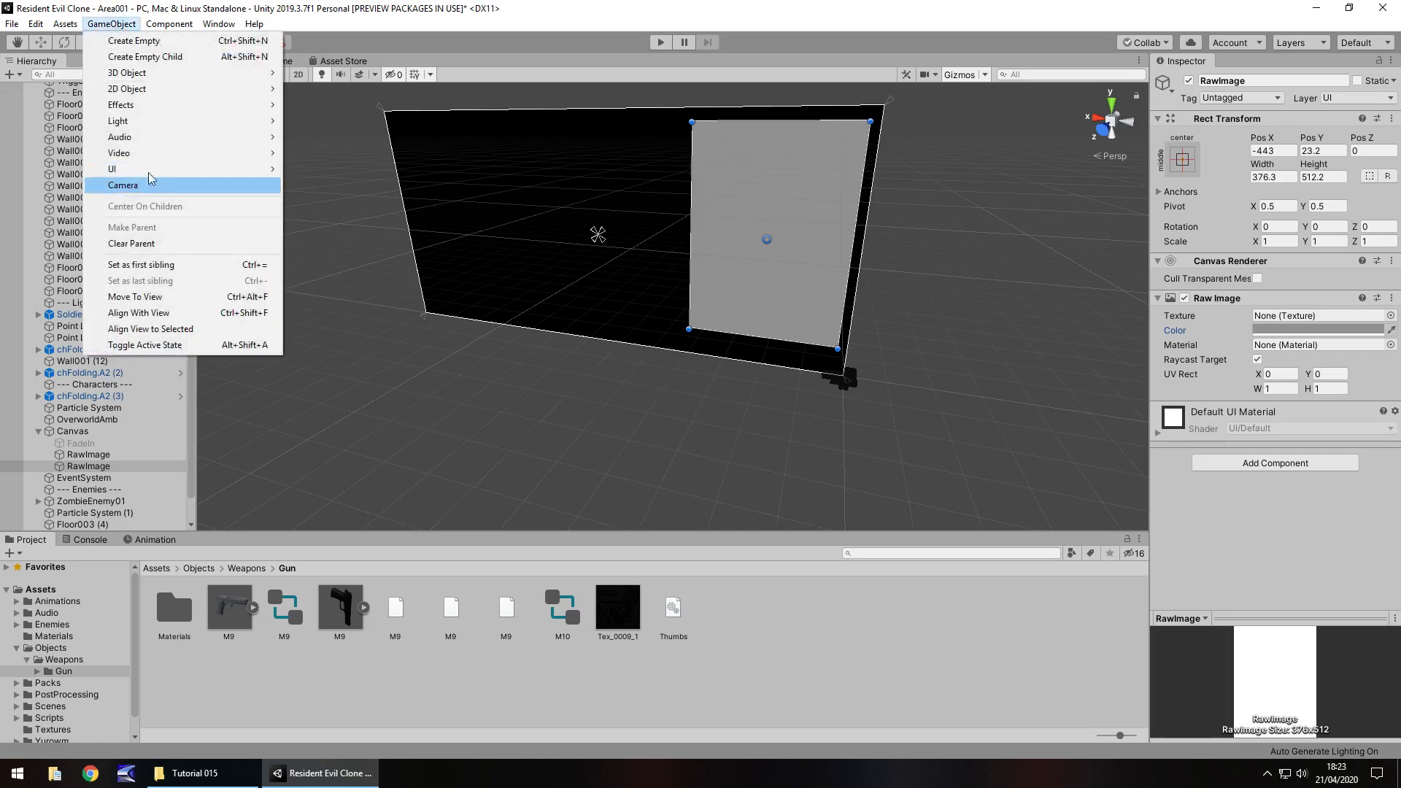
mouse_move(148, 175)
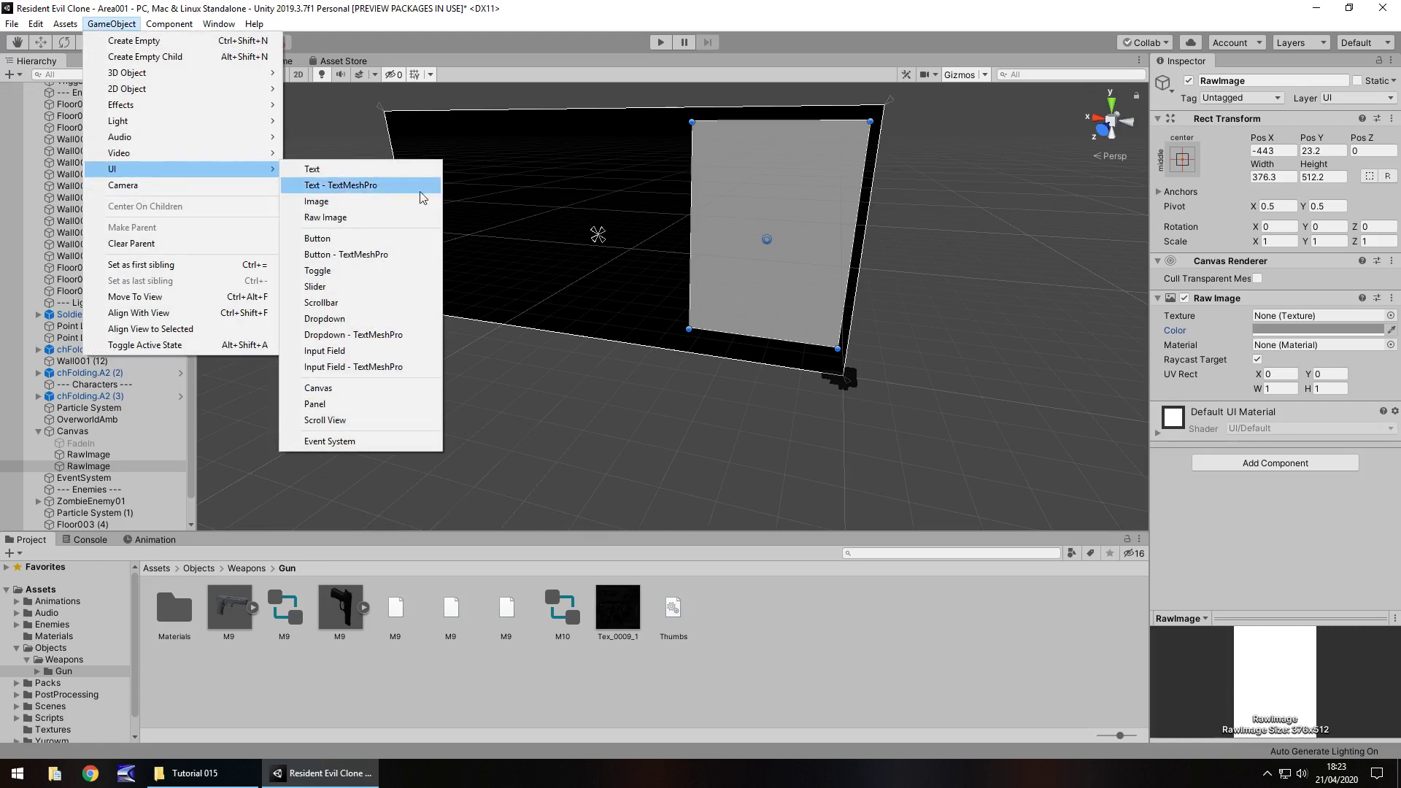
click(352, 239)
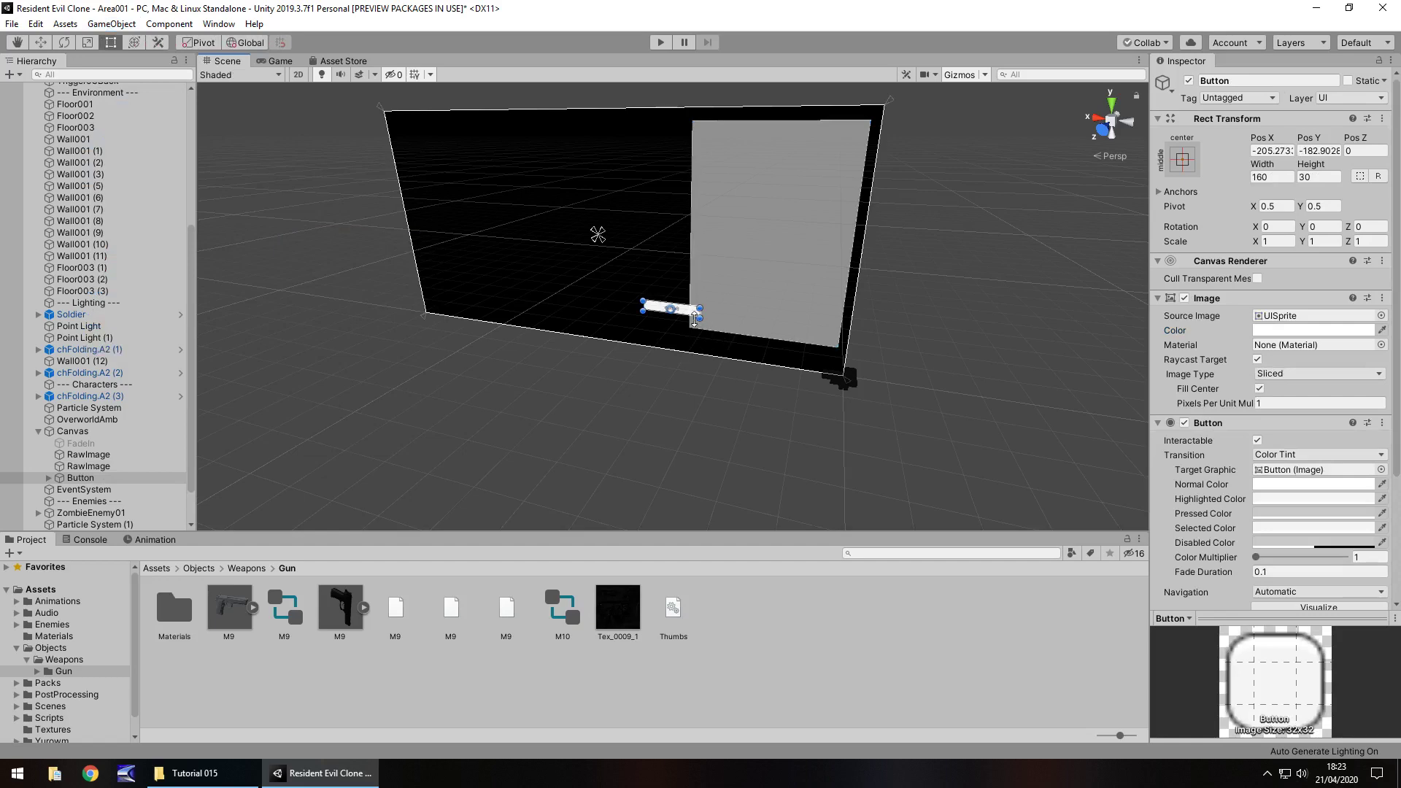
drag(692, 315, 788, 130)
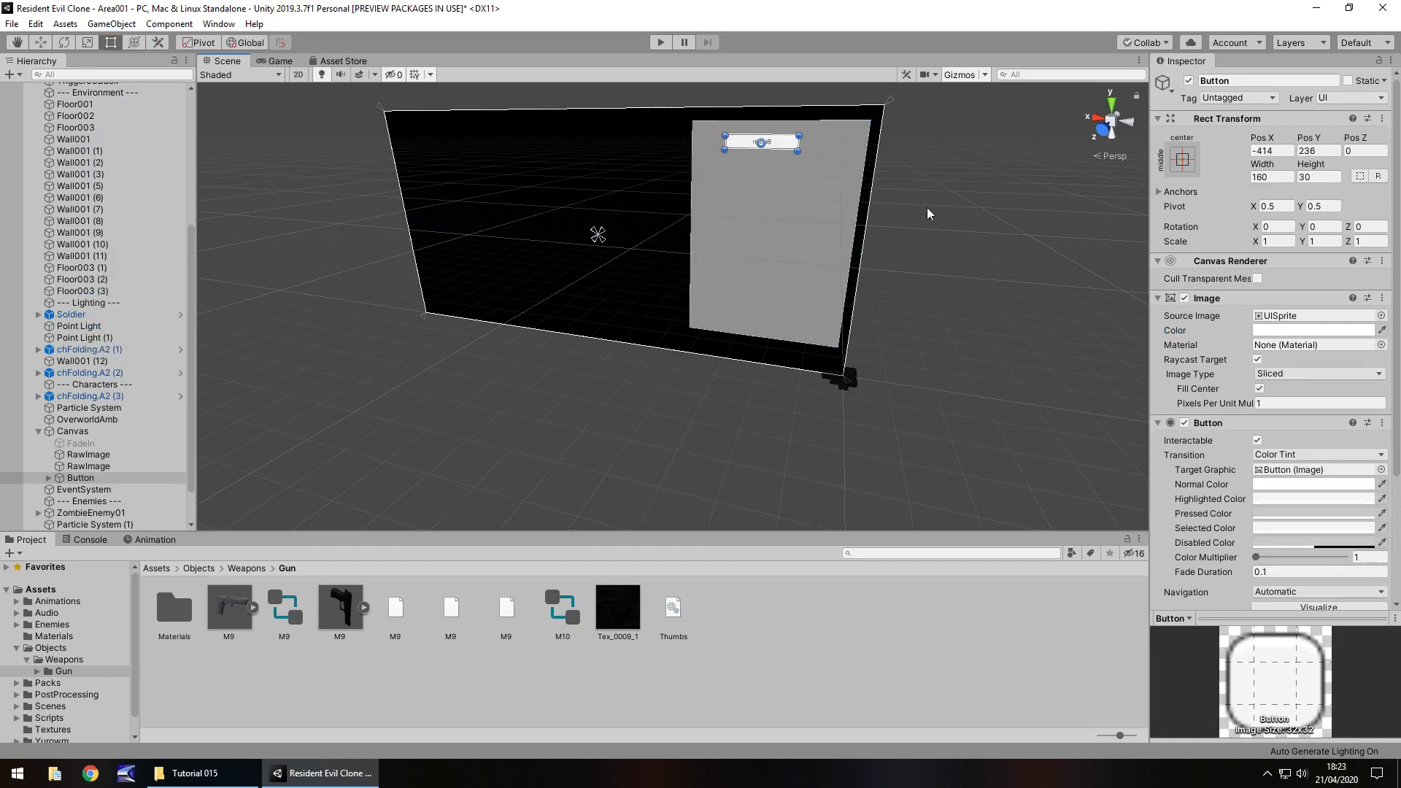
Shift the grey panel right and move the button back onto it
right_drag(926, 213, 141, 243)
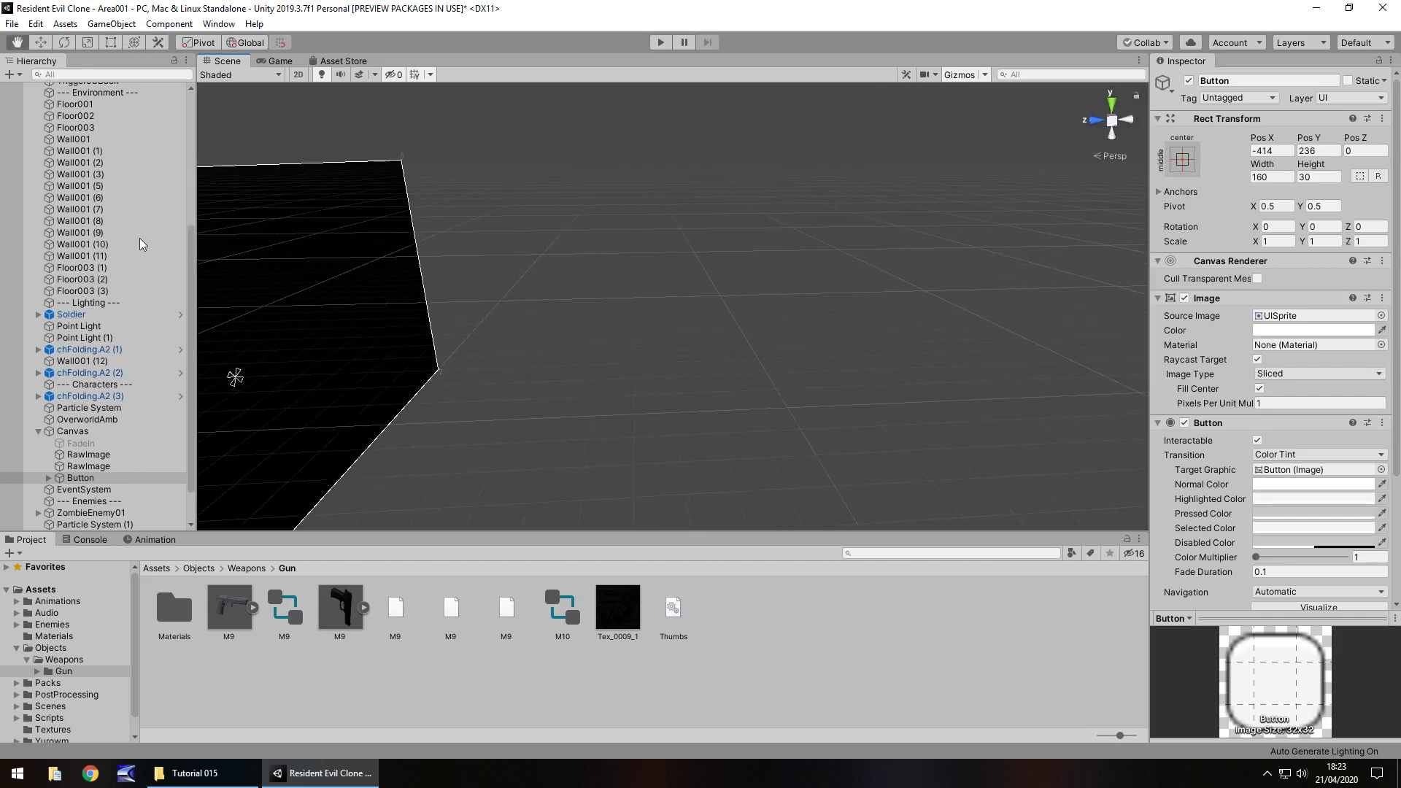
right_drag(825, 222, 619, 191)
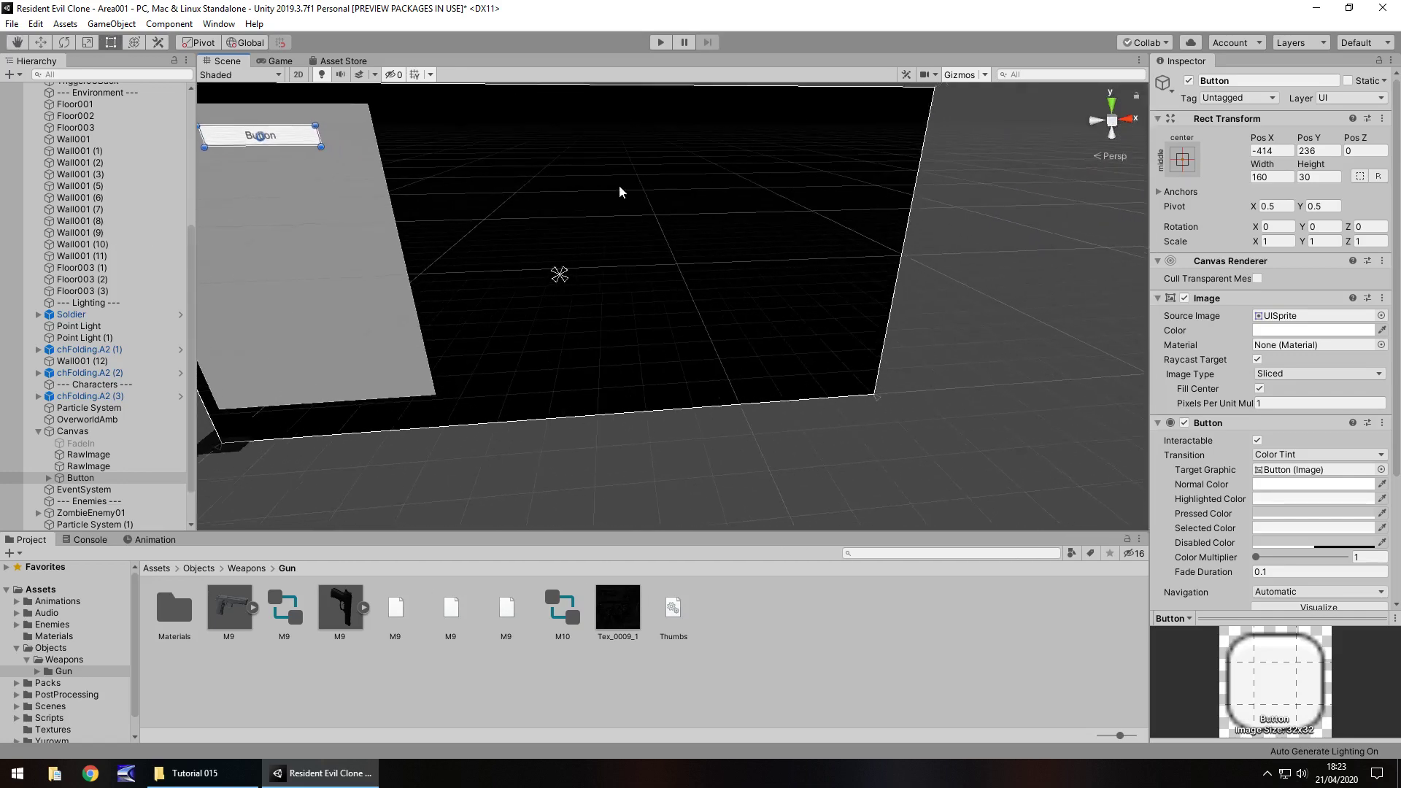
scroll(811, 248, down, 3)
click(382, 244)
drag(383, 244, 761, 232)
click(400, 183)
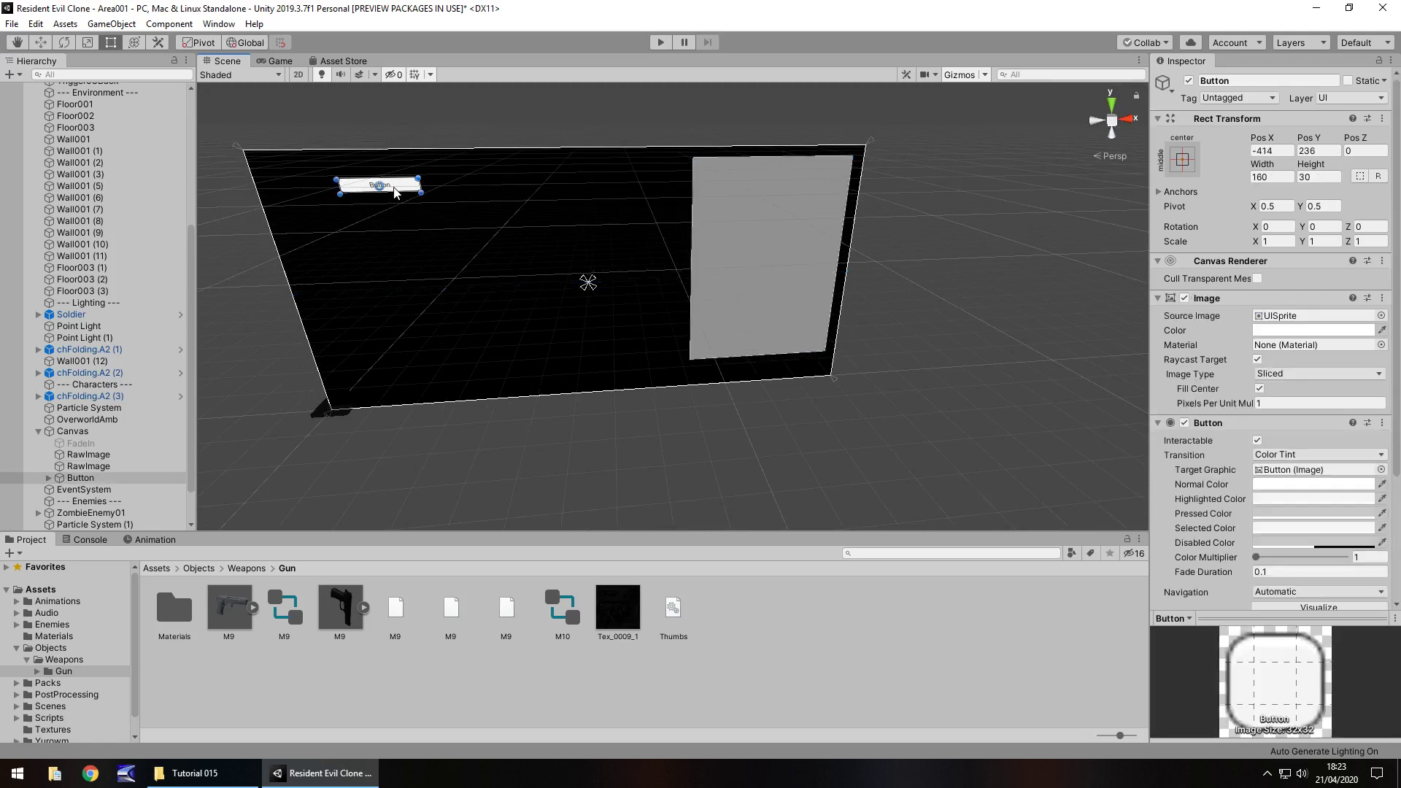
drag(400, 183, 795, 164)
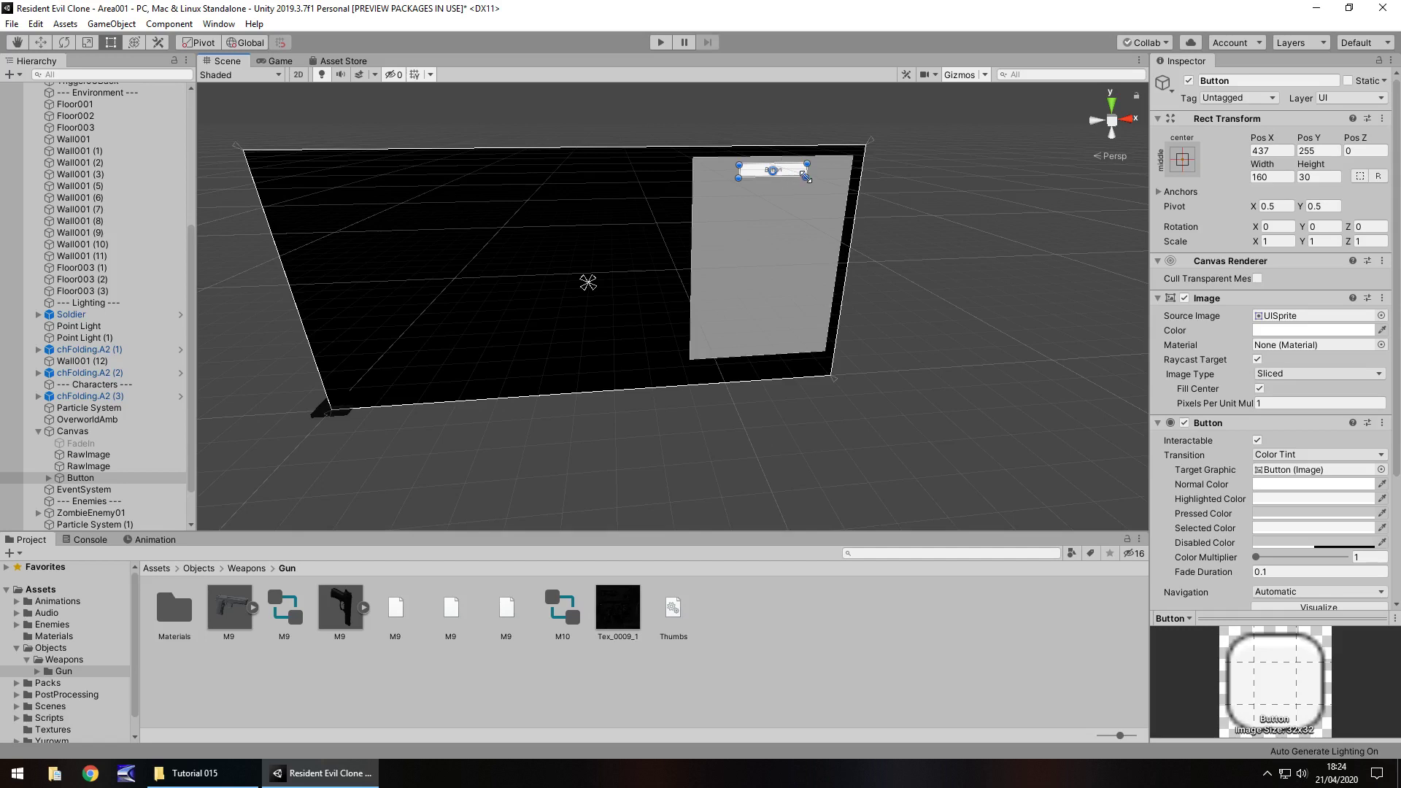
Stretch the button to about 343 by 56 across the panel's top
drag(806, 178, 841, 183)
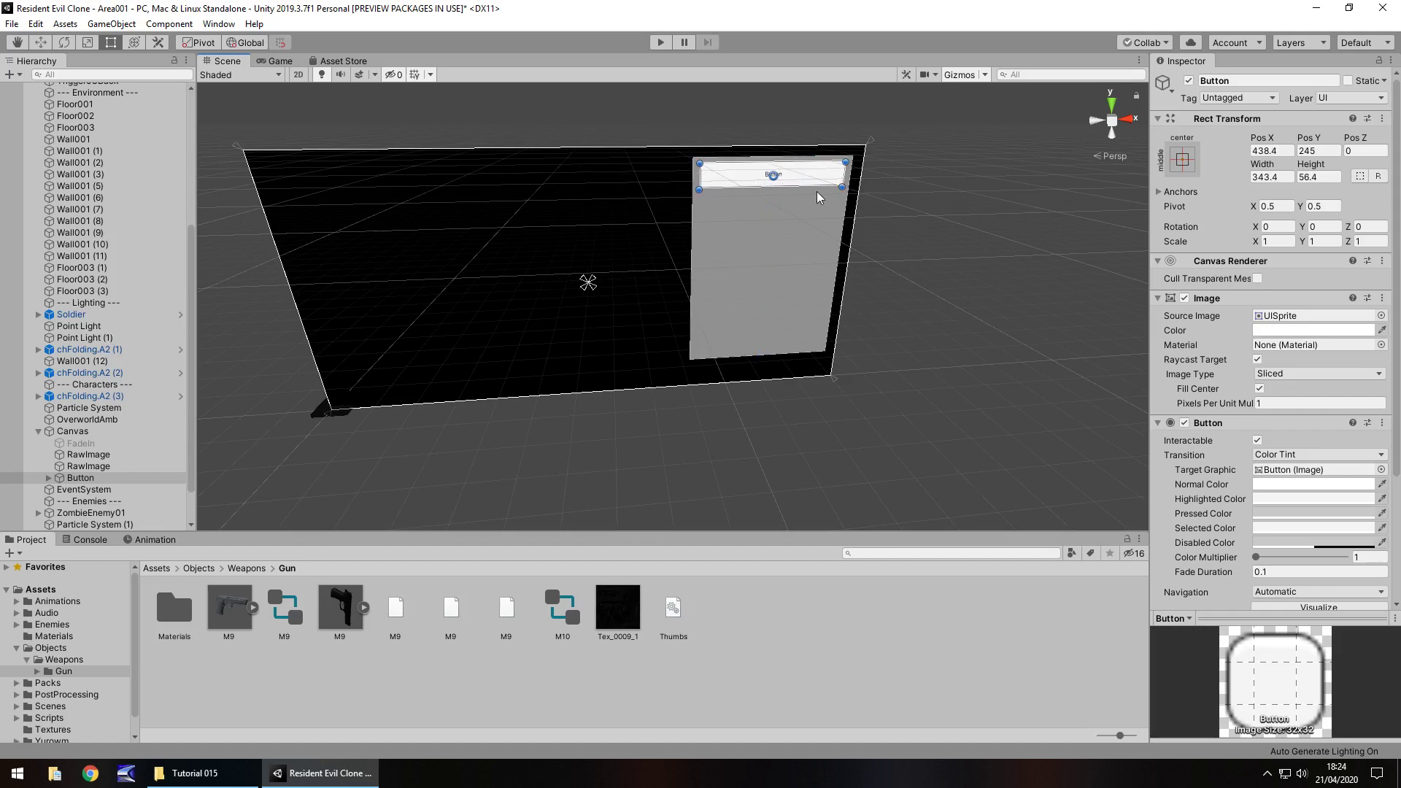
scroll(816, 191, up, 5)
middle_drag(822, 182, 725, 253)
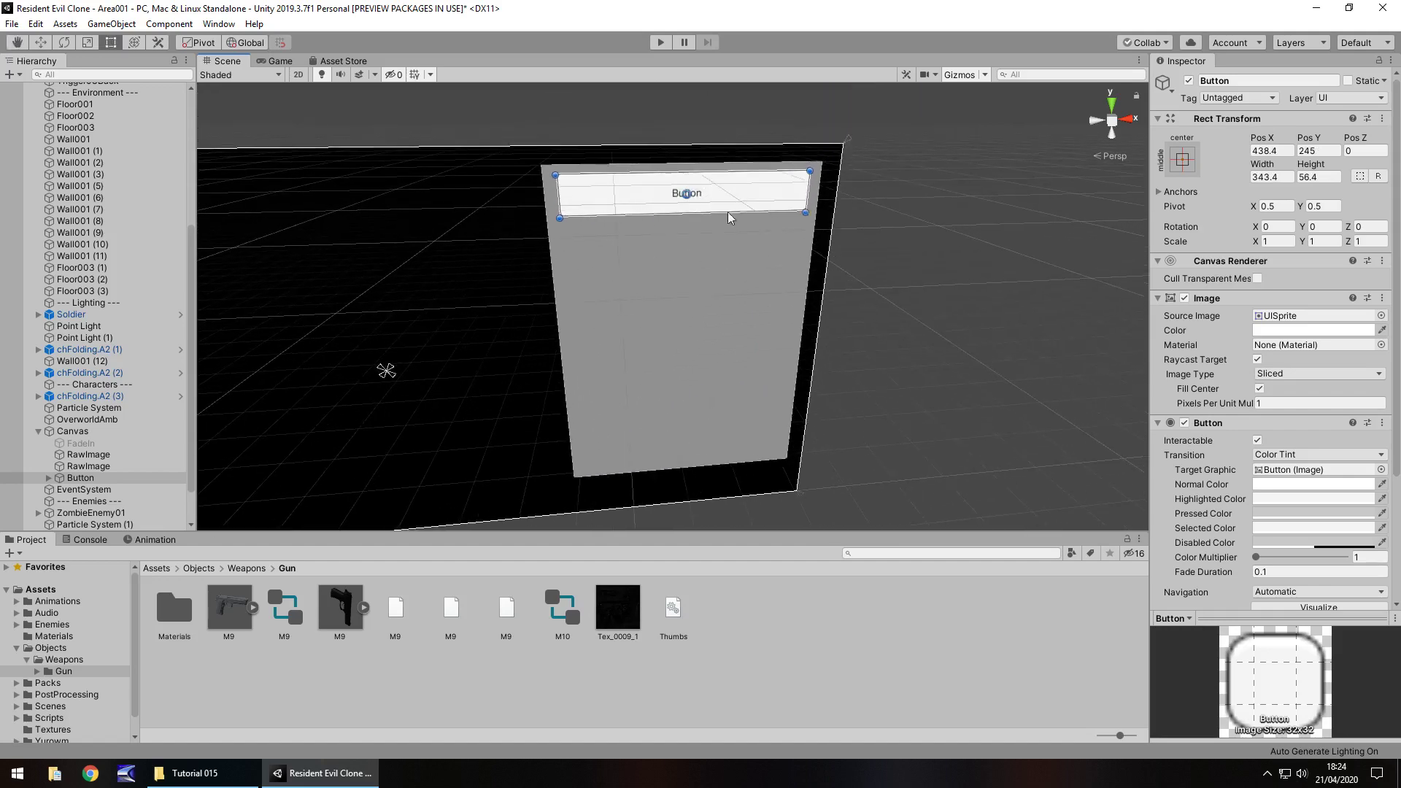
Change the button's Text label to EXIT in white
click(46, 479)
click(48, 478)
click(73, 489)
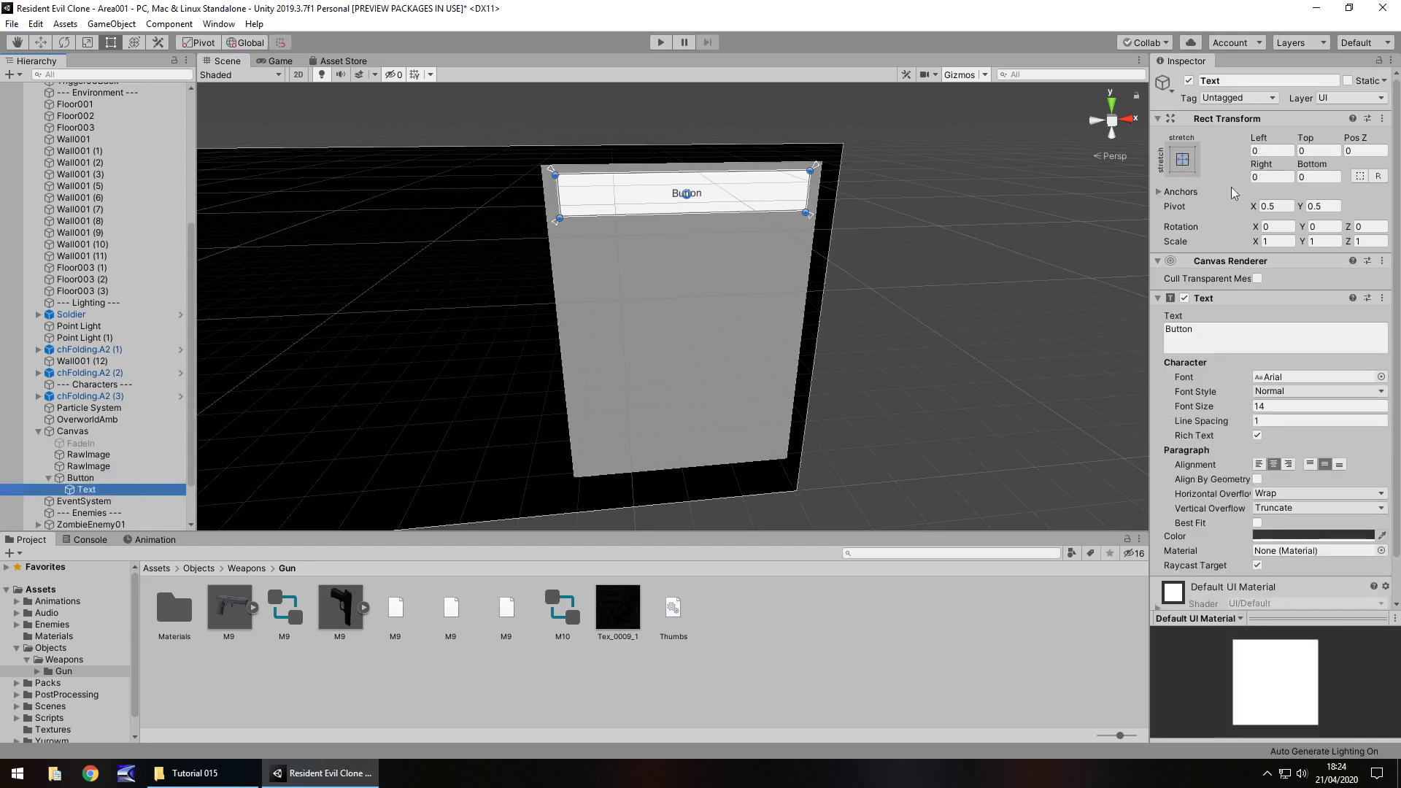
click(1270, 333)
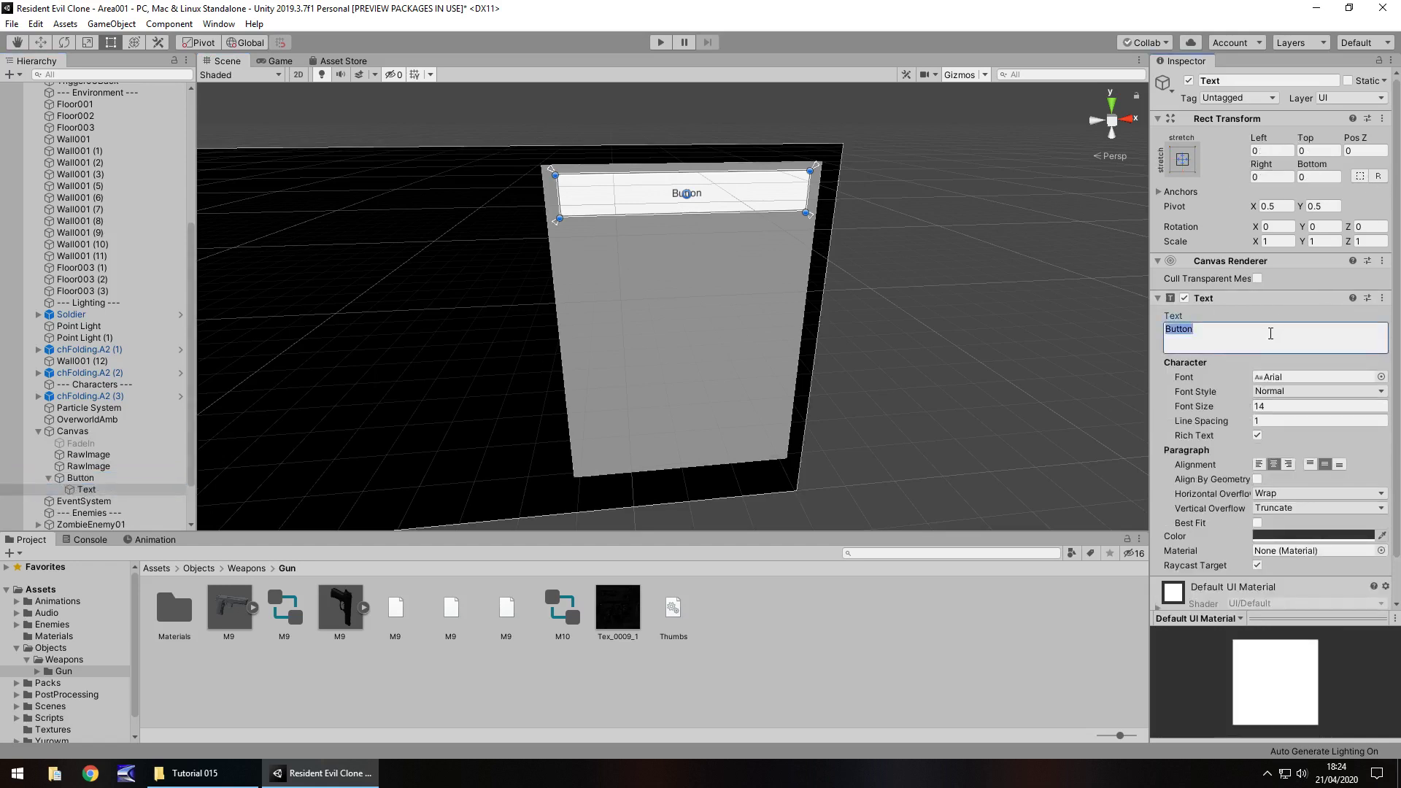
text(EXIT)
click(1291, 537)
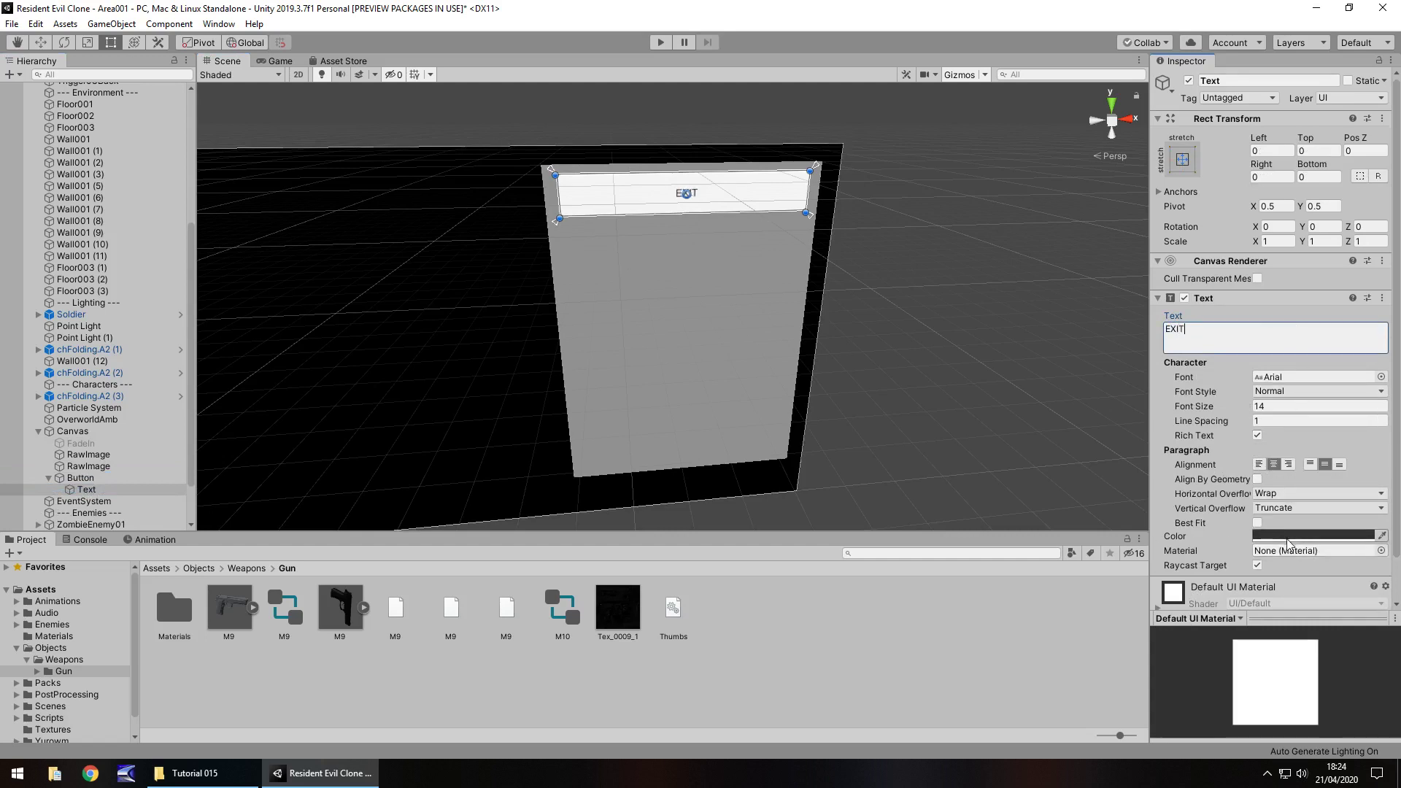
drag(384, 243, 341, 201)
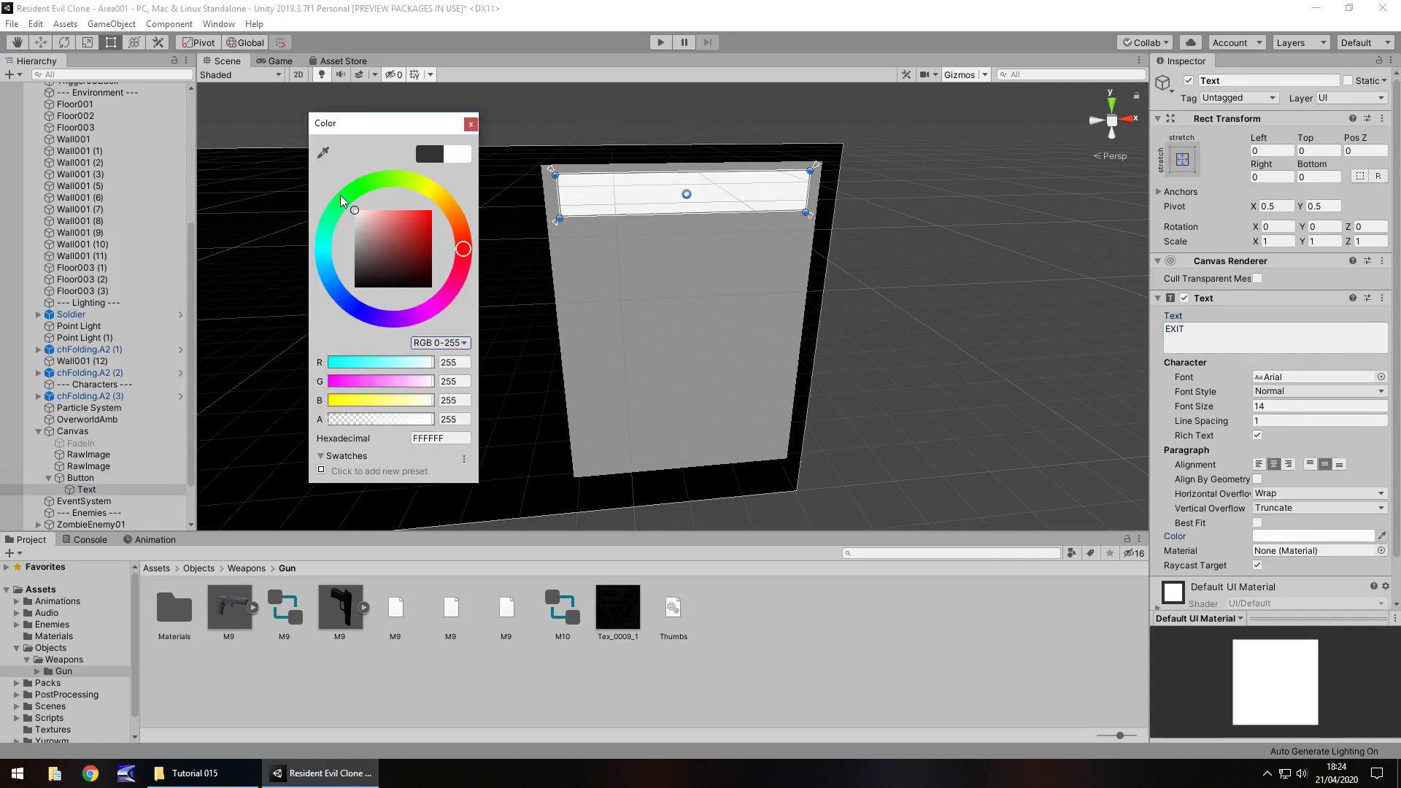
click(471, 124)
Make the EXIT label bold at font size 56
click(1285, 406)
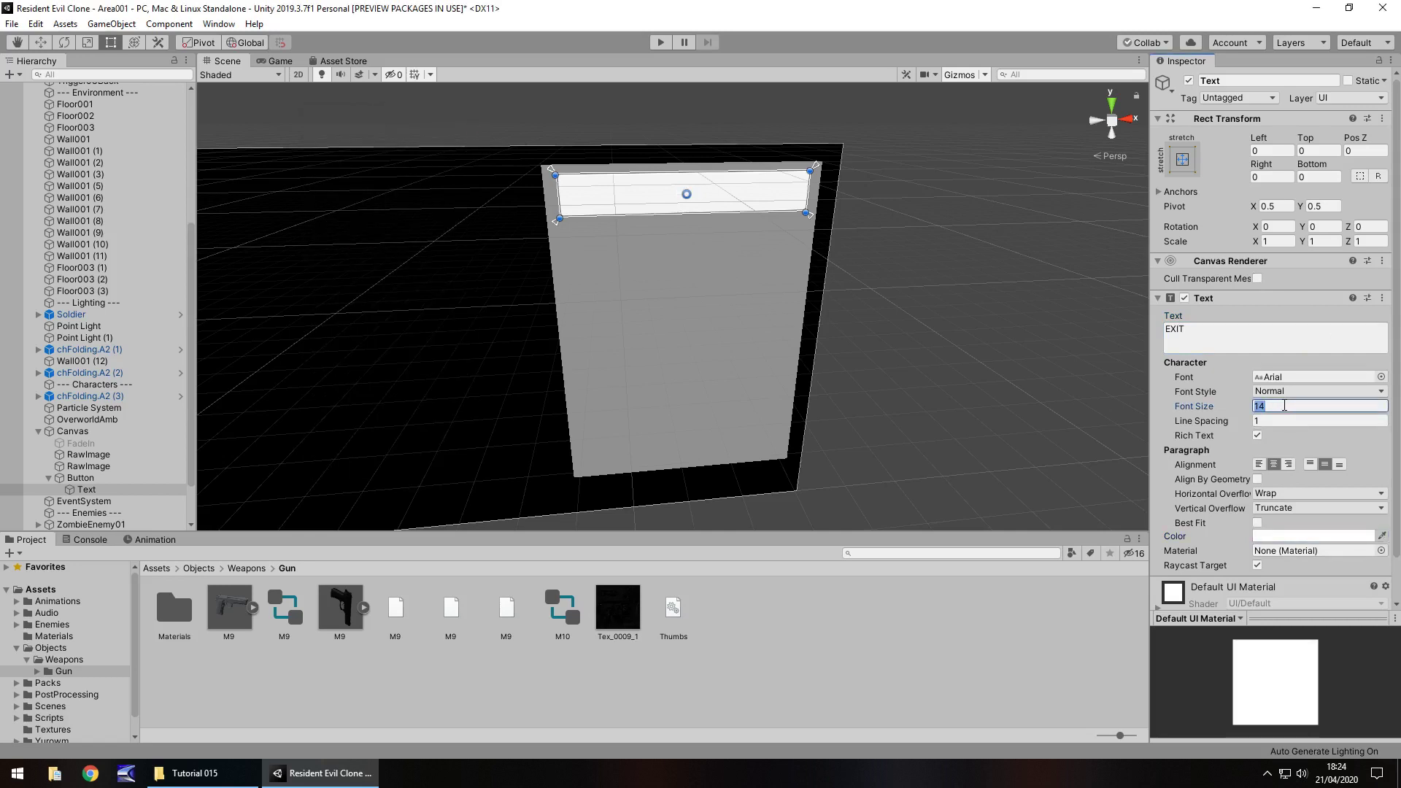
text(32)
click(1347, 392)
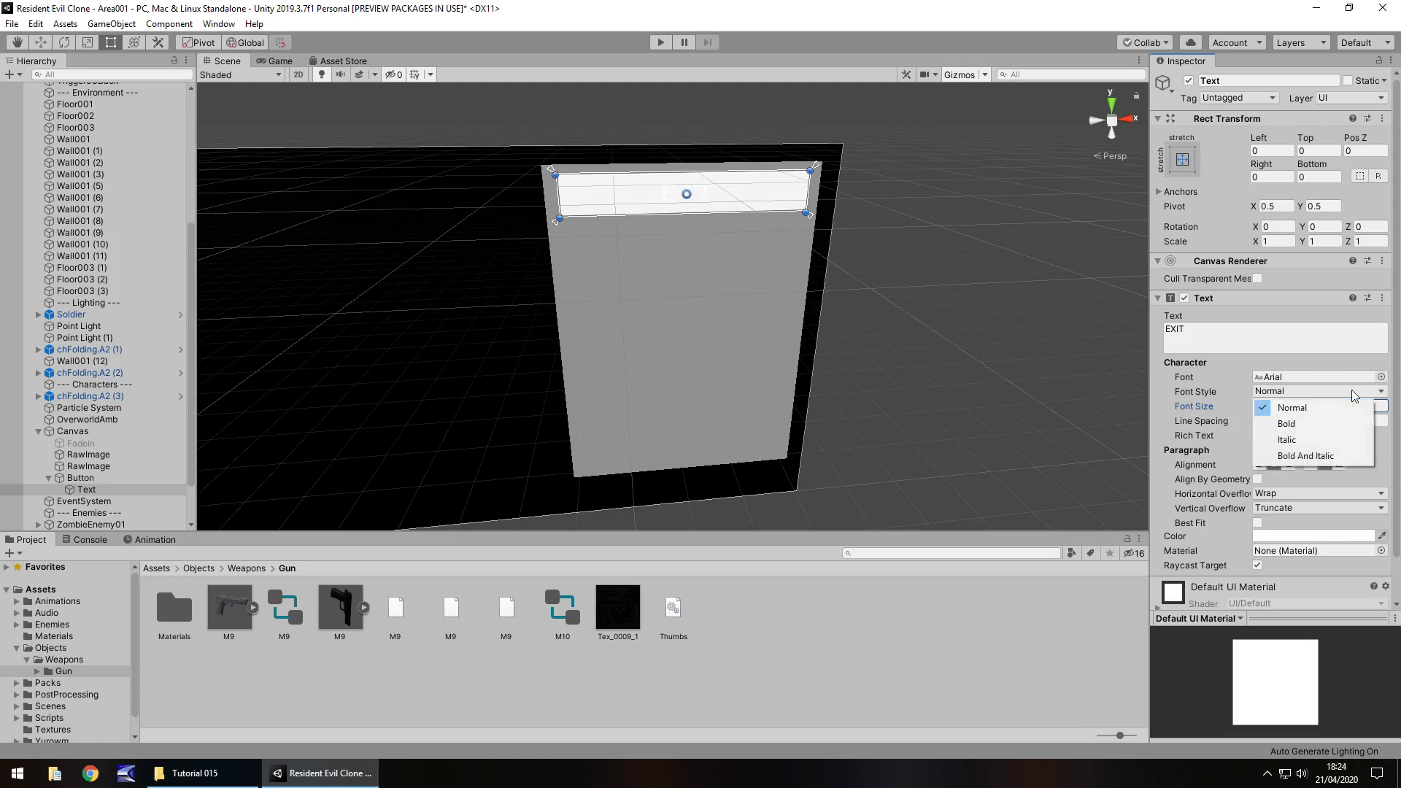
click(1291, 424)
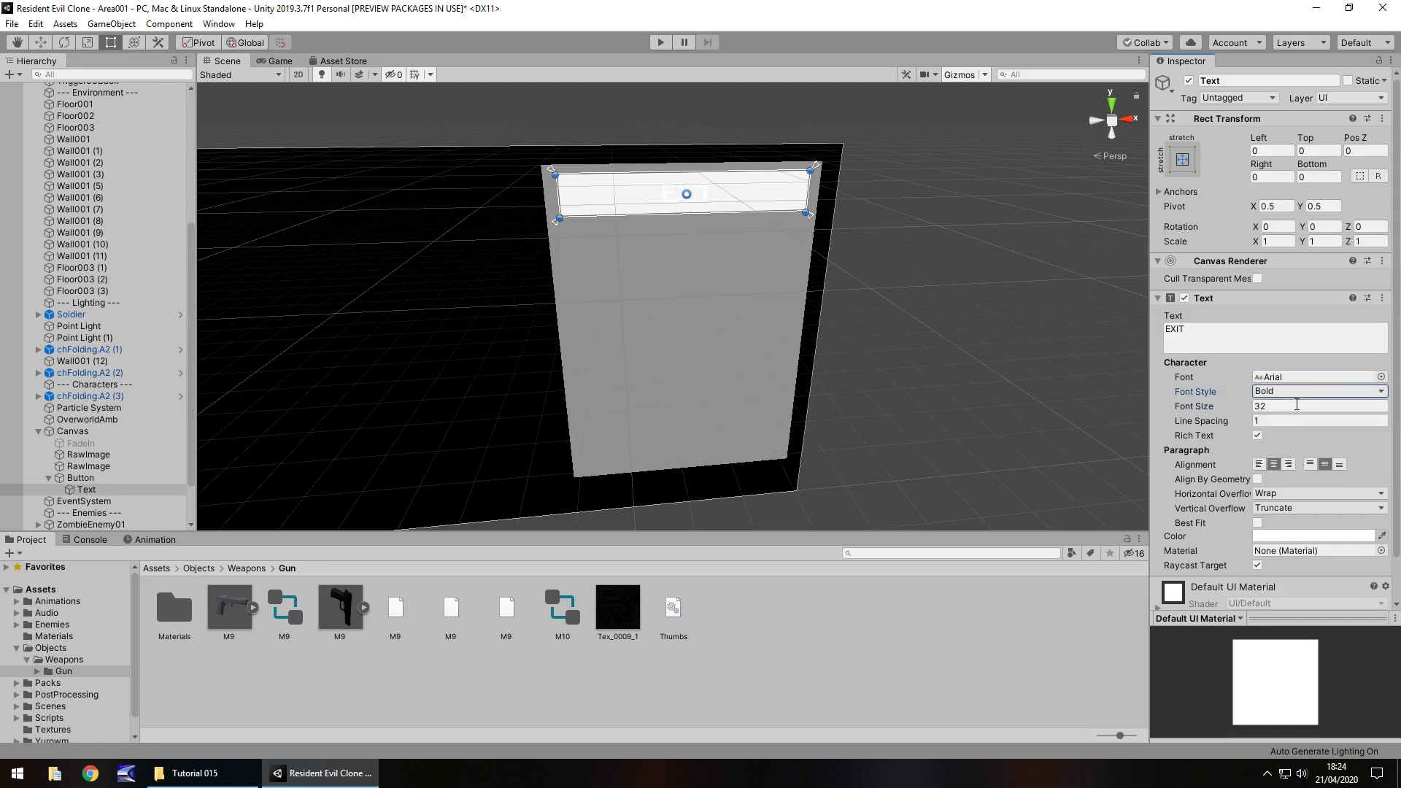
click(1298, 407)
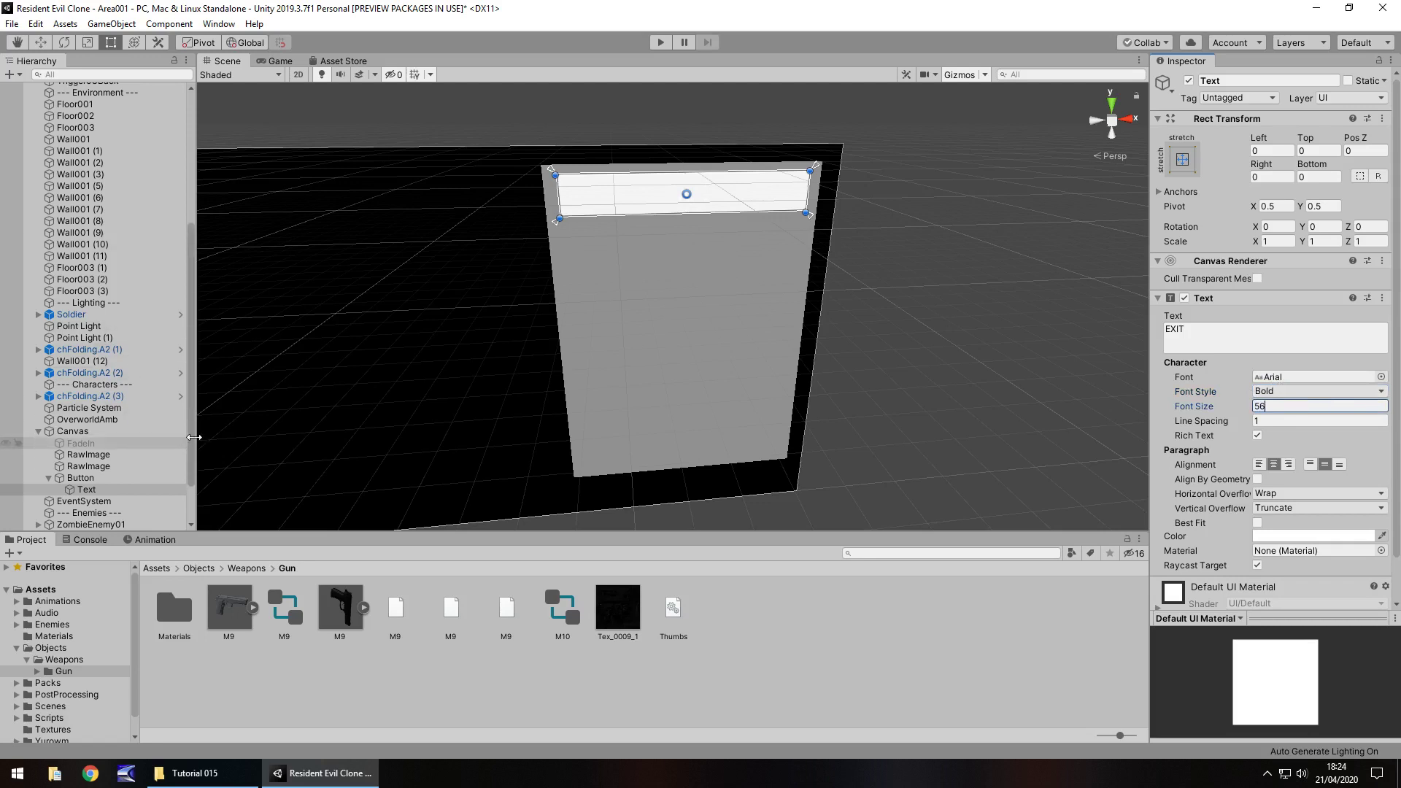
click(79, 478)
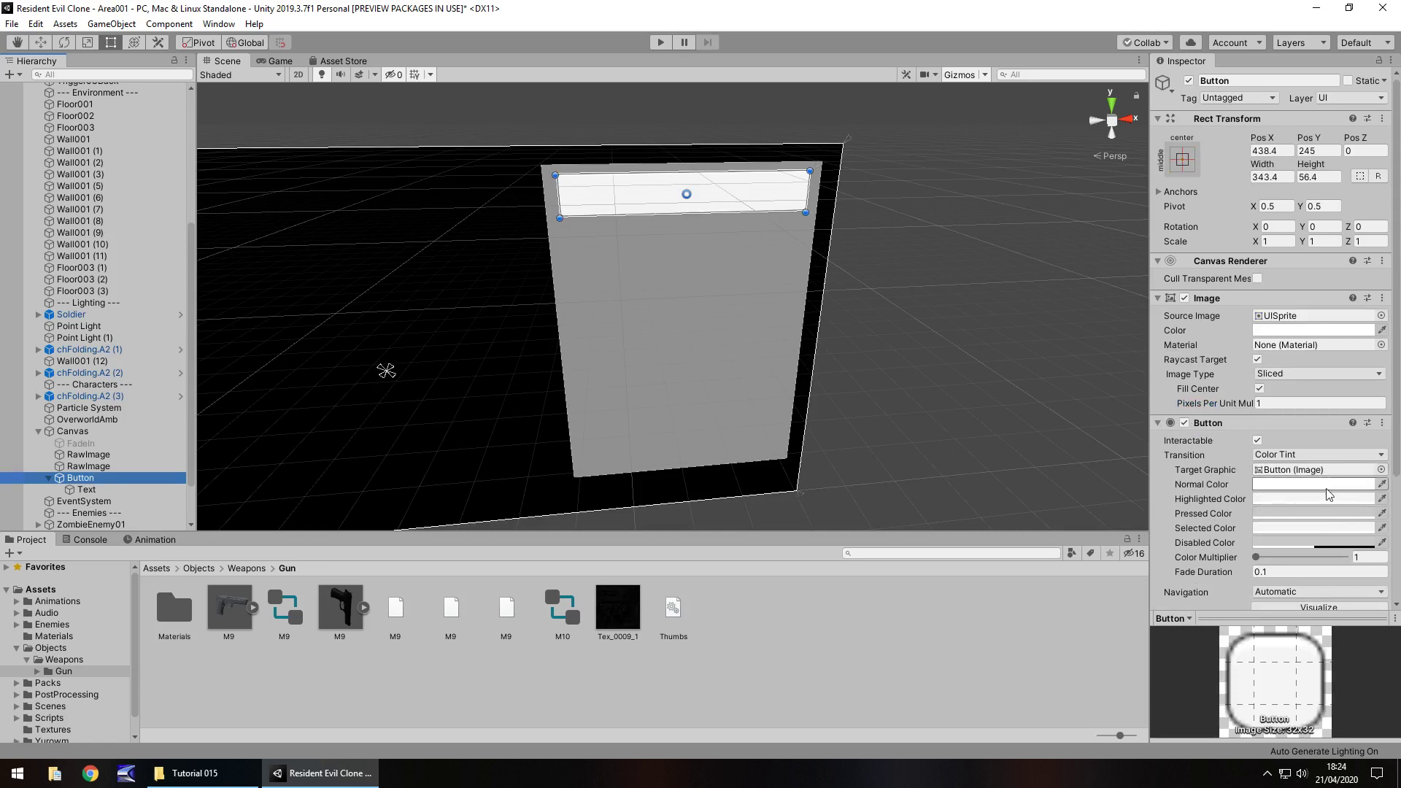
Set the button's Normal Color to blue
click(1325, 485)
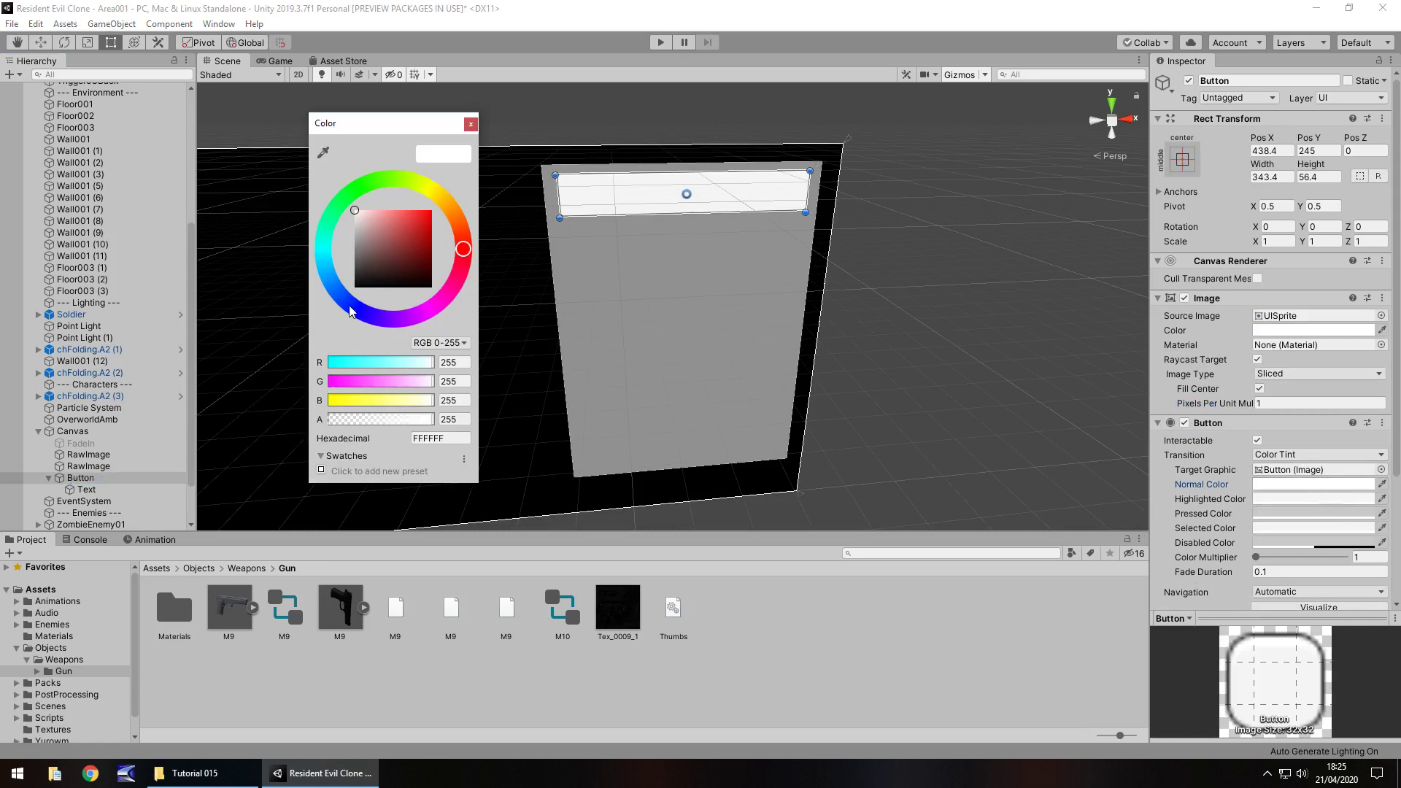
drag(379, 242, 454, 211)
drag(343, 293, 347, 312)
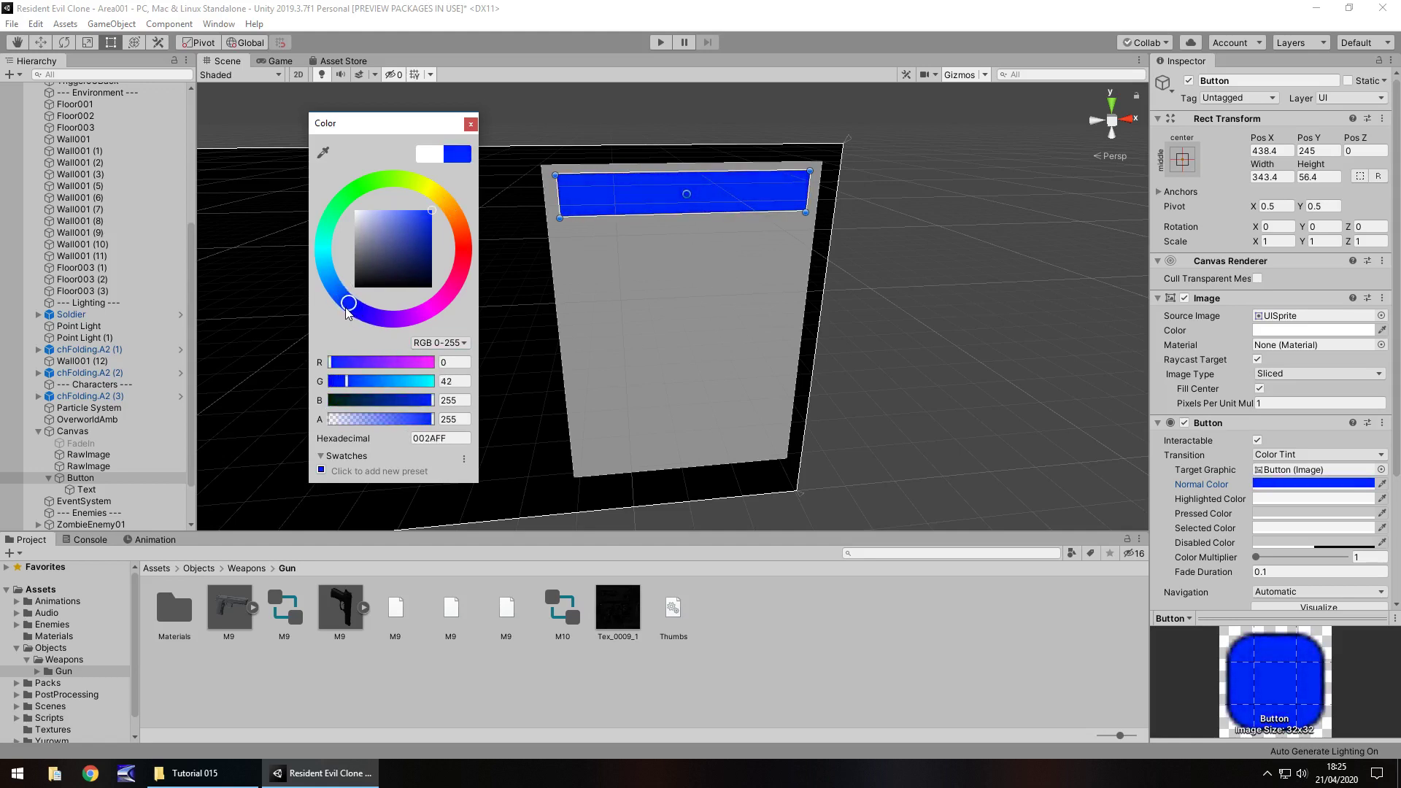
click(471, 124)
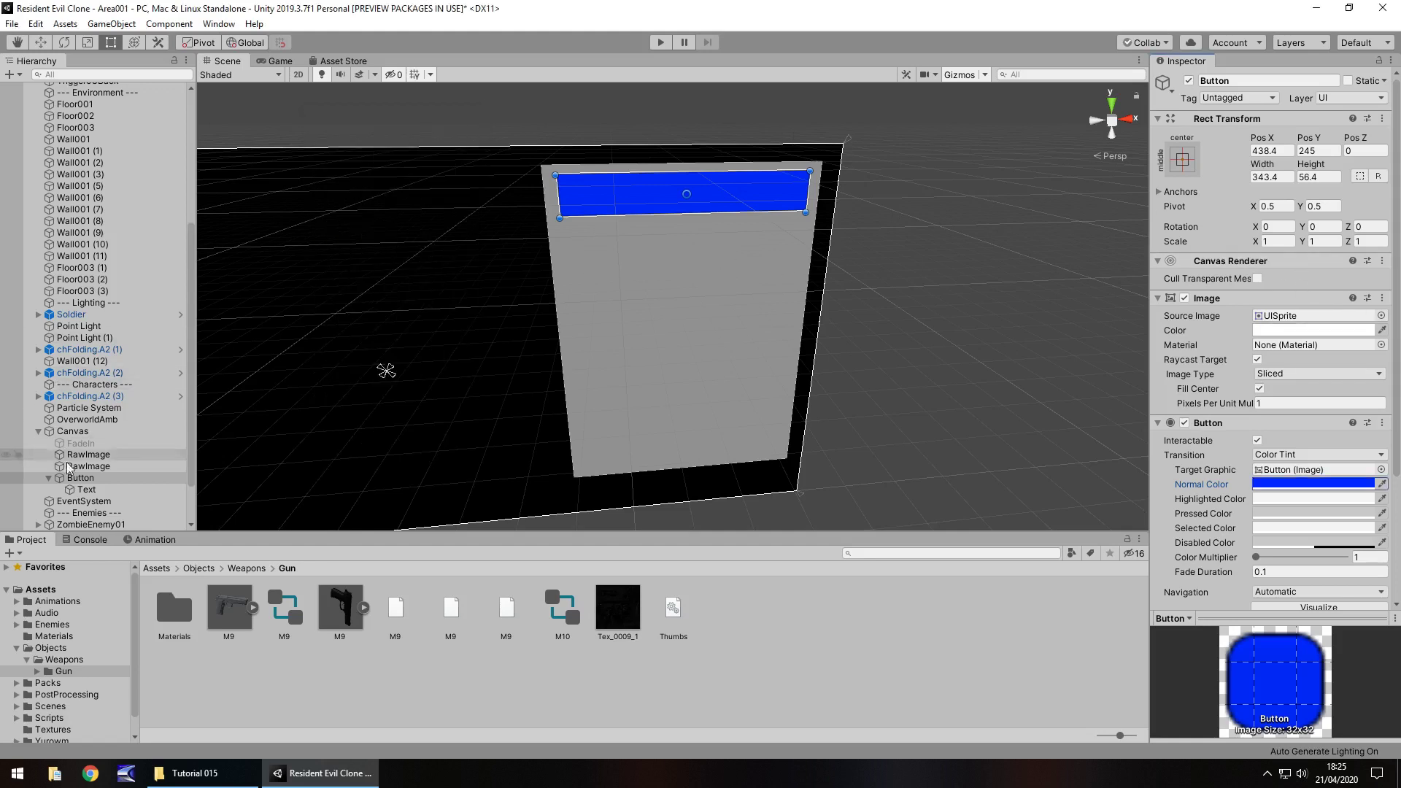
Reduce the EXIT label's font size to 50 and check it in the scene
click(91, 490)
click(1299, 405)
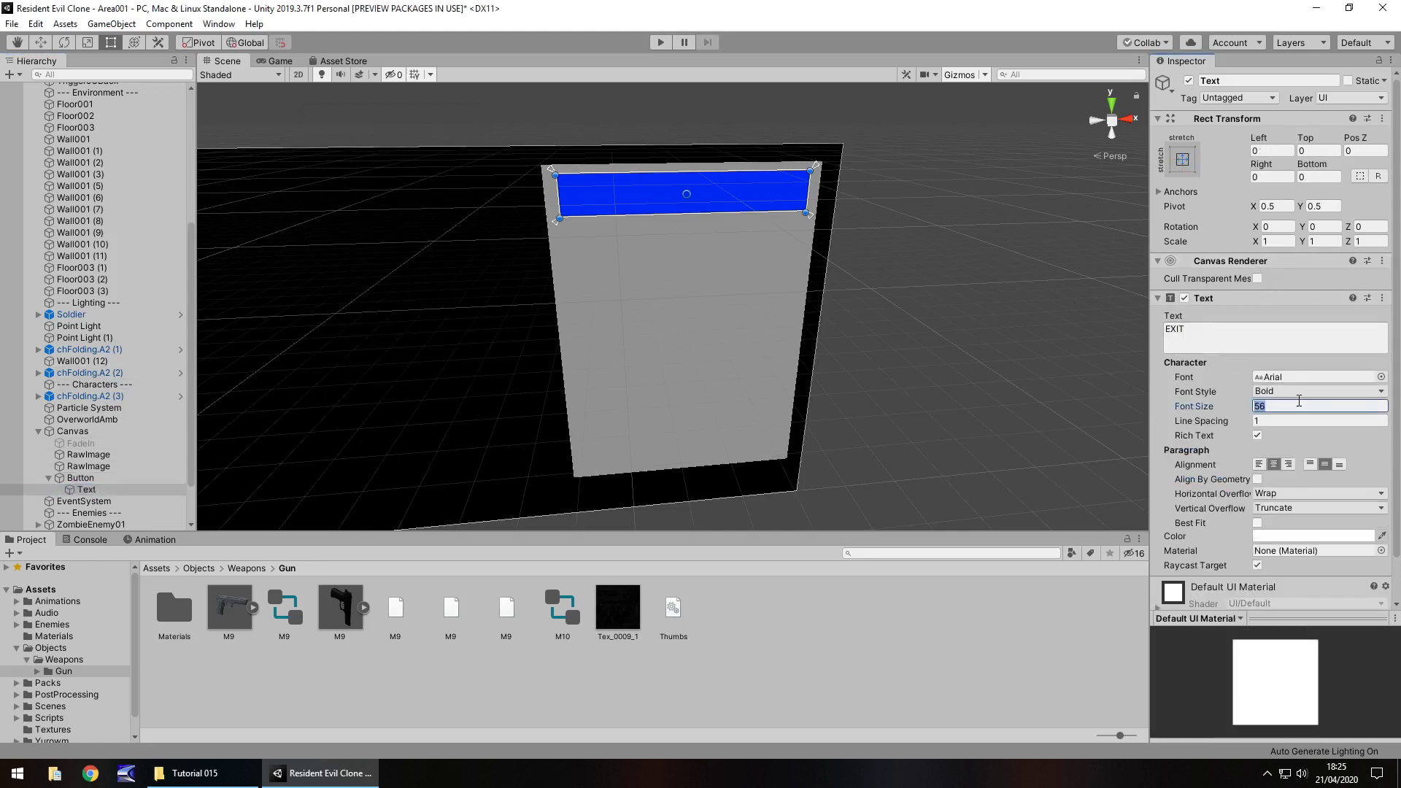
text(54)
text(0)
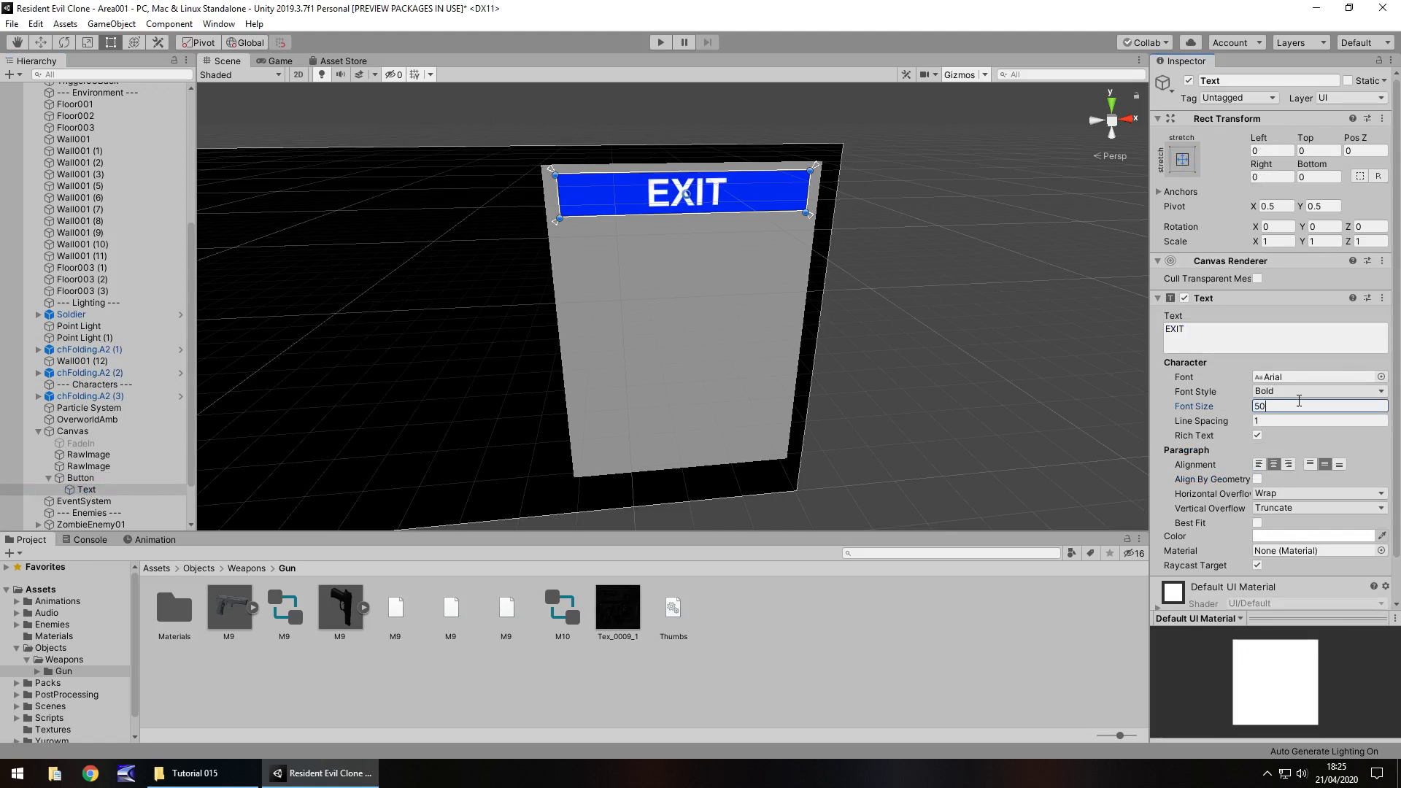
click(916, 219)
click(586, 196)
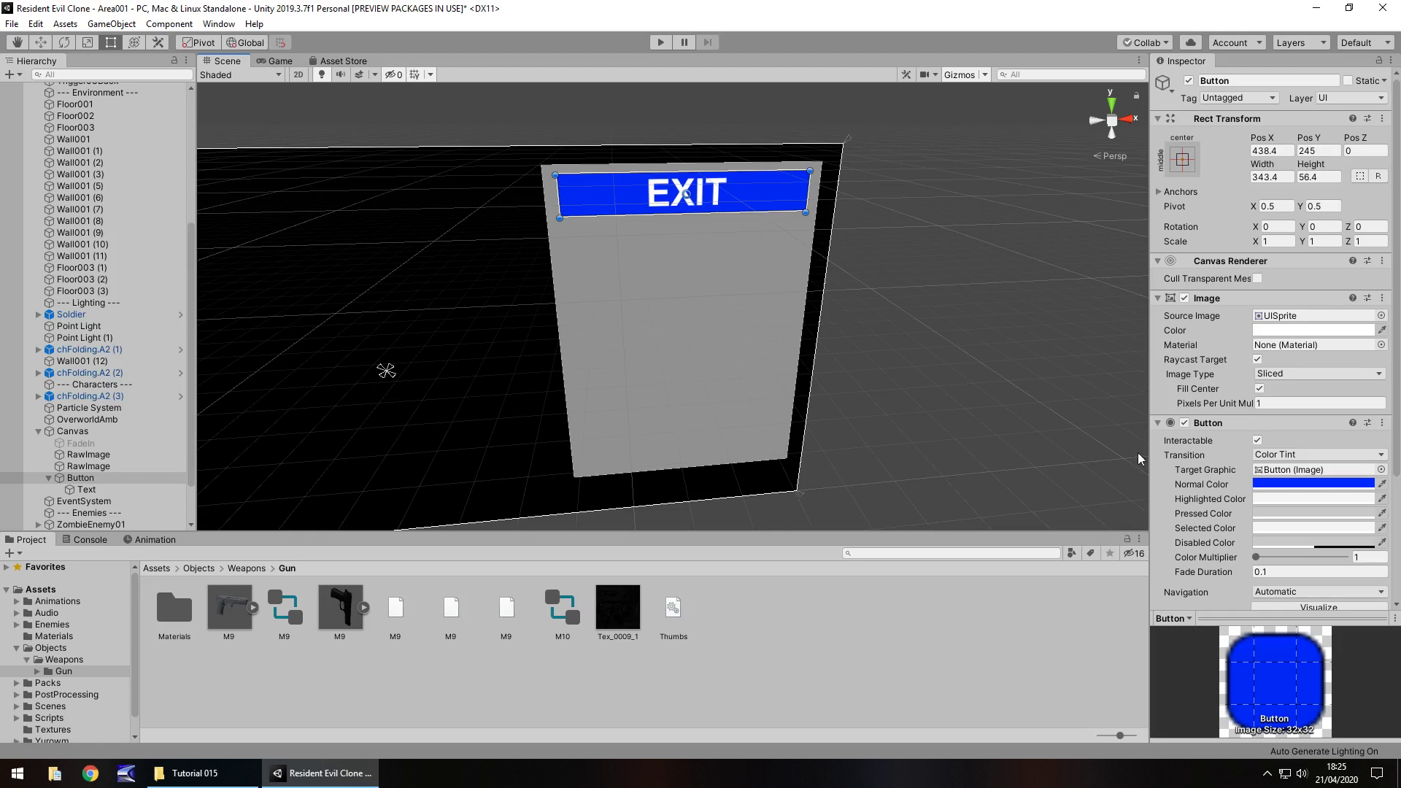
click(1379, 317)
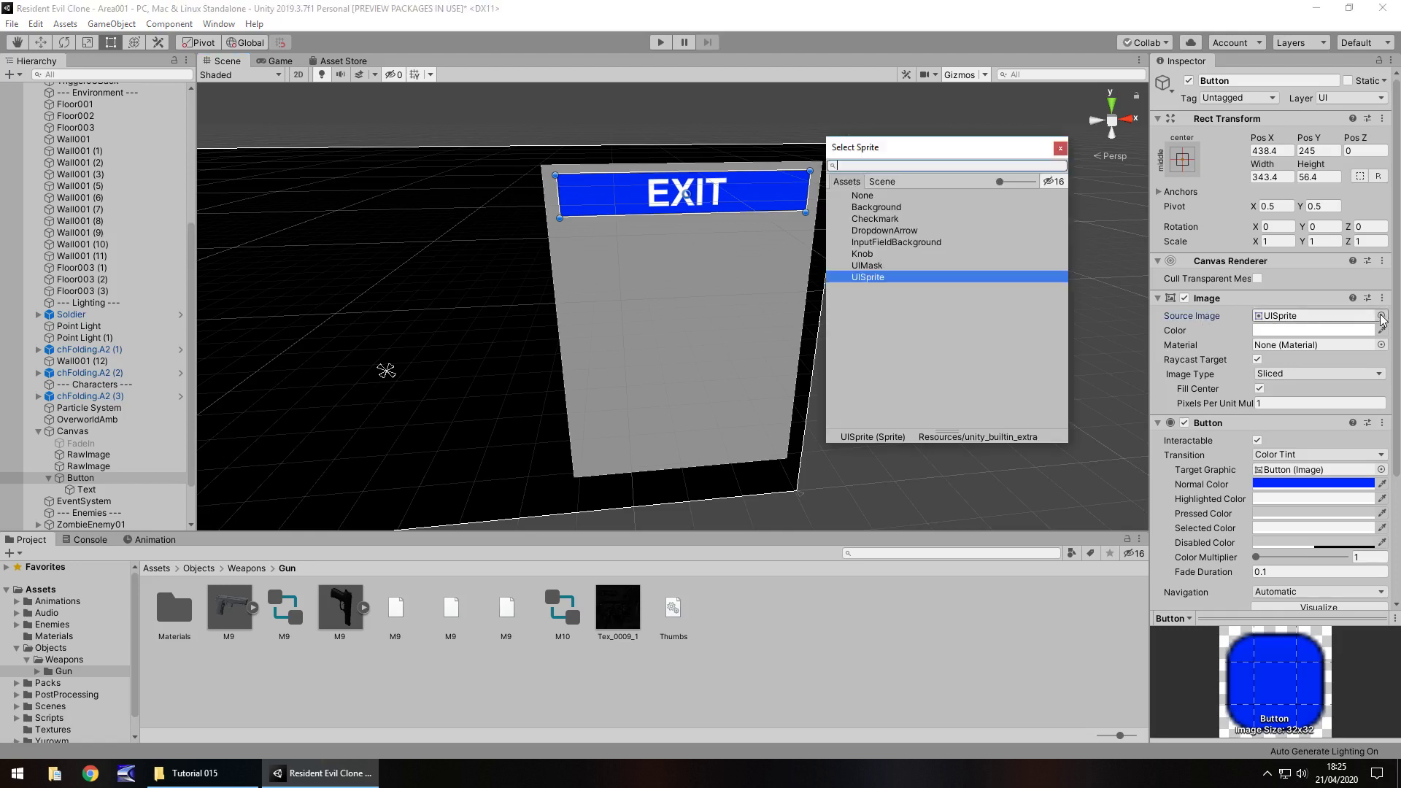
click(884, 208)
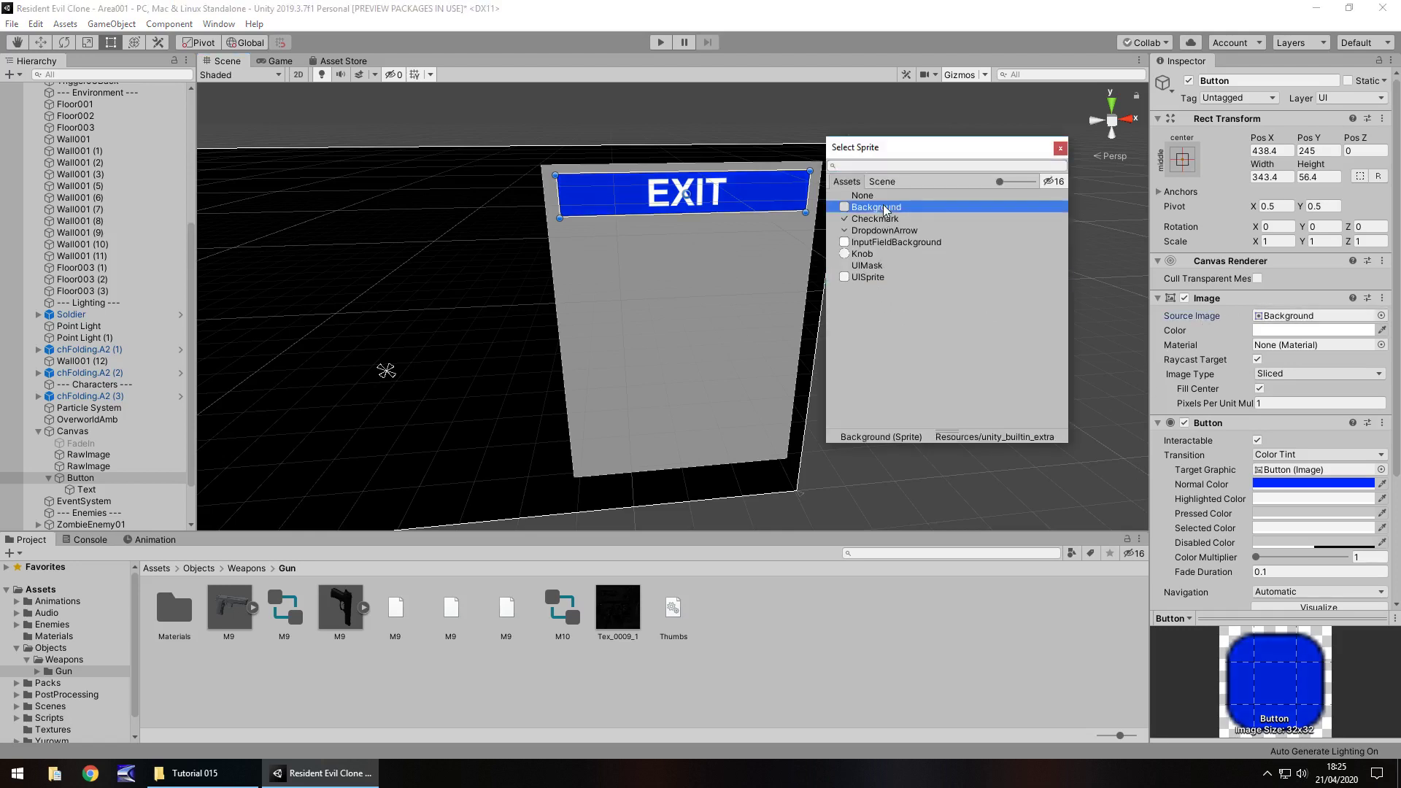
click(873, 277)
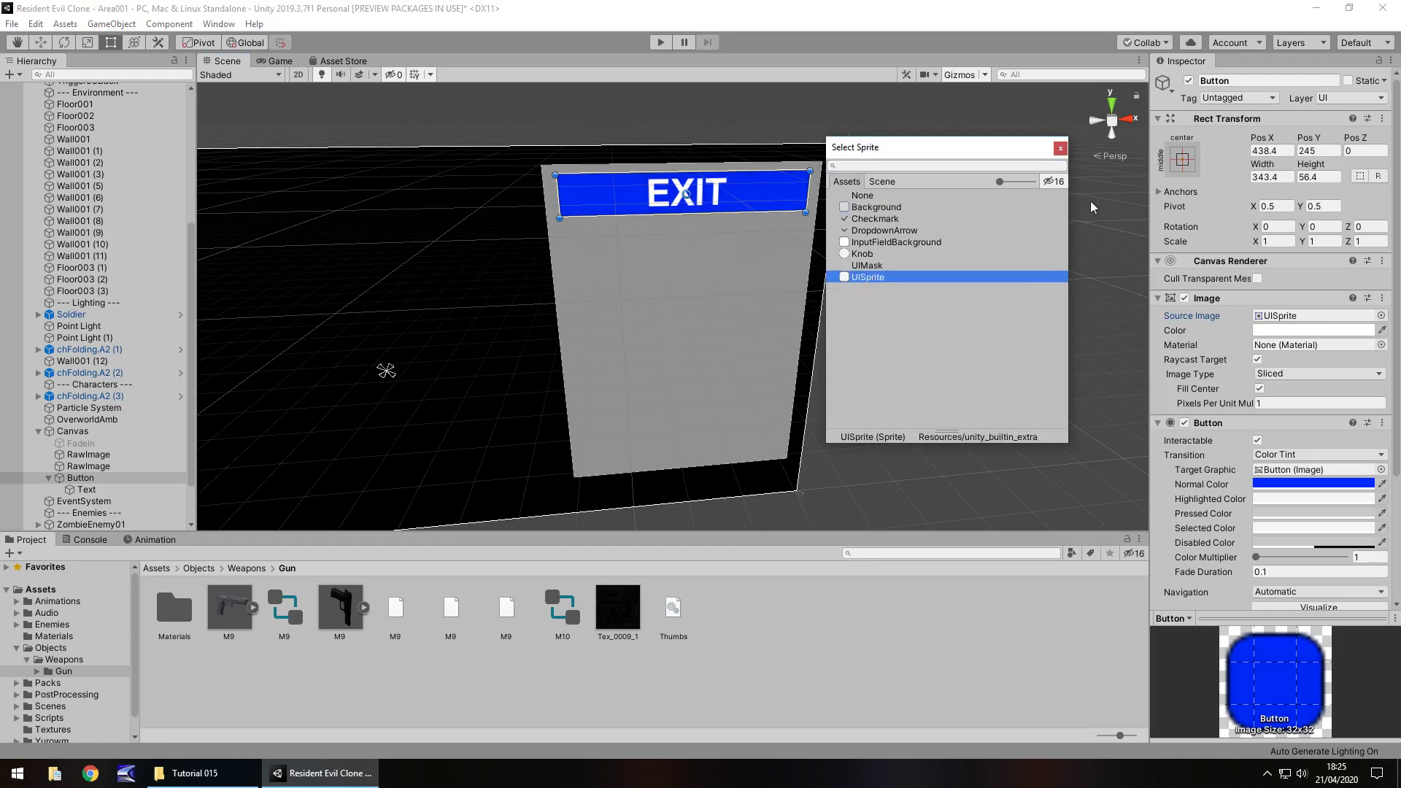
click(875, 220)
click(875, 242)
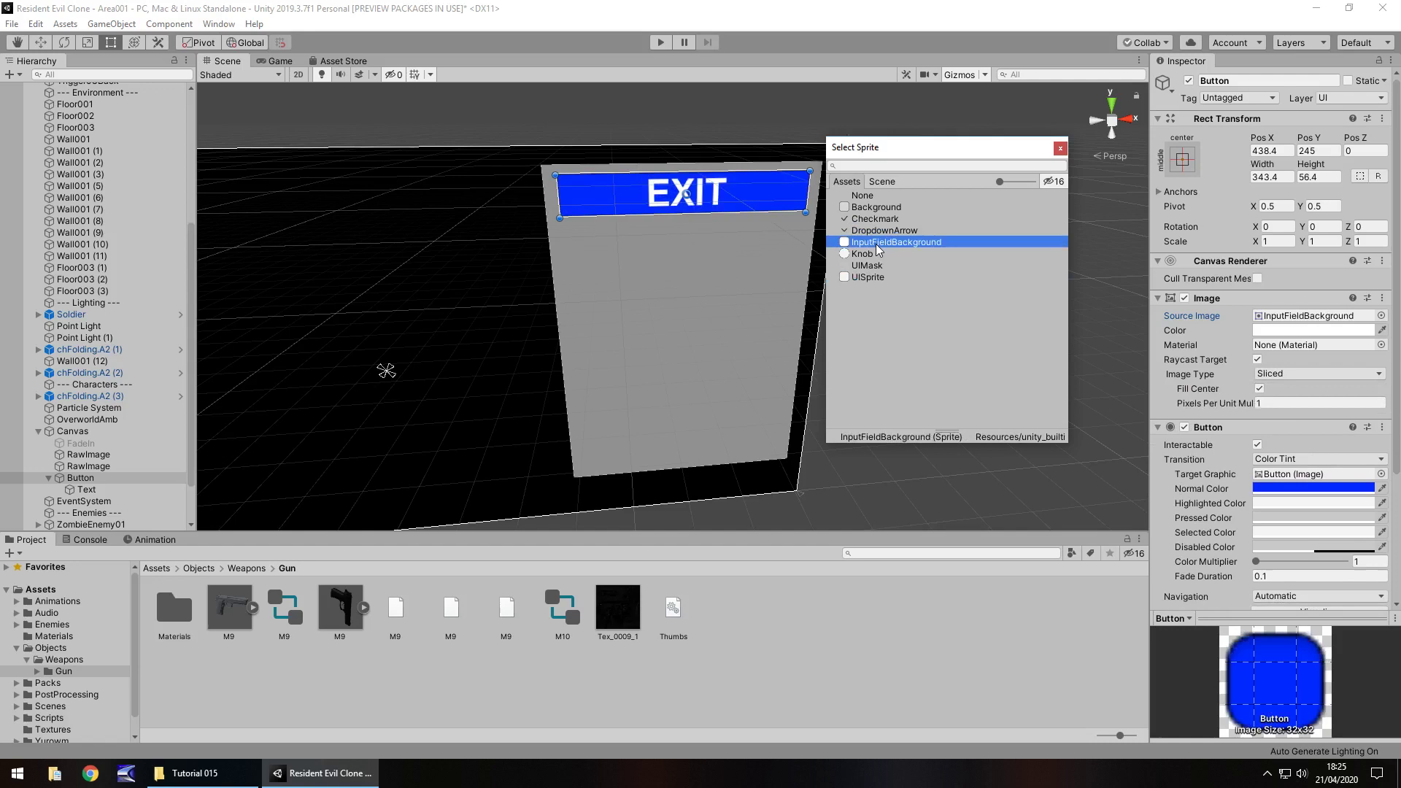
click(871, 278)
click(863, 253)
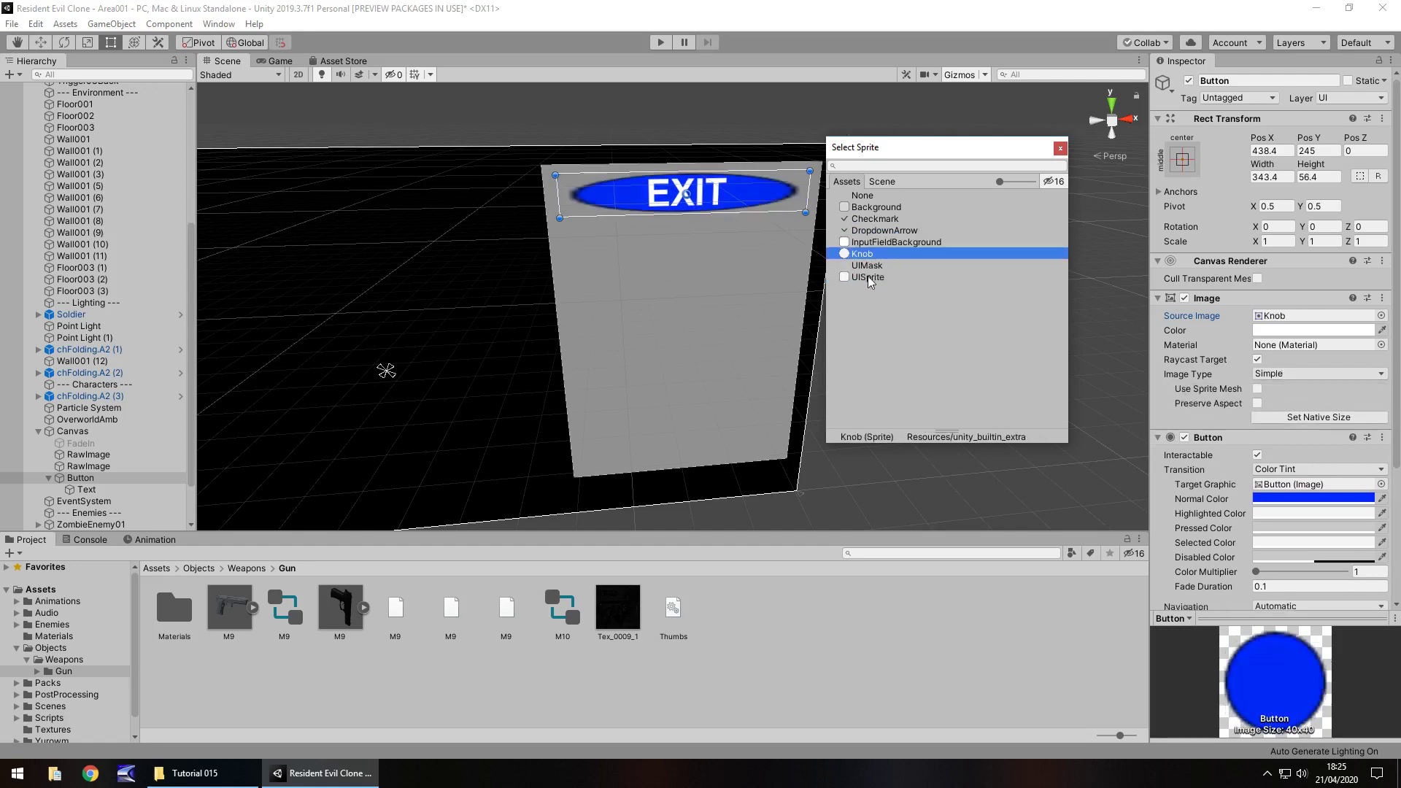
click(868, 276)
click(1060, 149)
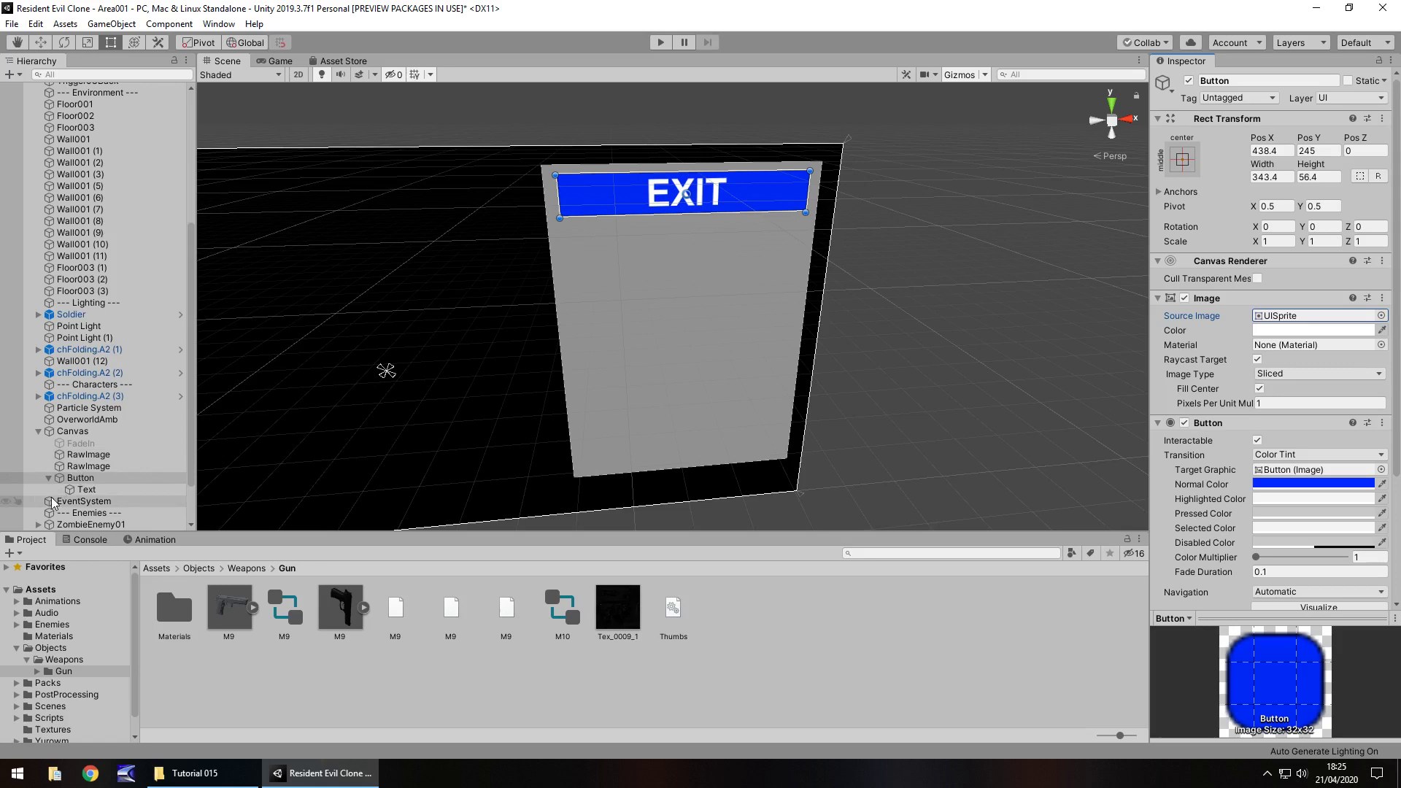
Add a 355.7 by 65.9 white Raw Image behind EXIT as its frame, moved directly under Canvas
right_click(95, 481)
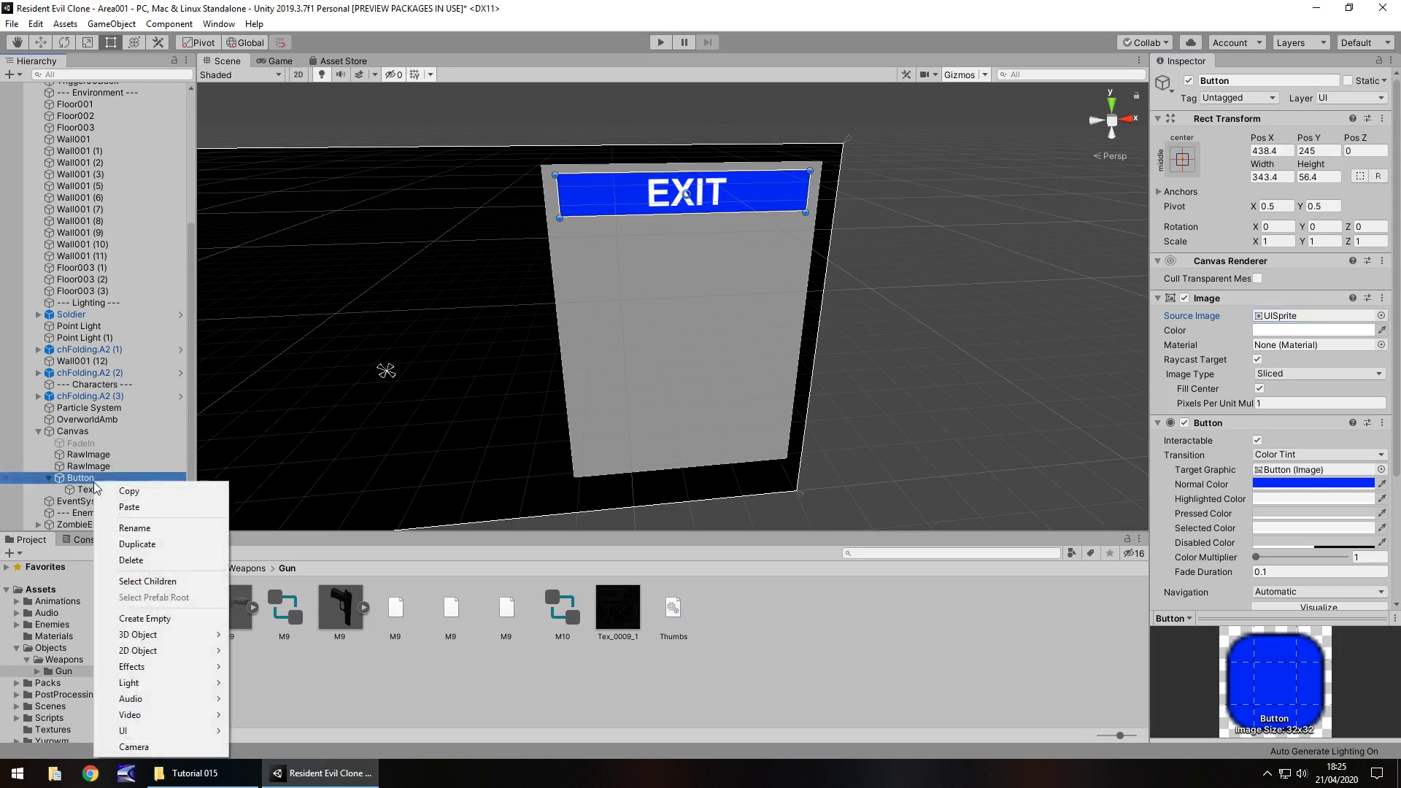
mouse_move(156, 732)
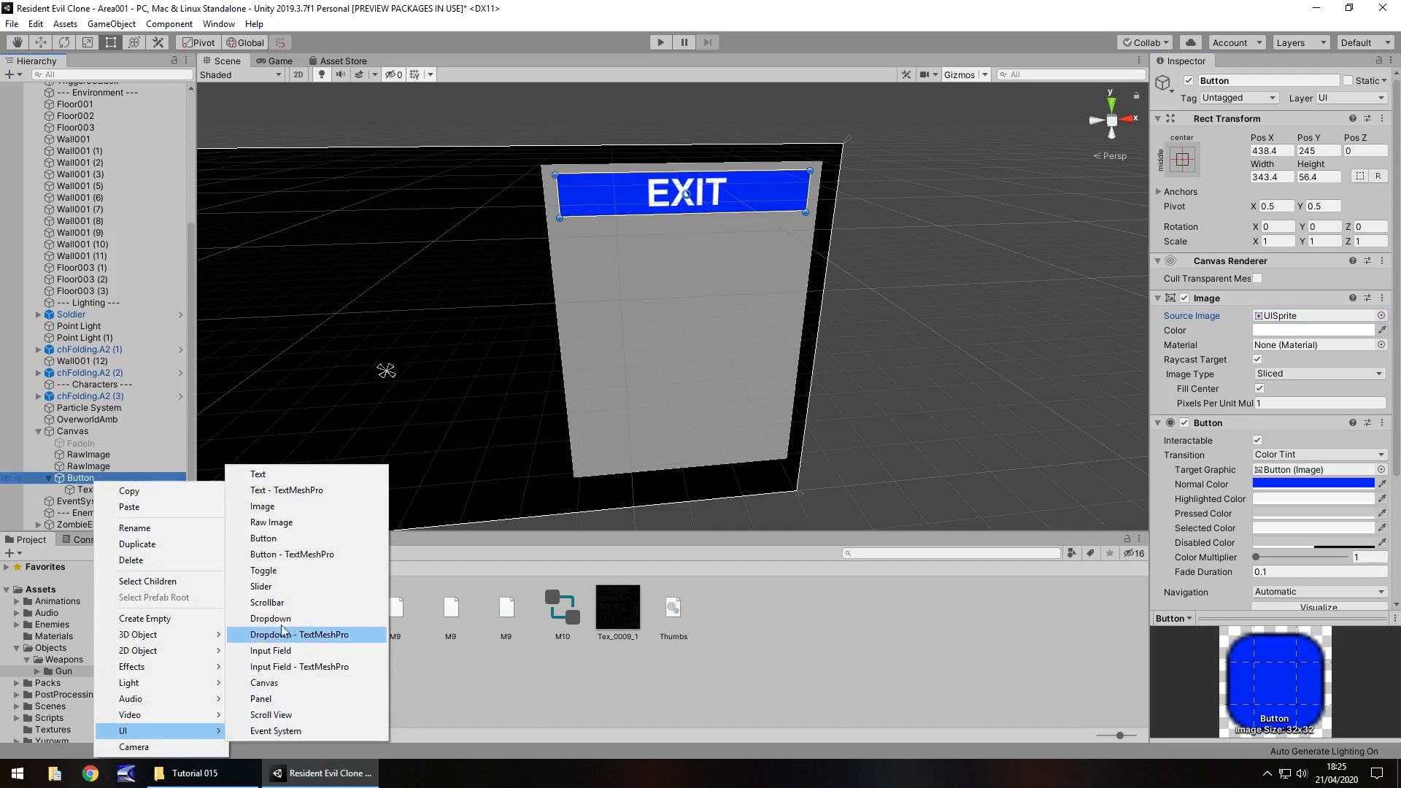
click(276, 522)
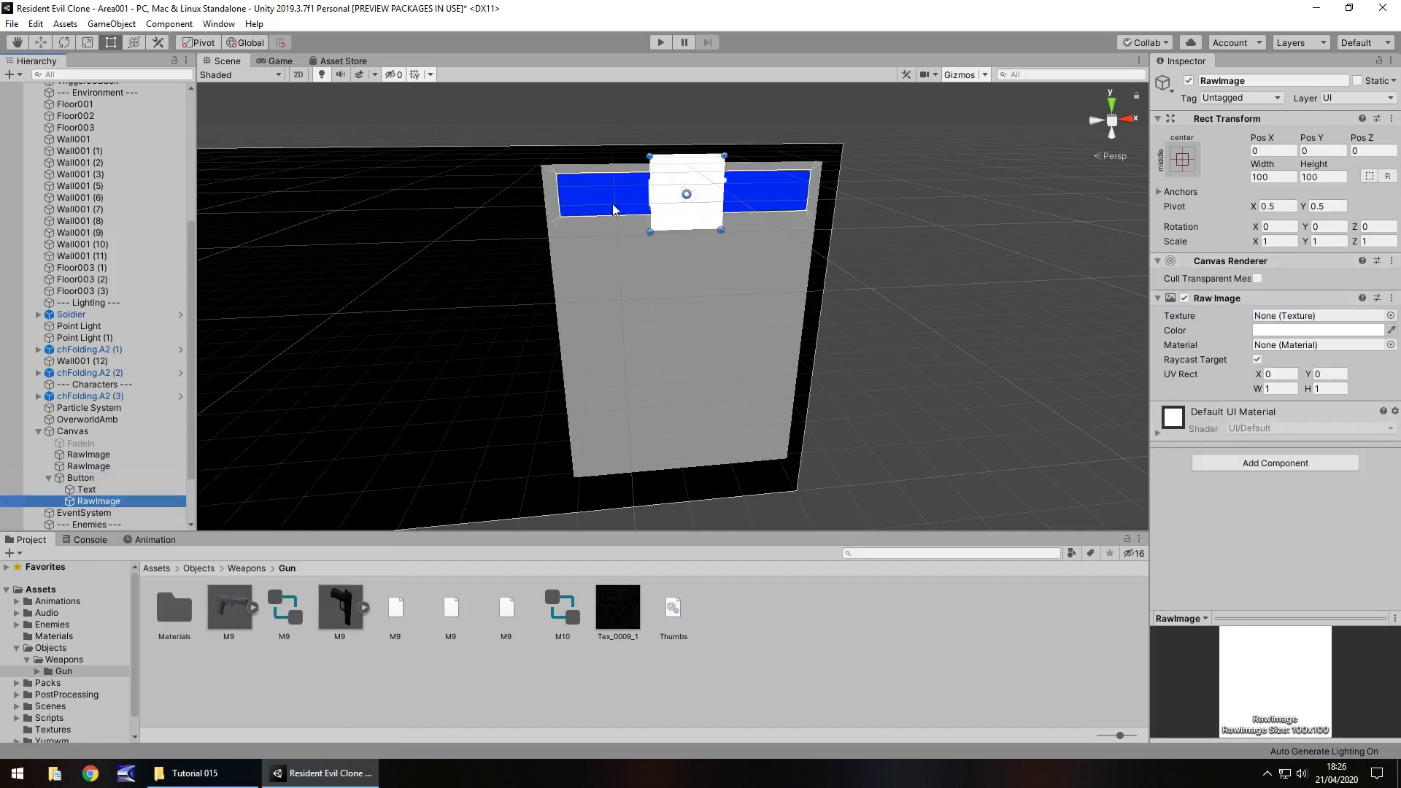
click(650, 216)
drag(650, 215, 556, 221)
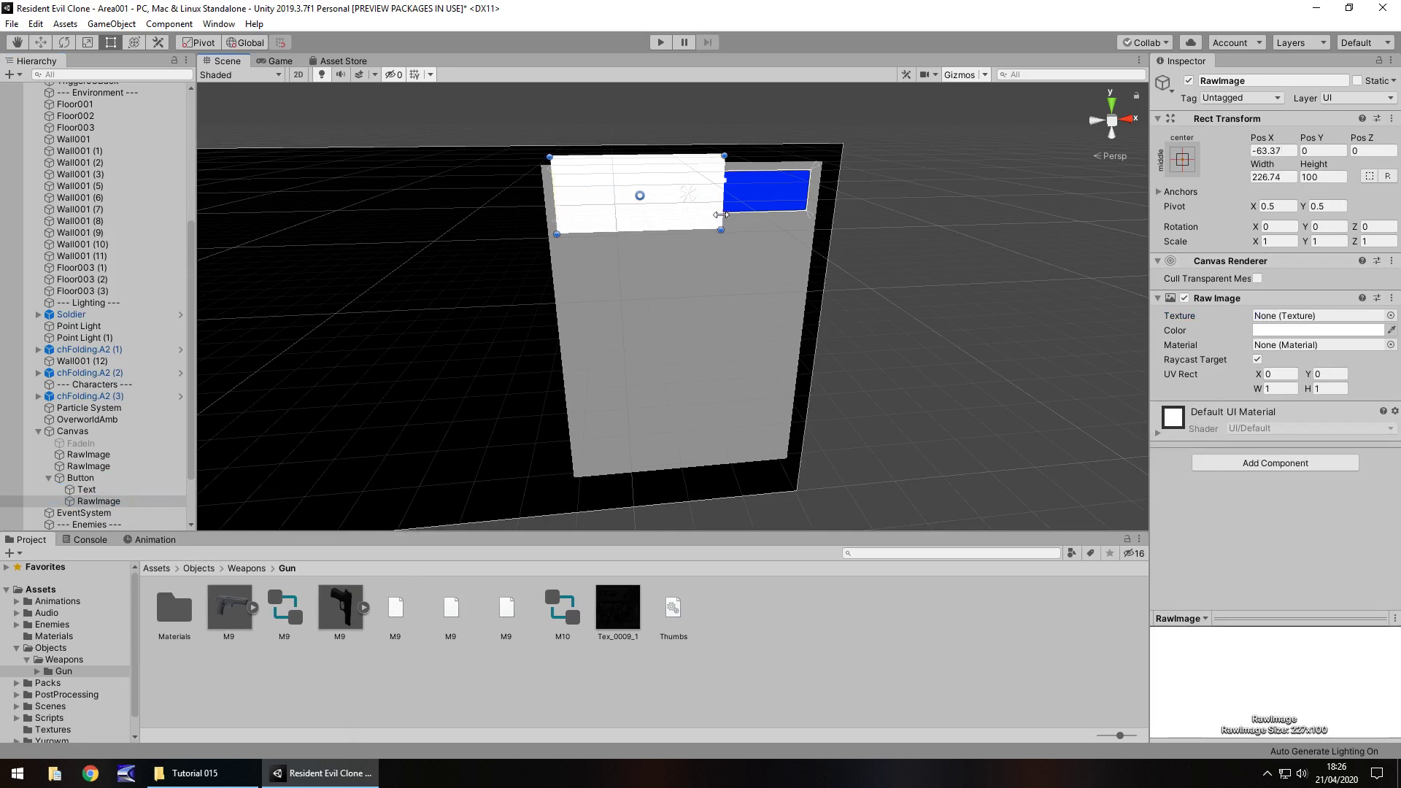
drag(720, 215, 816, 213)
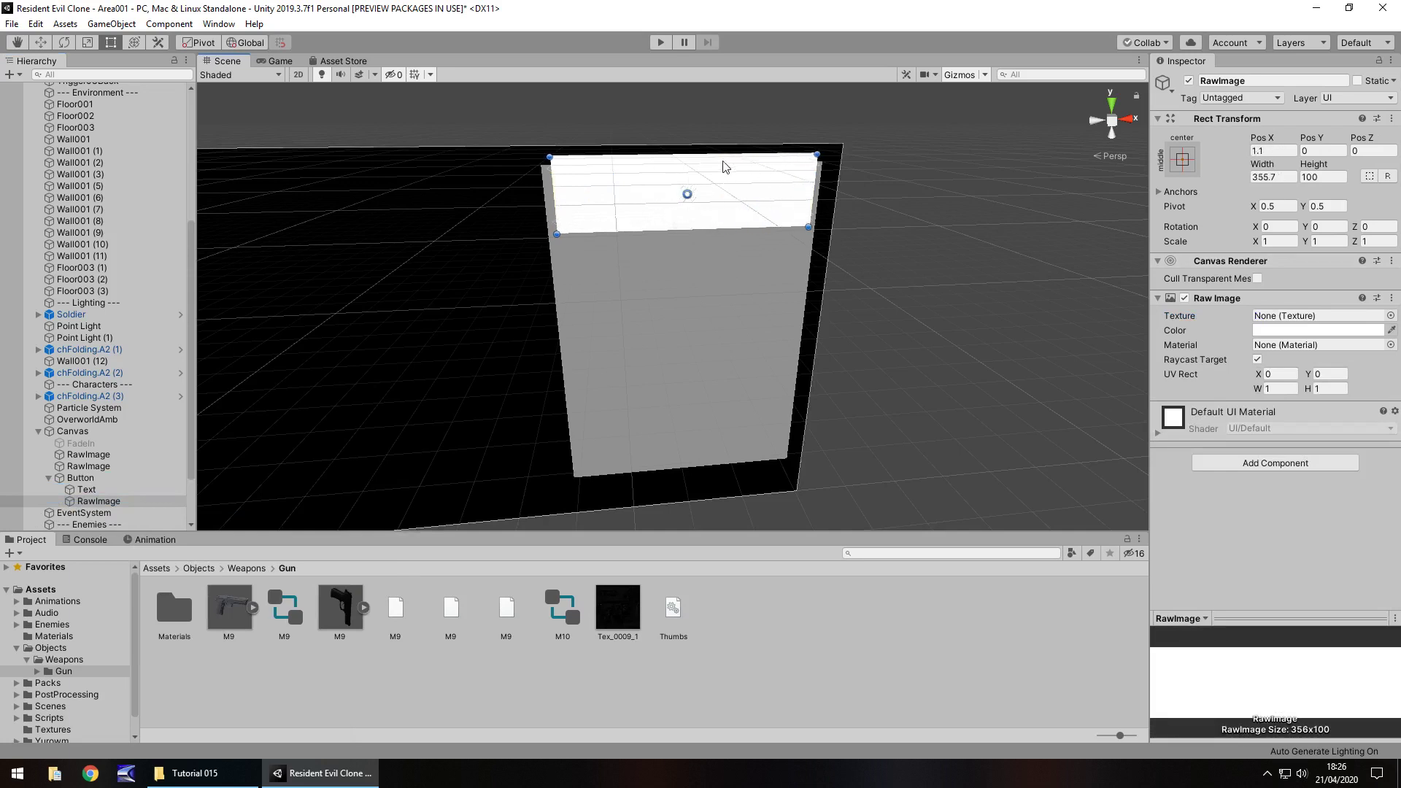
drag(722, 157, 717, 169)
mouse_move(699, 227)
mouse_down()
mouse_move(701, 207)
mouse_move(702, 220)
mouse_up()
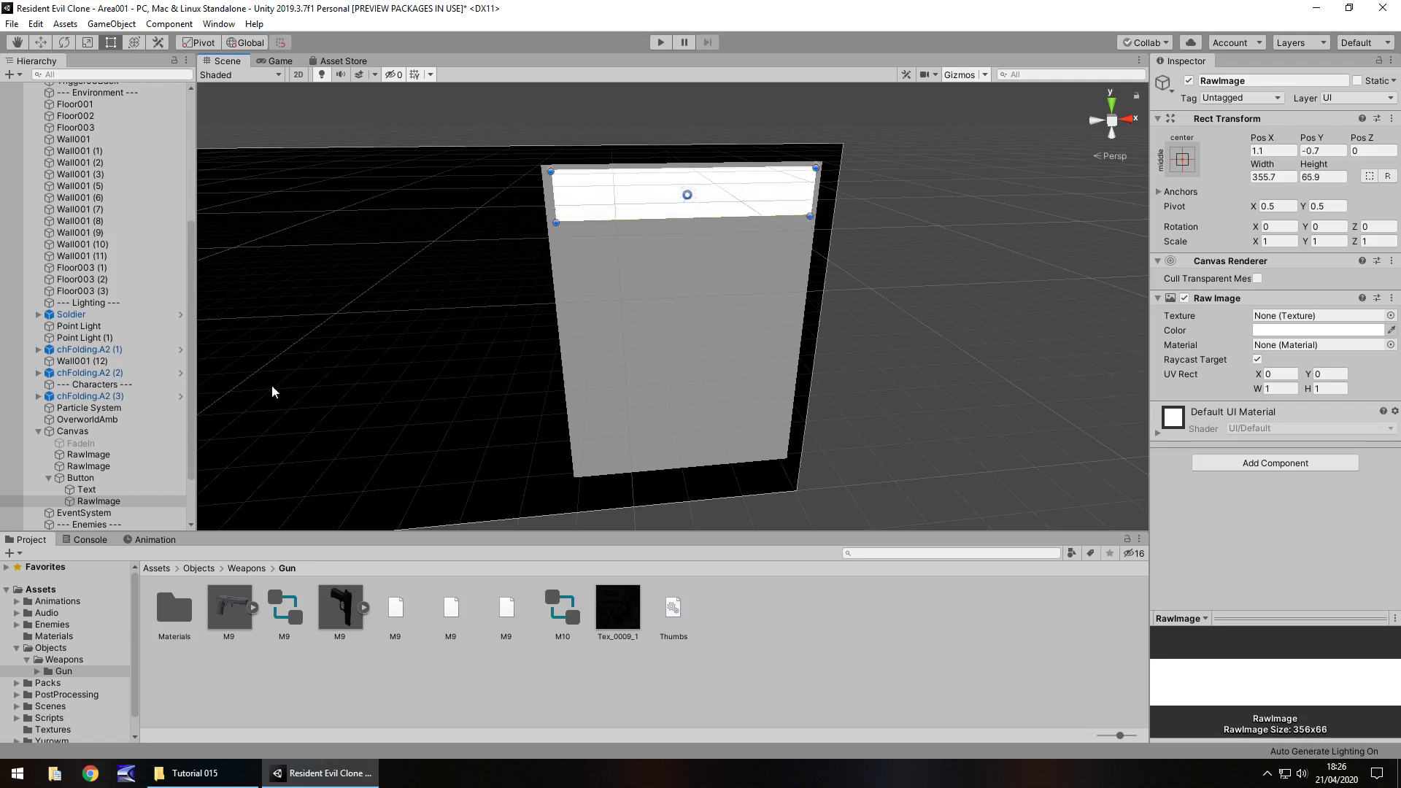
drag(95, 503, 89, 472)
click(971, 249)
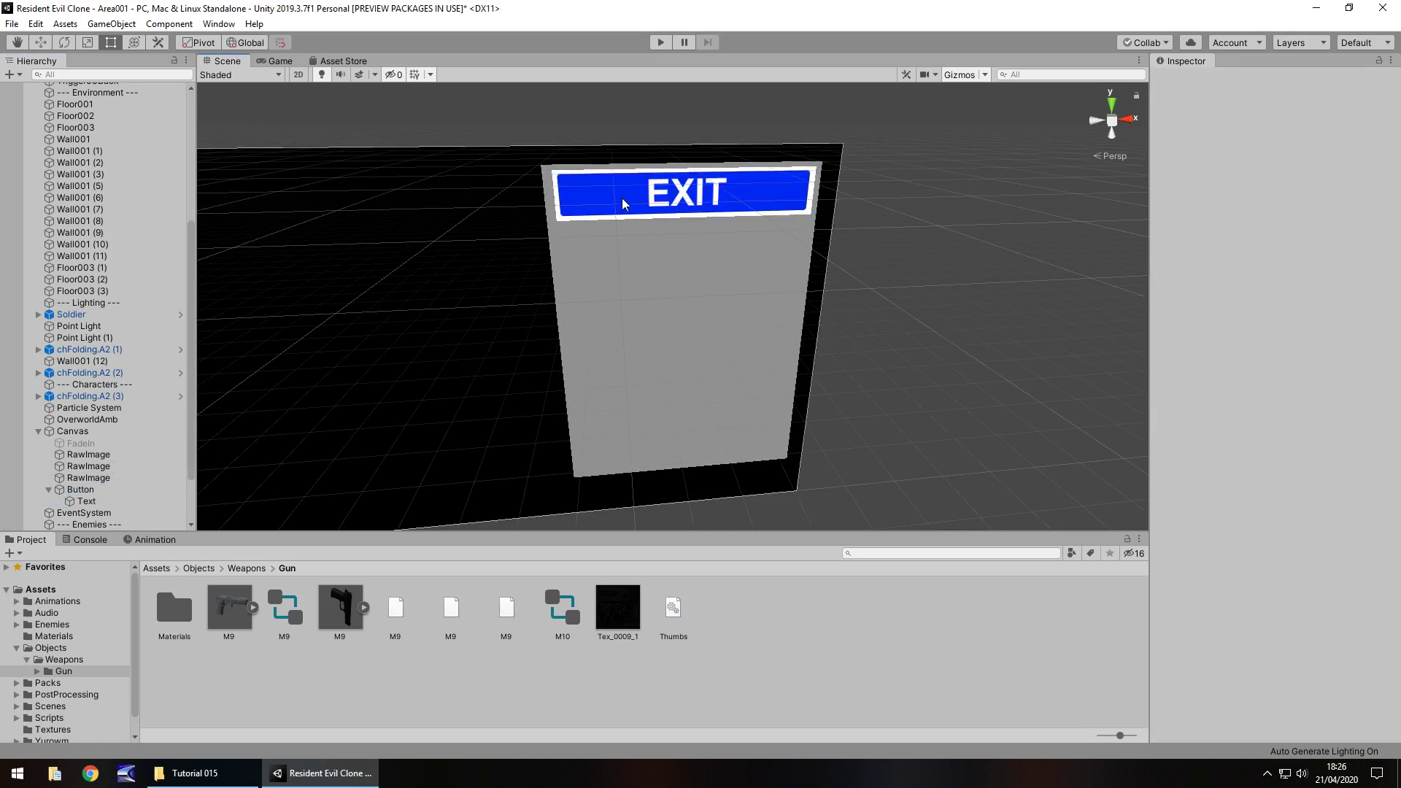
click(278, 61)
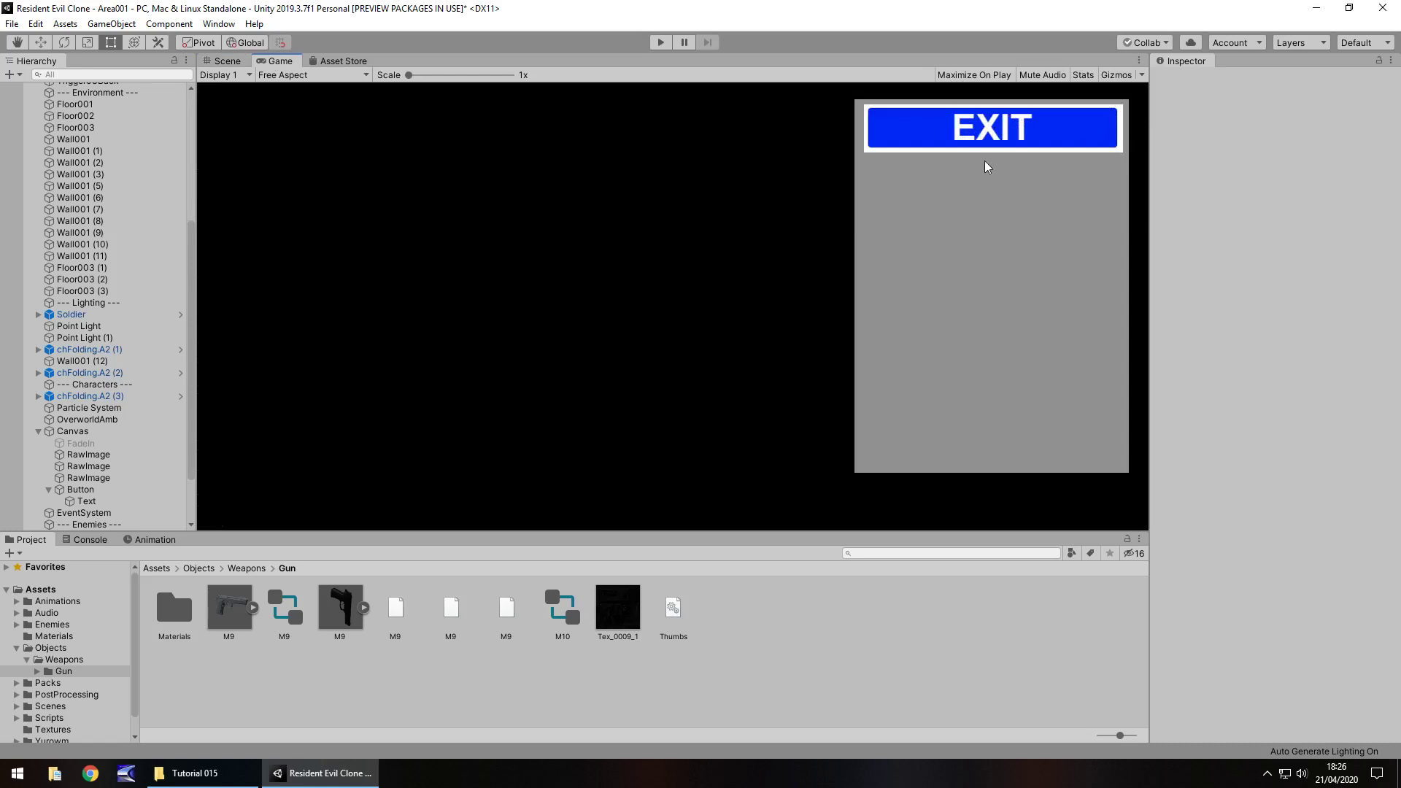
click(220, 62)
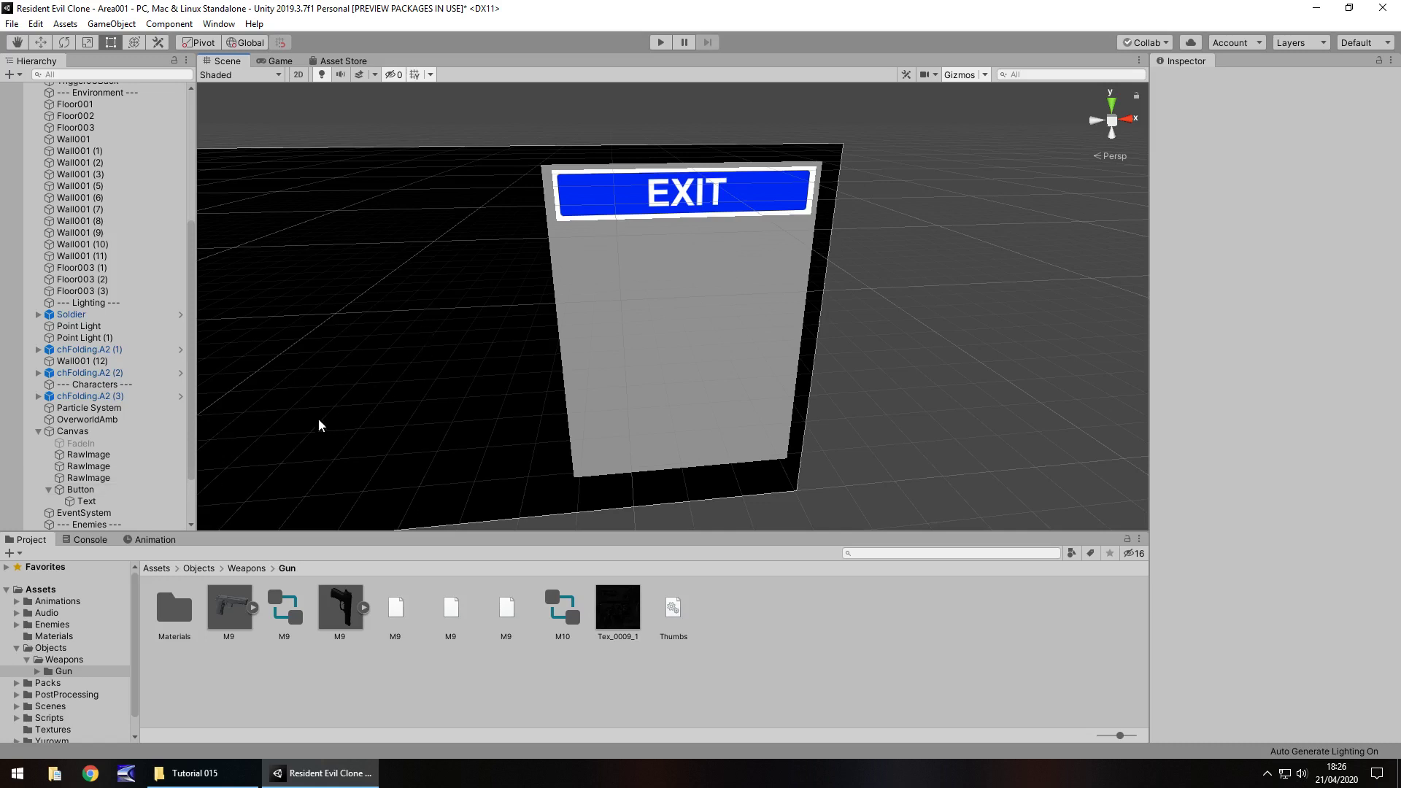
Duplicate the EXIT button with its white backing and move the copy below EXIT
click(79, 490)
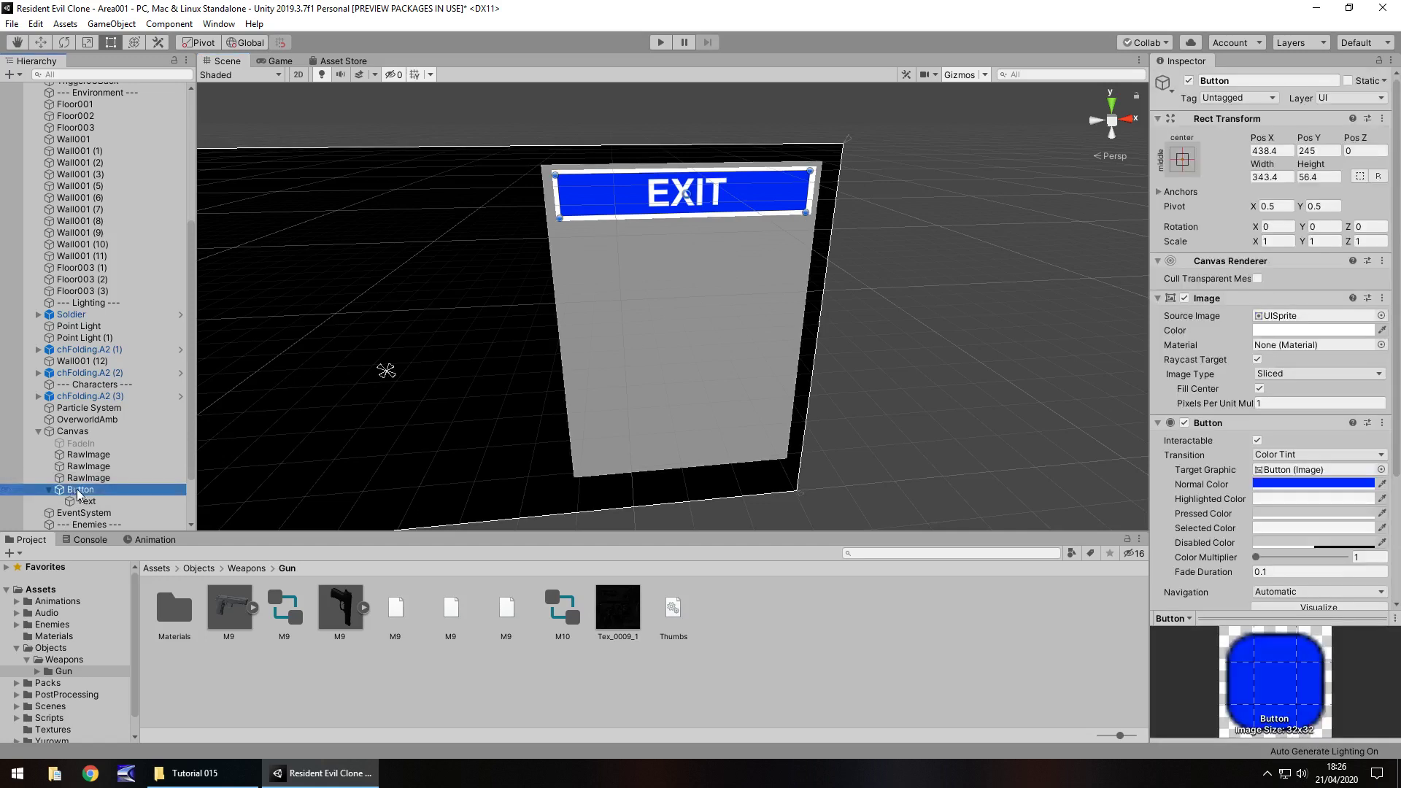
click(49, 490)
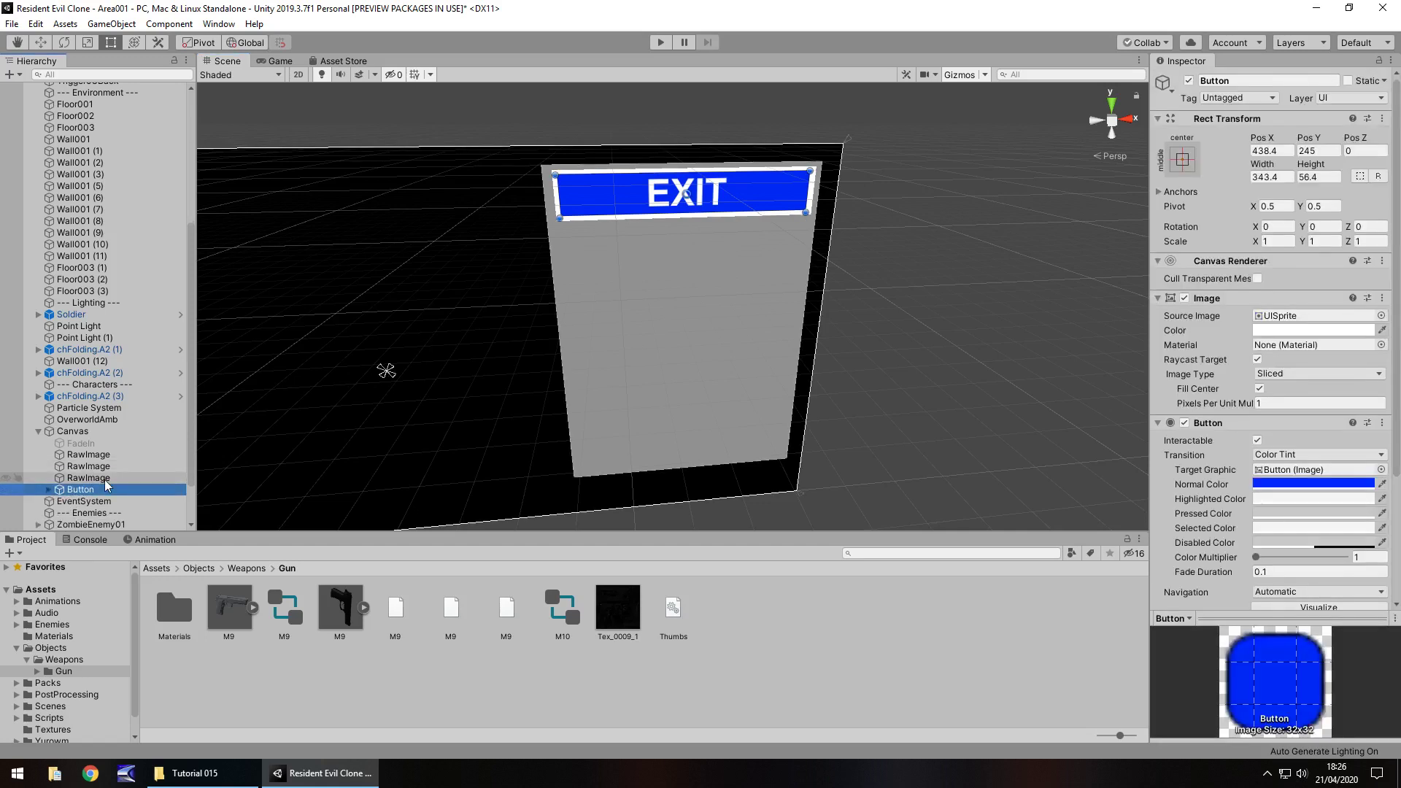
click(103, 479)
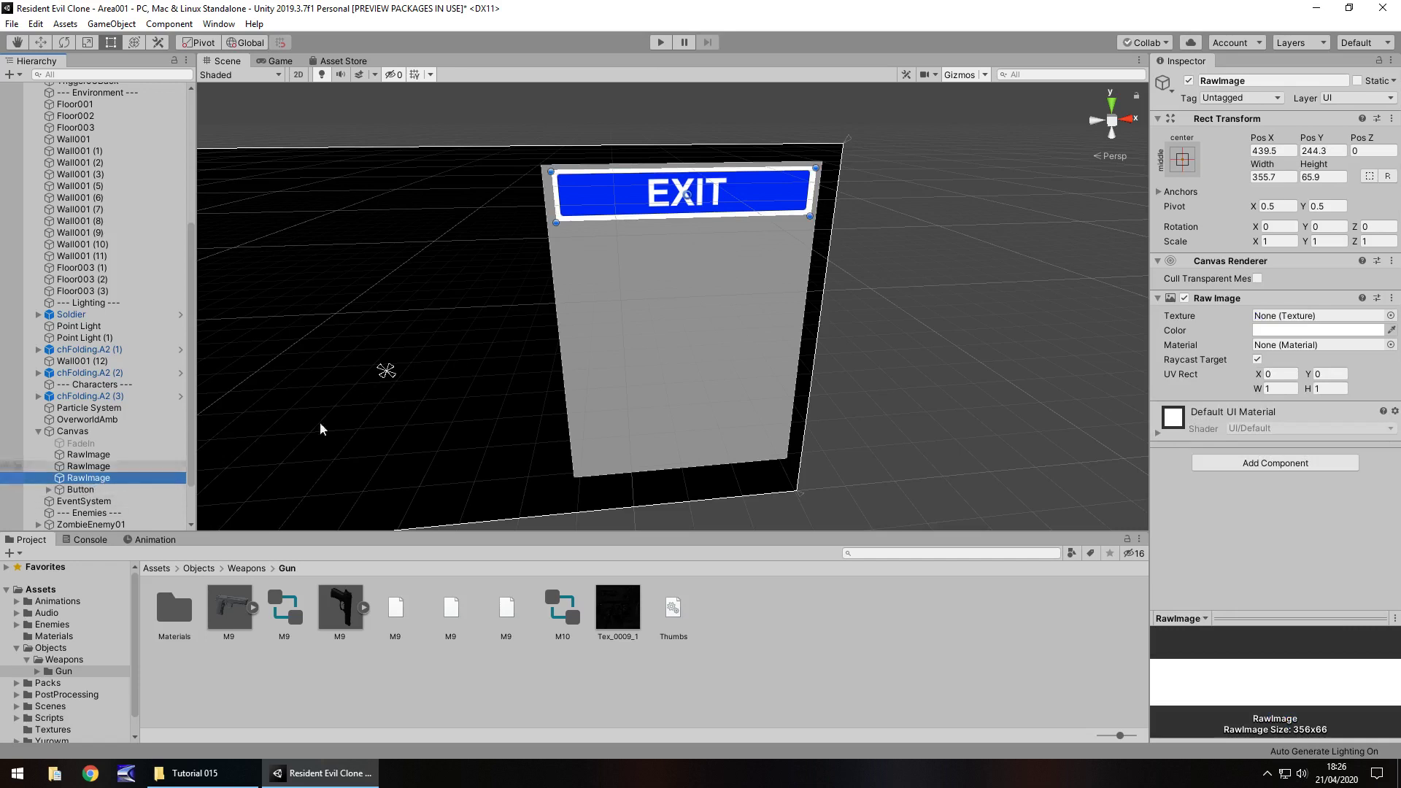
ctrl+click(80, 490)
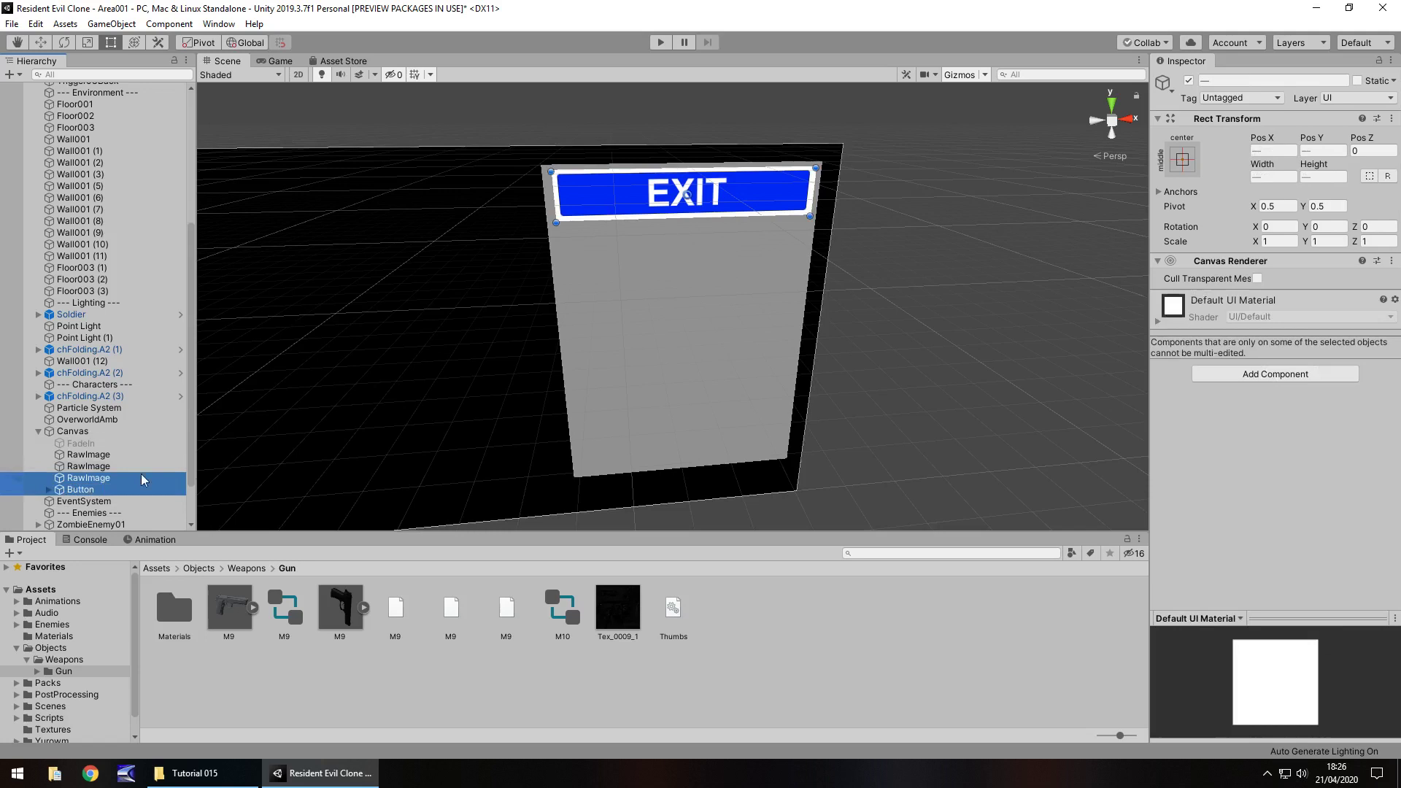
key(ctrl+d)
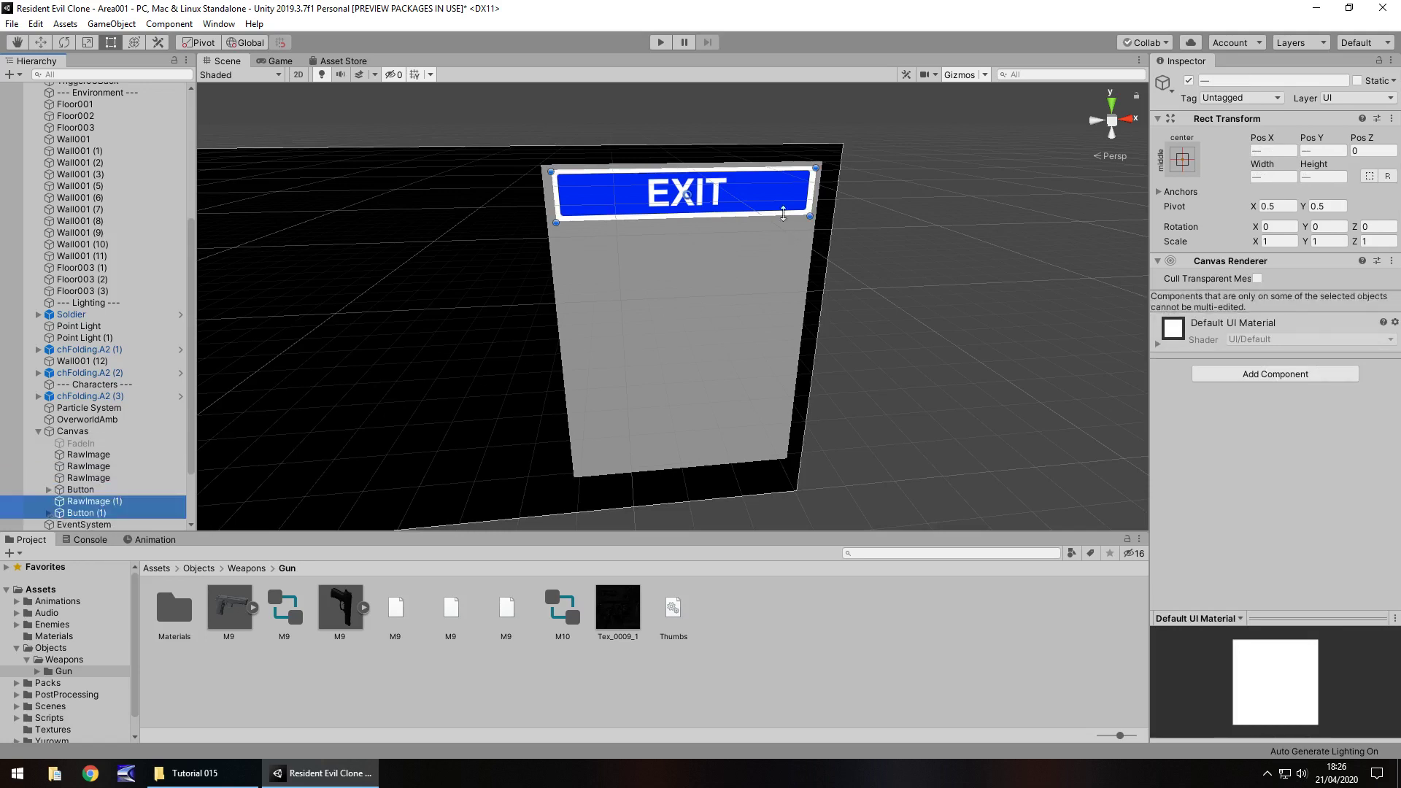
drag(783, 213, 663, 248)
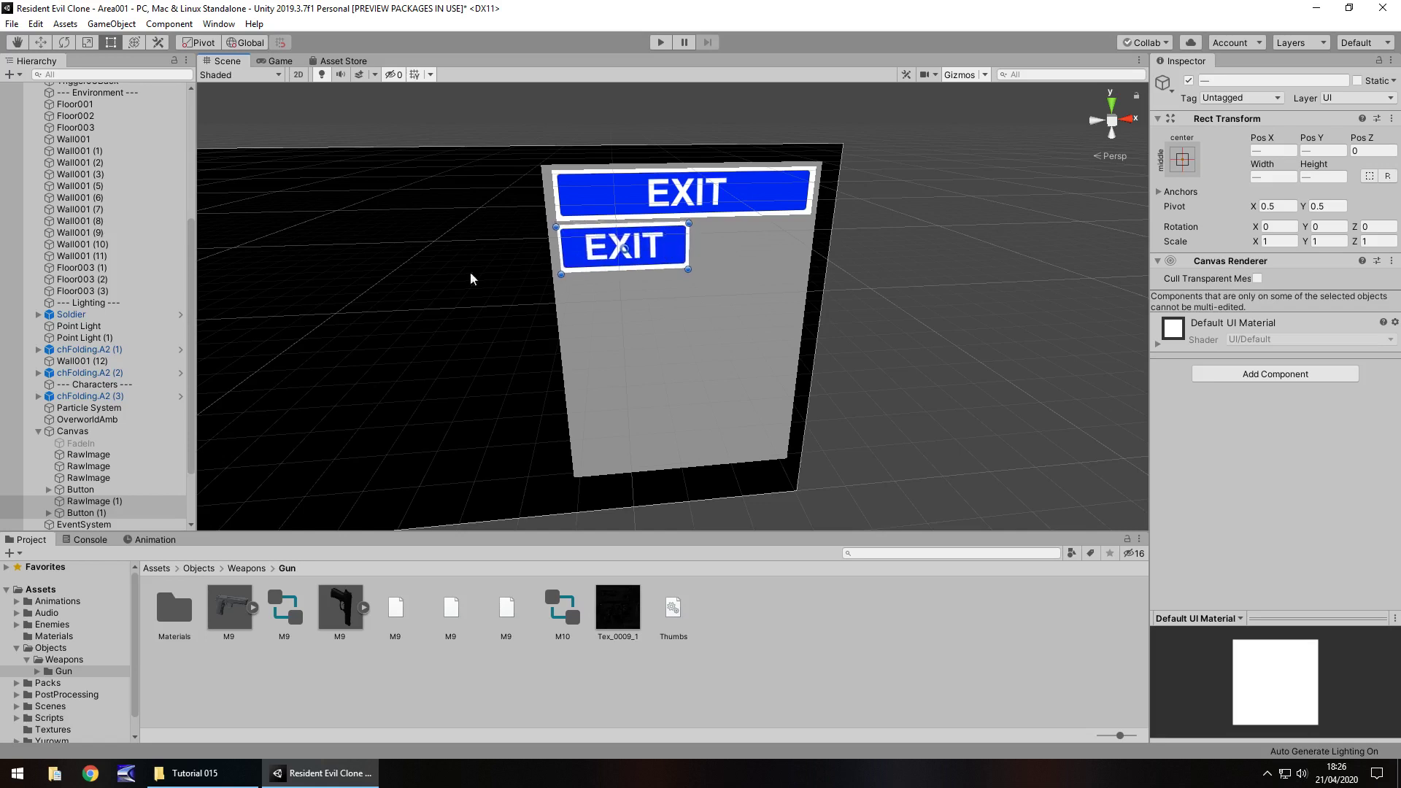
Change the copied button's label text to FILES
click(48, 513)
scroll(94, 503, down, 3)
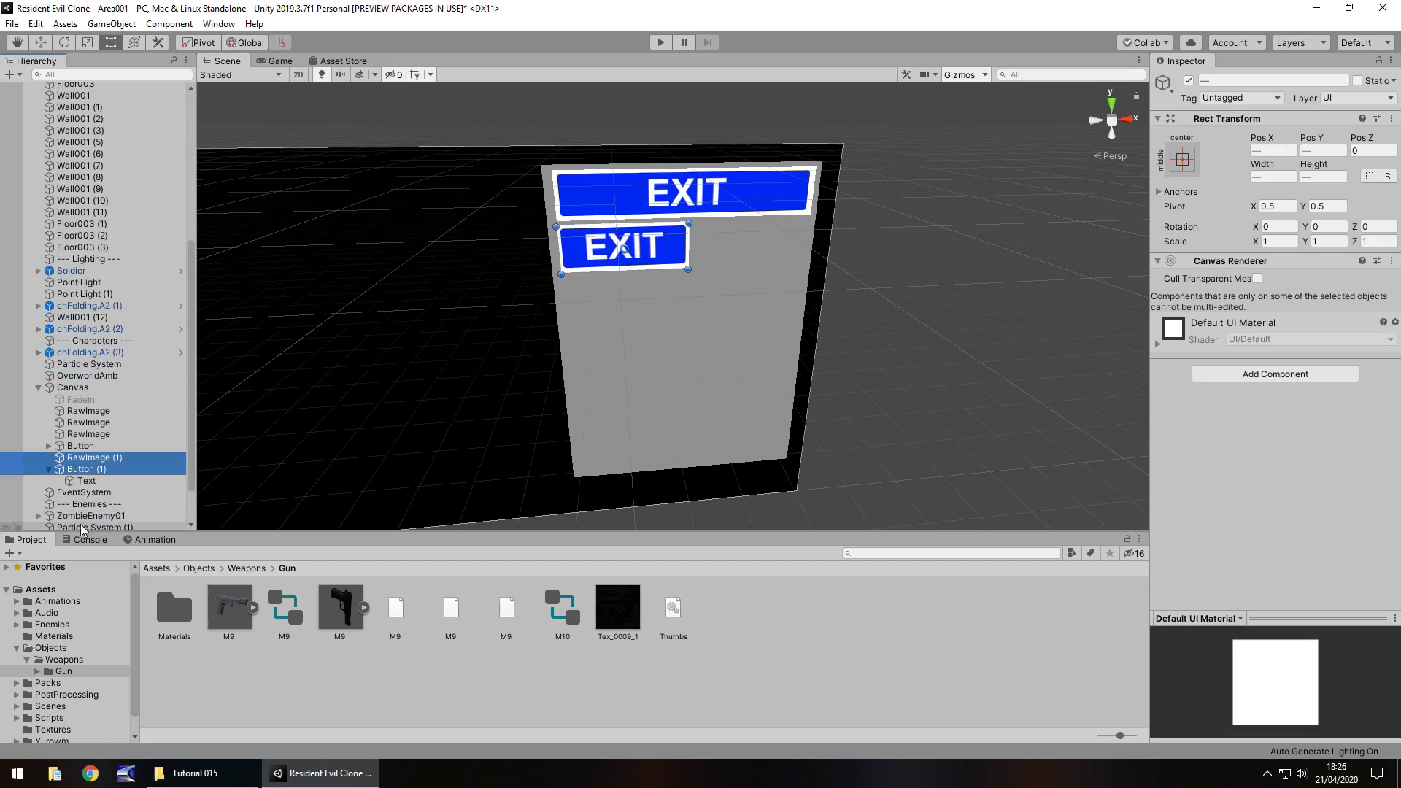
click(86, 480)
click(1208, 341)
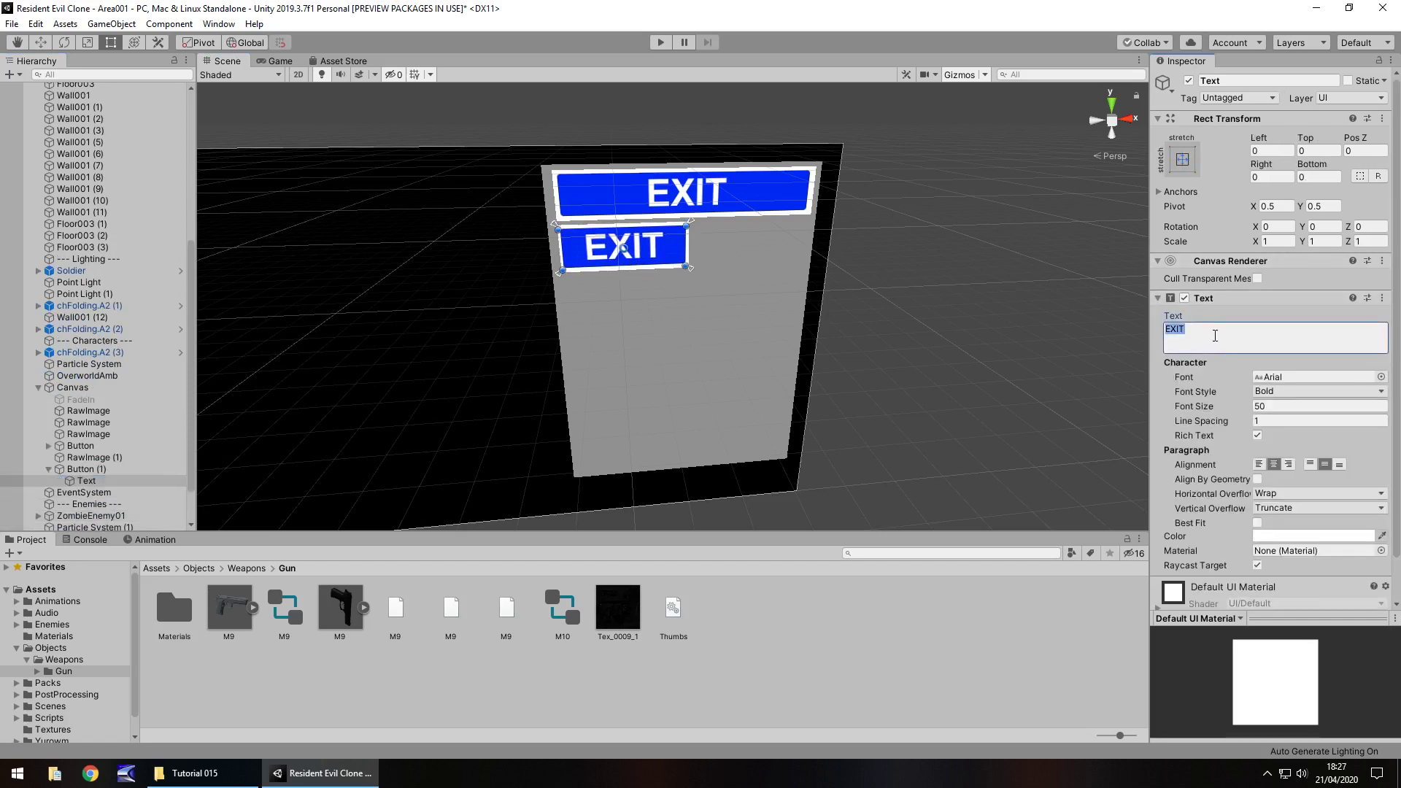
text(FILES)
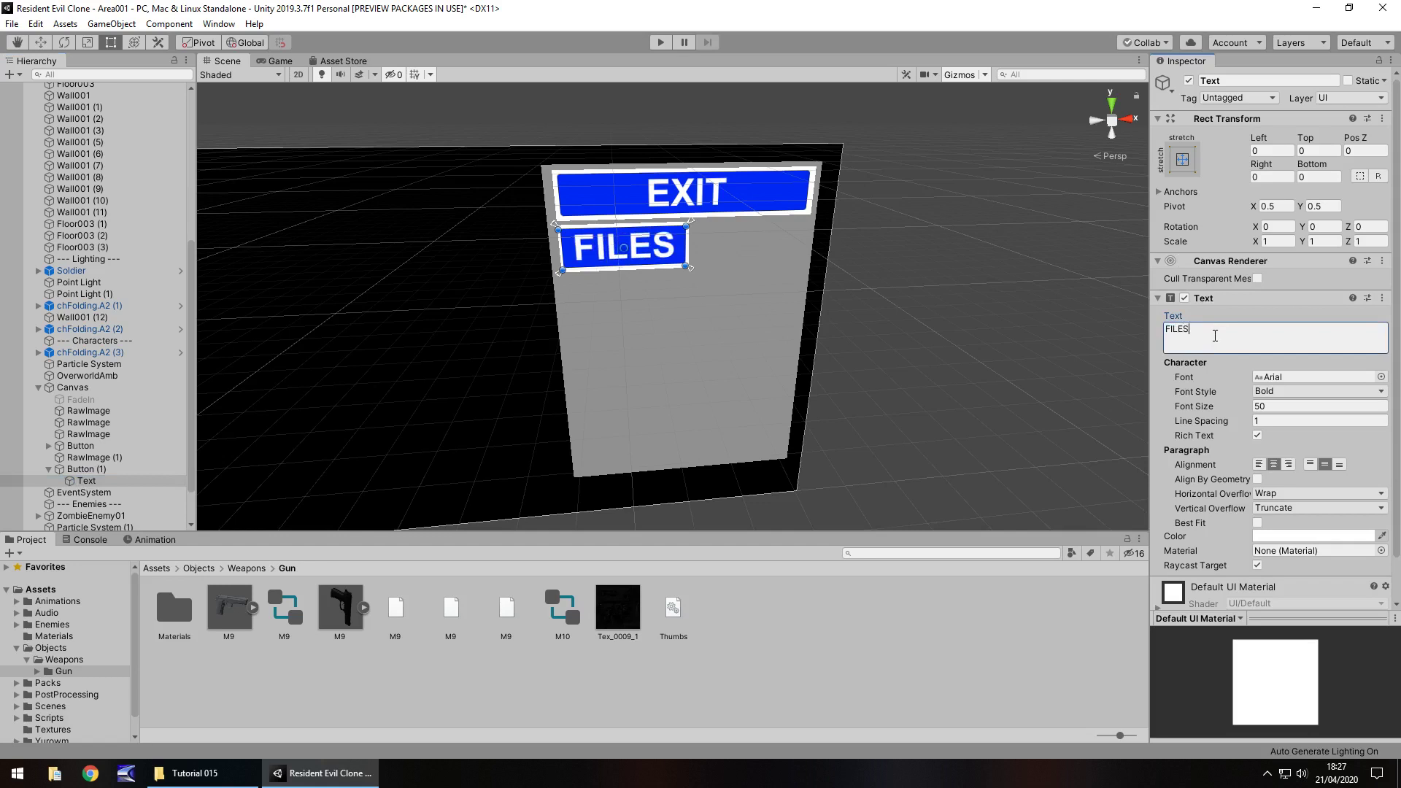
Duplicate the FILES button with its backing and drag the copy to the right
click(100, 469)
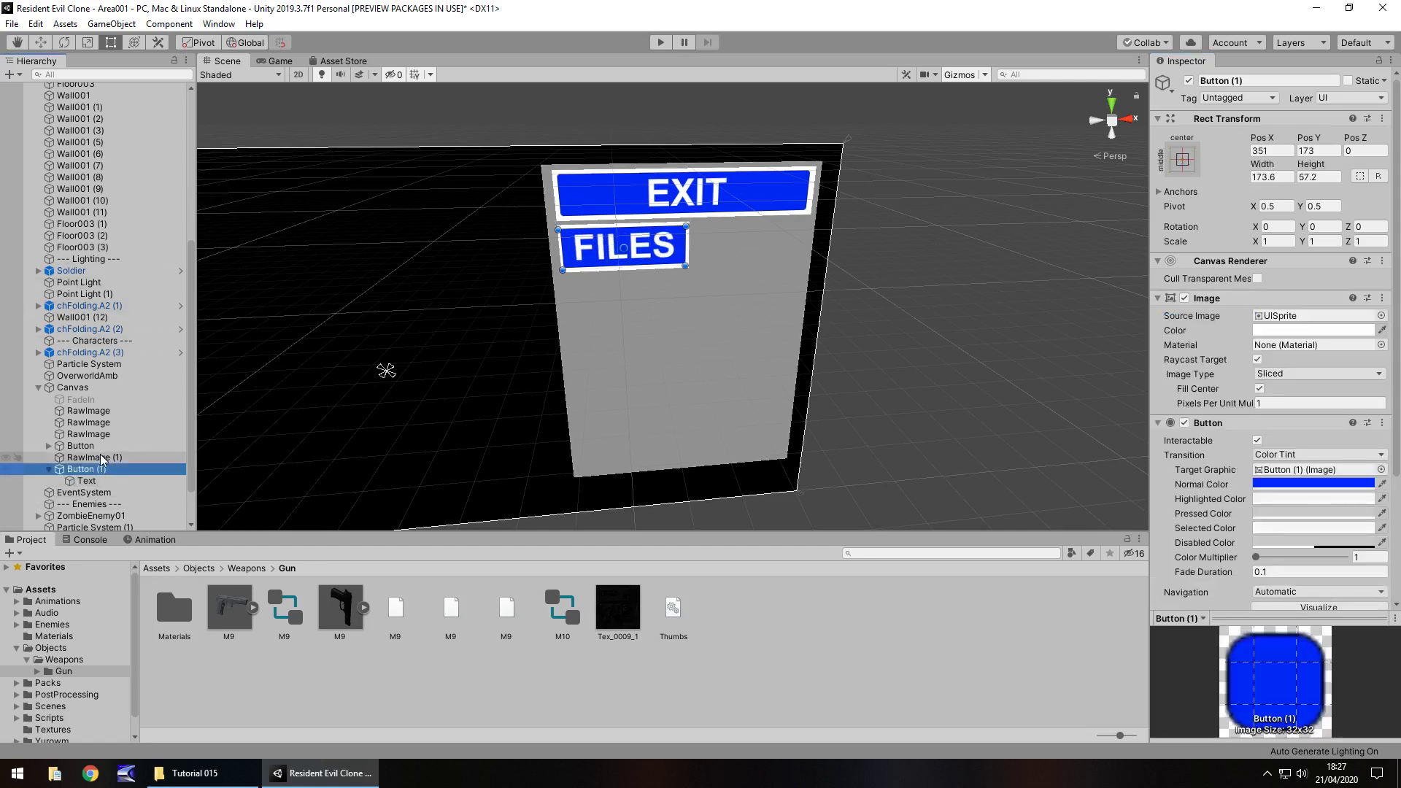
ctrl+click(99, 458)
key(ctrl+d)
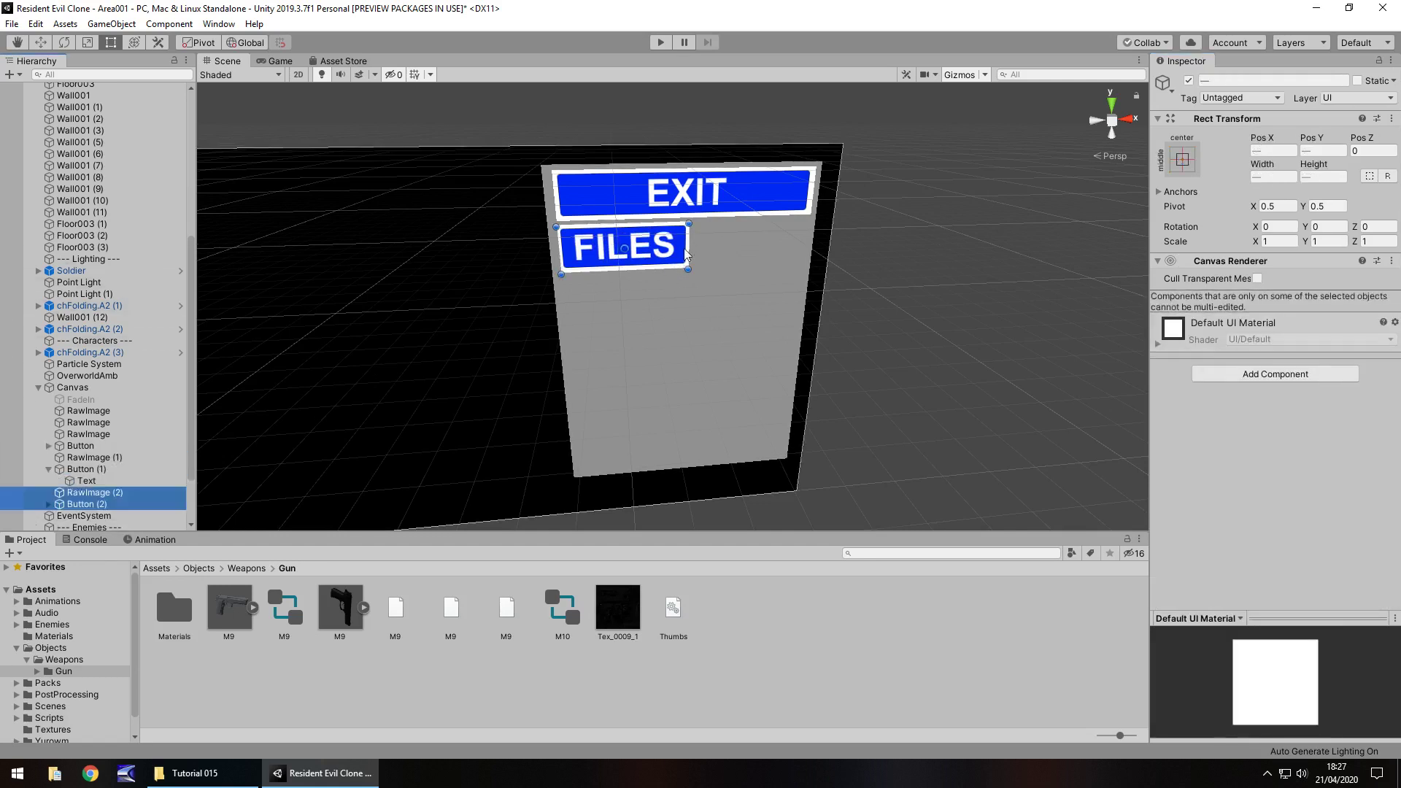
drag(681, 245, 786, 291)
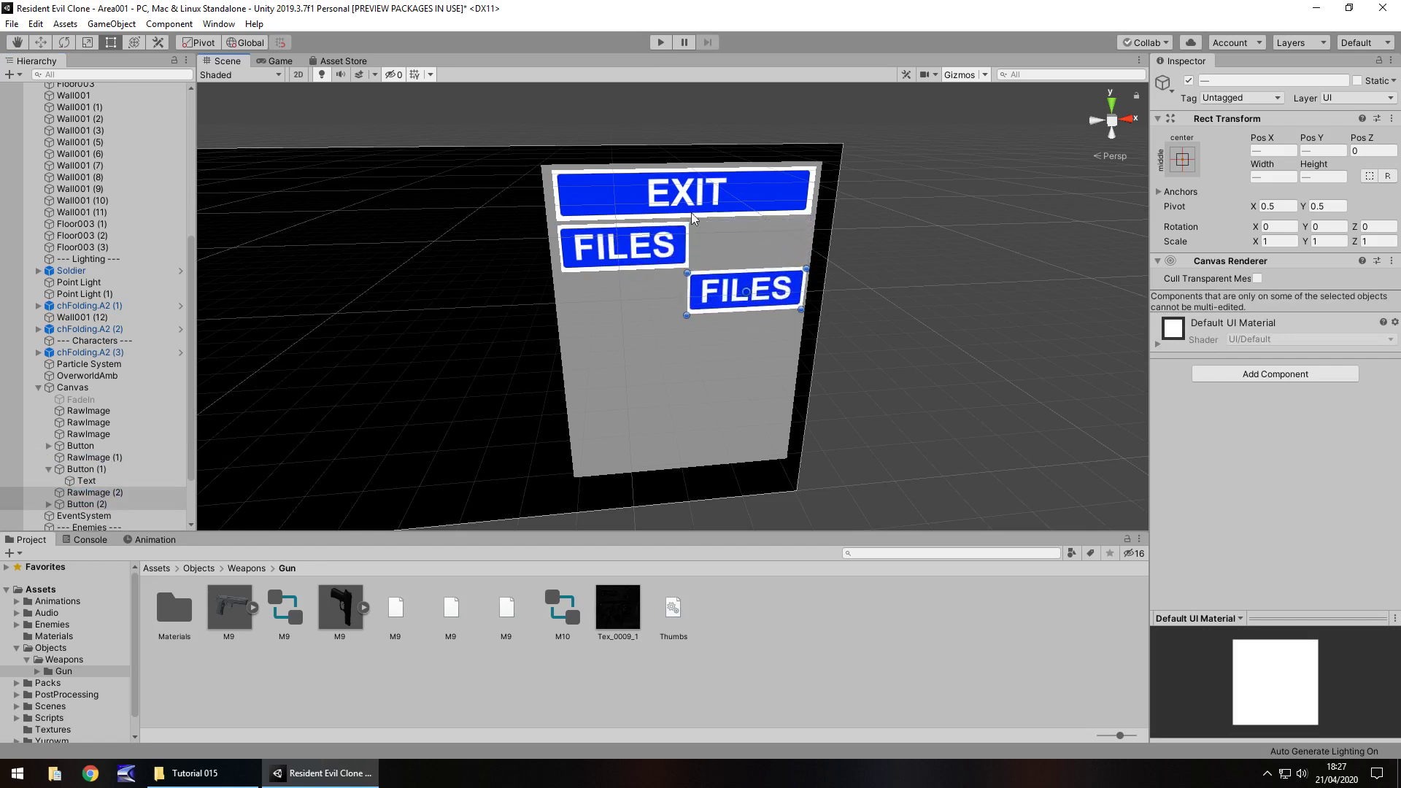
Narrow the FILES button and its backing slightly from the right edge
click(659, 261)
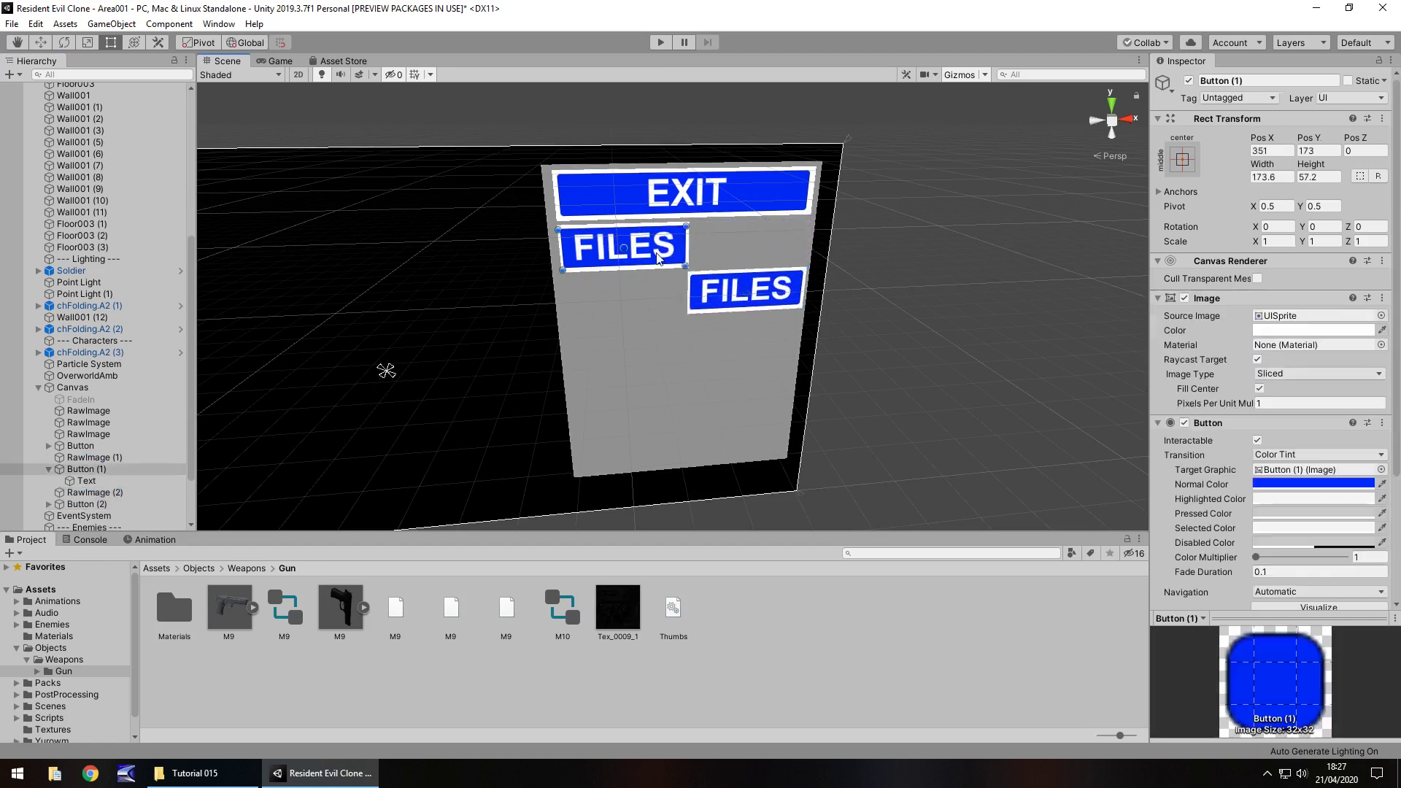
click(80, 446)
shift+click(94, 457)
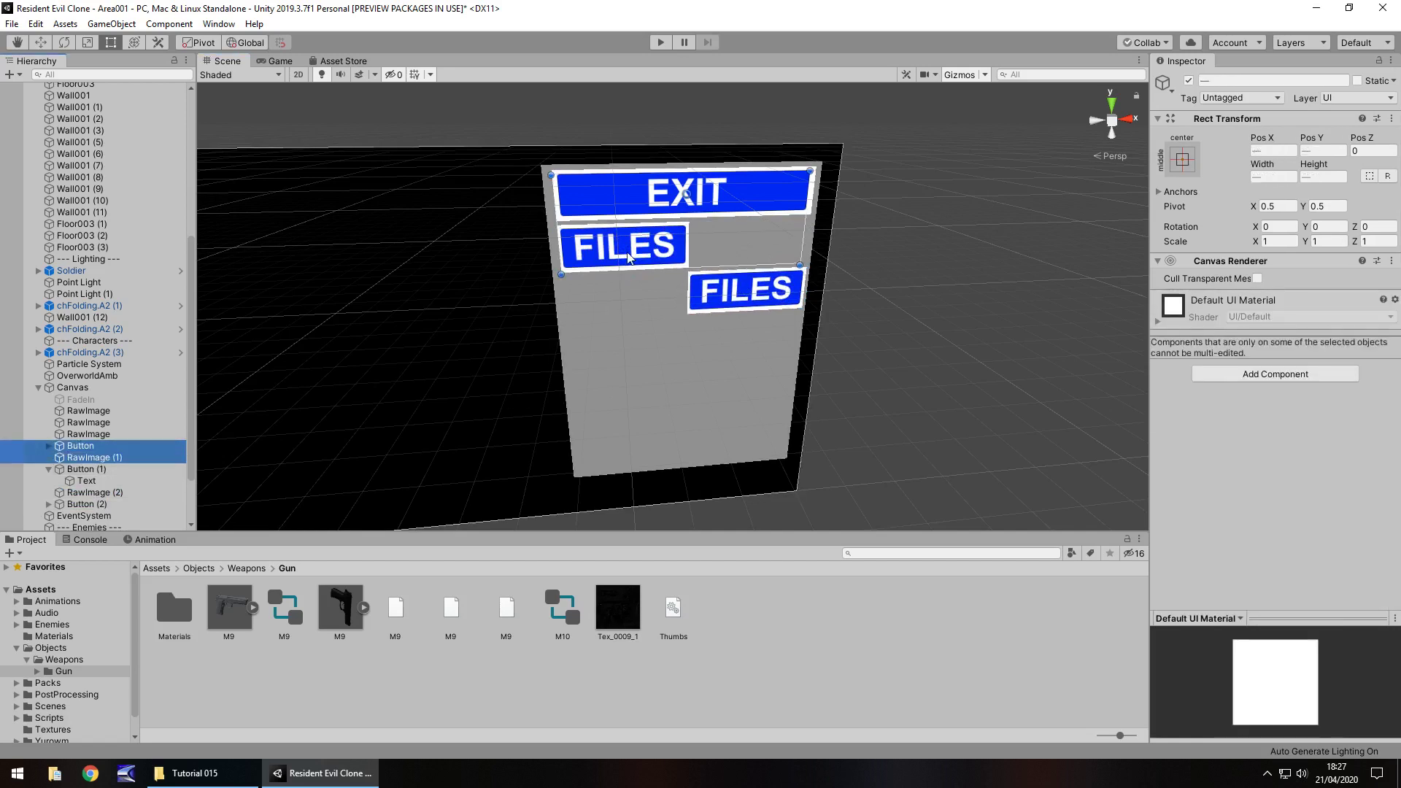
click(80, 470)
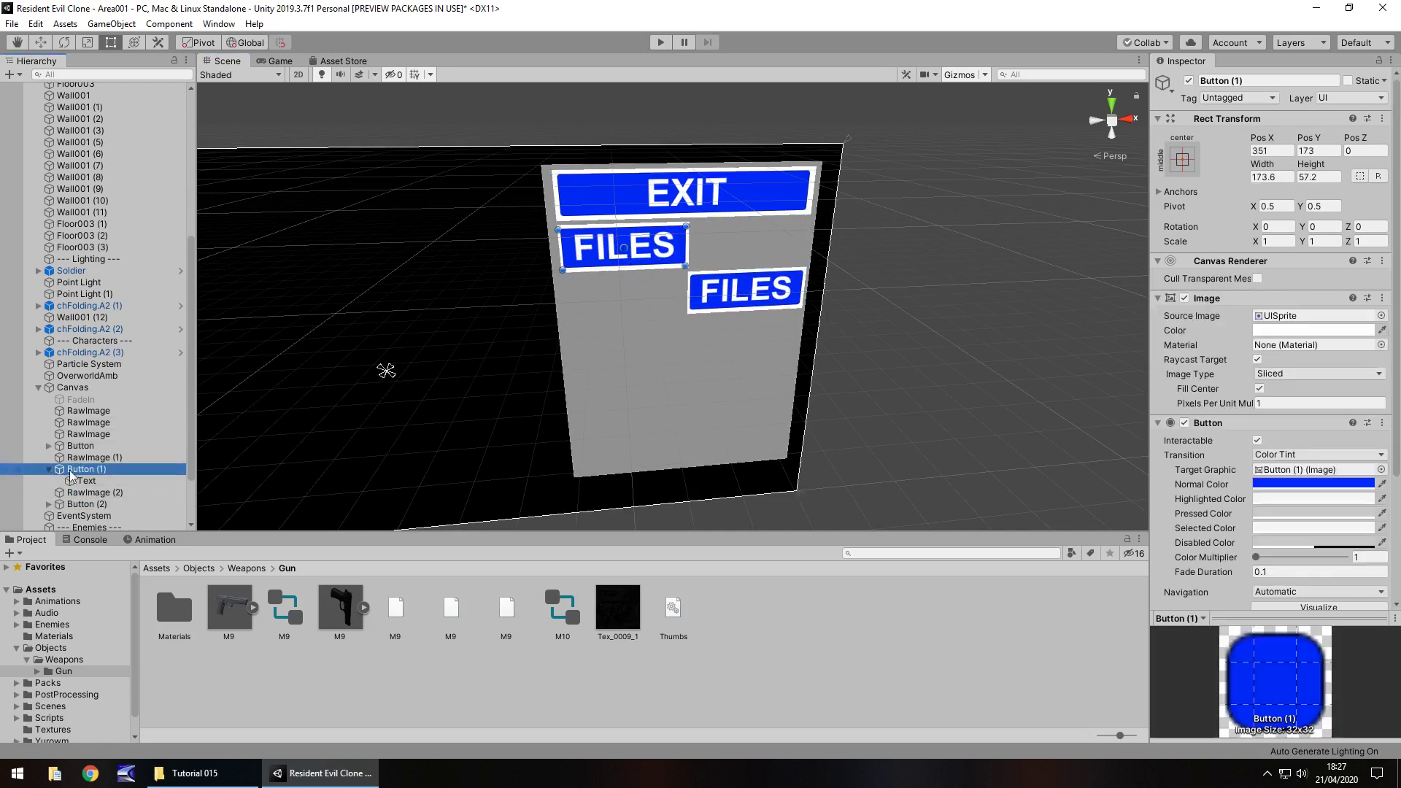
click(49, 469)
ctrl+click(94, 457)
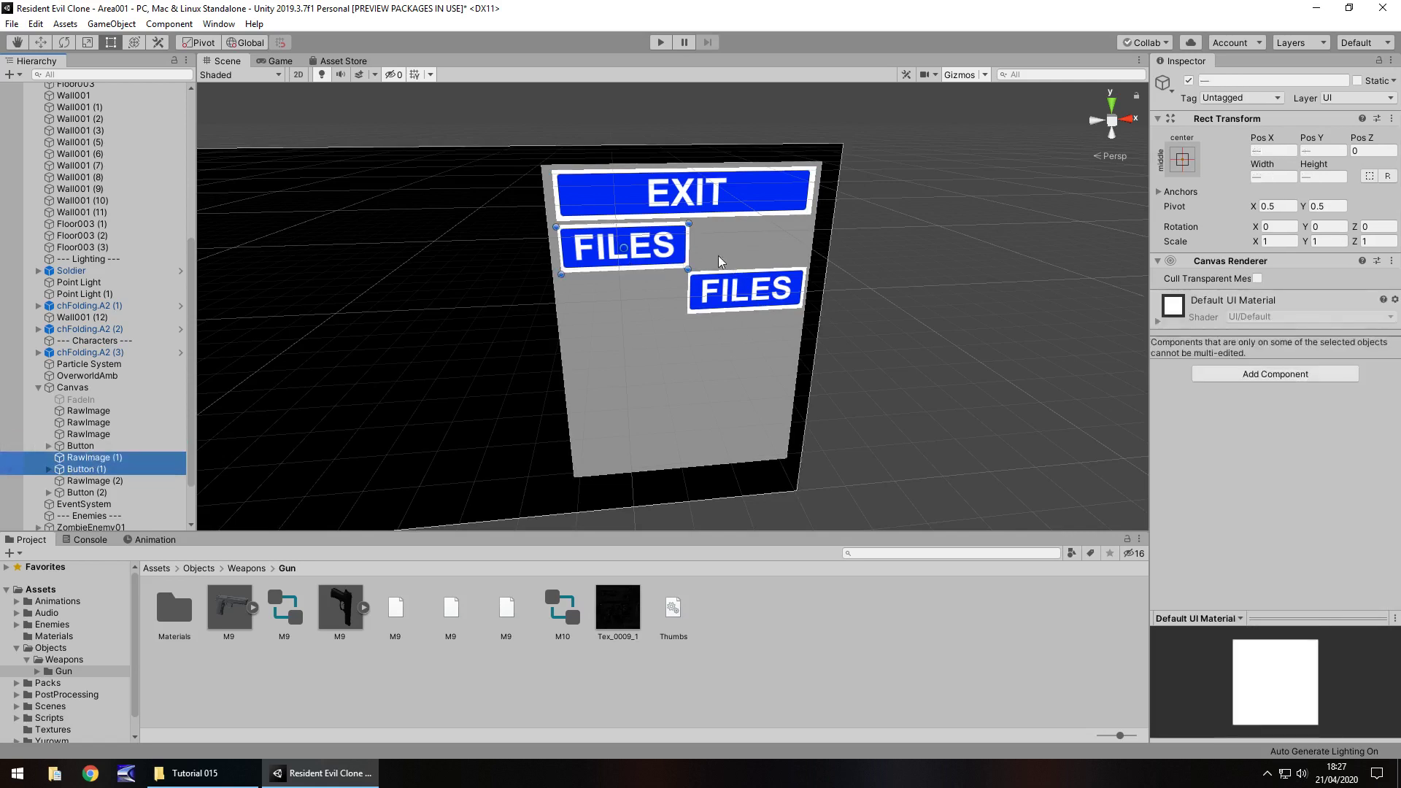
drag(689, 251, 680, 252)
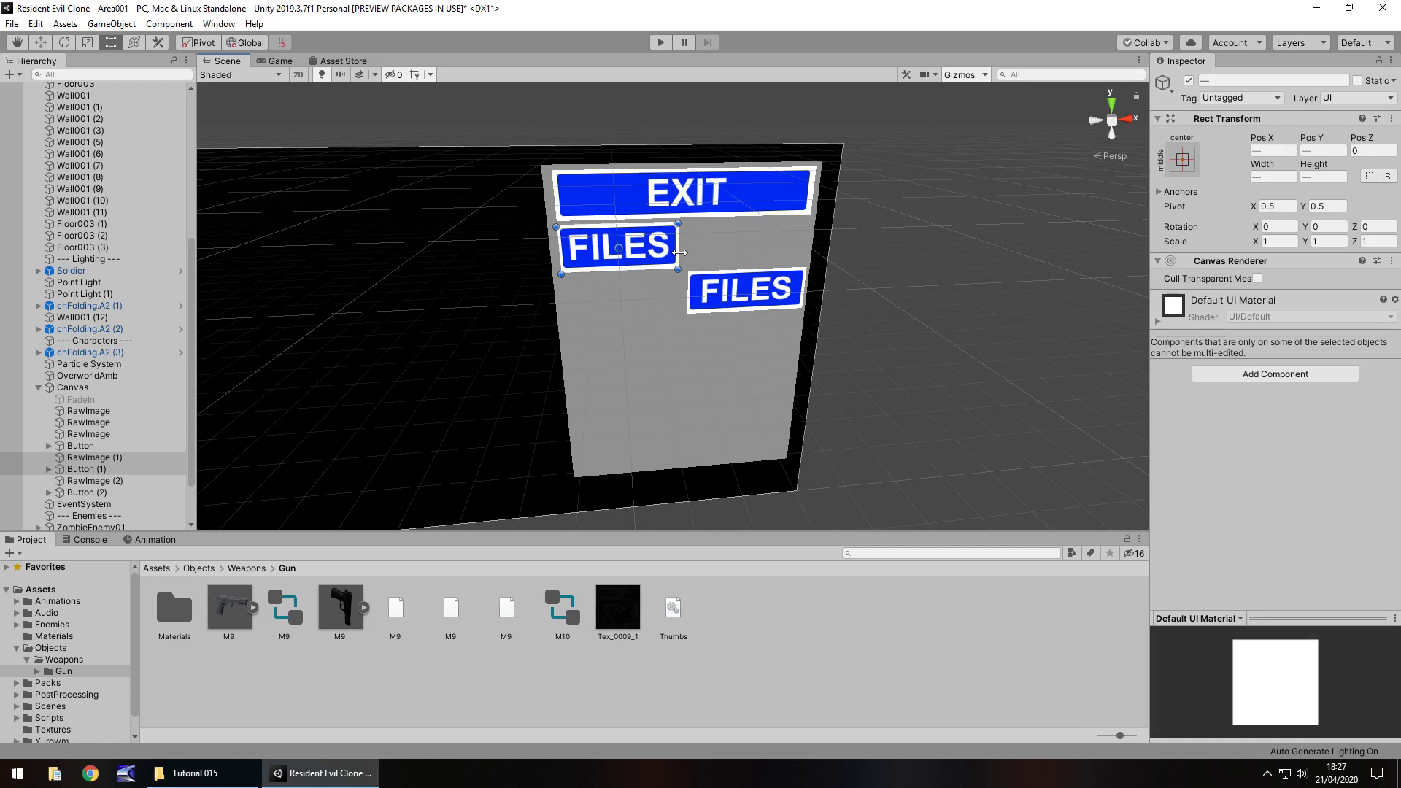
Delete the misplaced FILES copy and its leftover white backing
click(82, 492)
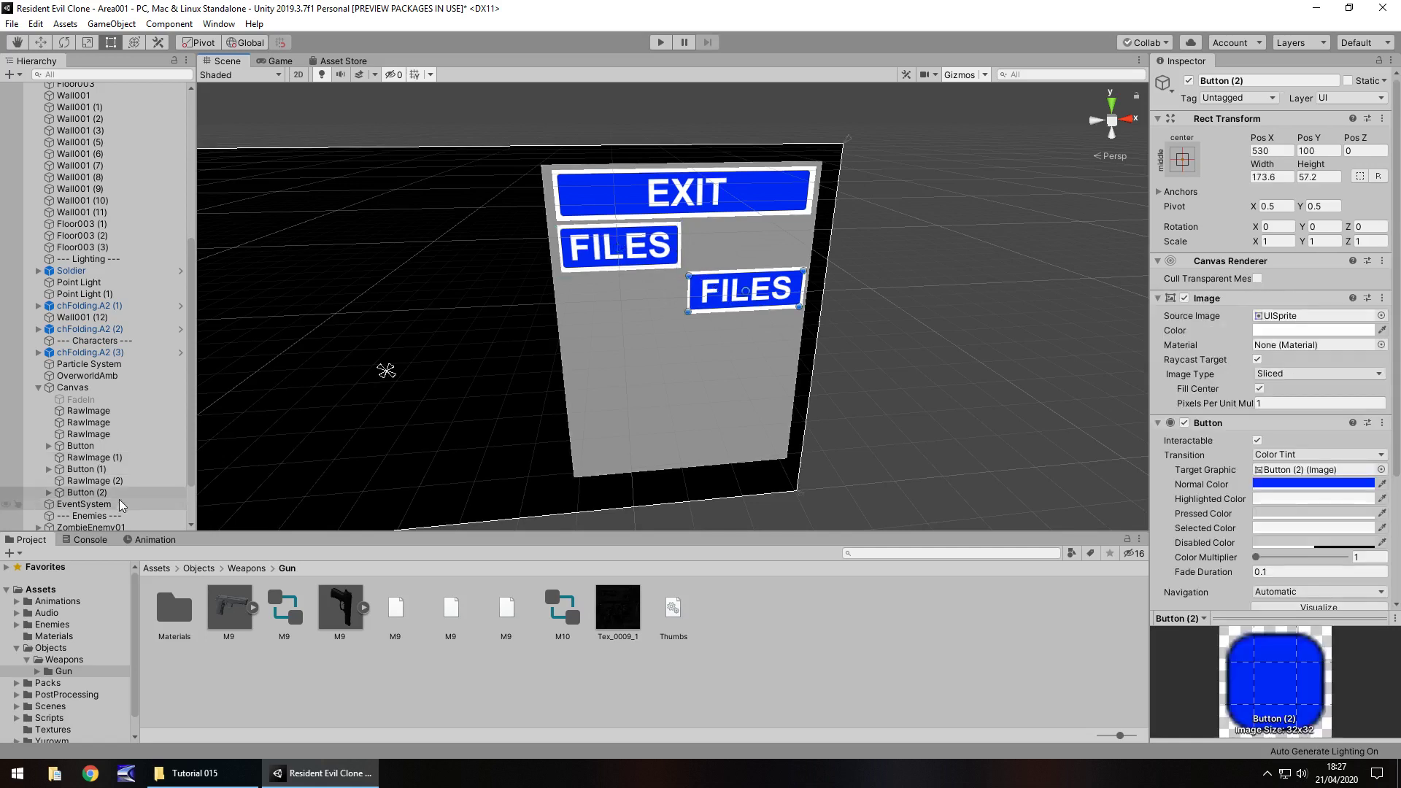
key(Delete)
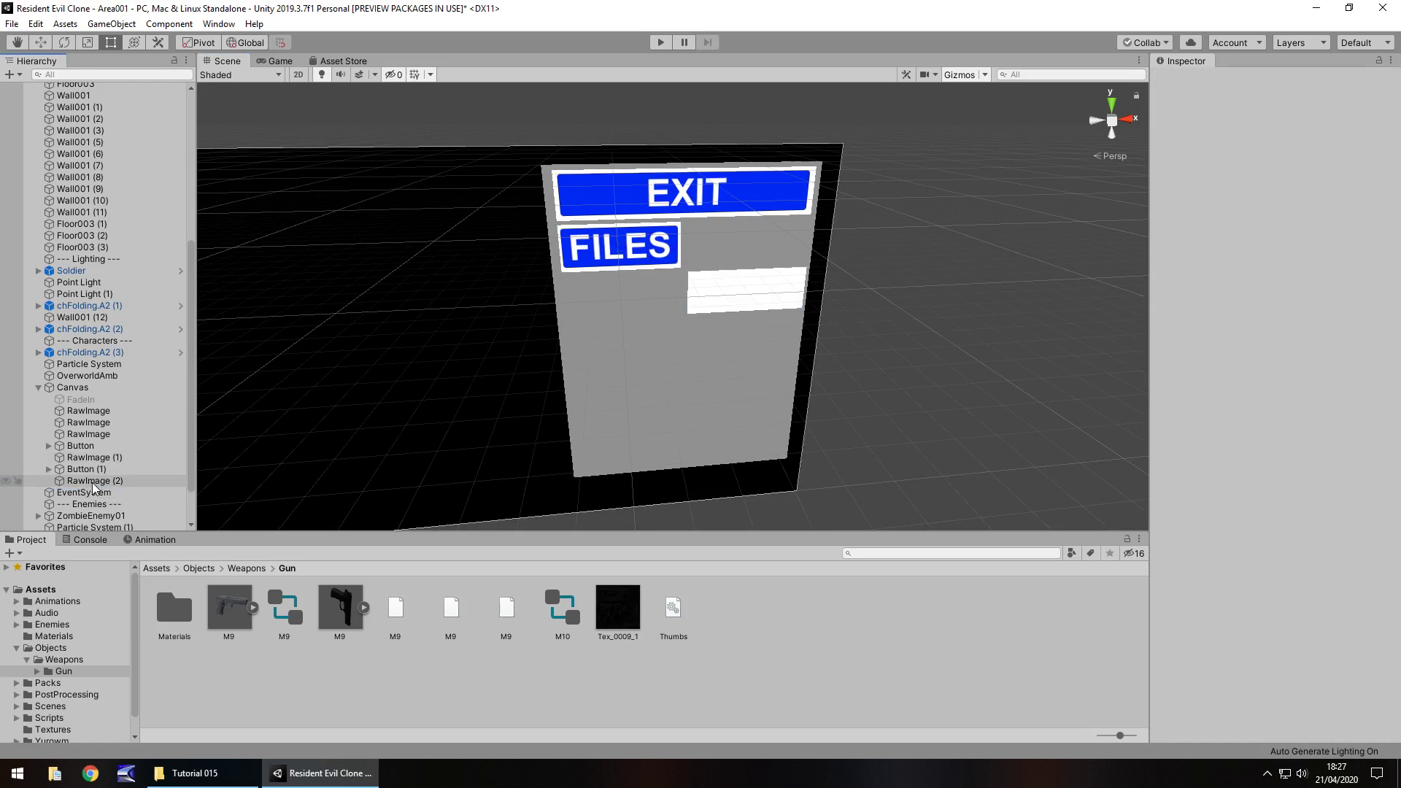
click(92, 481)
key(Delete)
Duplicate FILES with its backing again and place the copy beside FILES under EXIT
click(86, 468)
ctrl+click(99, 458)
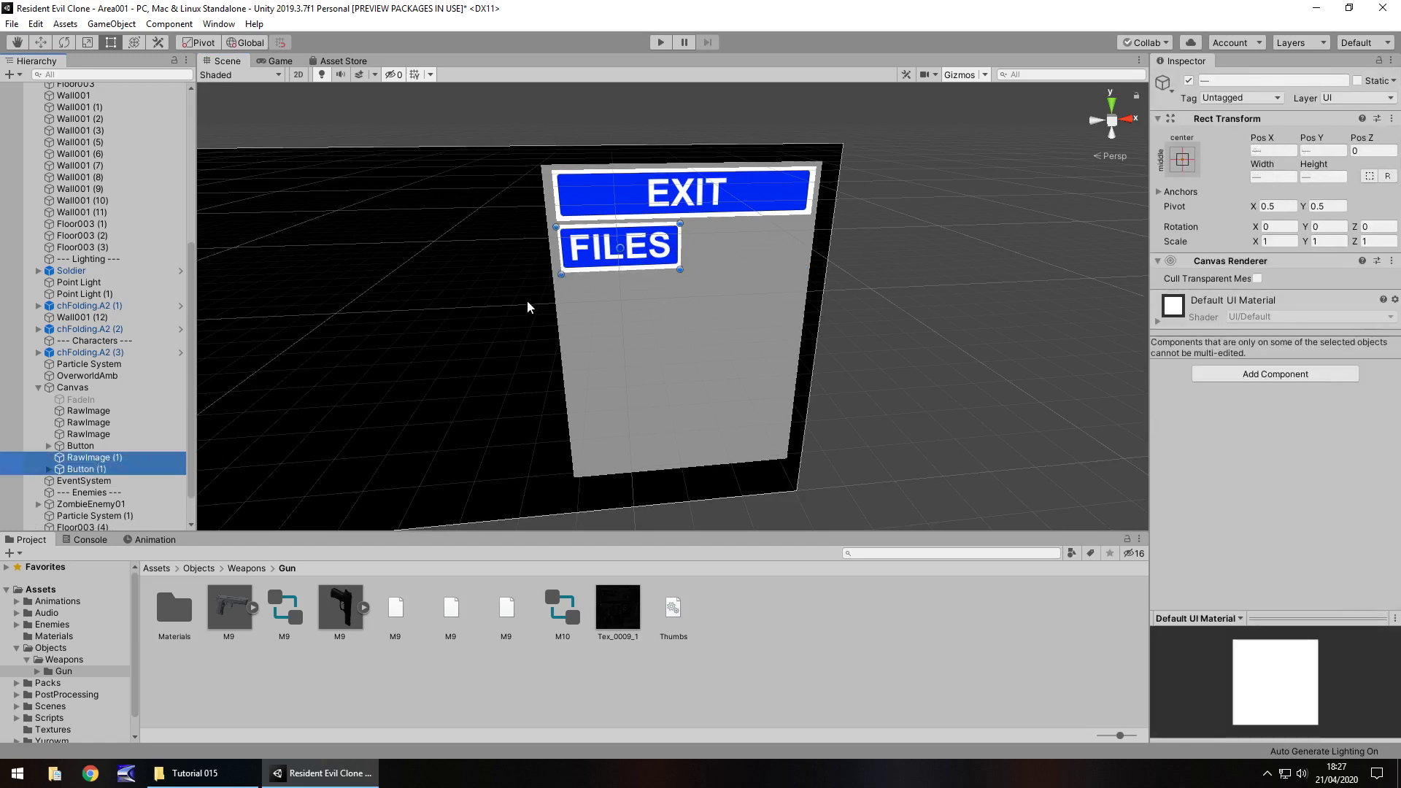
key(ctrl+d)
drag(653, 250, 783, 246)
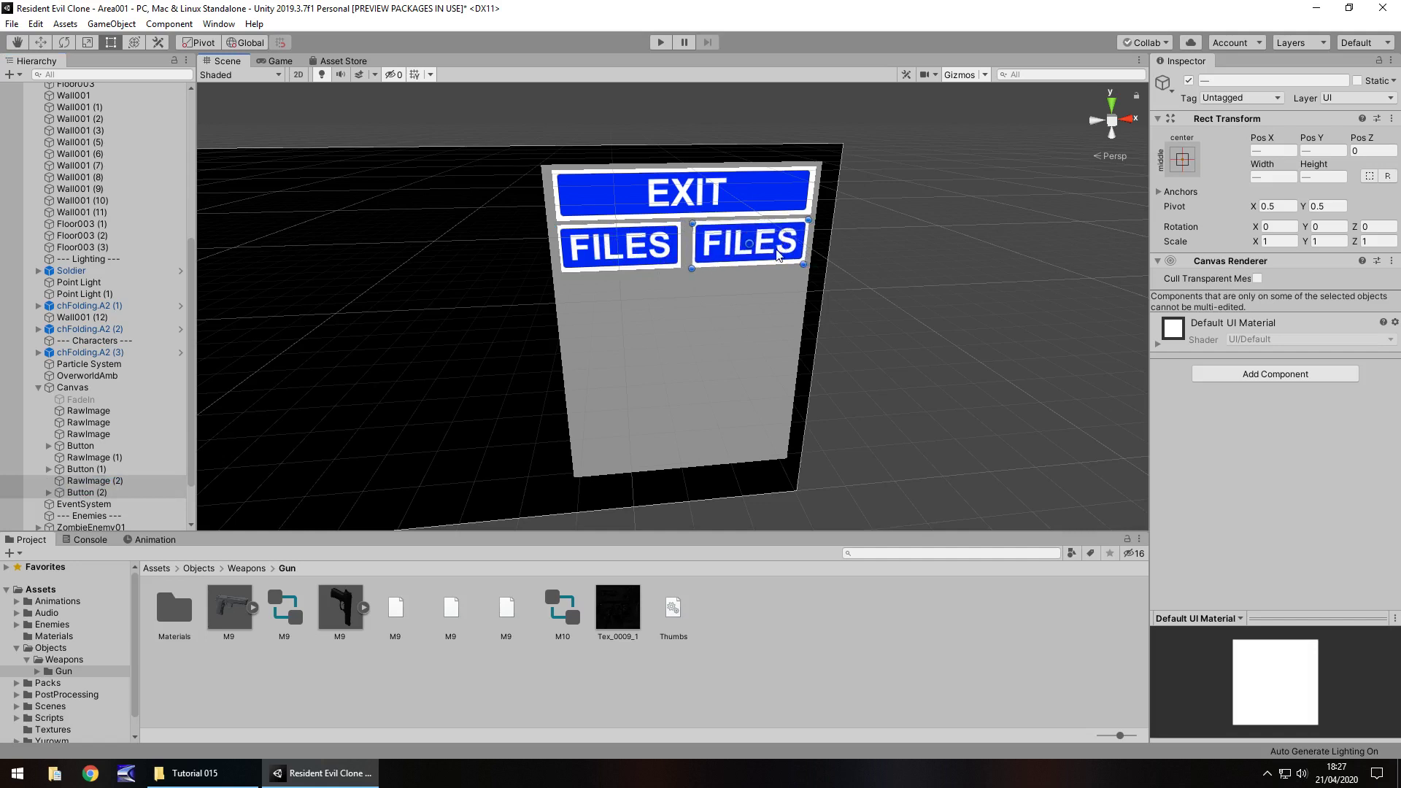
Relabel the copied button's text MAPS
click(779, 254)
click(86, 504)
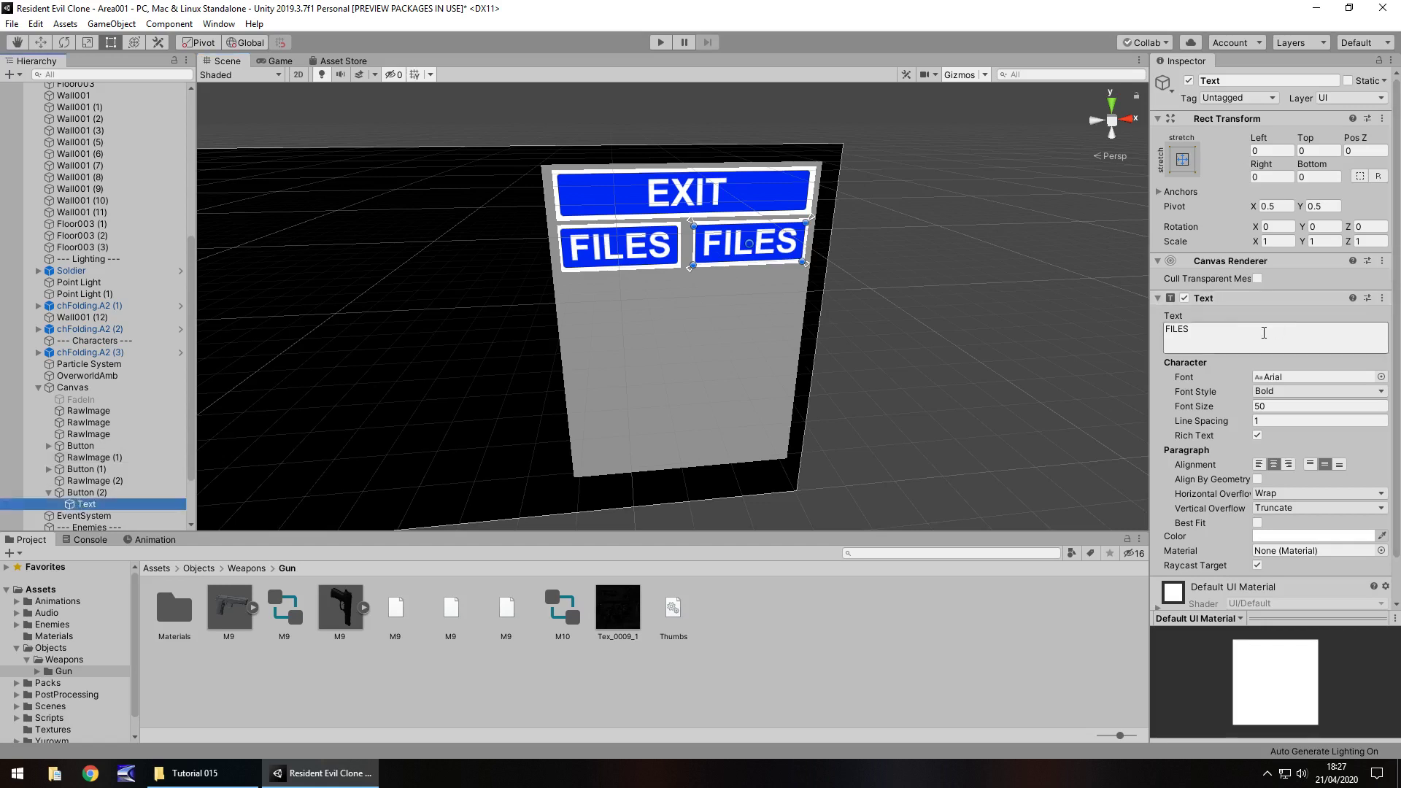
click(1236, 327)
text(MAPS)
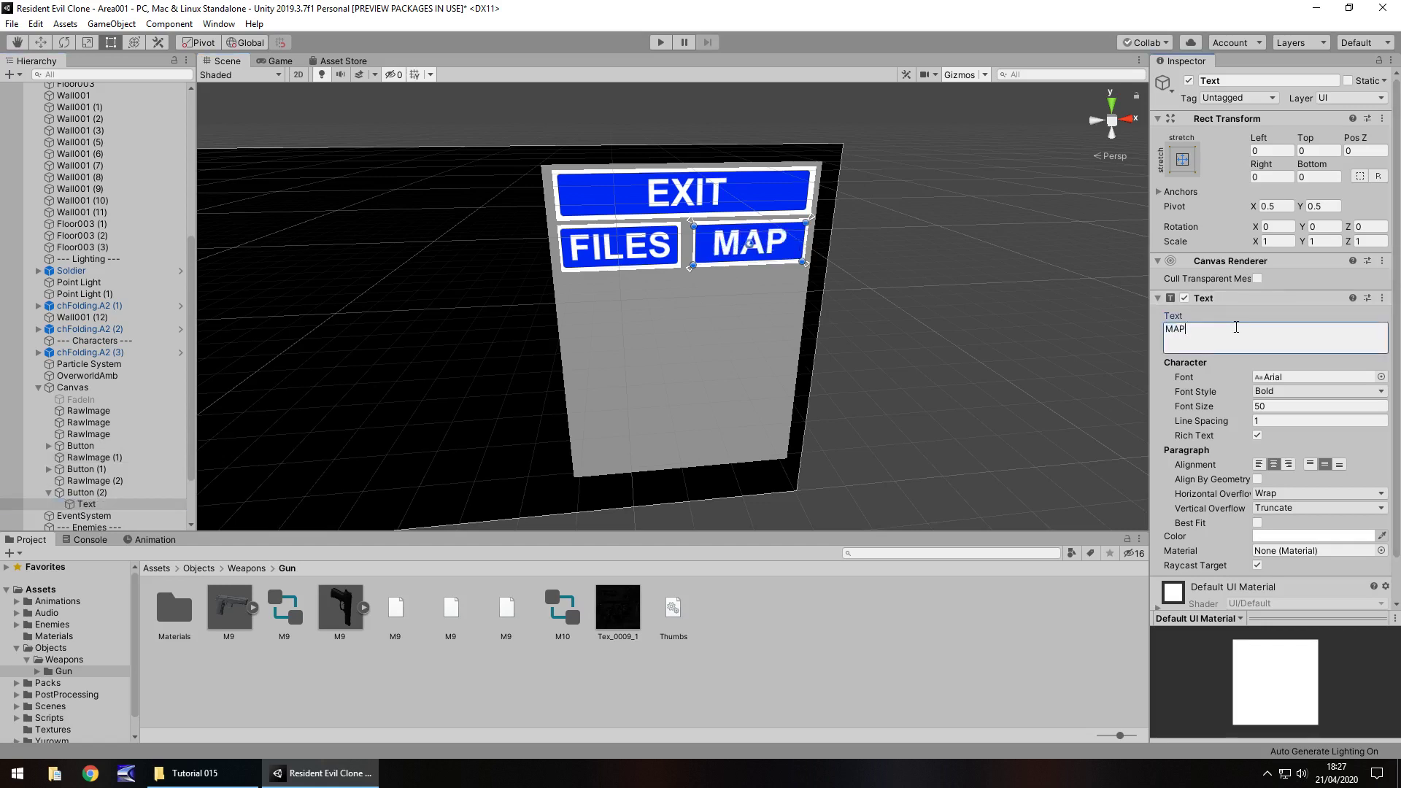
click(909, 289)
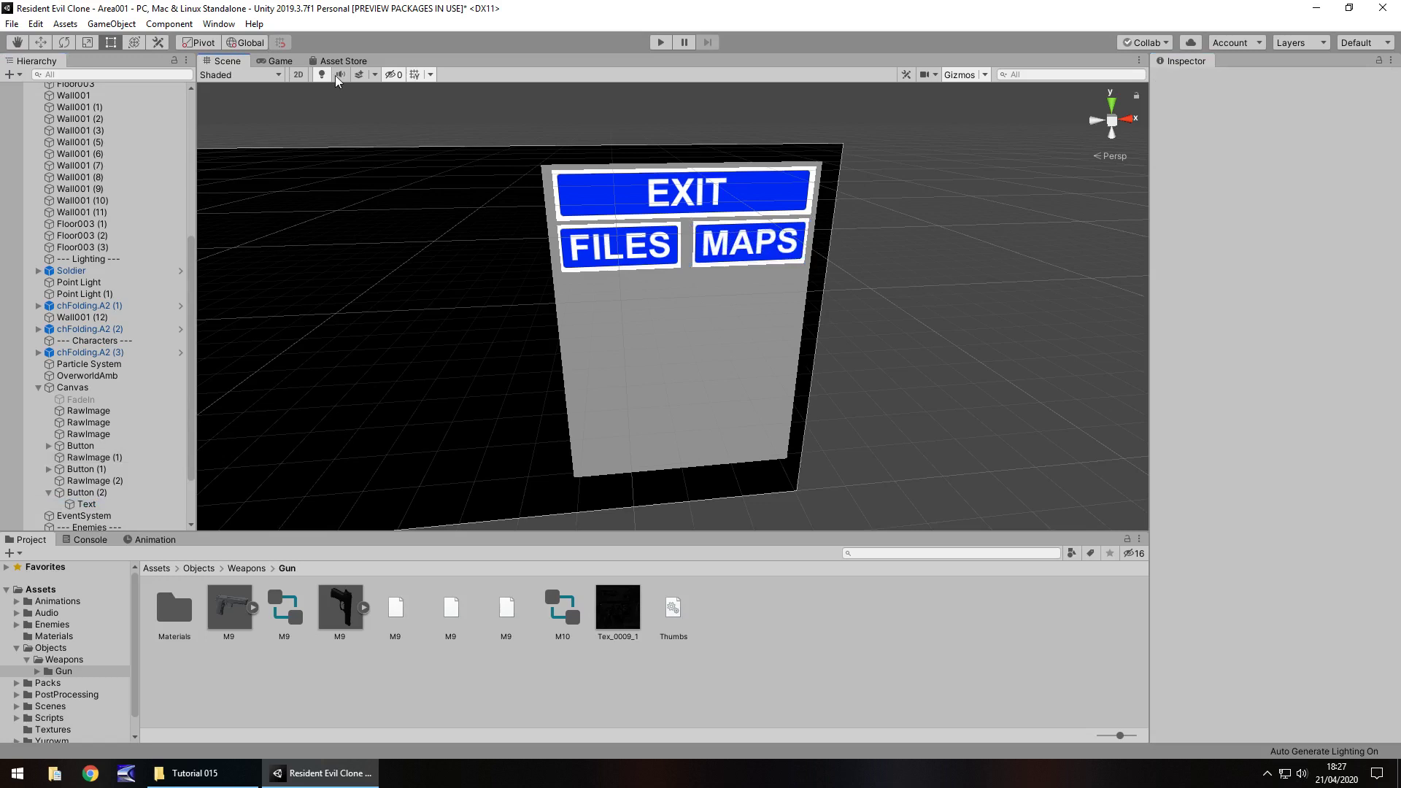
click(280, 60)
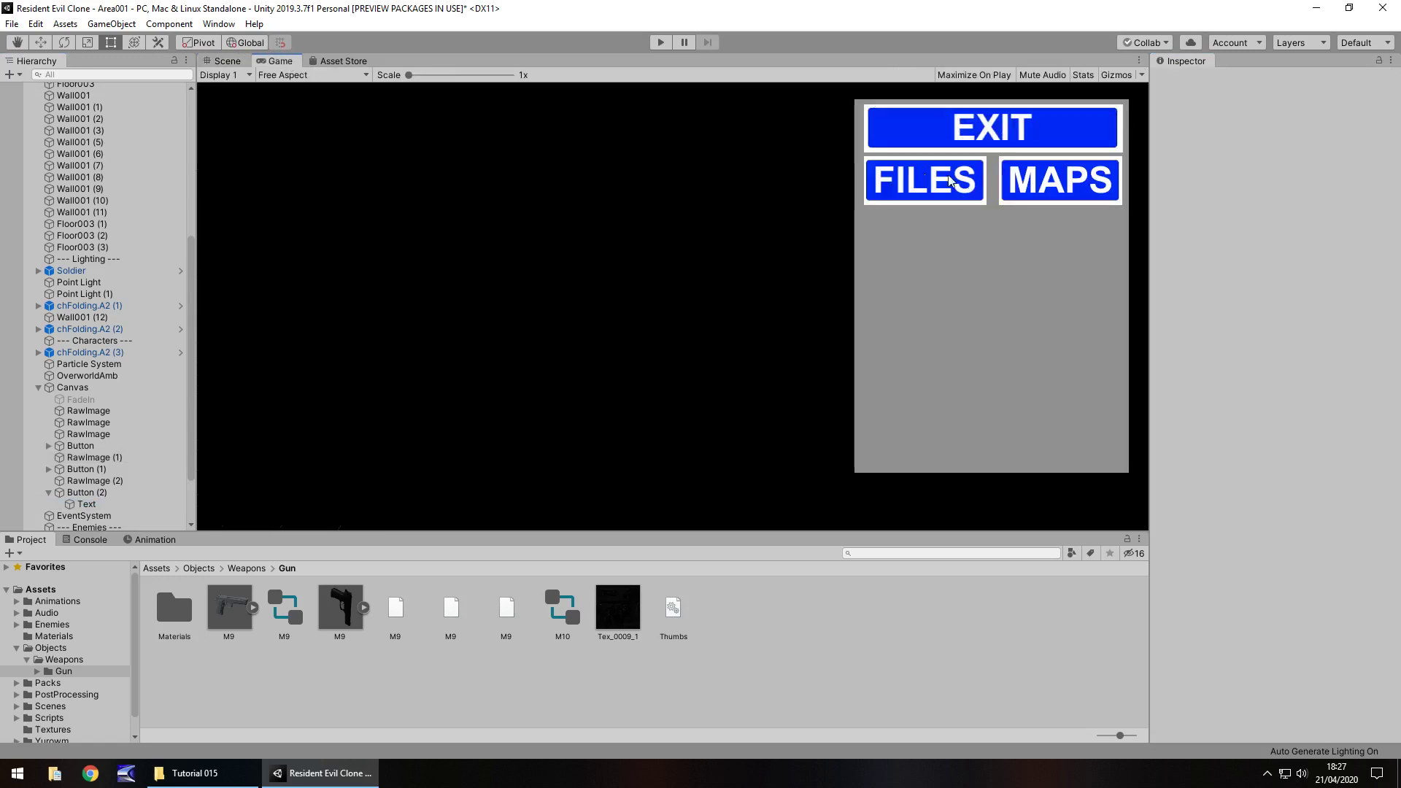
click(227, 61)
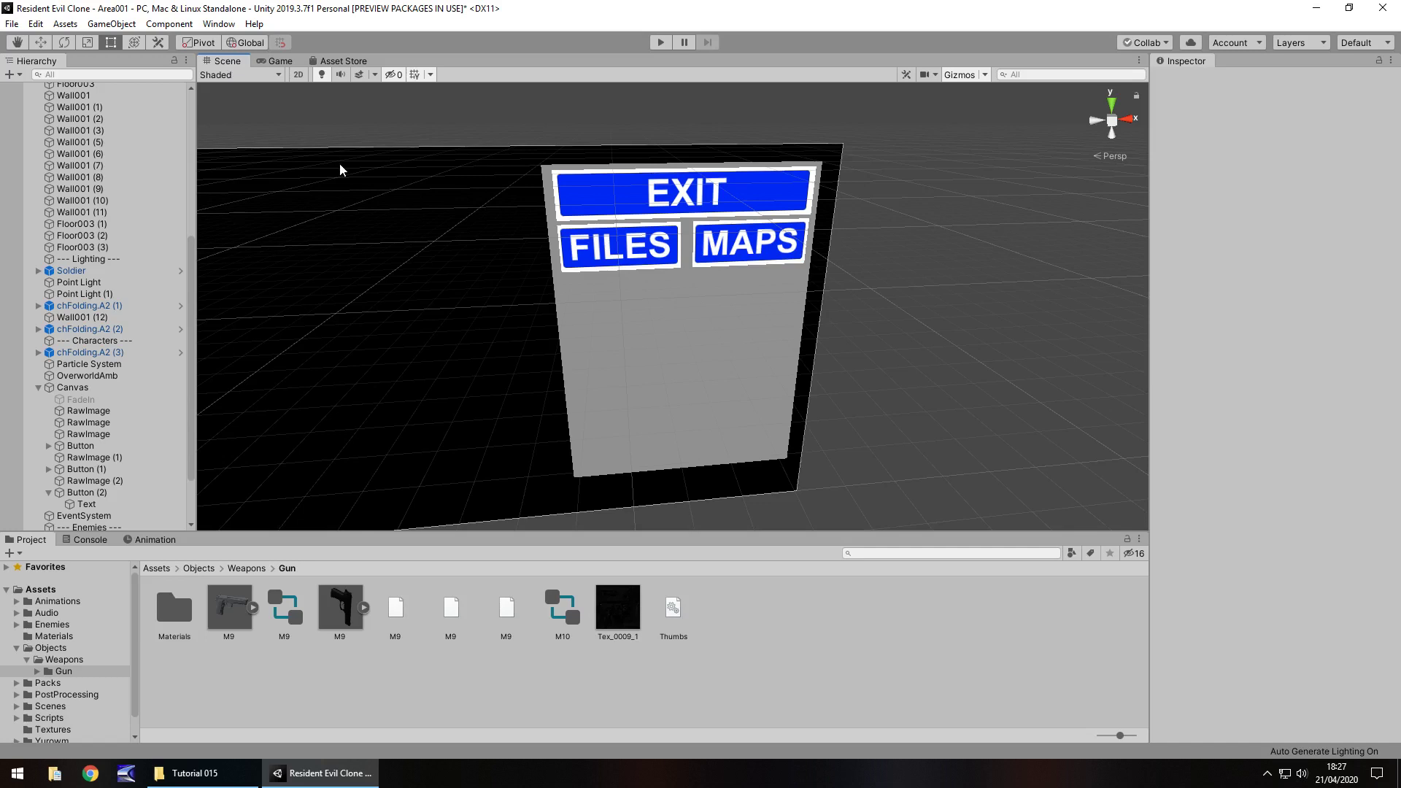
click(637, 347)
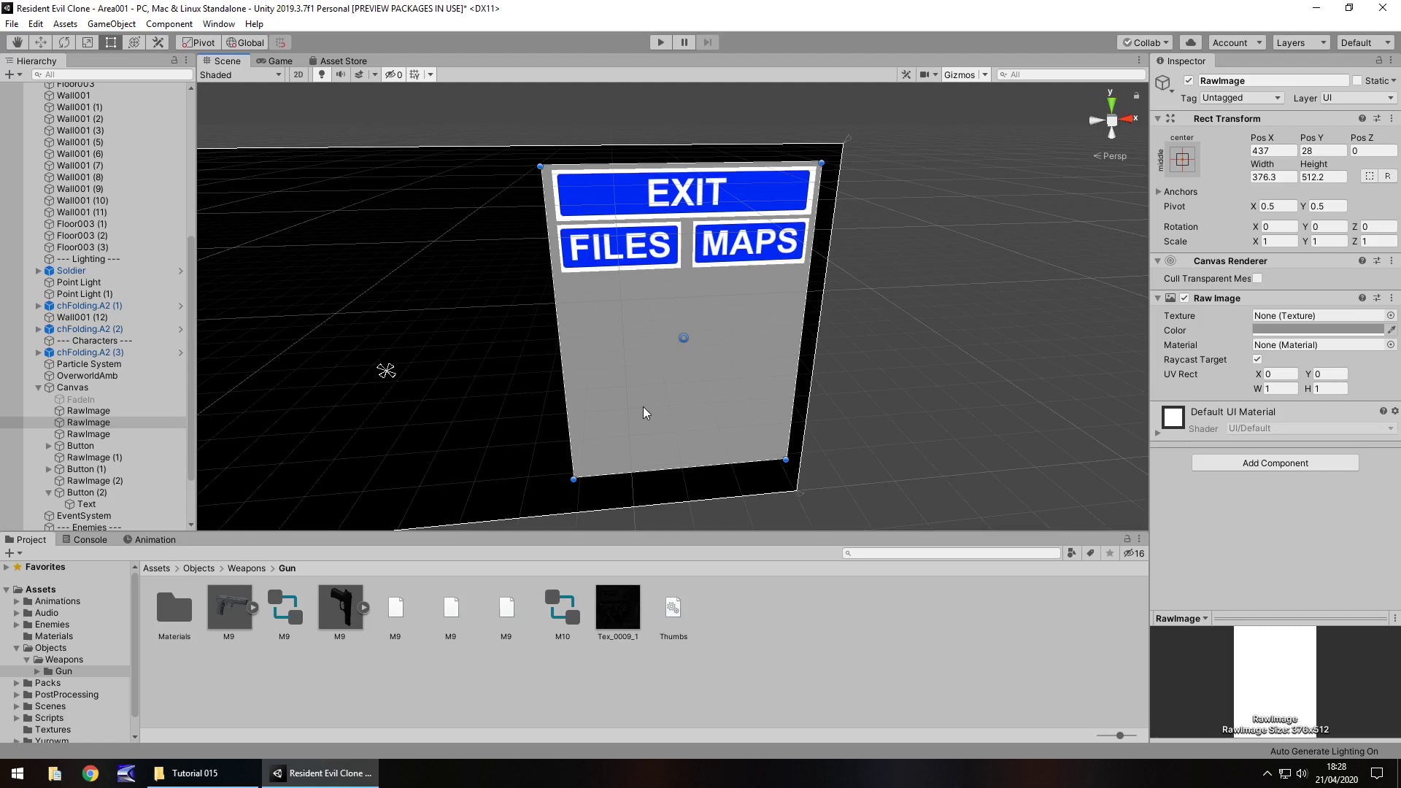
Duplicate the grey panel to create RawImage (3)
click(542, 386)
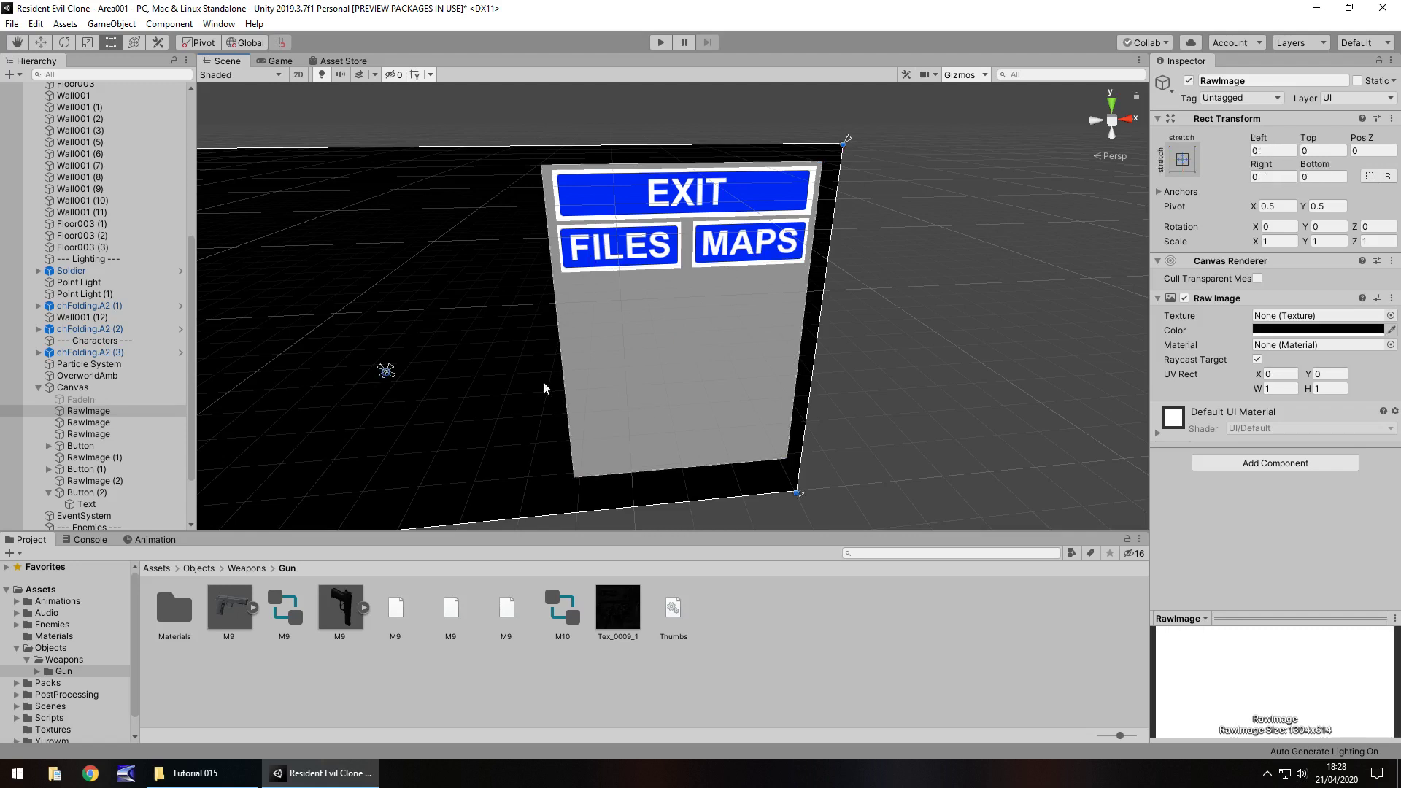
click(675, 358)
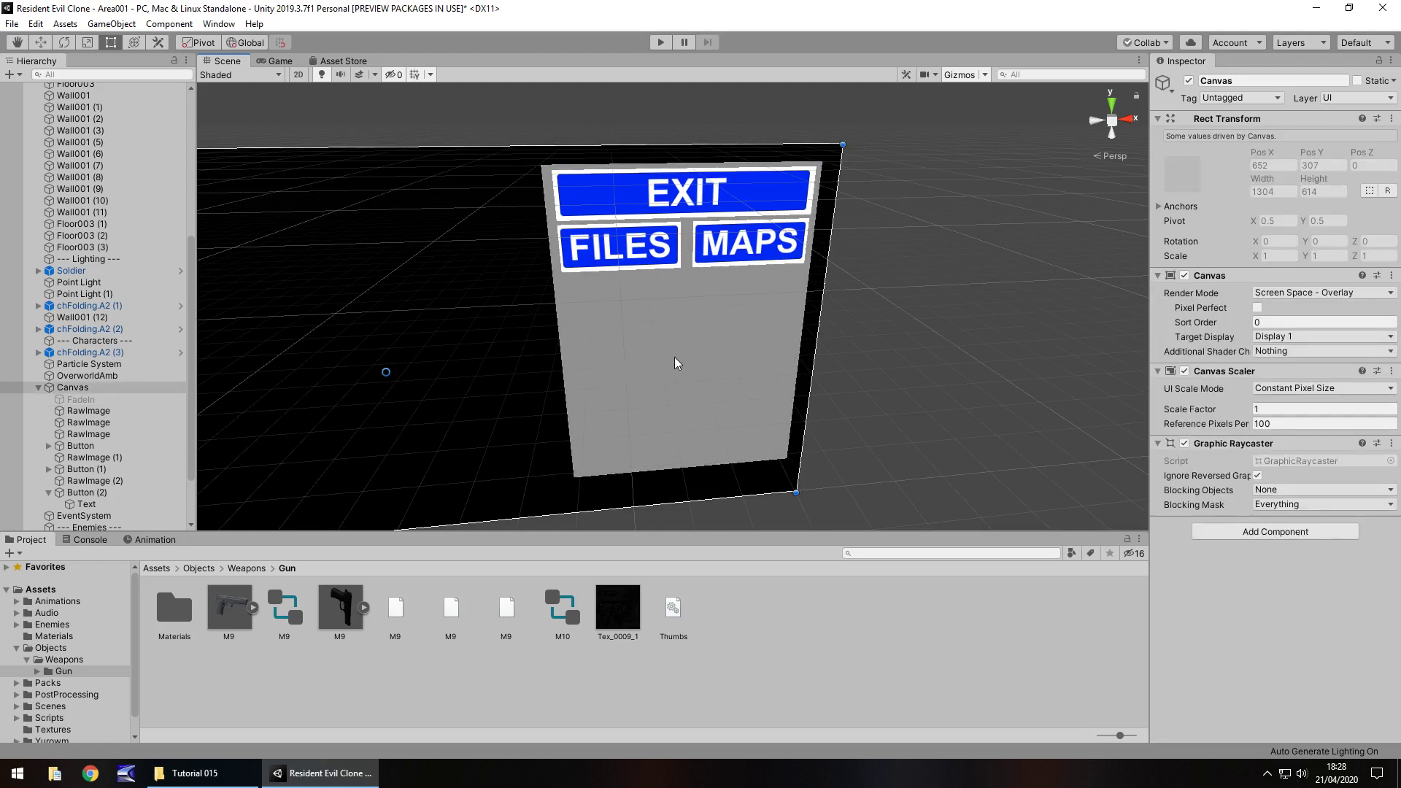
click(713, 335)
click(120, 423)
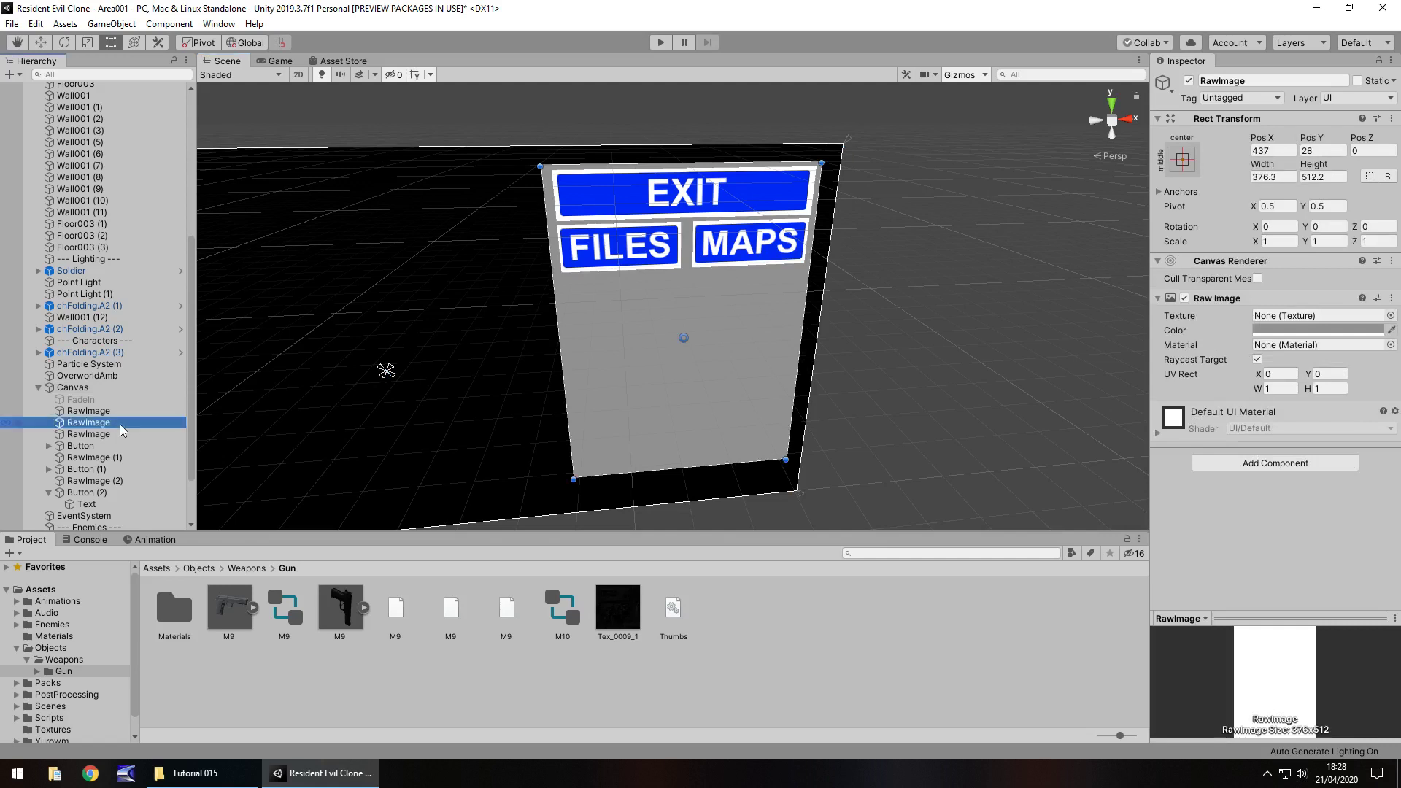
key(ctrl+d)
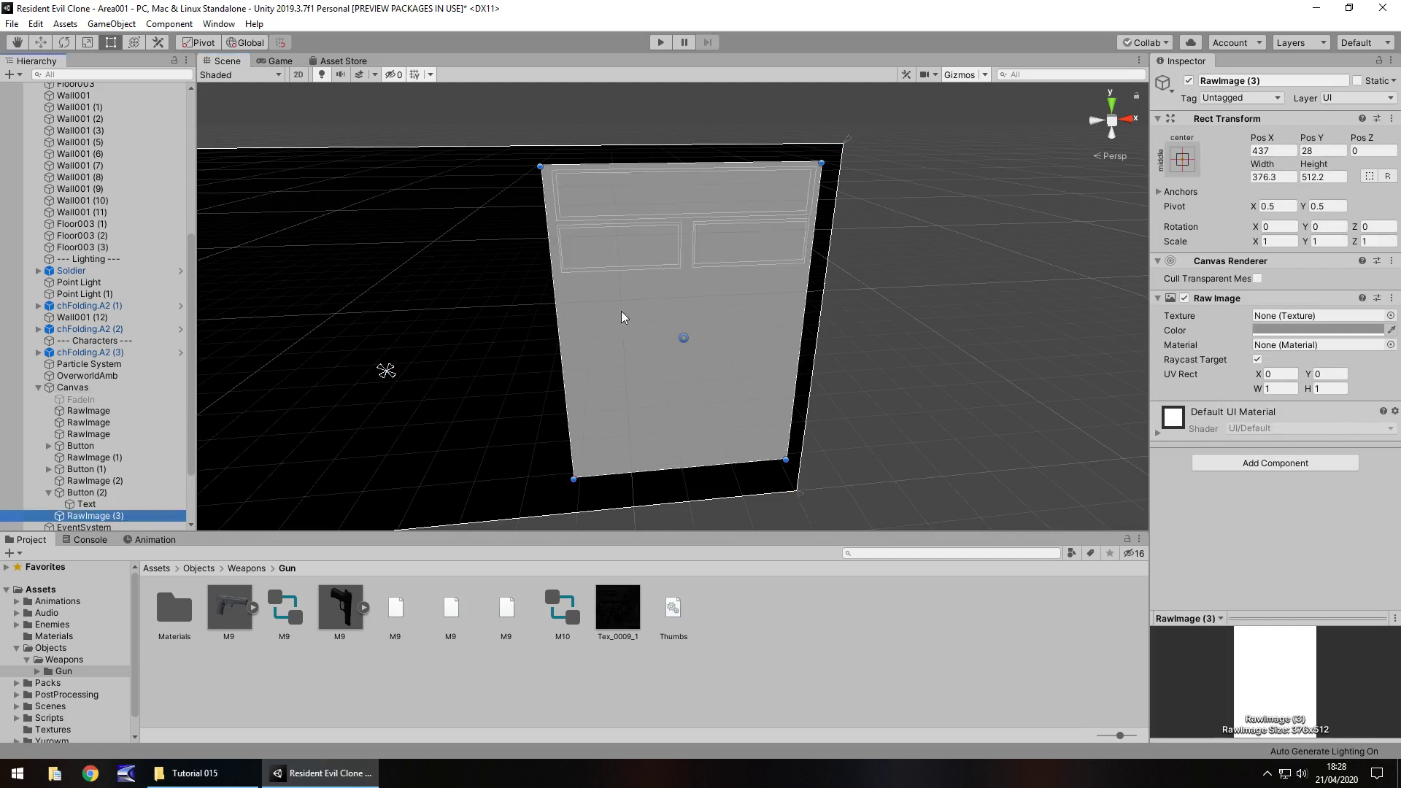
Color RawImage (3) black and resize it to 353.3 by 339.4 beneath the three buttons
click(1318, 330)
click(386, 261)
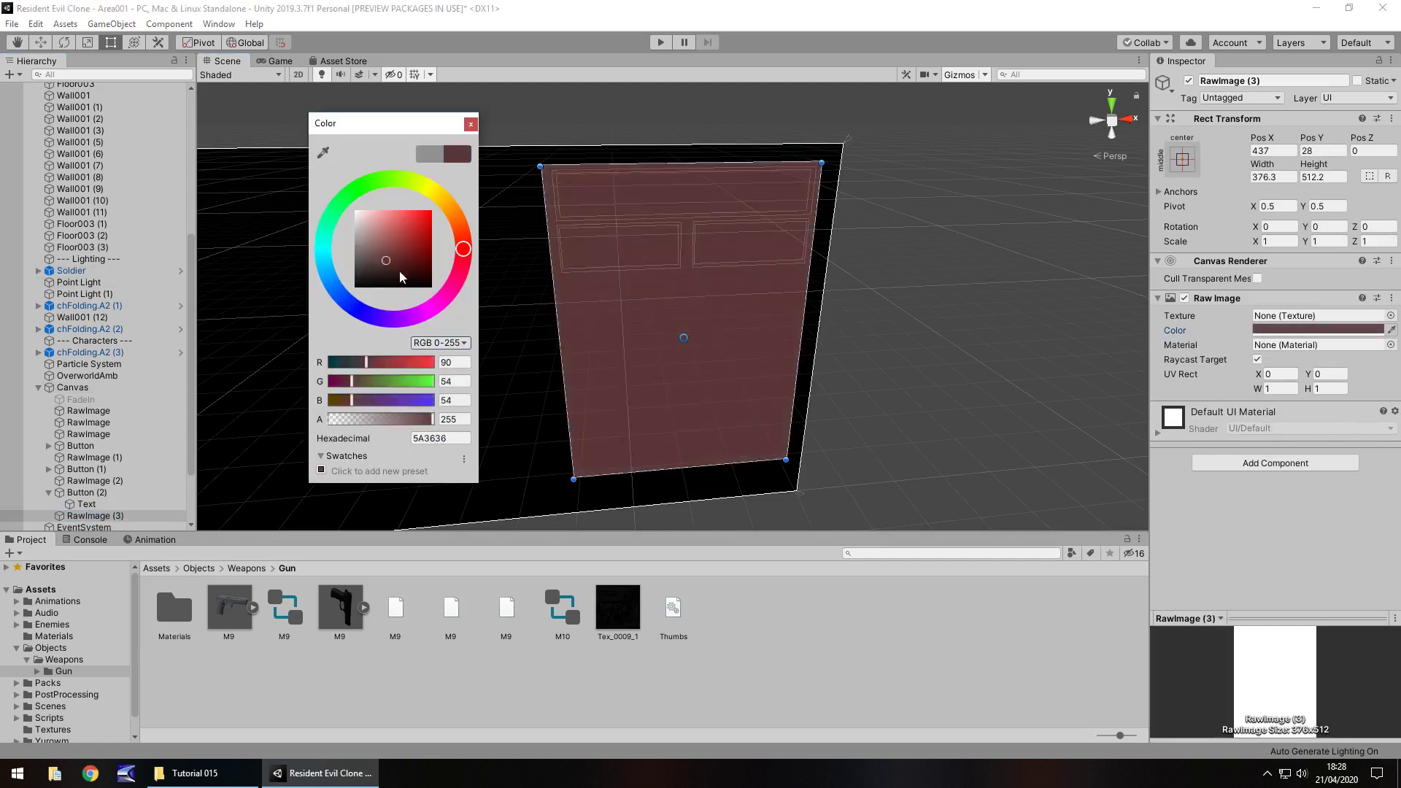
drag(400, 270, 433, 289)
click(470, 125)
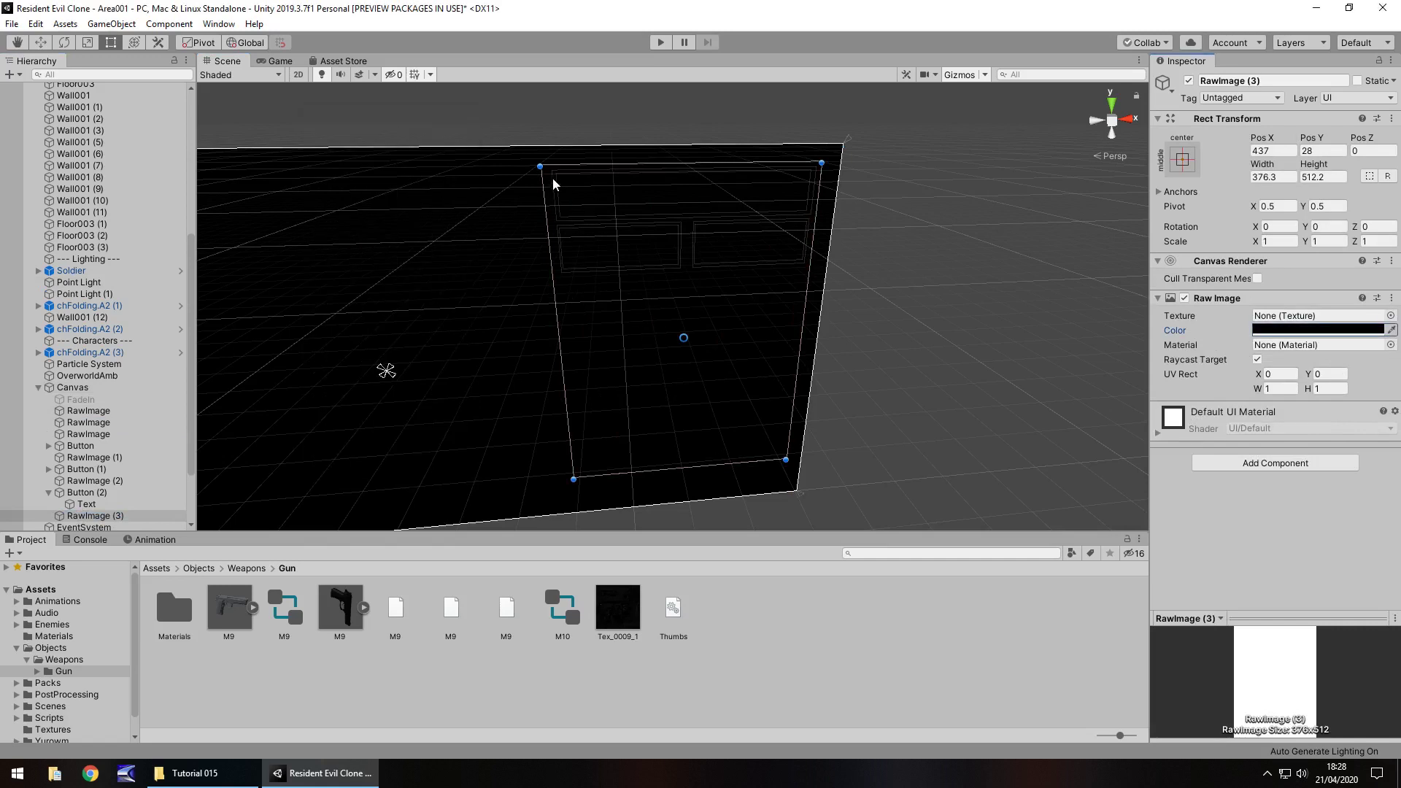
drag(540, 166, 563, 283)
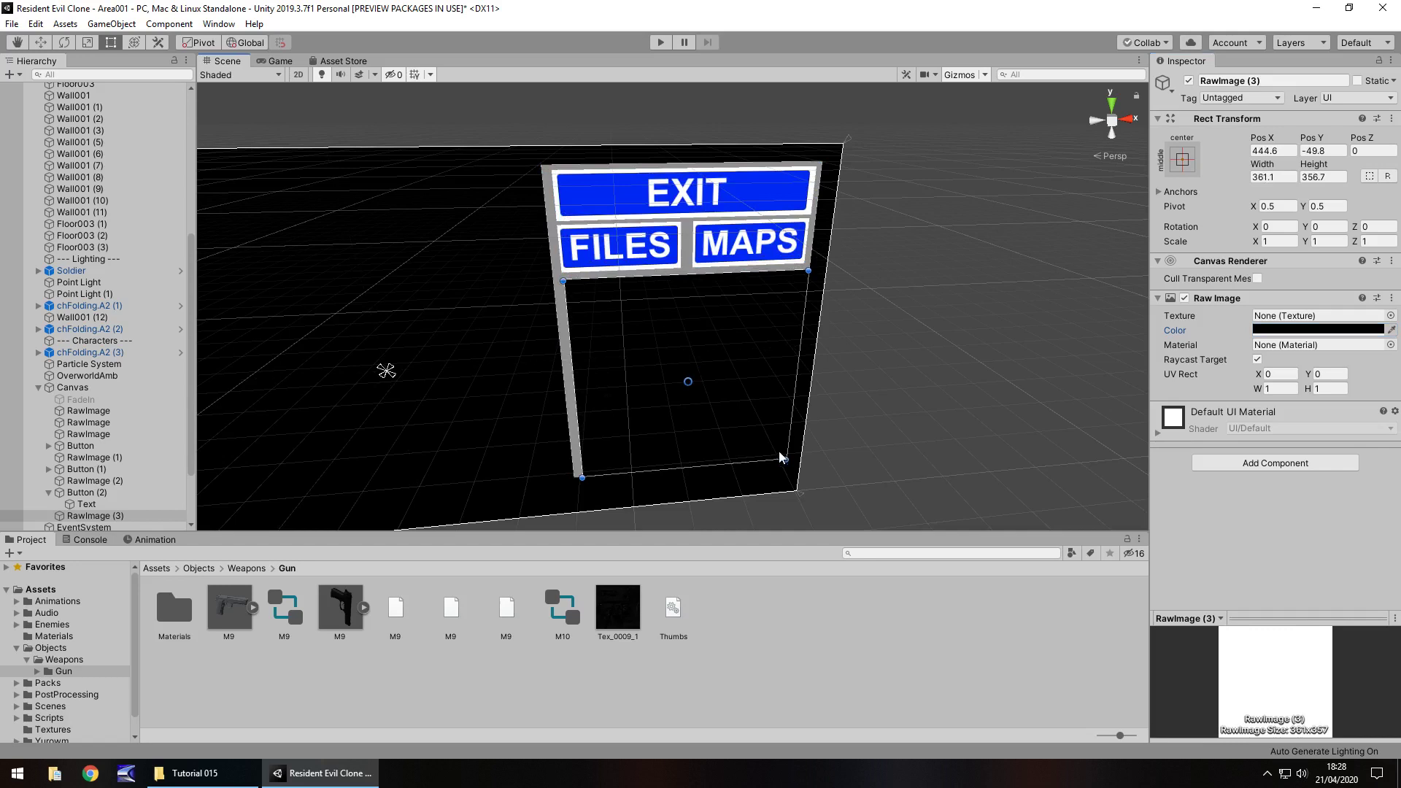
drag(782, 458, 778, 452)
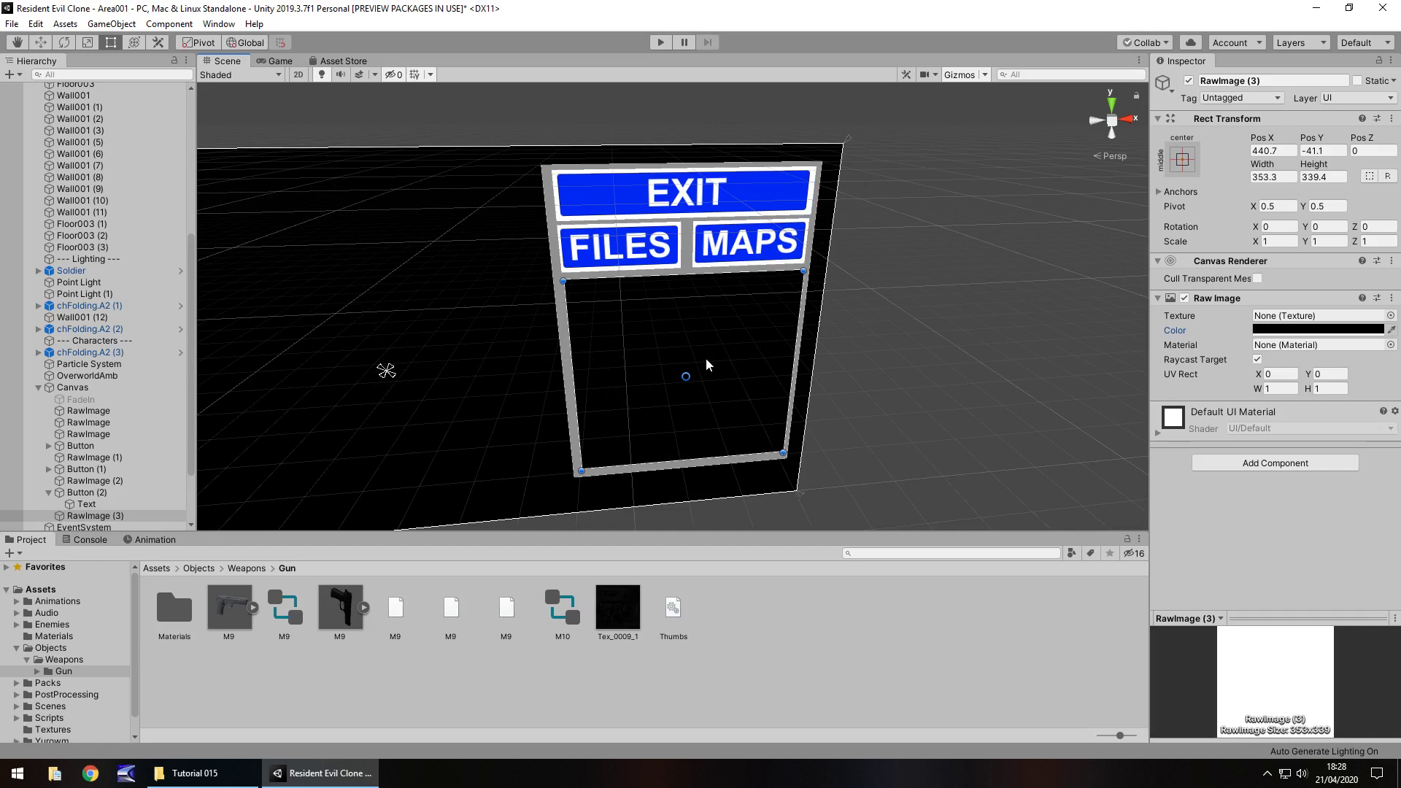
click(886, 418)
click(280, 61)
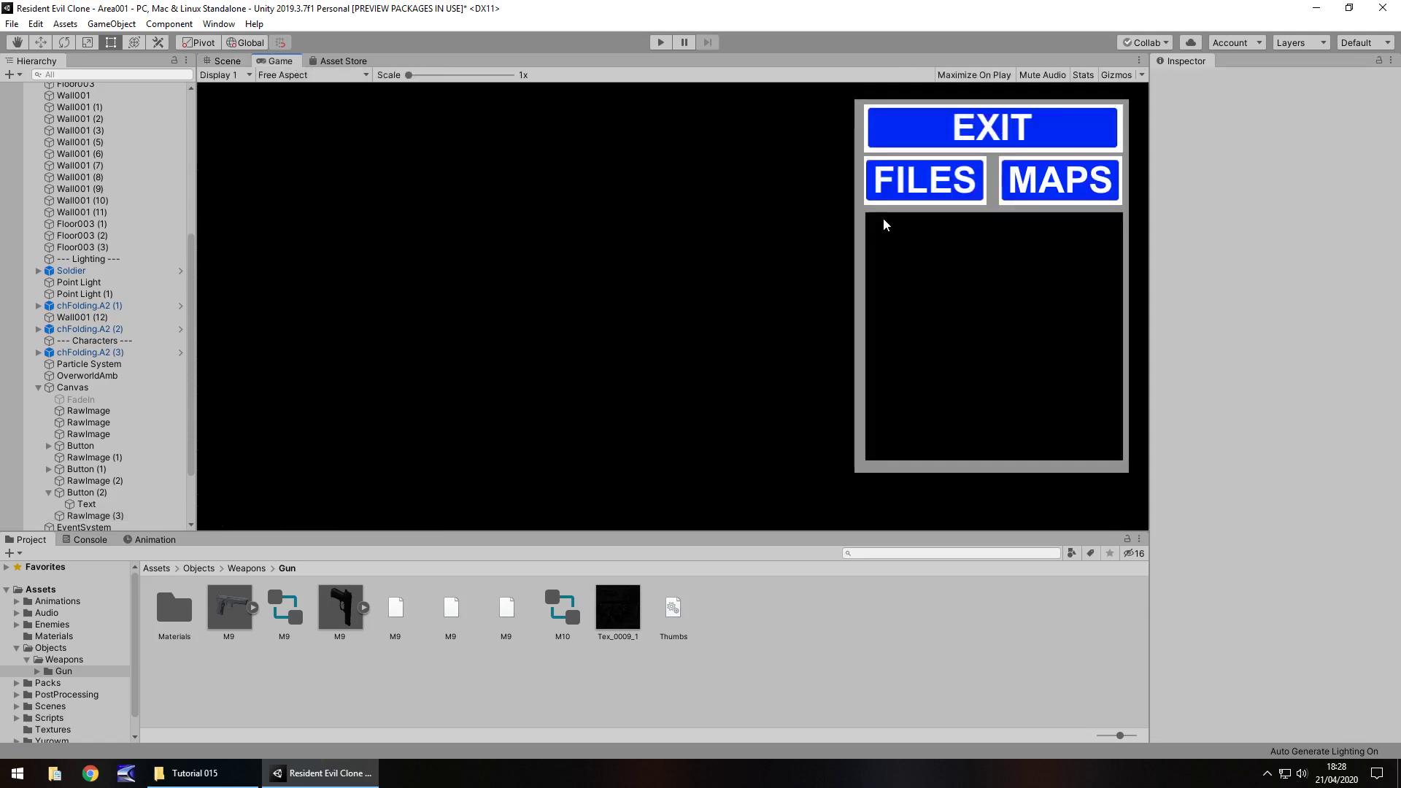
click(225, 61)
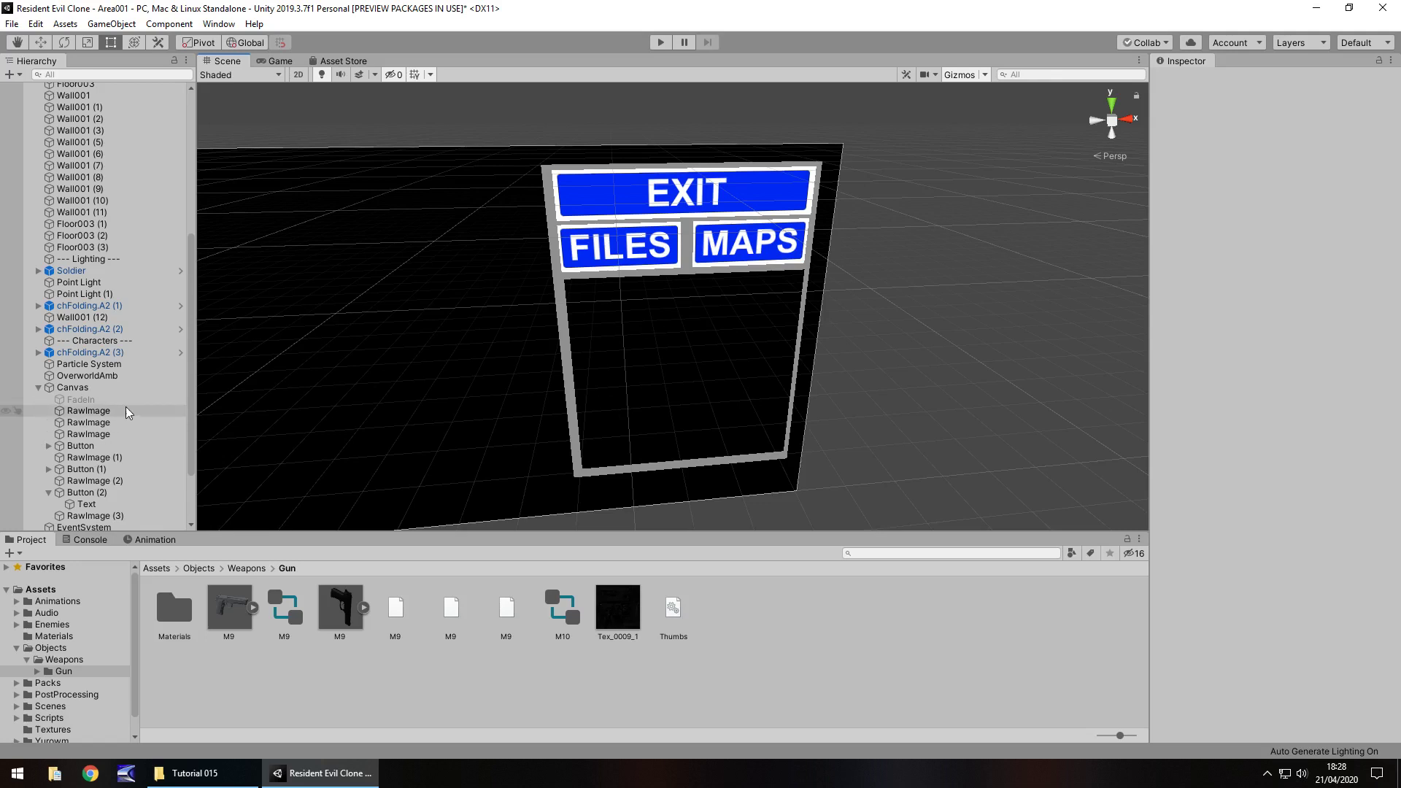
Rename the first RawImage under Canvas, the black backdrop, to InvBackground
click(108, 410)
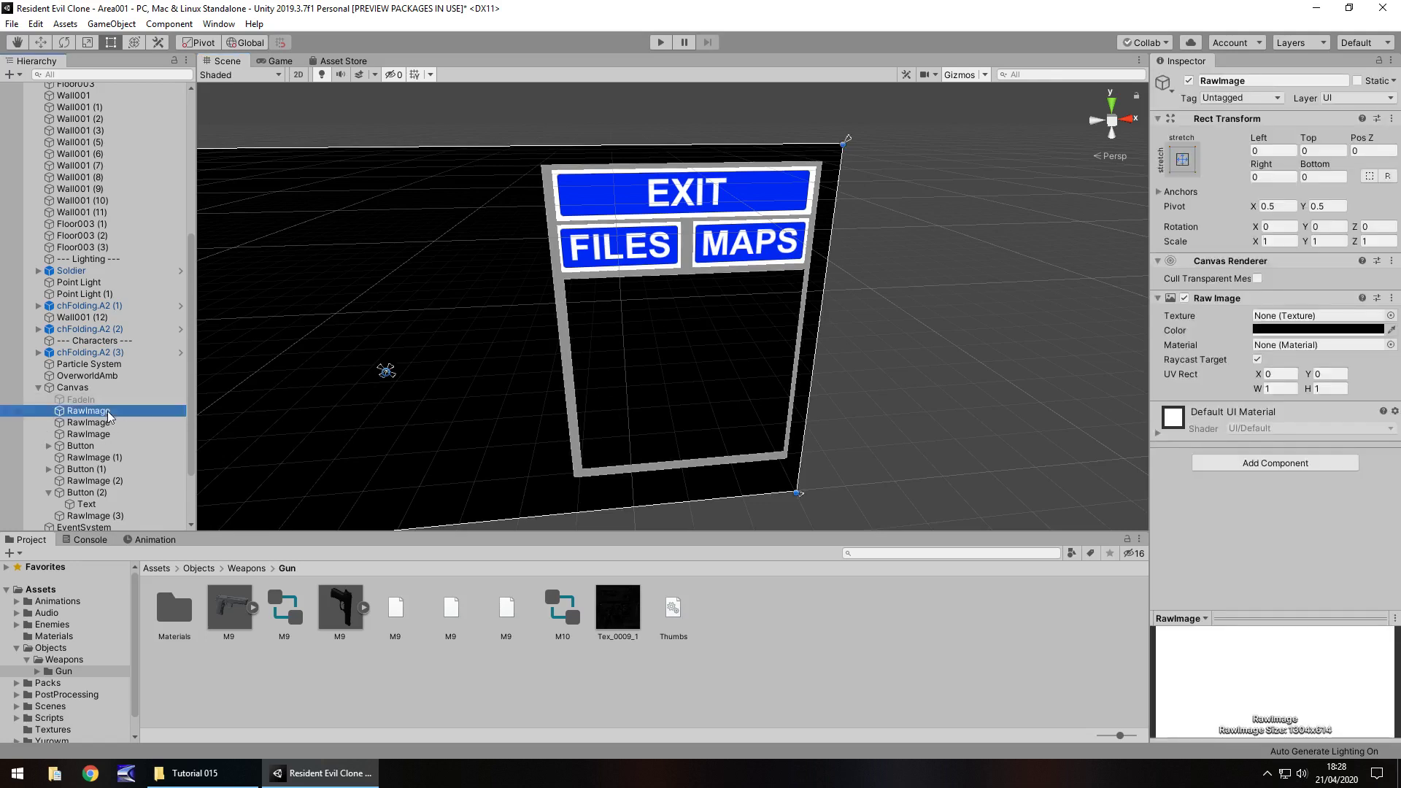
double_click(107, 410)
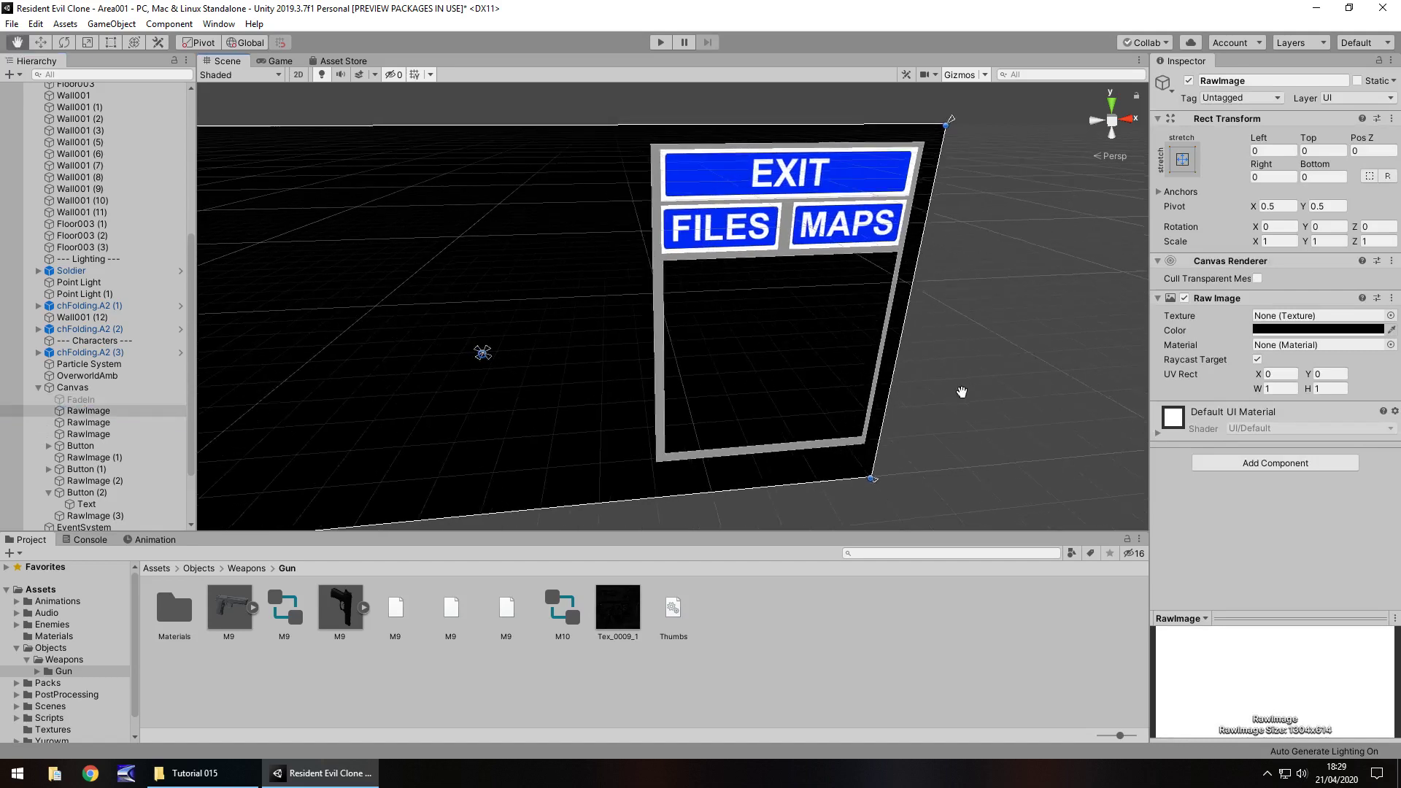
click(124, 415)
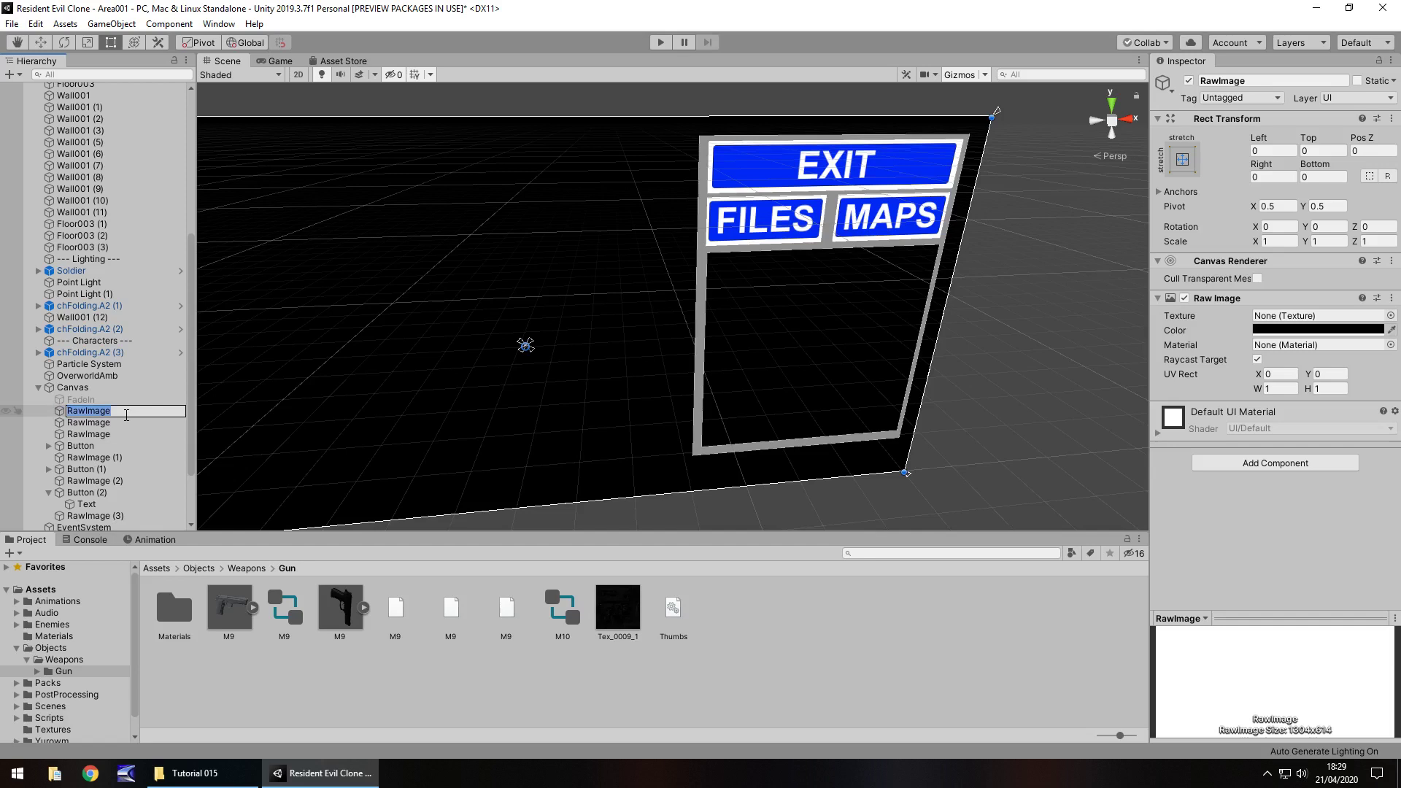
text(INV)
key(BackSpace)
key(BackSpace)
key(BackSpace)
text(InvBackground)
key(Return)
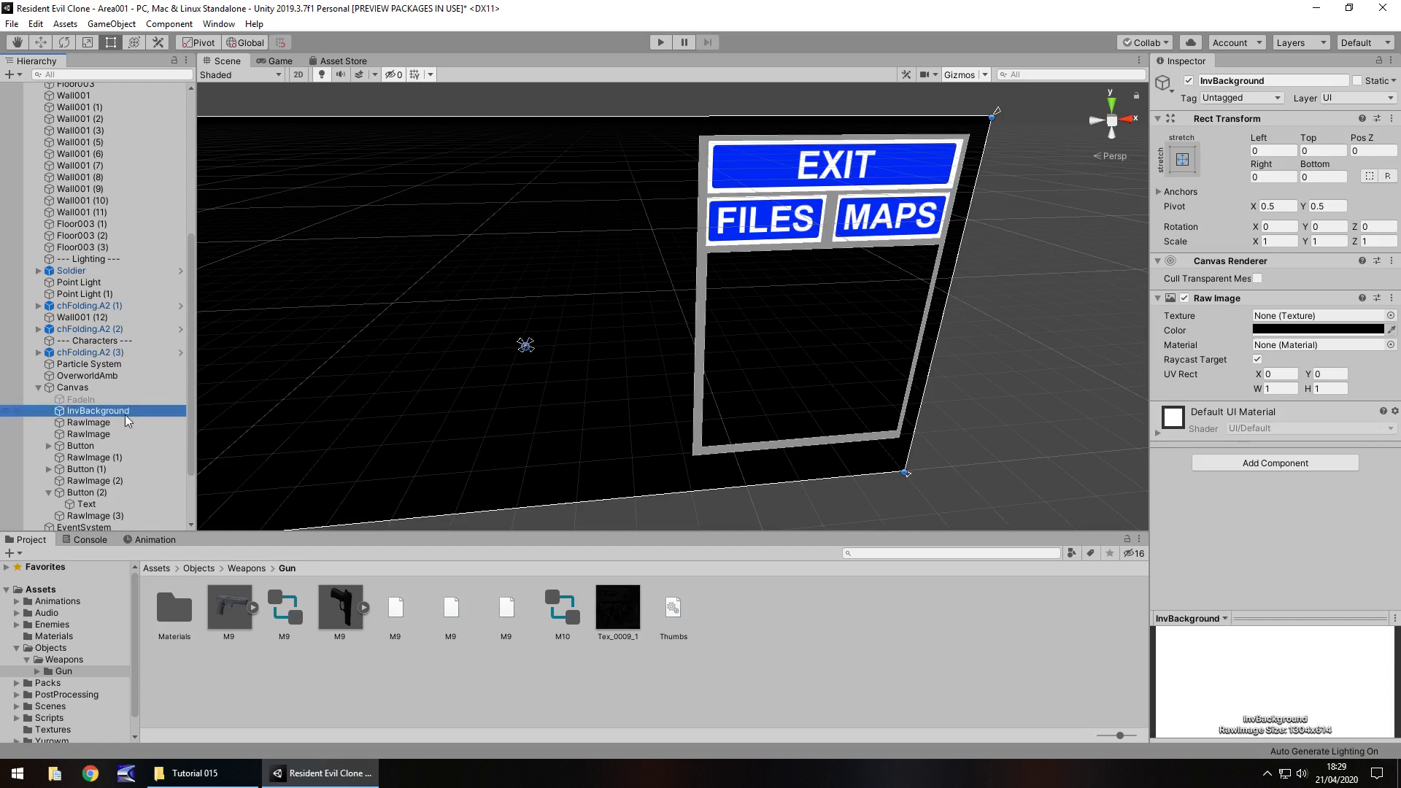
Rename the second RawImage, the grey panel, to InvRightSec
click(108, 422)
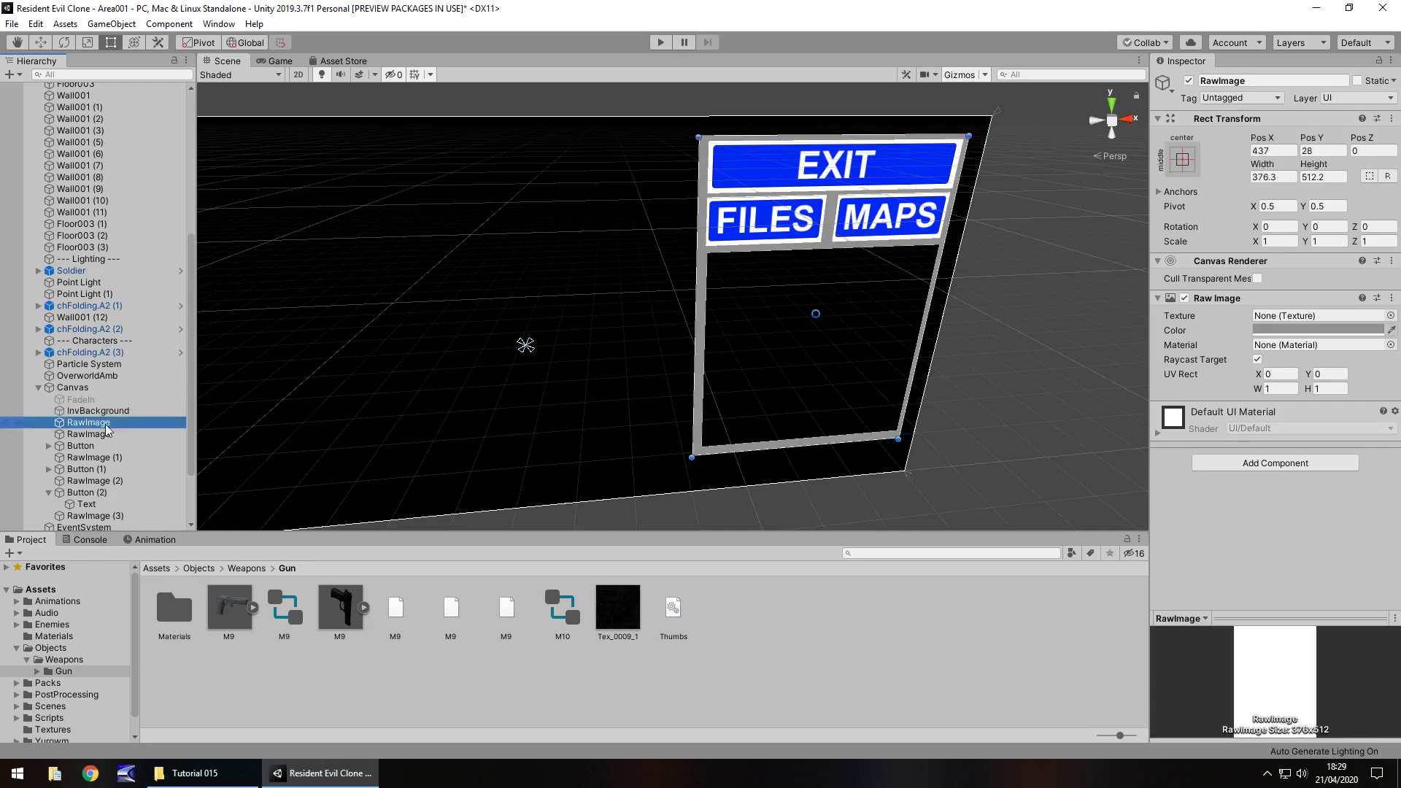
click(107, 425)
text(In)
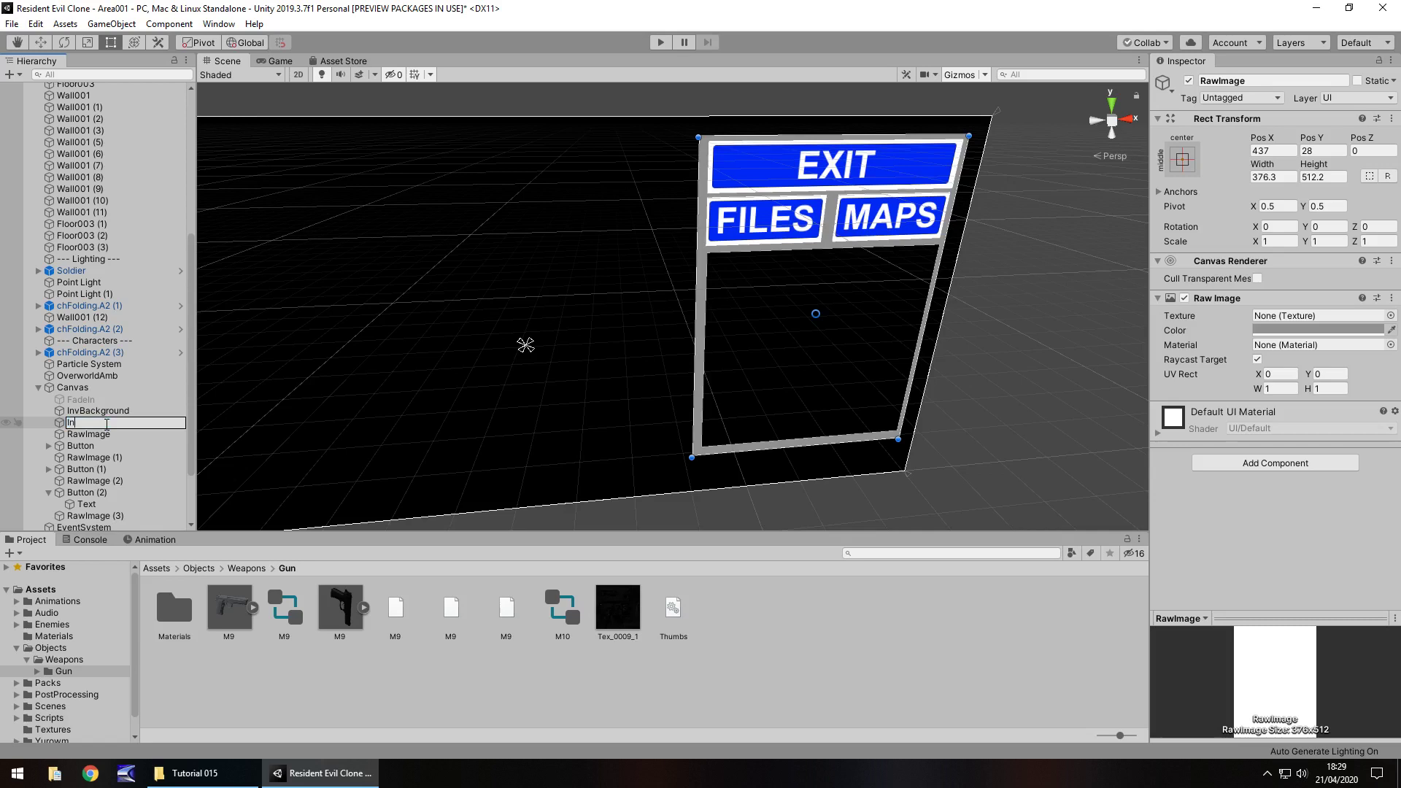
text(vRightSec)
key(Return)
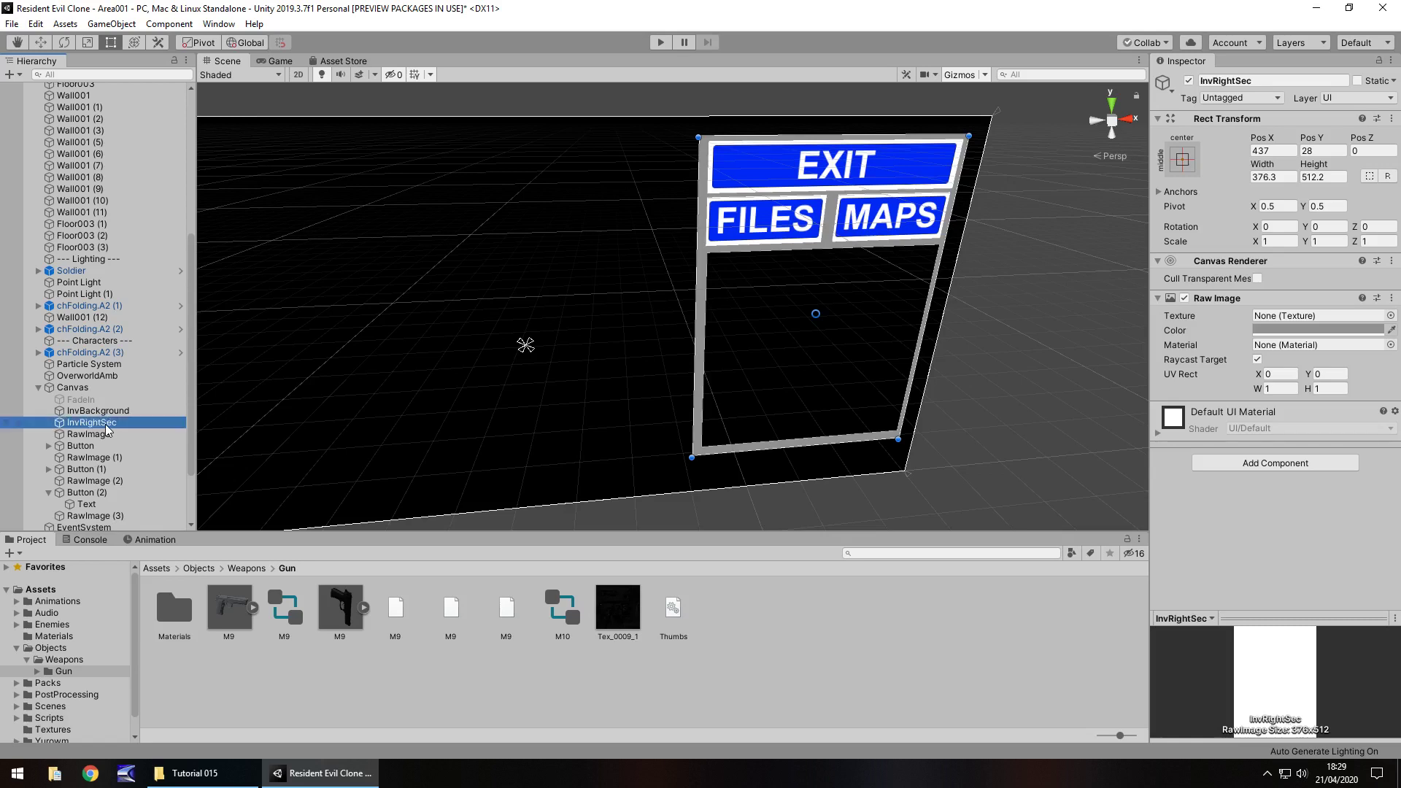
click(99, 434)
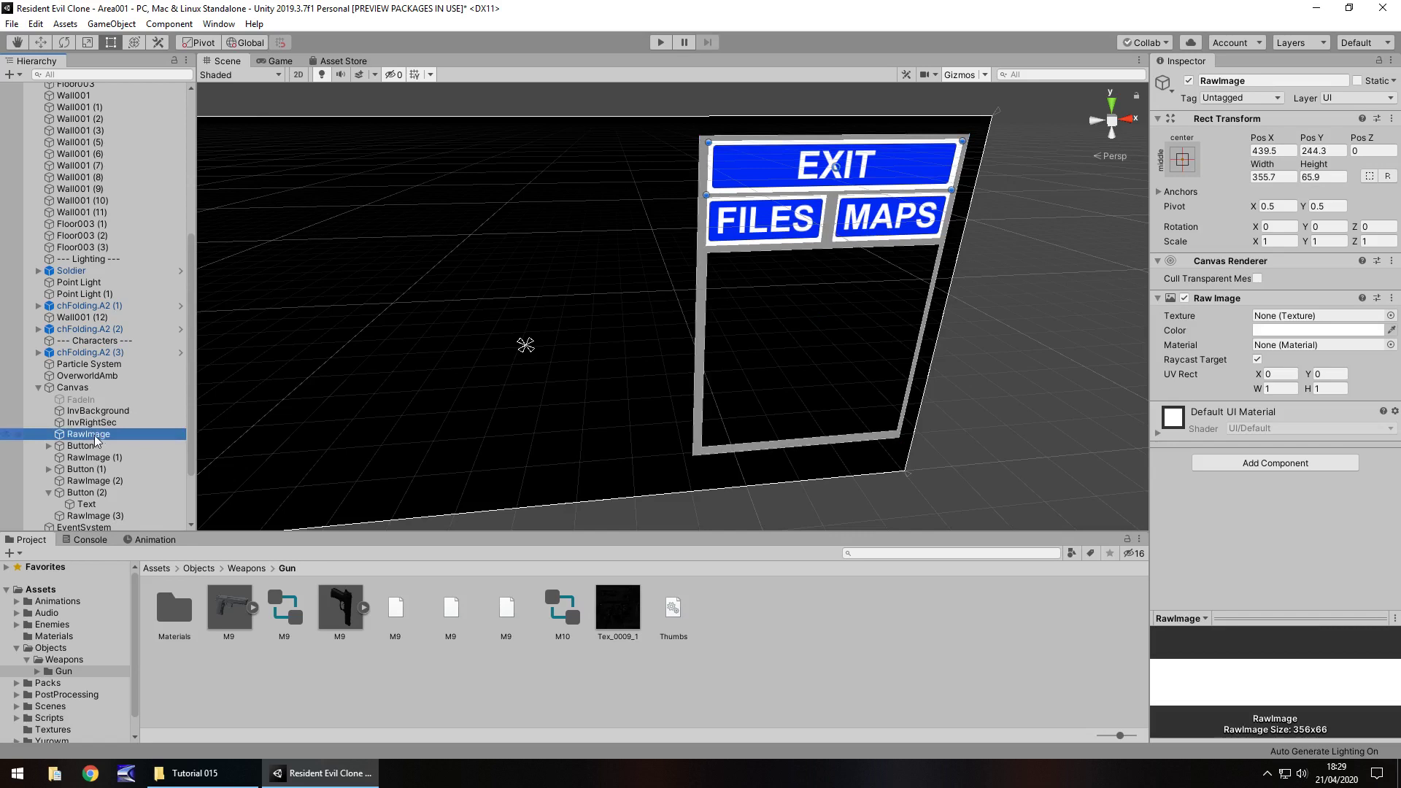
Nest the EXIT button under its backing image and name the backing ExitButton
drag(94, 435, 89, 437)
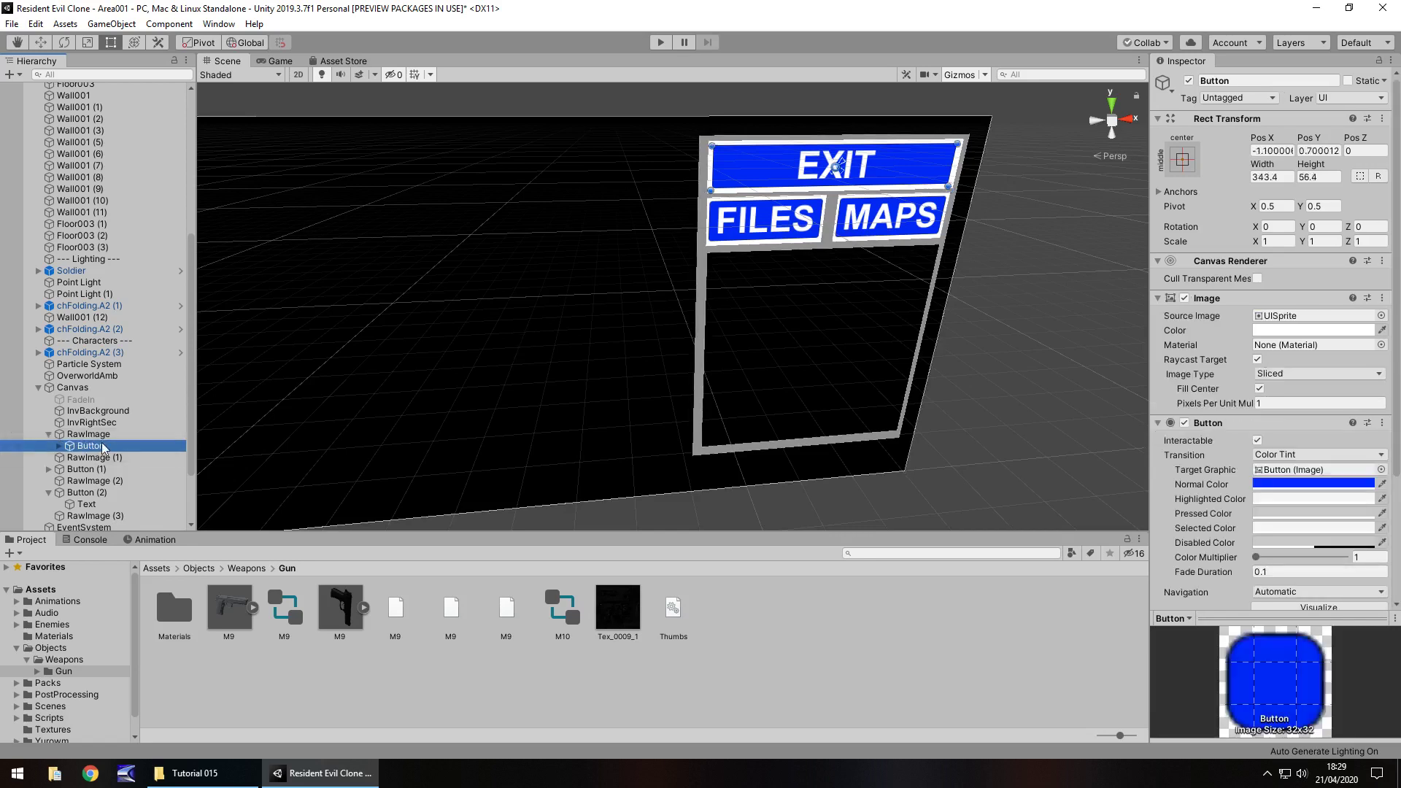
click(89, 436)
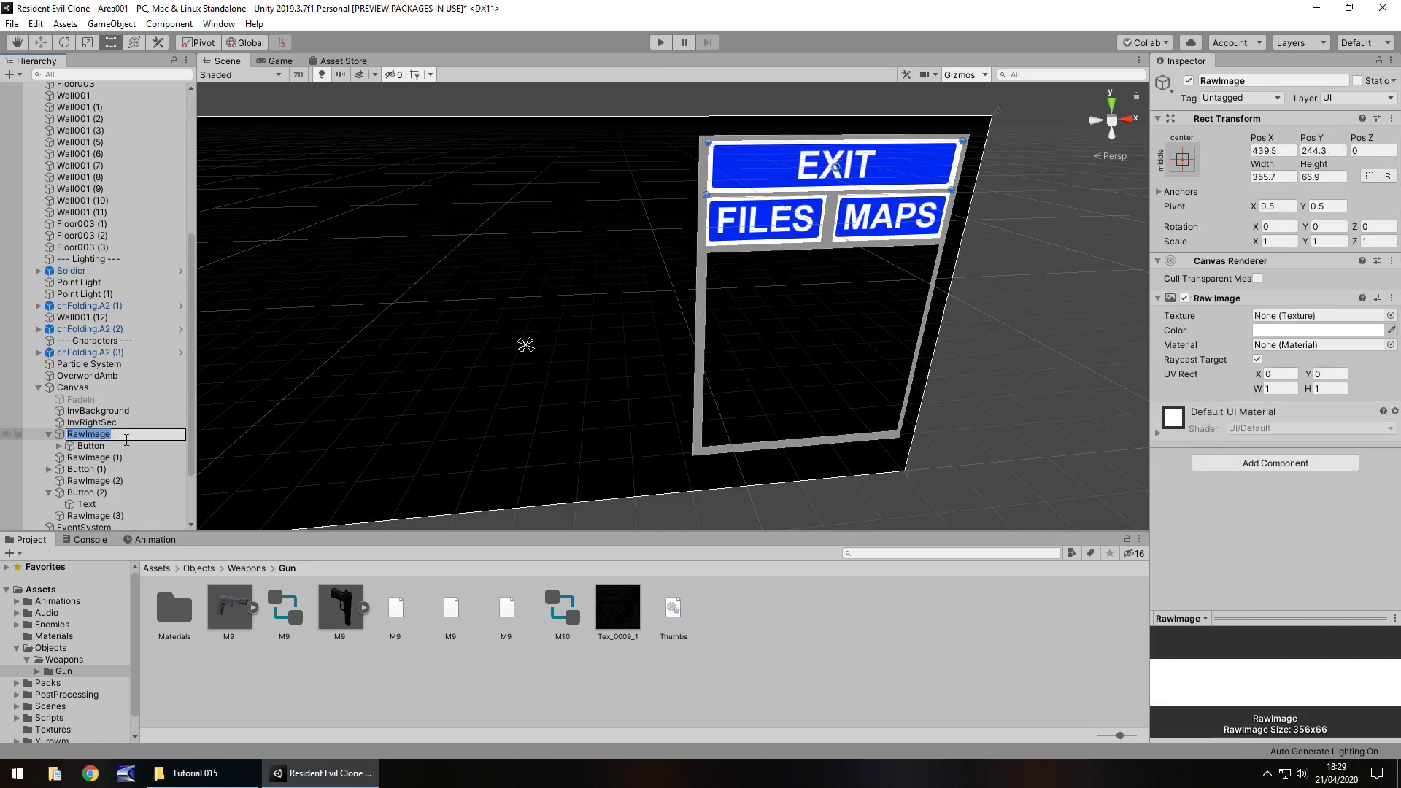
text(ExitButton)
key(Return)
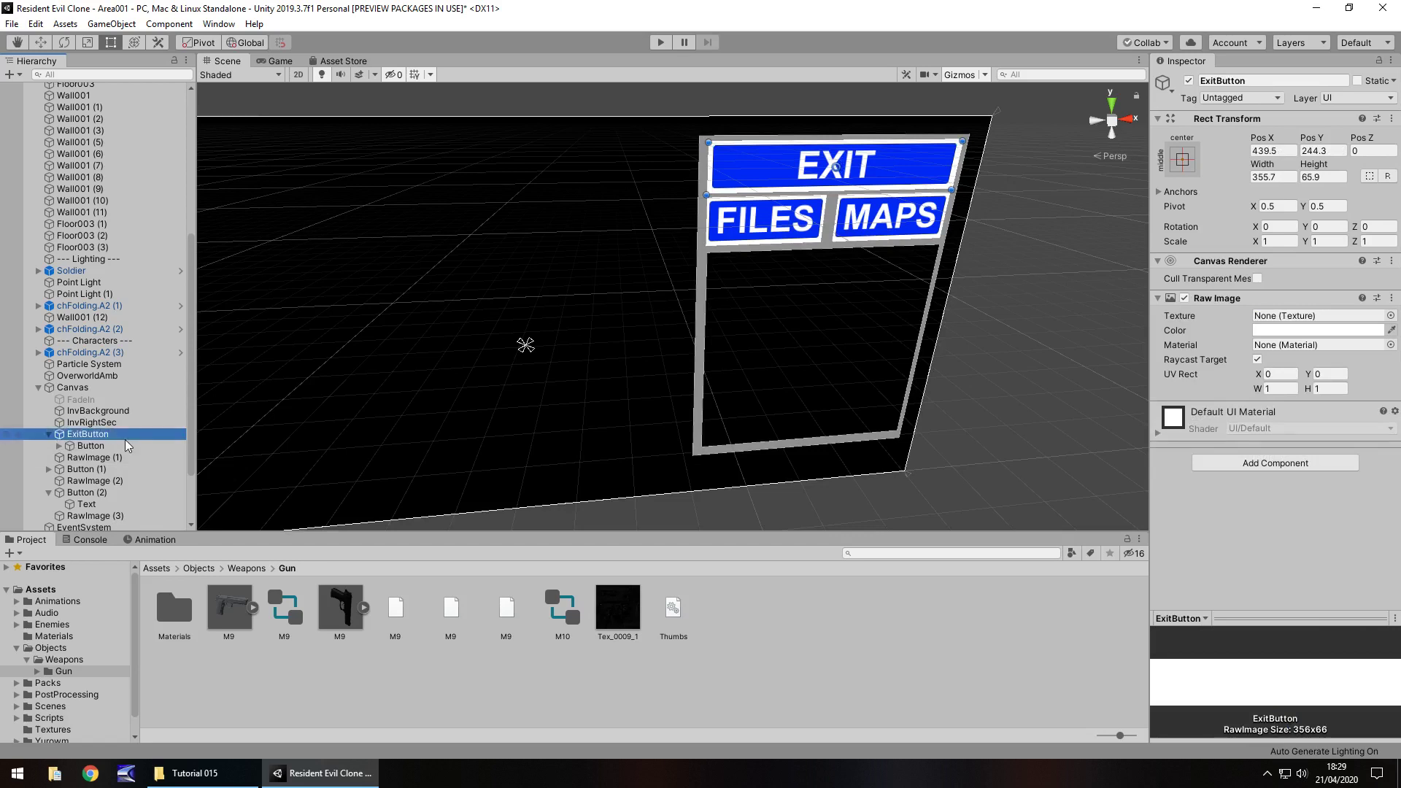
Nest Button (1) under RawImage (1) and rename RawImage (1) FilesButton
click(92, 458)
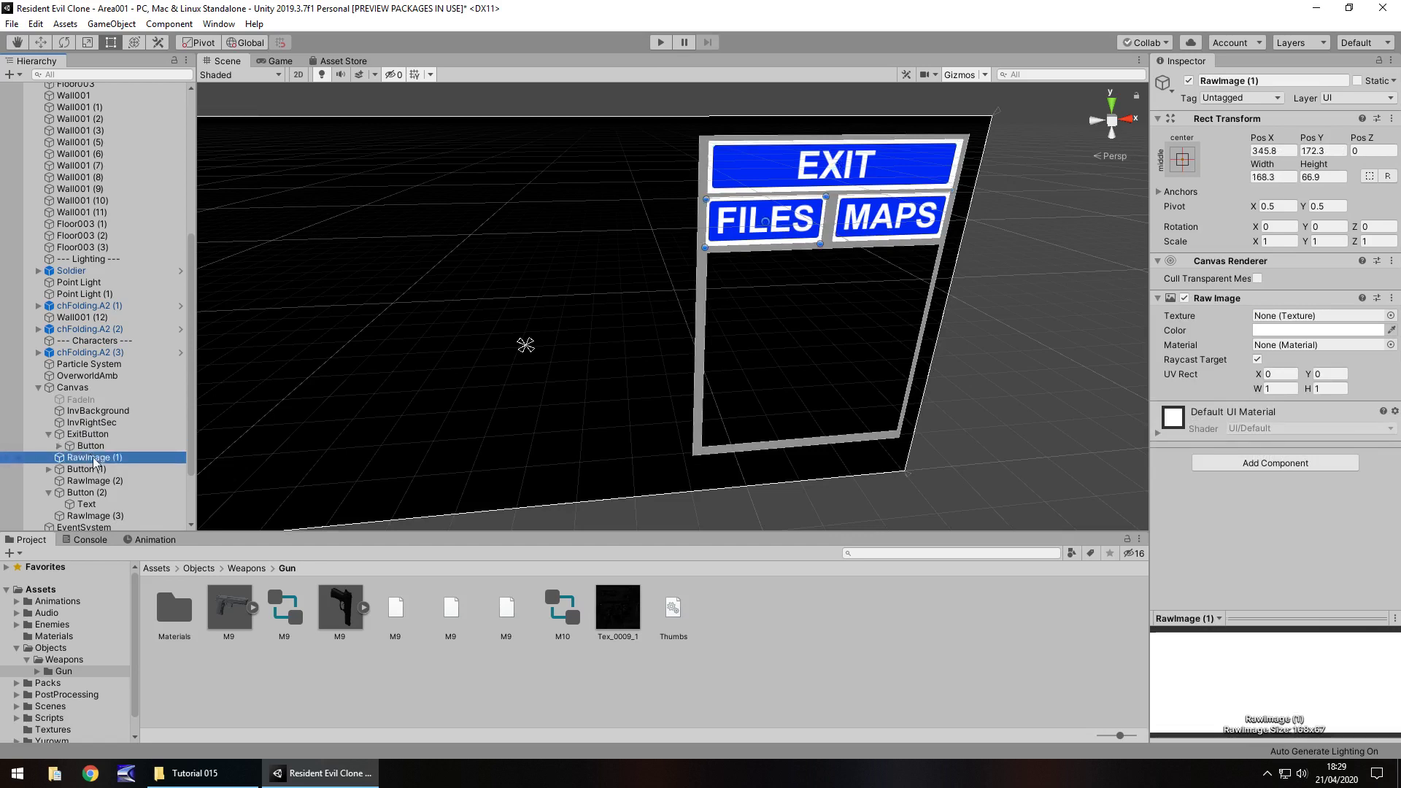
drag(95, 461, 89, 458)
click(91, 458)
click(92, 456)
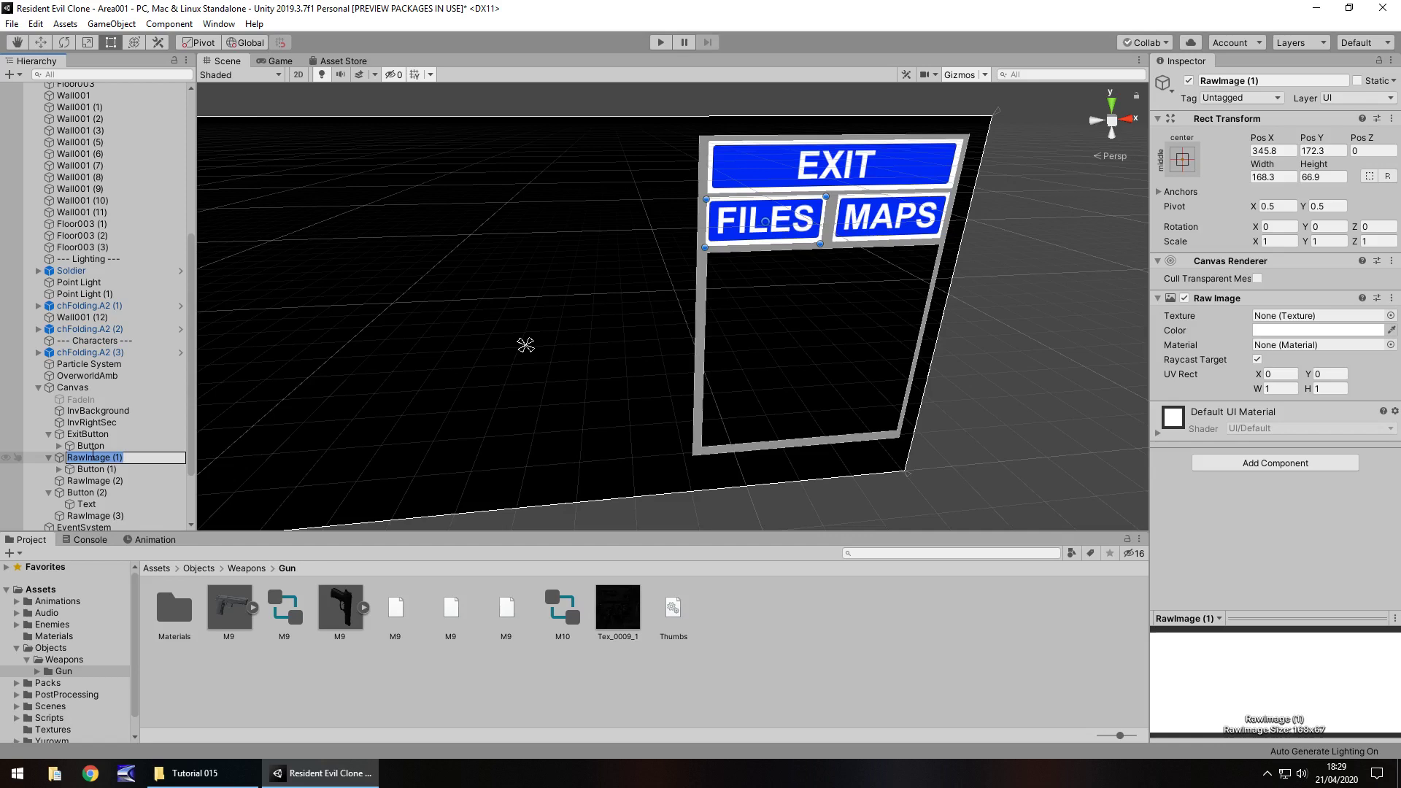
text(FilesButton)
key(Return)
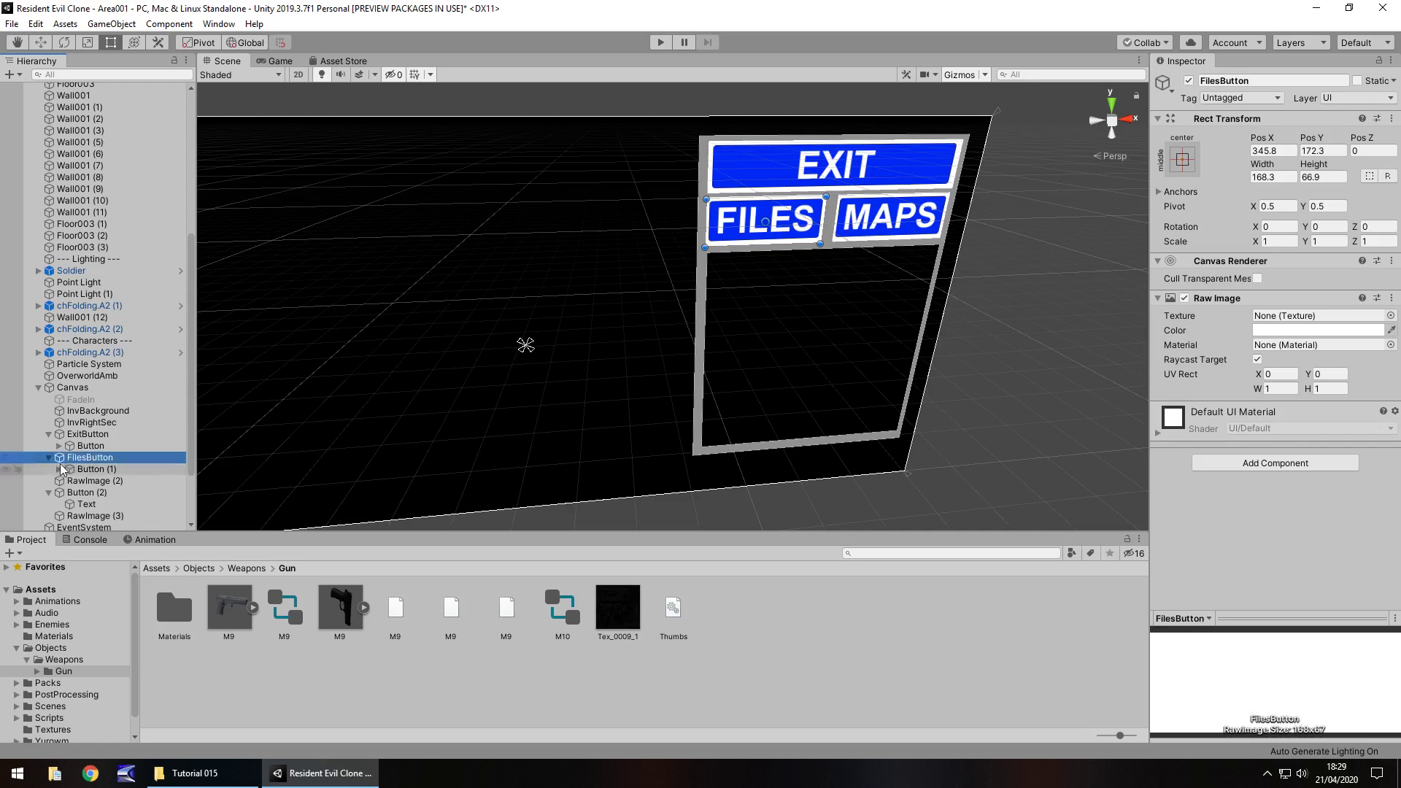
Nest Button (2) under RawImage (2) and rename RawImage (2) MapsButton
click(49, 434)
click(49, 446)
click(83, 469)
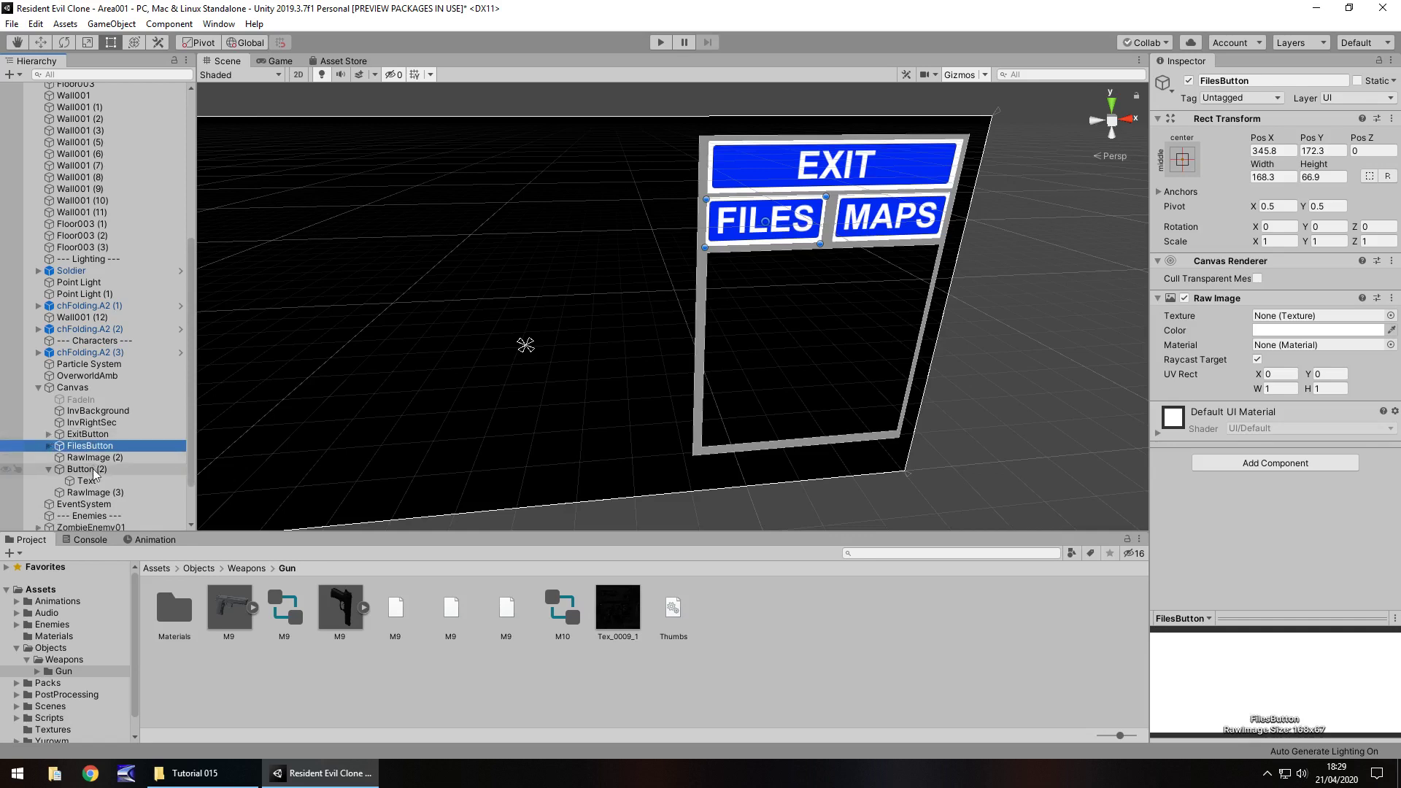
drag(83, 471, 100, 459)
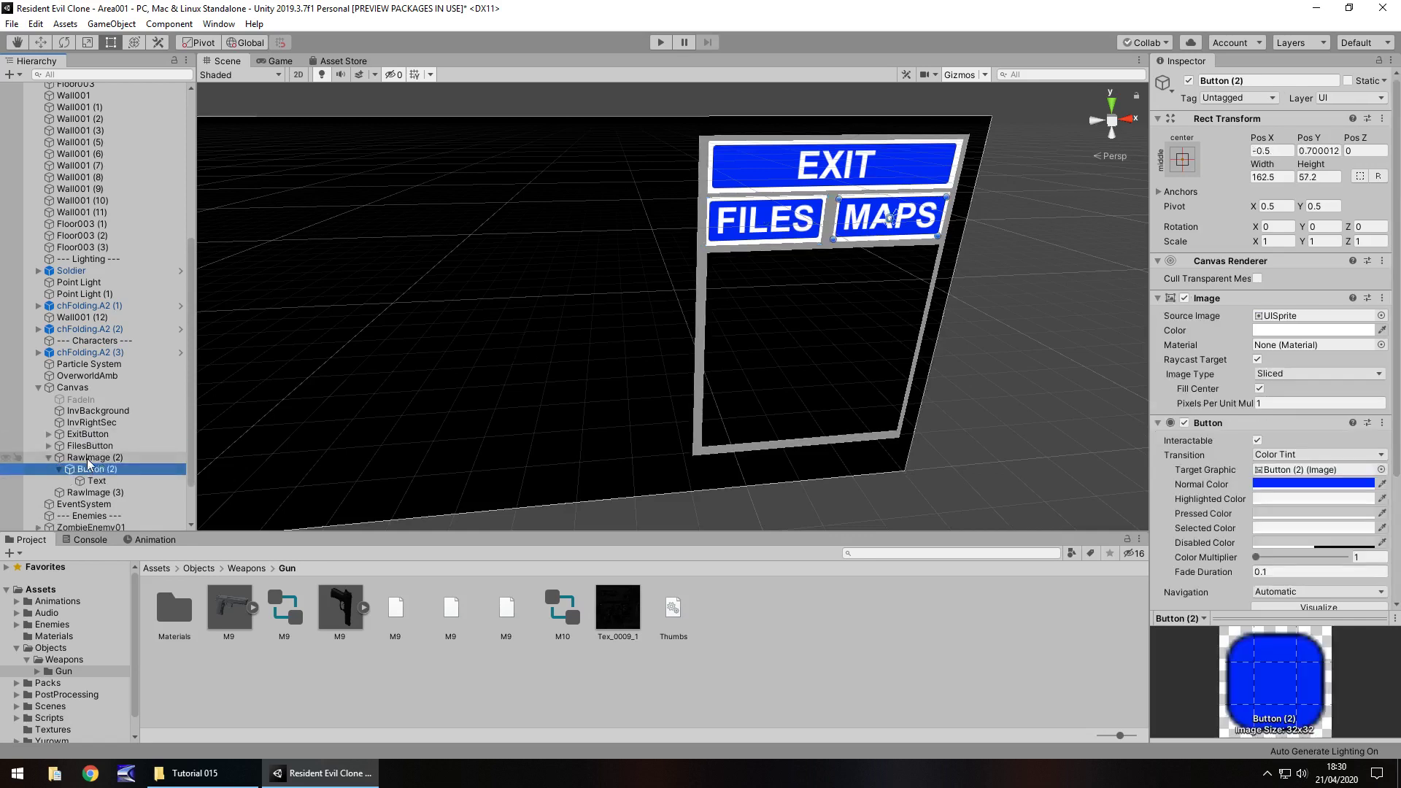
click(98, 458)
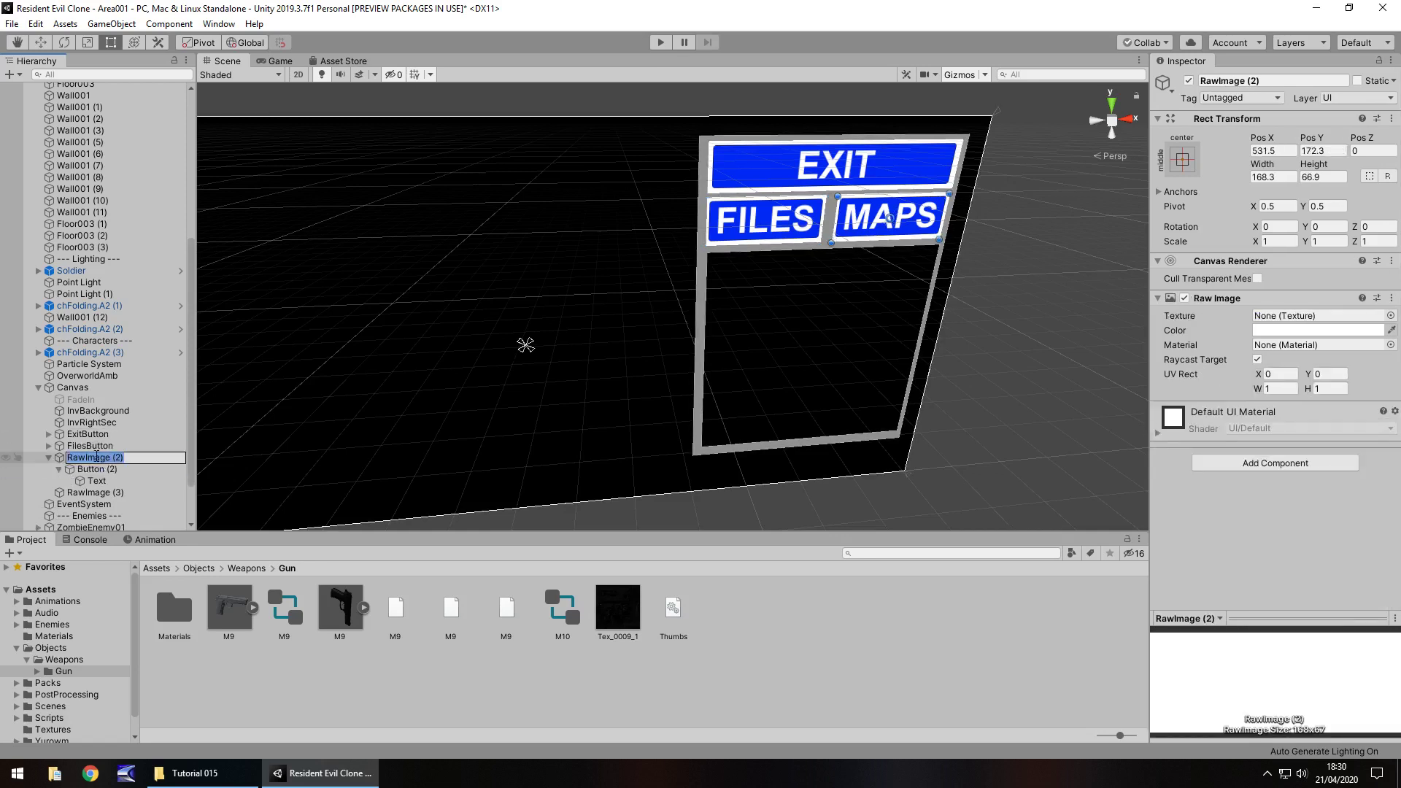
text(MapsButton)
key(Return)
click(49, 457)
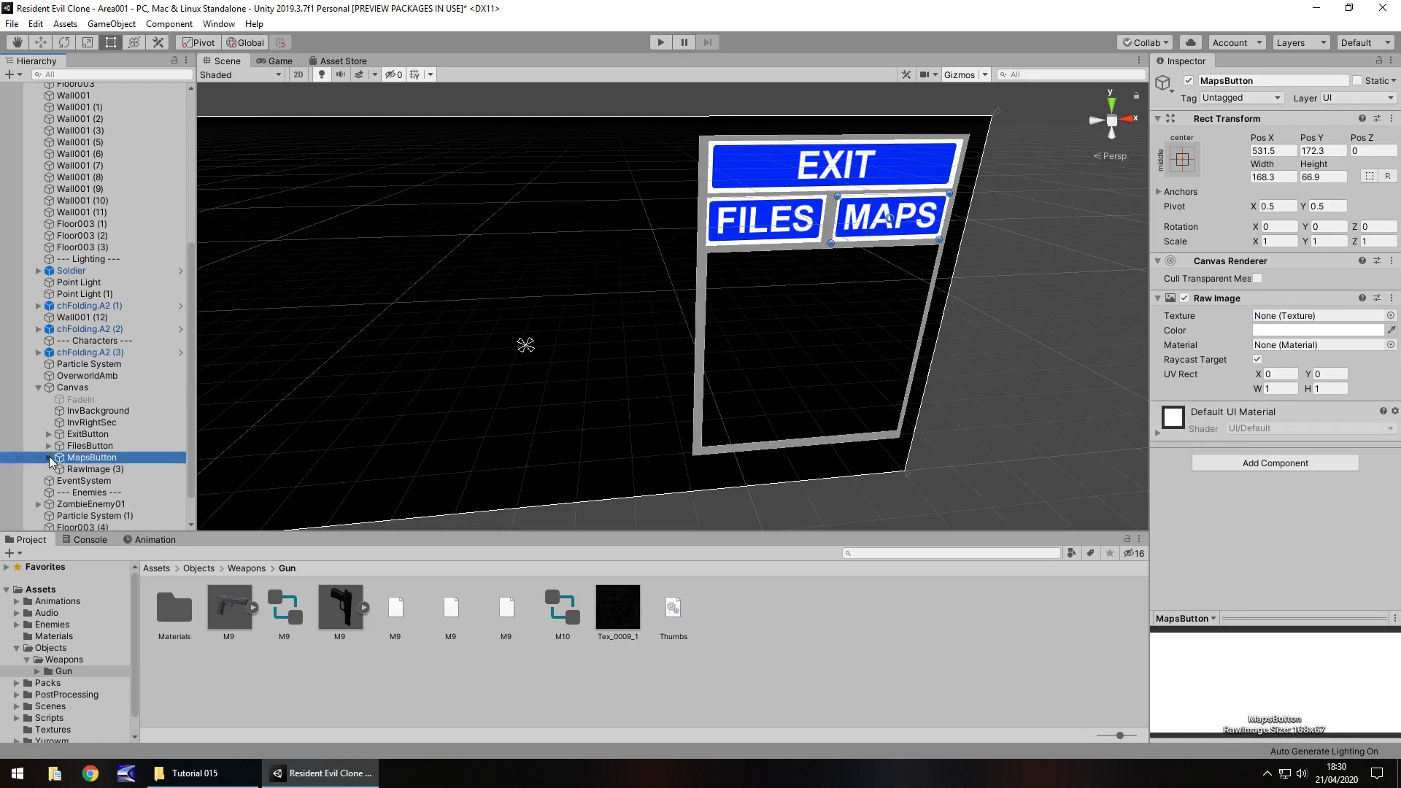
Rename the black RawImage (3) panel to InvSelection
click(79, 469)
click(80, 468)
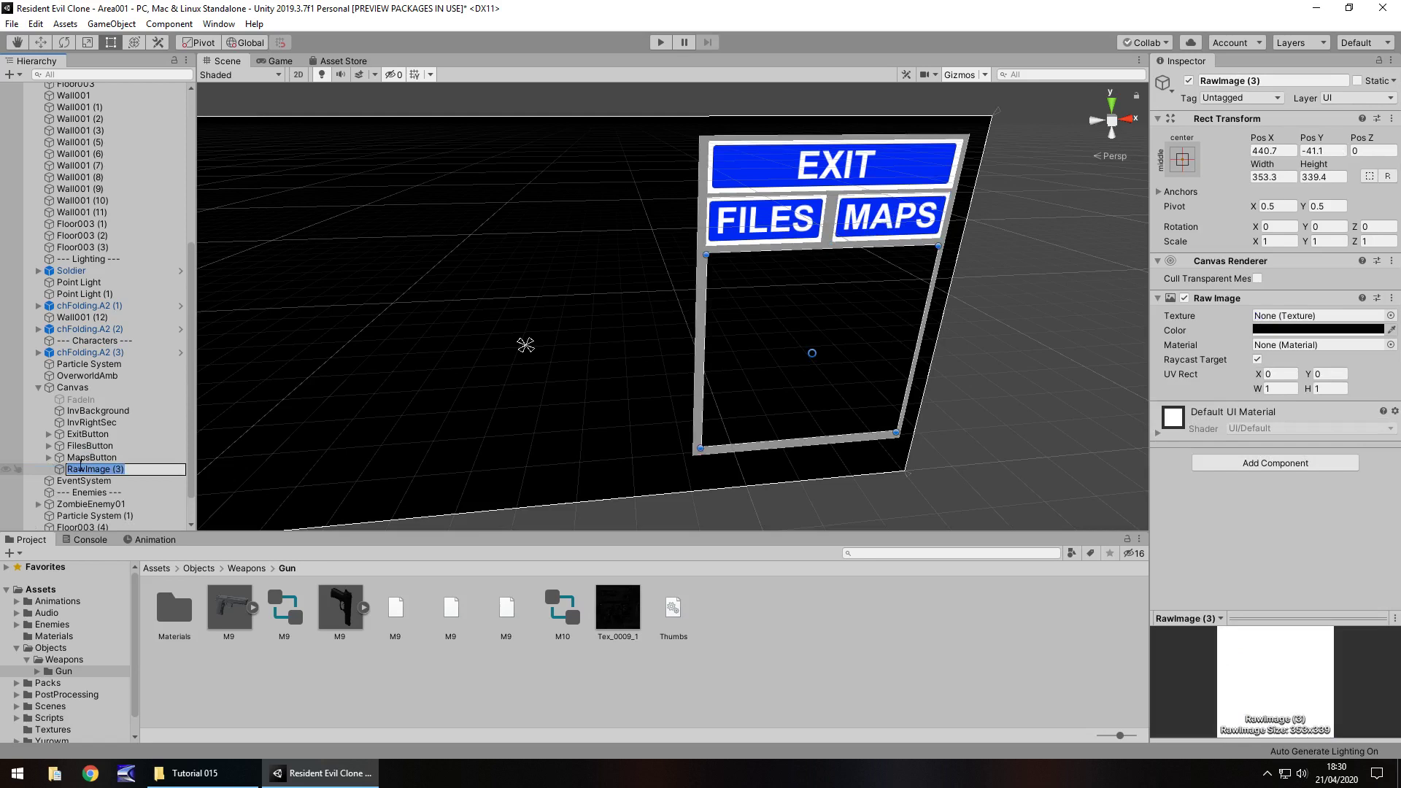
key(BackSpace)
text(InvSelection)
key(Return)
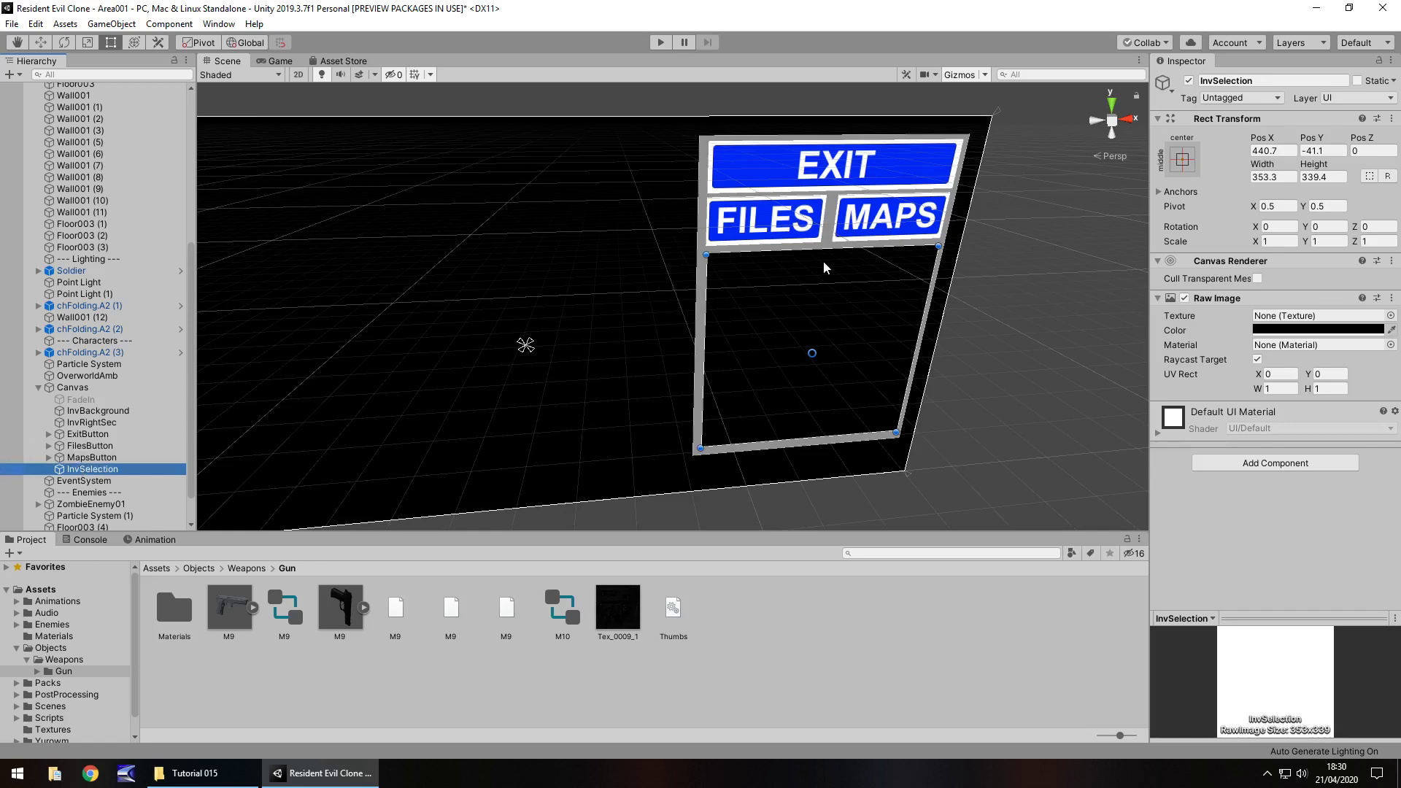
Add a UI Button inside InvSelection and size it as the top-left slot
right_click(80, 473)
mouse_move(142, 718)
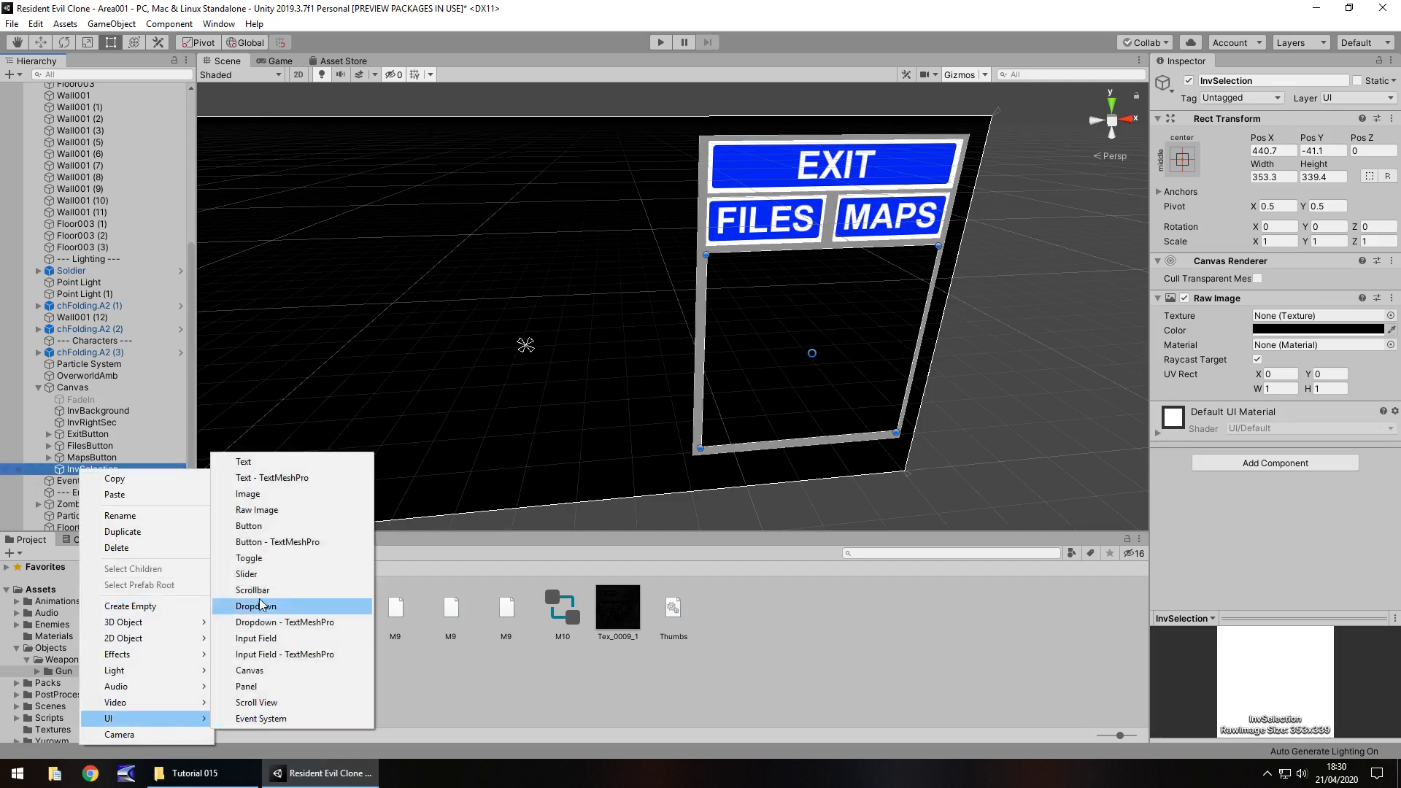
click(248, 526)
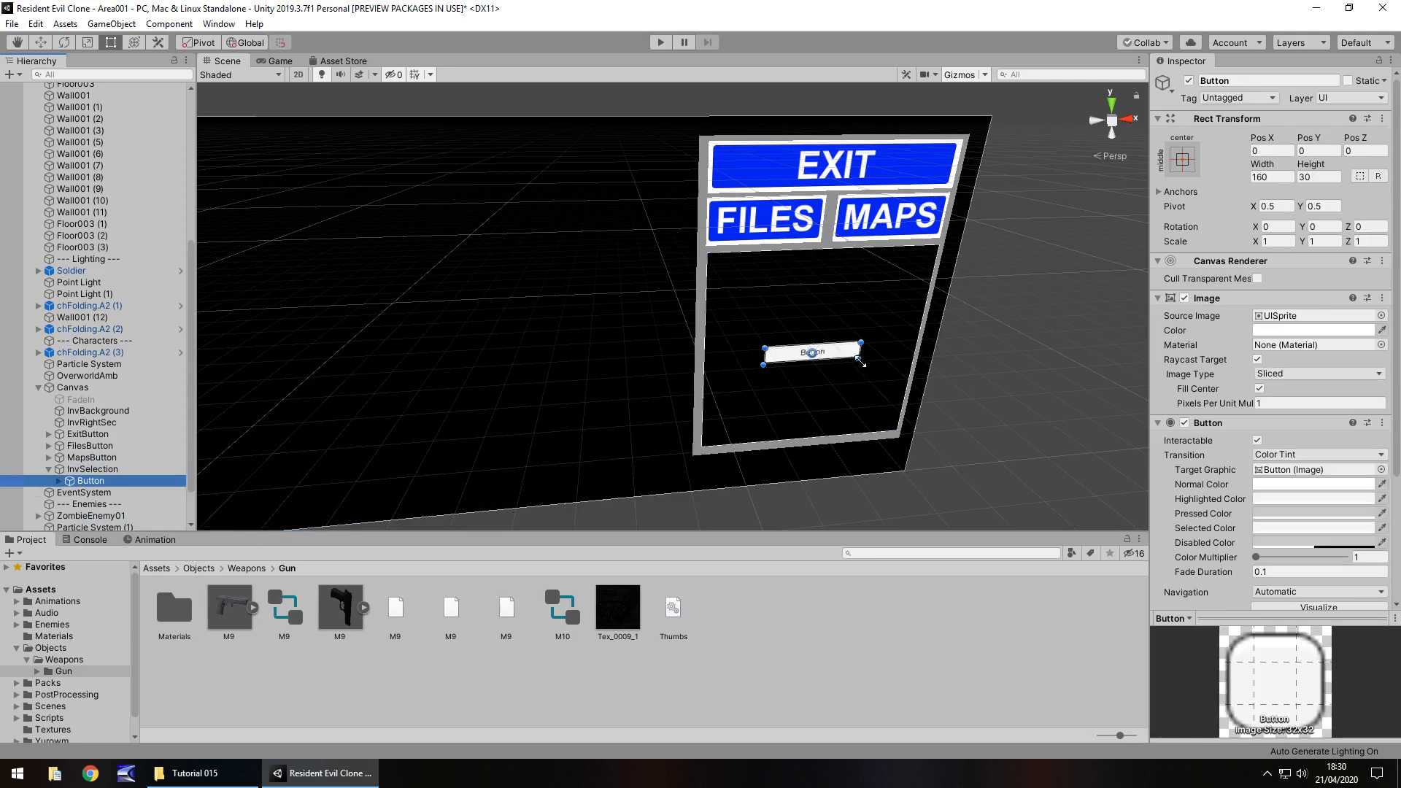
drag(847, 356, 789, 315)
right_drag(1051, 334, 1073, 299)
Duplicate the slot into two more stacked below and one copy at top right
click(99, 480)
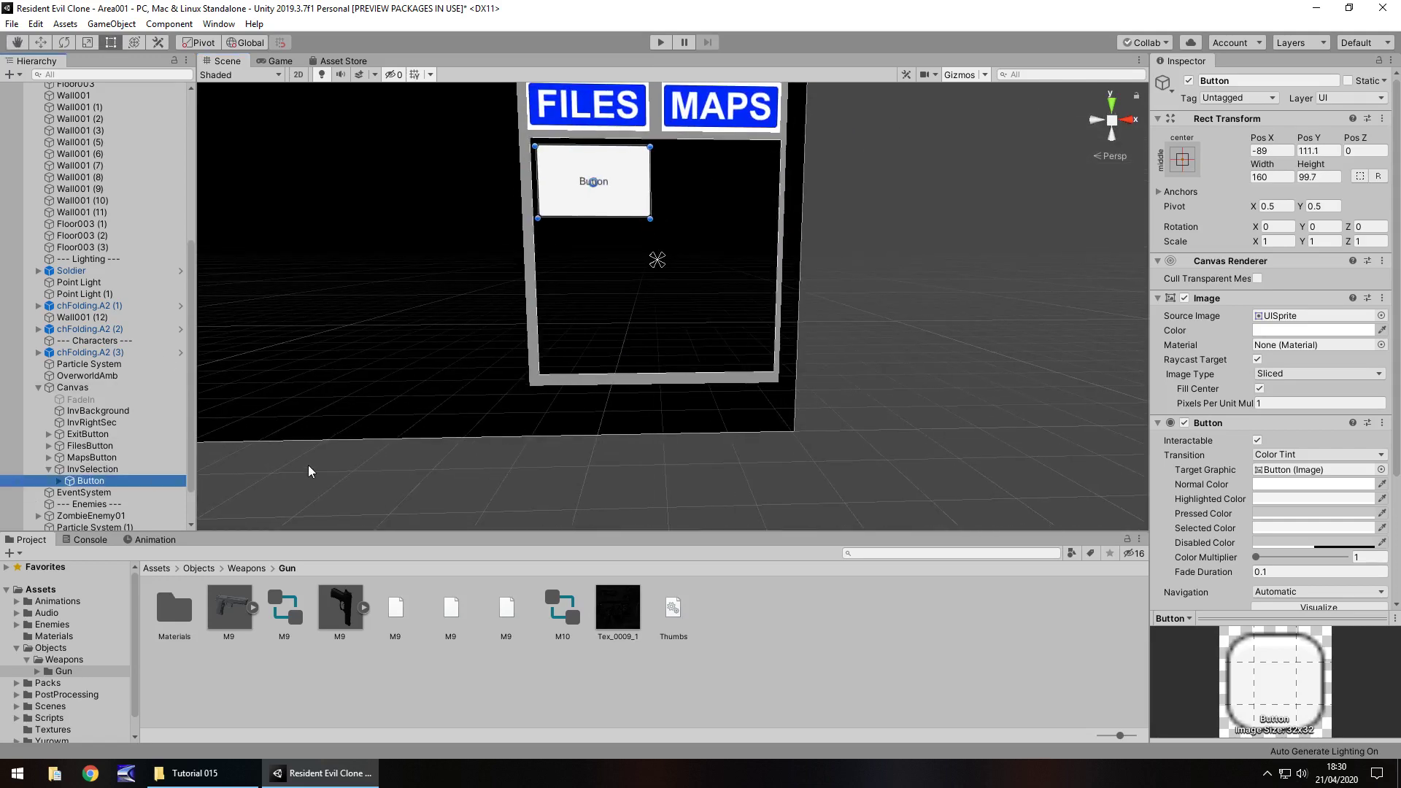
key(ctrl+d)
drag(625, 203, 626, 328)
key(ctrl+d)
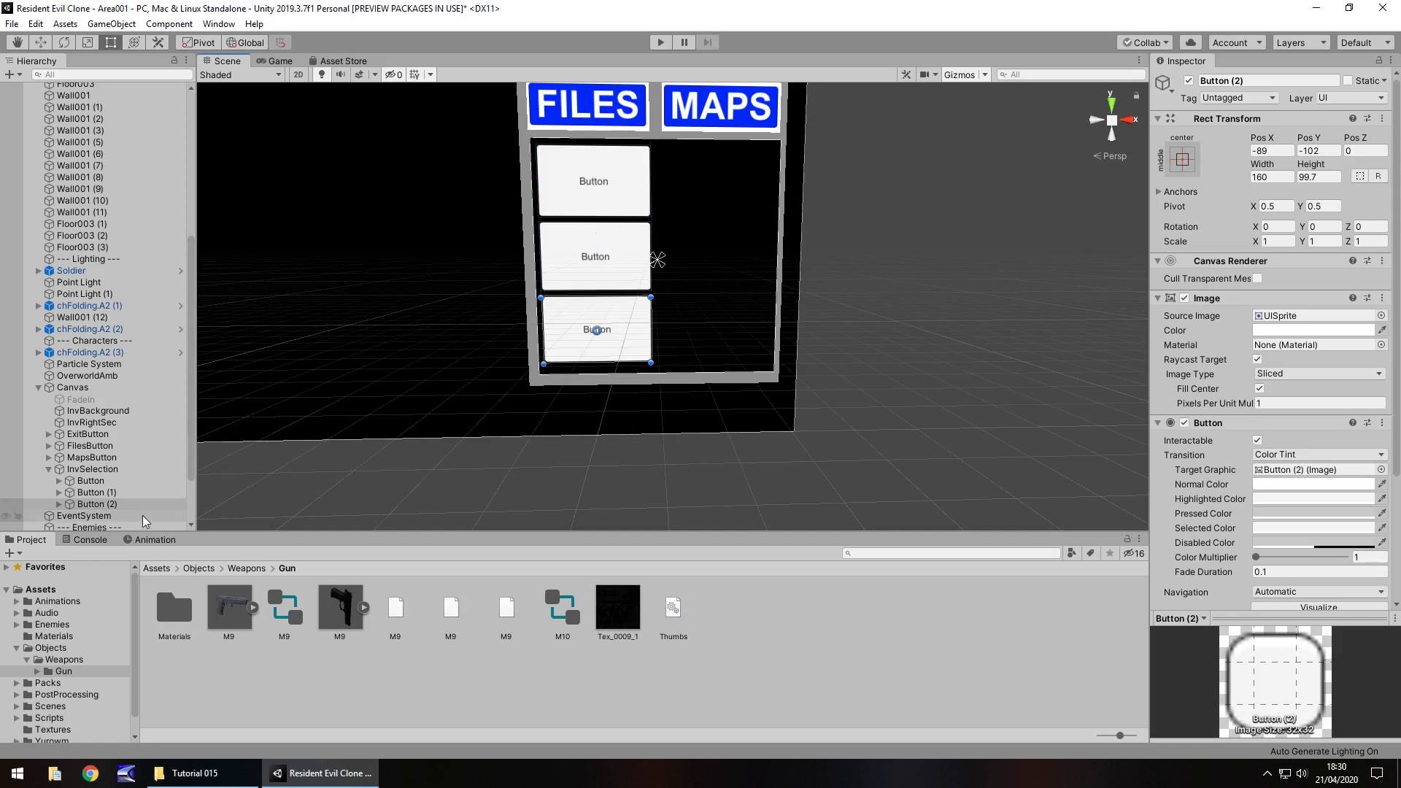
click(587, 190)
key(ctrl+d)
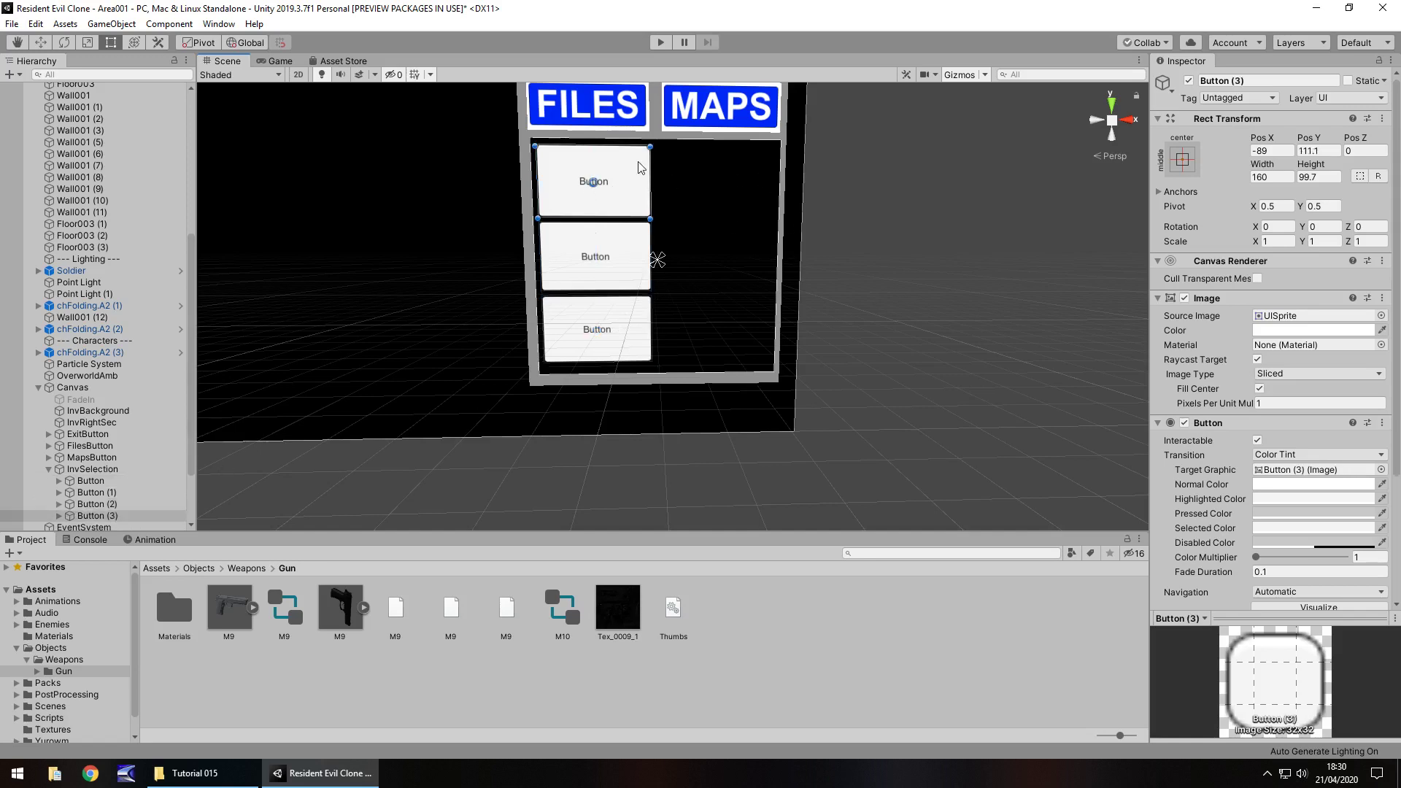
drag(644, 168, 764, 179)
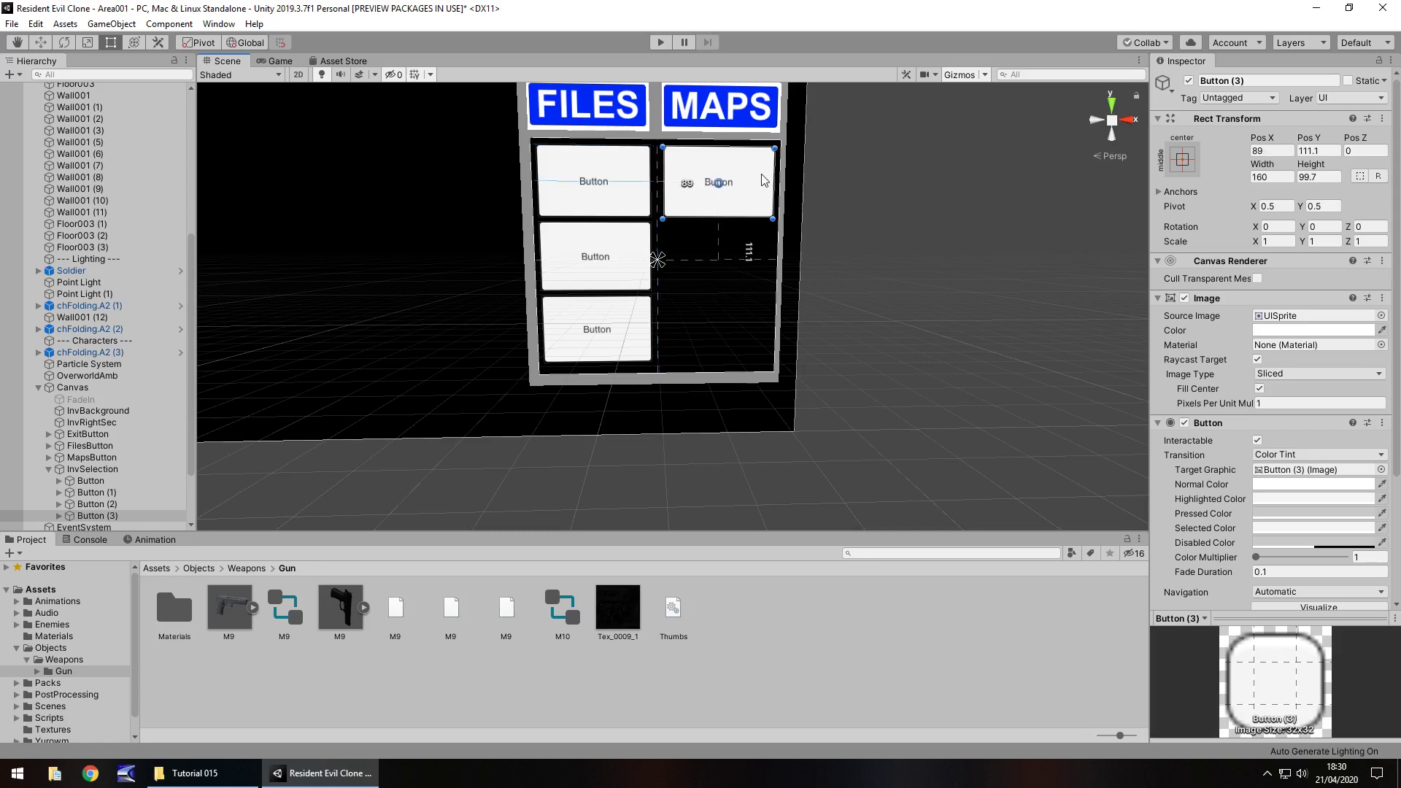
Delete the extra top-right copy and widen the three left buttons to 169
key(Delete)
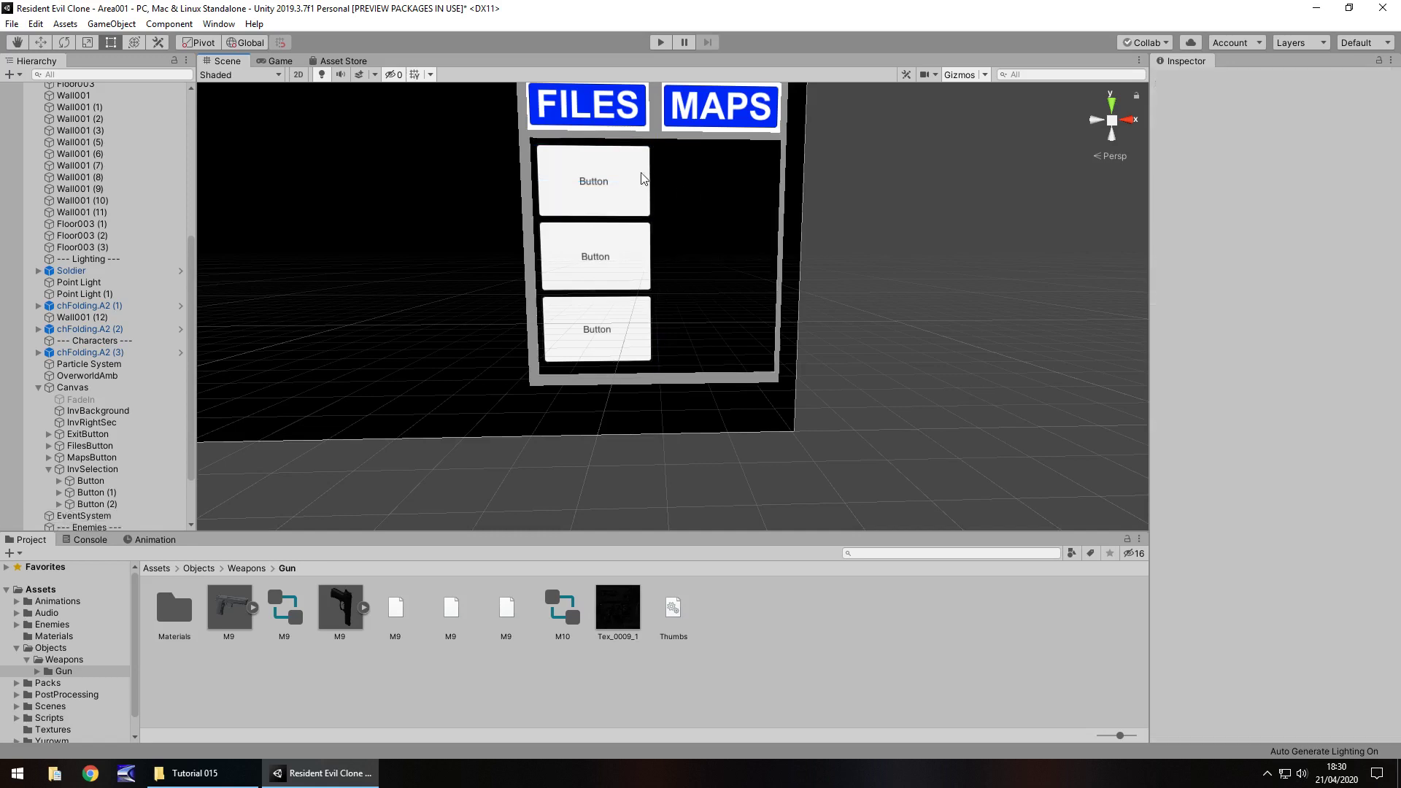
click(642, 179)
drag(650, 180, 655, 180)
click(647, 259)
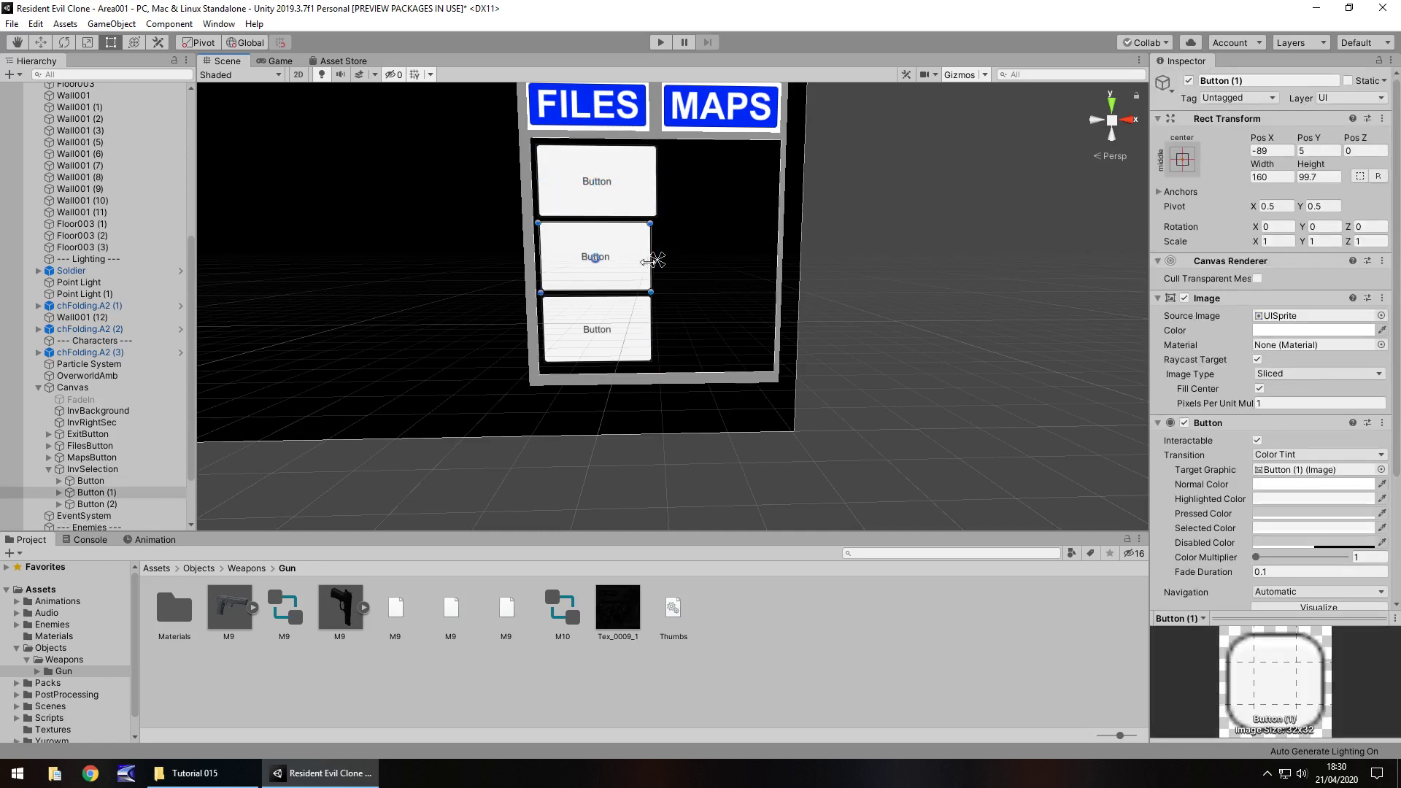
drag(652, 259, 657, 259)
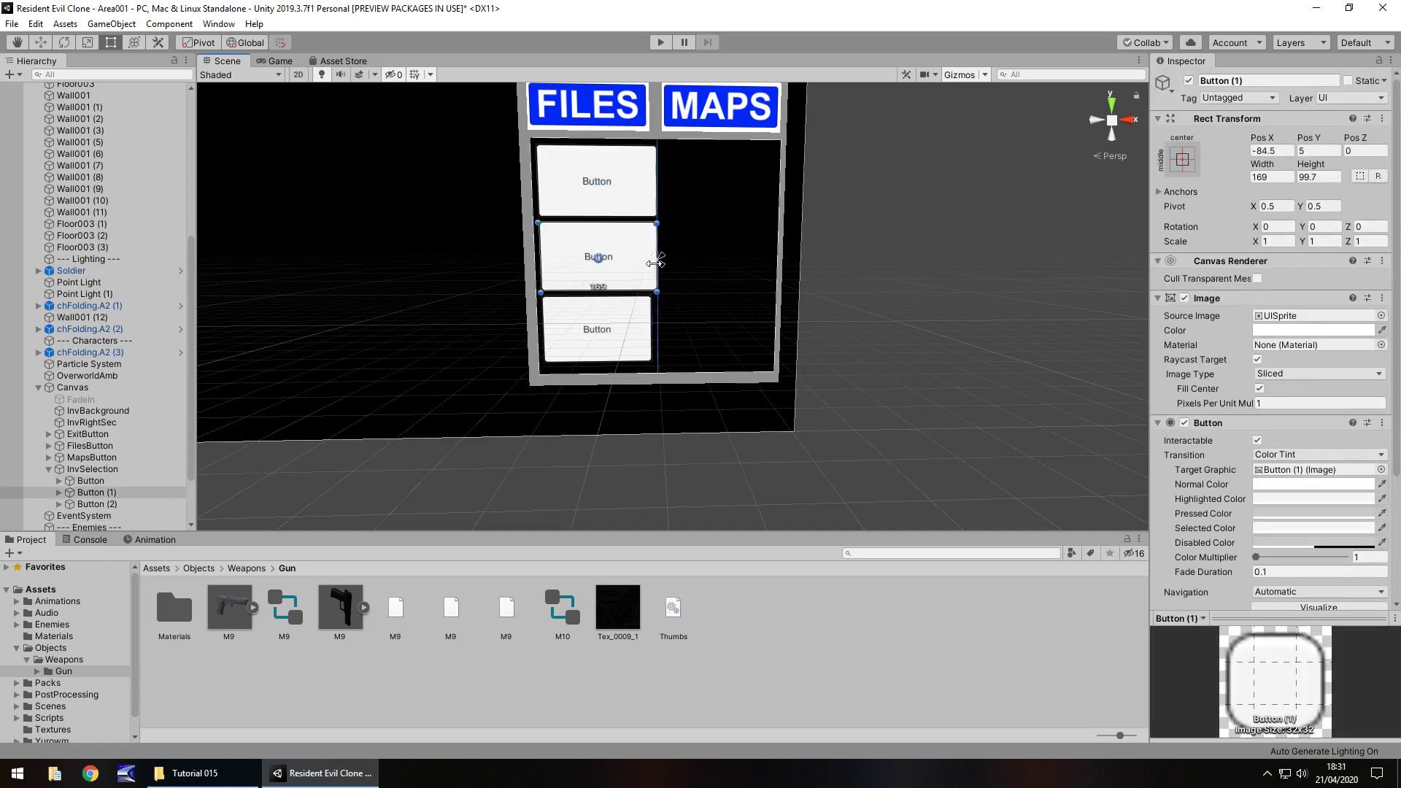
click(647, 332)
drag(651, 332, 656, 332)
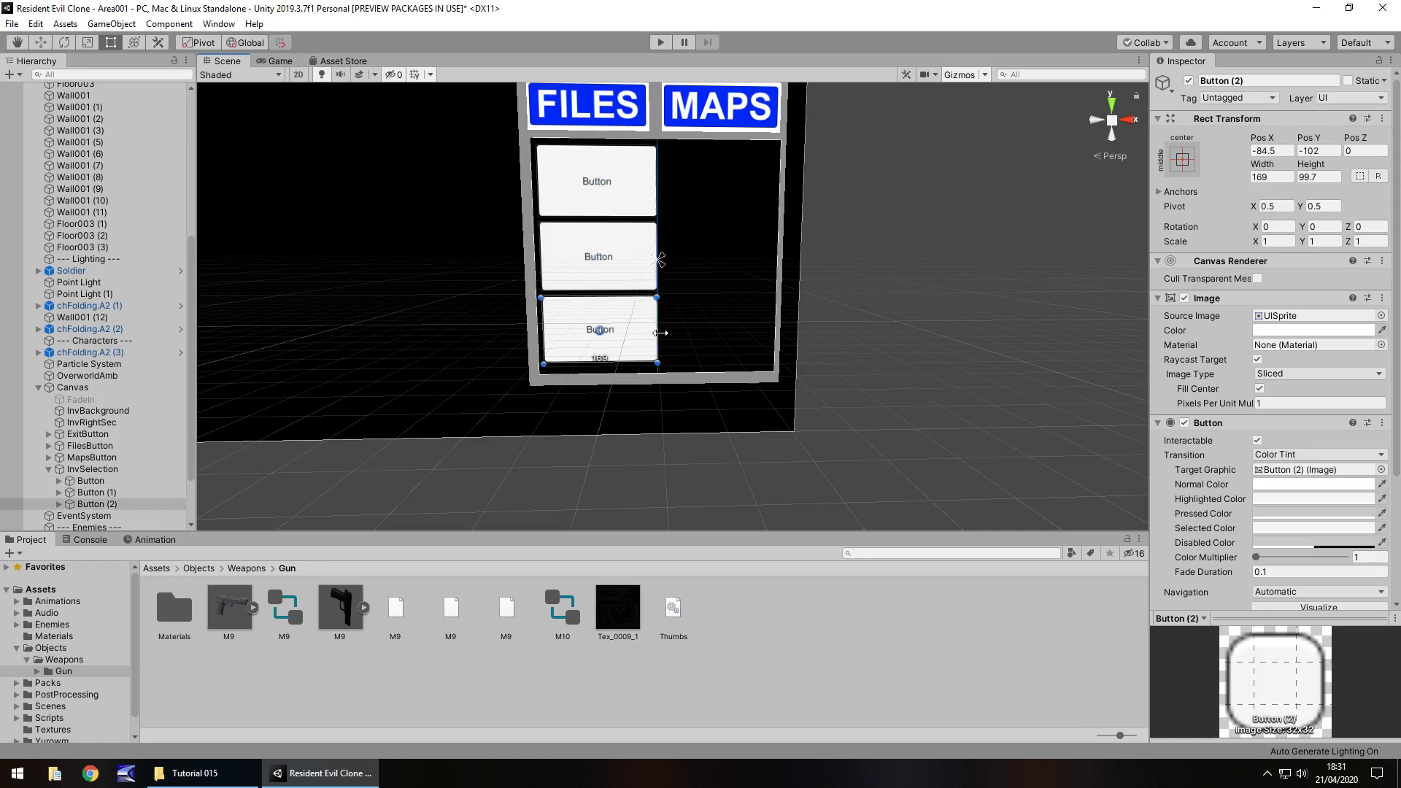
Duplicate the top, middle and bottom left buttons into the right column
click(647, 163)
key(ctrl+d)
drag(653, 188, 759, 197)
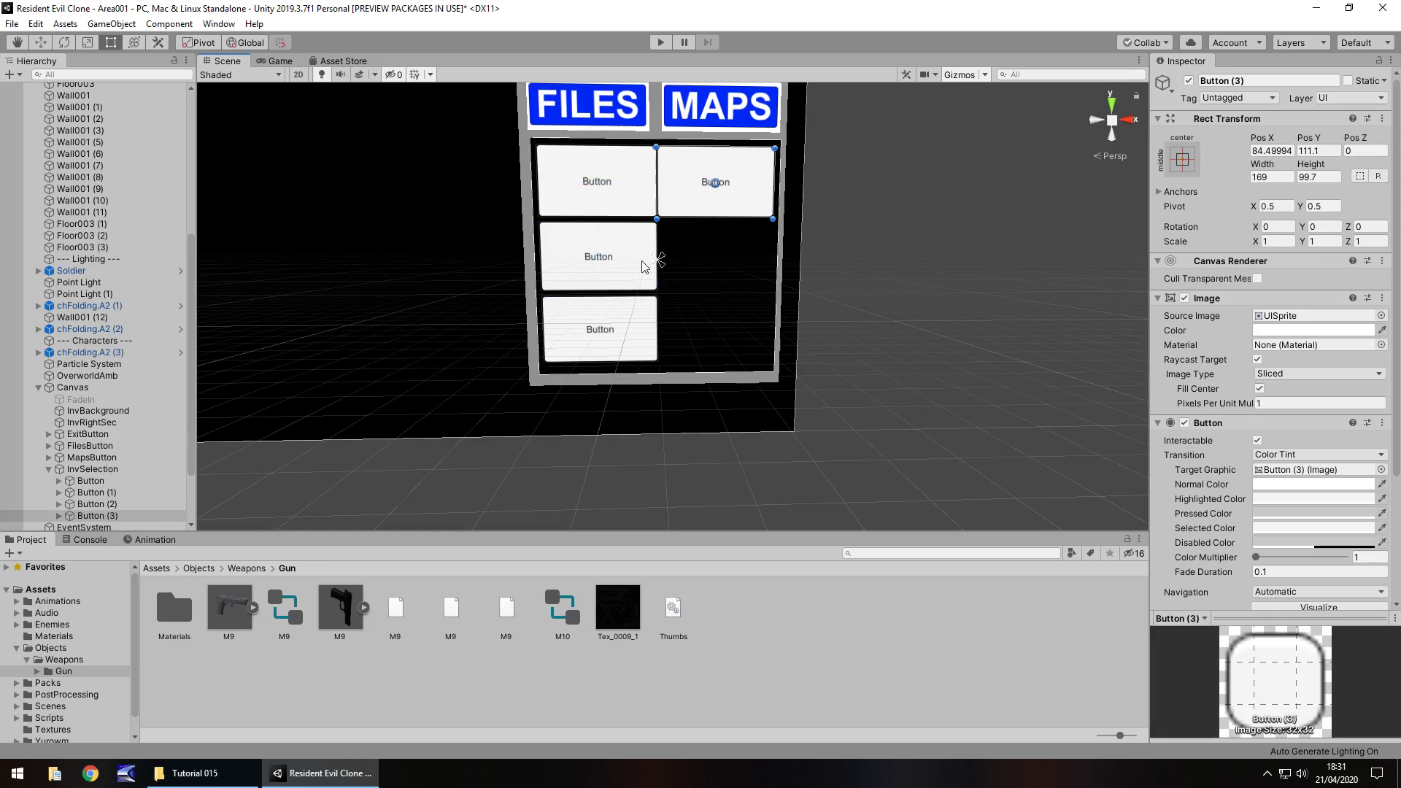
click(633, 245)
key(ctrl+d)
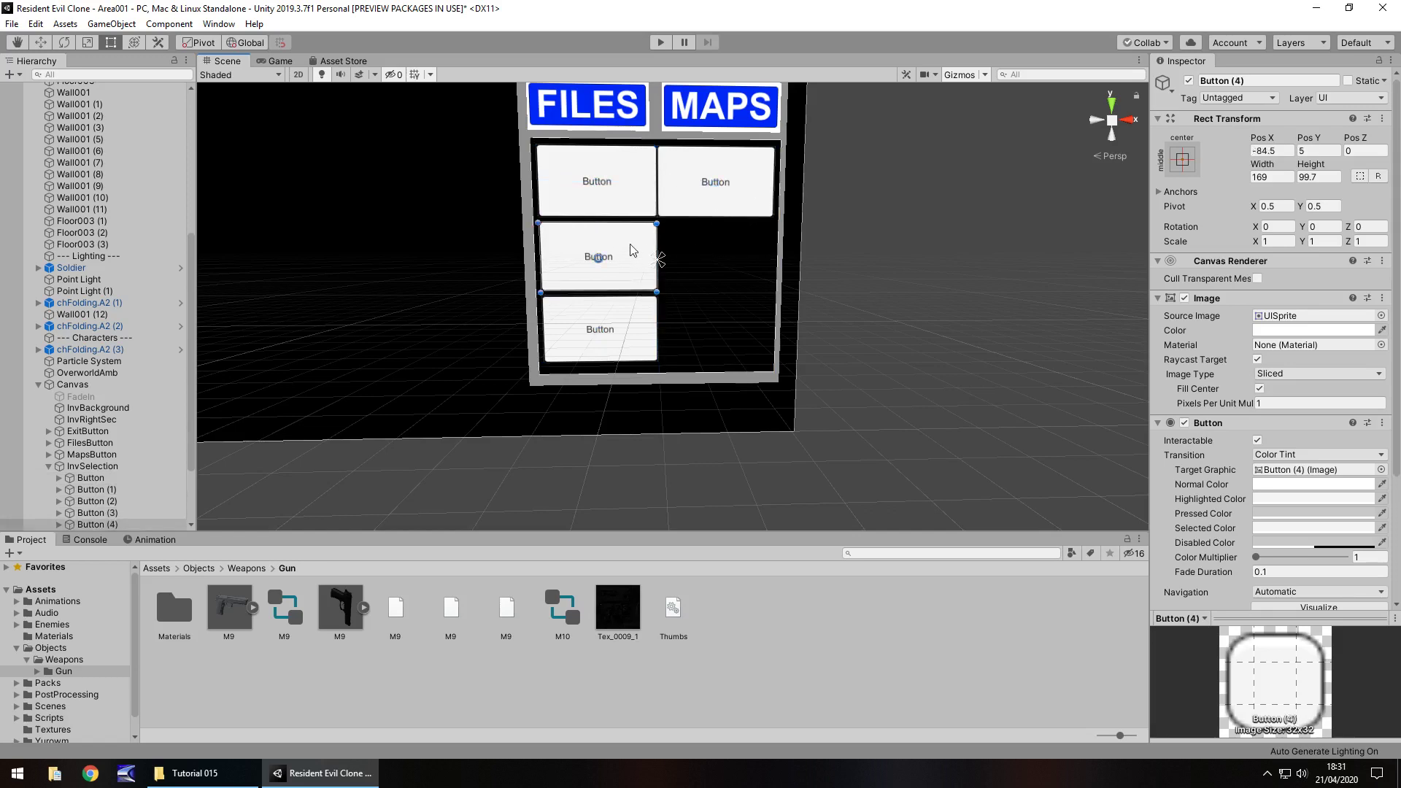
drag(632, 254, 749, 254)
click(638, 314)
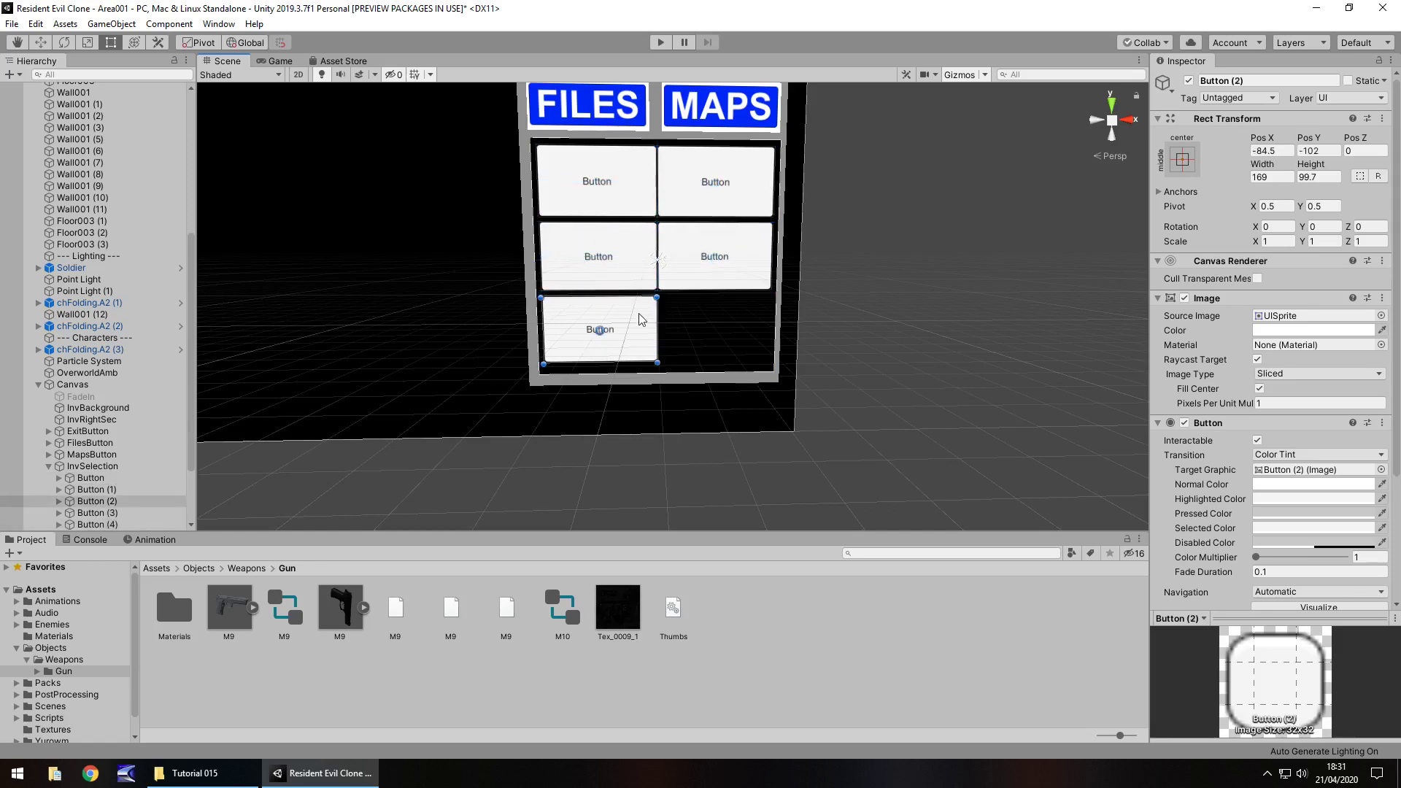
key(ctrl+d)
drag(710, 315, 761, 315)
click(890, 310)
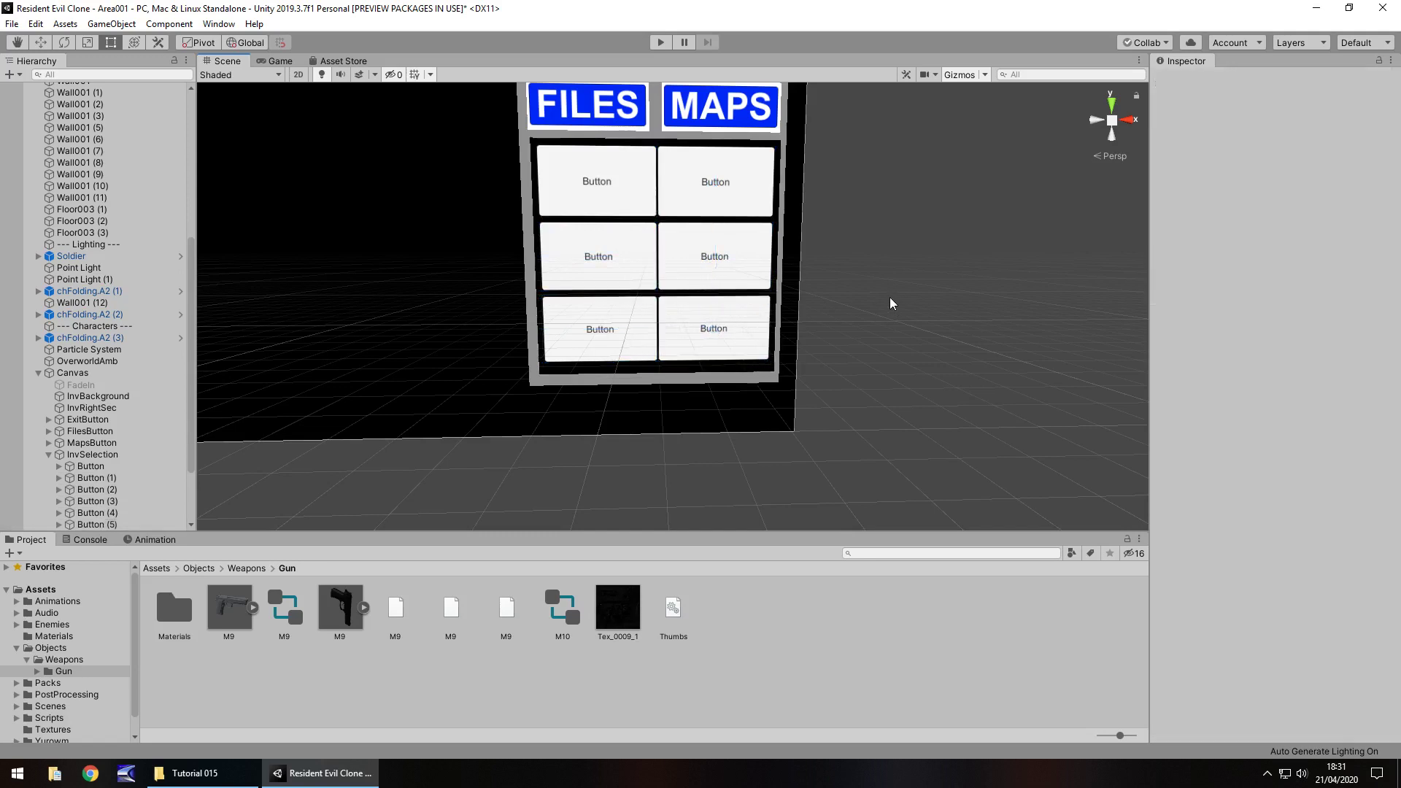
Rename the top-row buttons Slot1 and Slot2, moving Slot2 directly under Slot1 in the Hierarchy
click(636, 181)
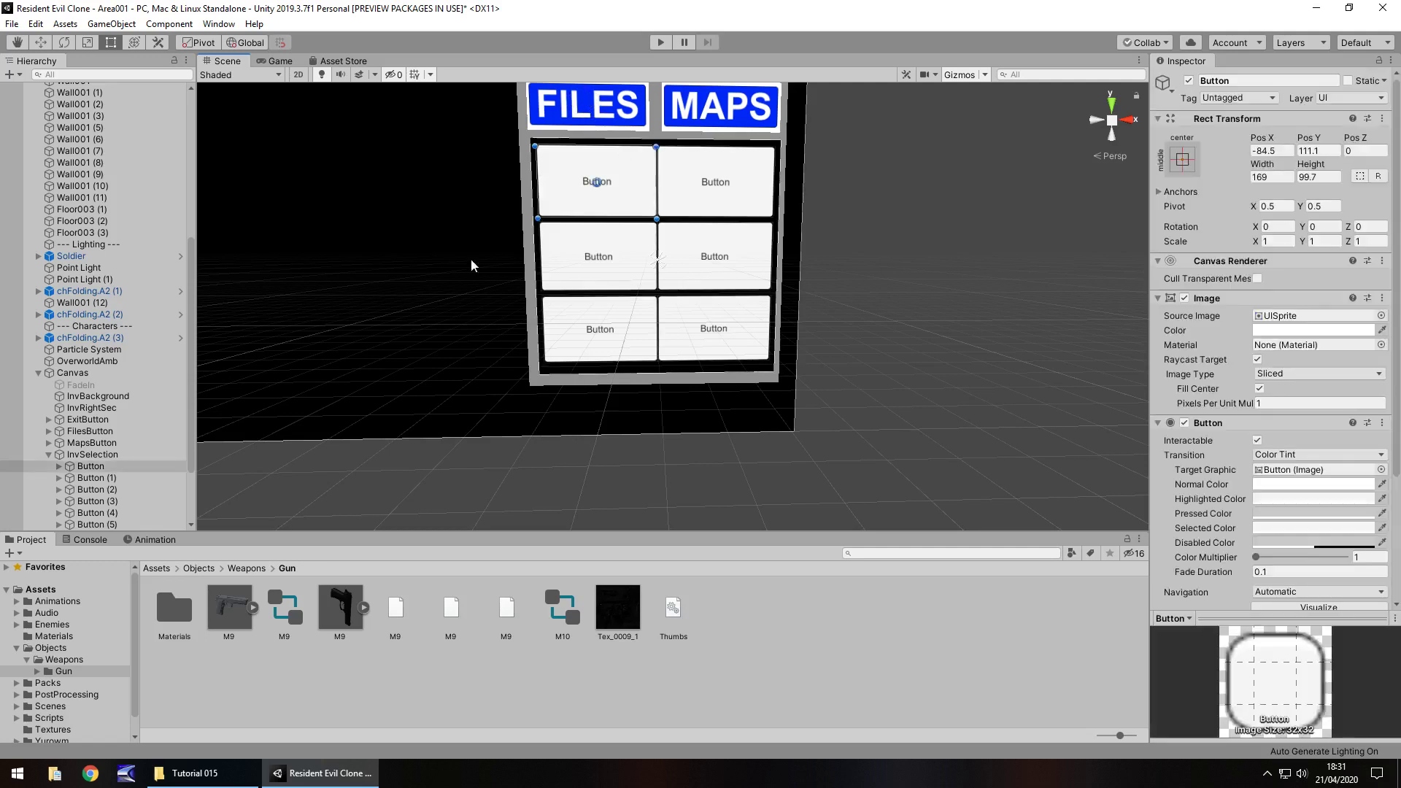
click(85, 466)
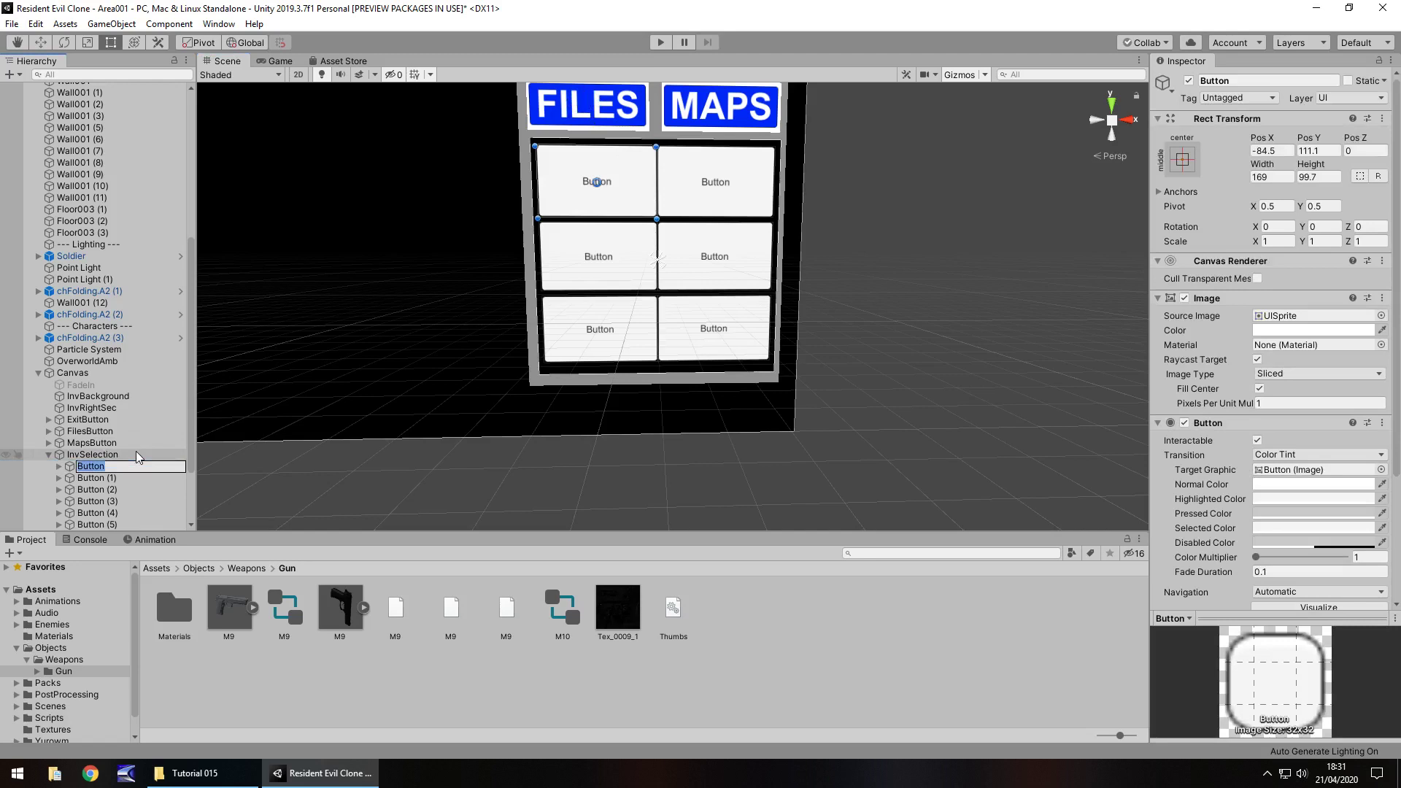
text(Slot1)
click(118, 475)
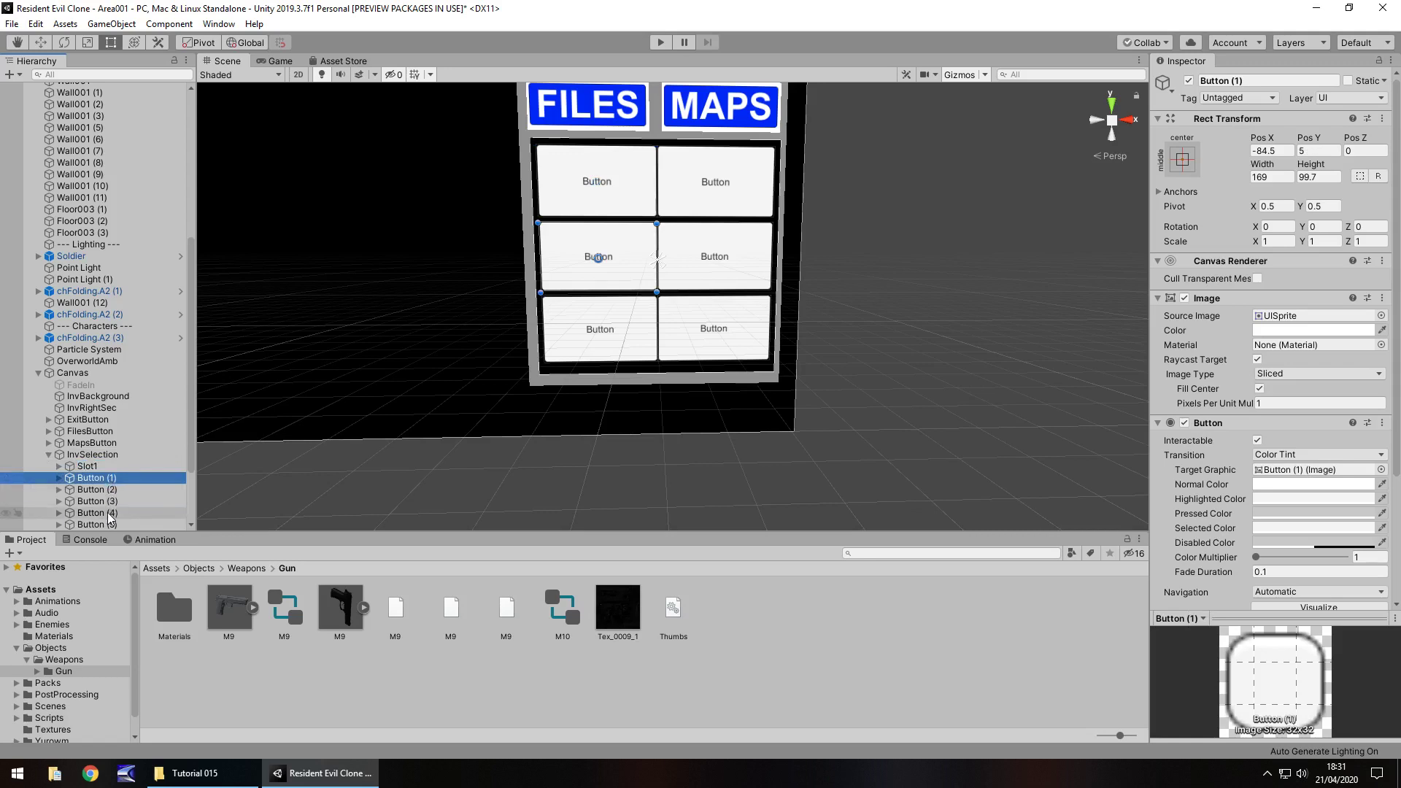
click(110, 513)
click(95, 501)
click(93, 500)
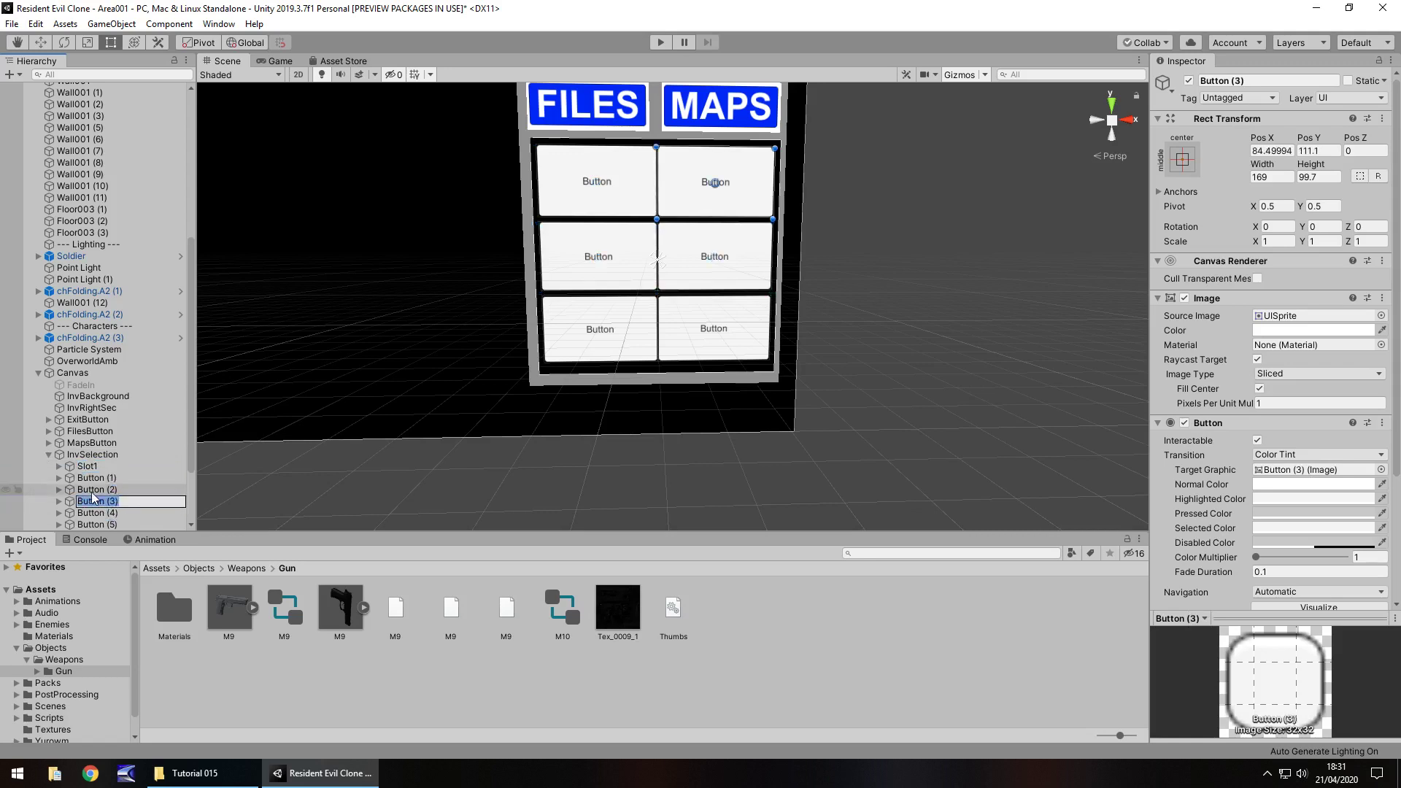
text(Slot2)
key(Return)
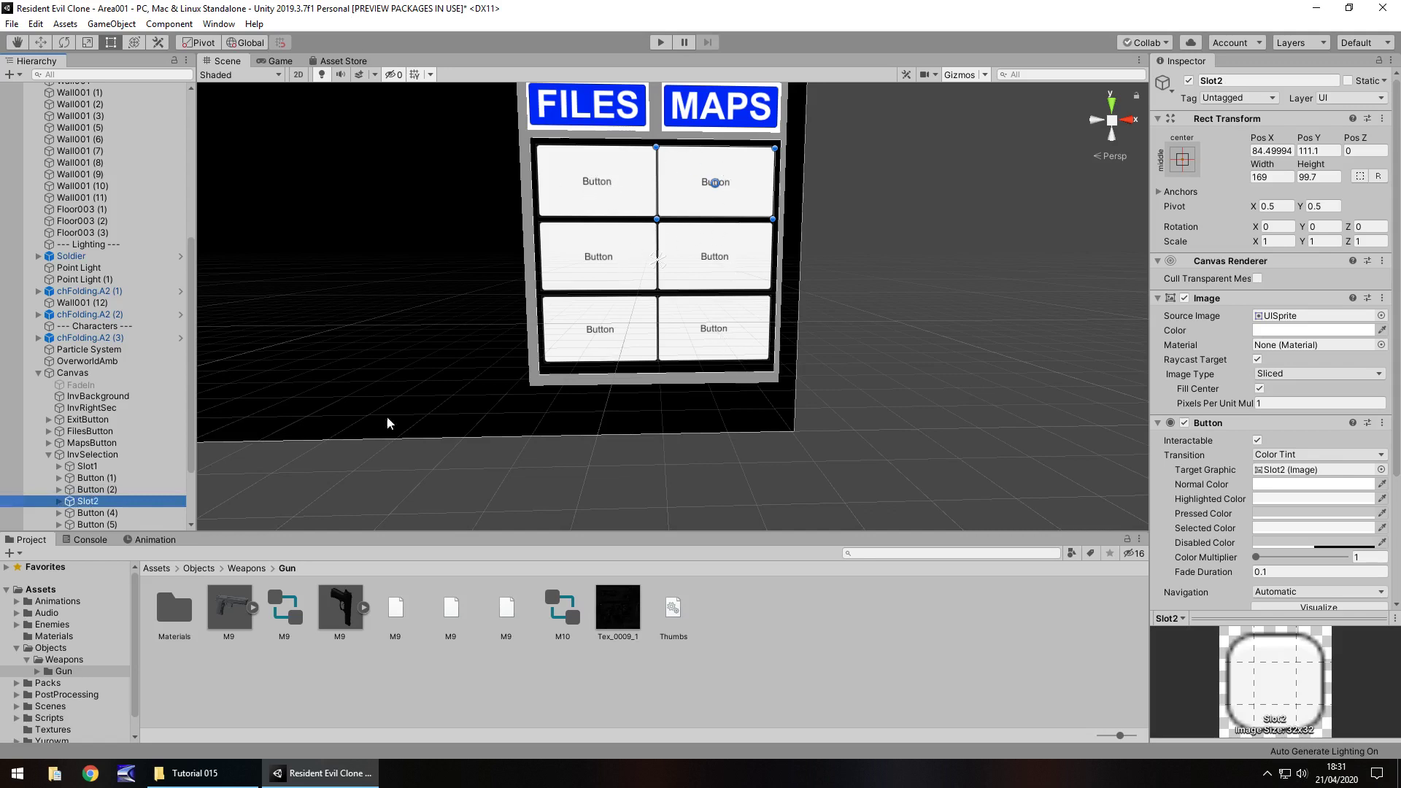
drag(86, 502, 89, 478)
Rename the middle-row buttons Slot3 and Slot4, moving Slot4 up right after Slot3
click(97, 489)
click(99, 490)
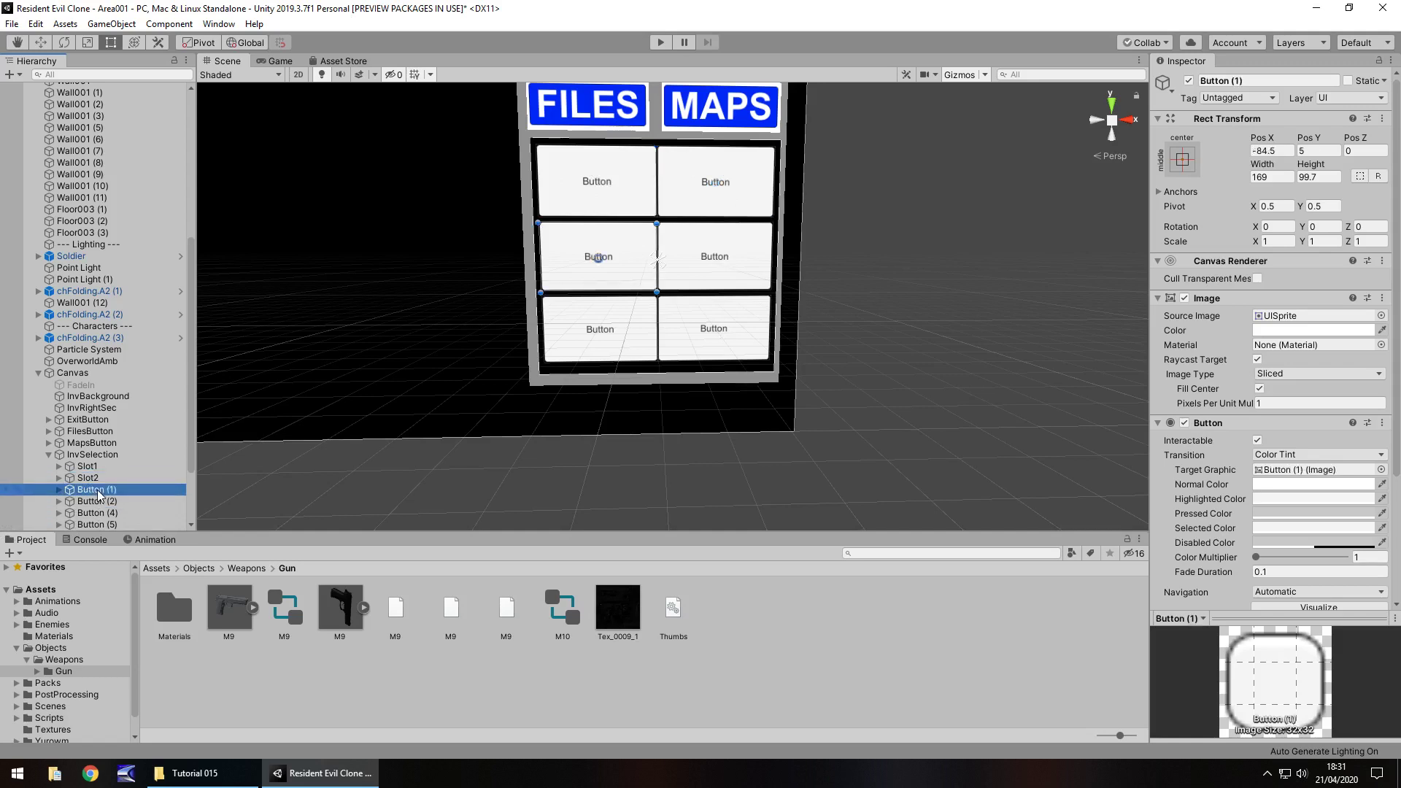
text(Slot3)
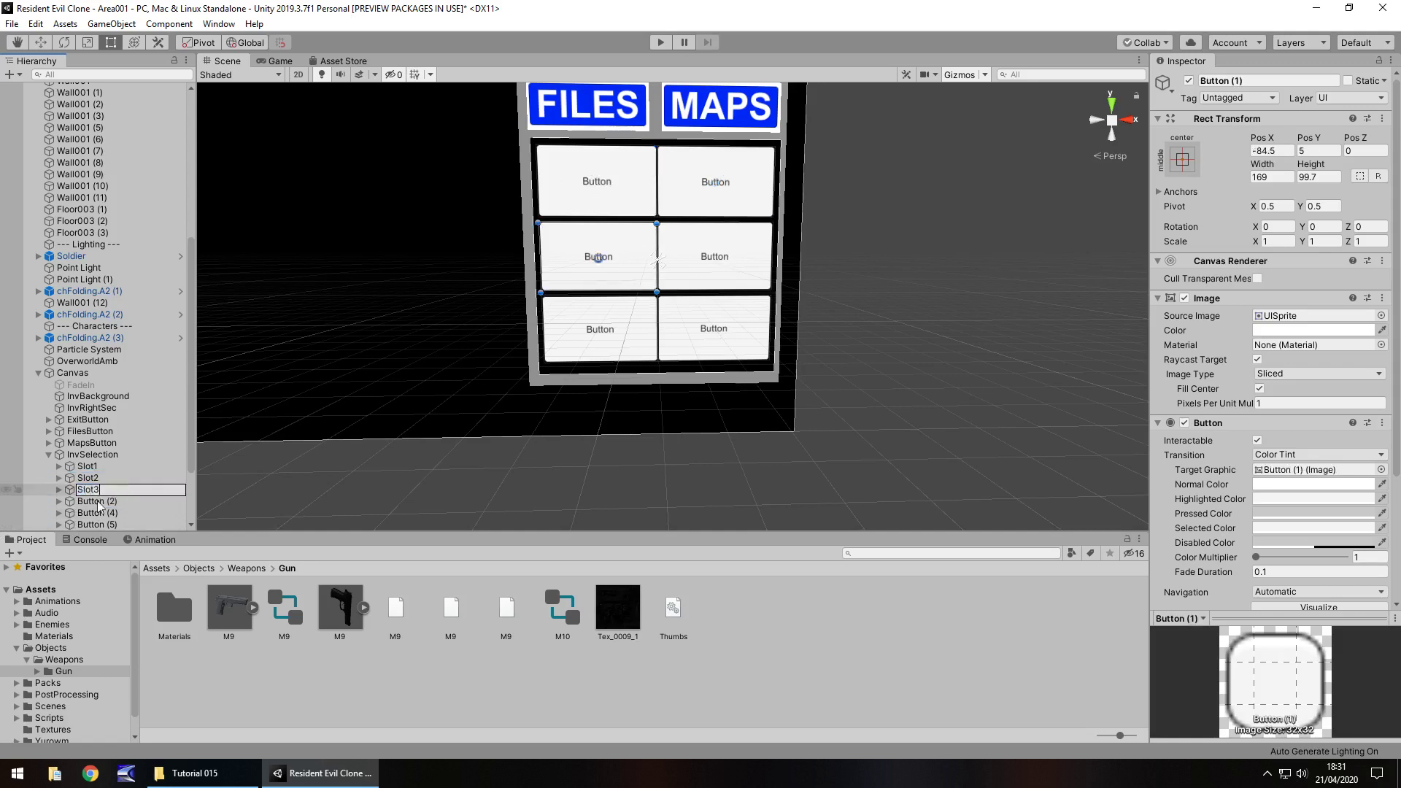
click(110, 515)
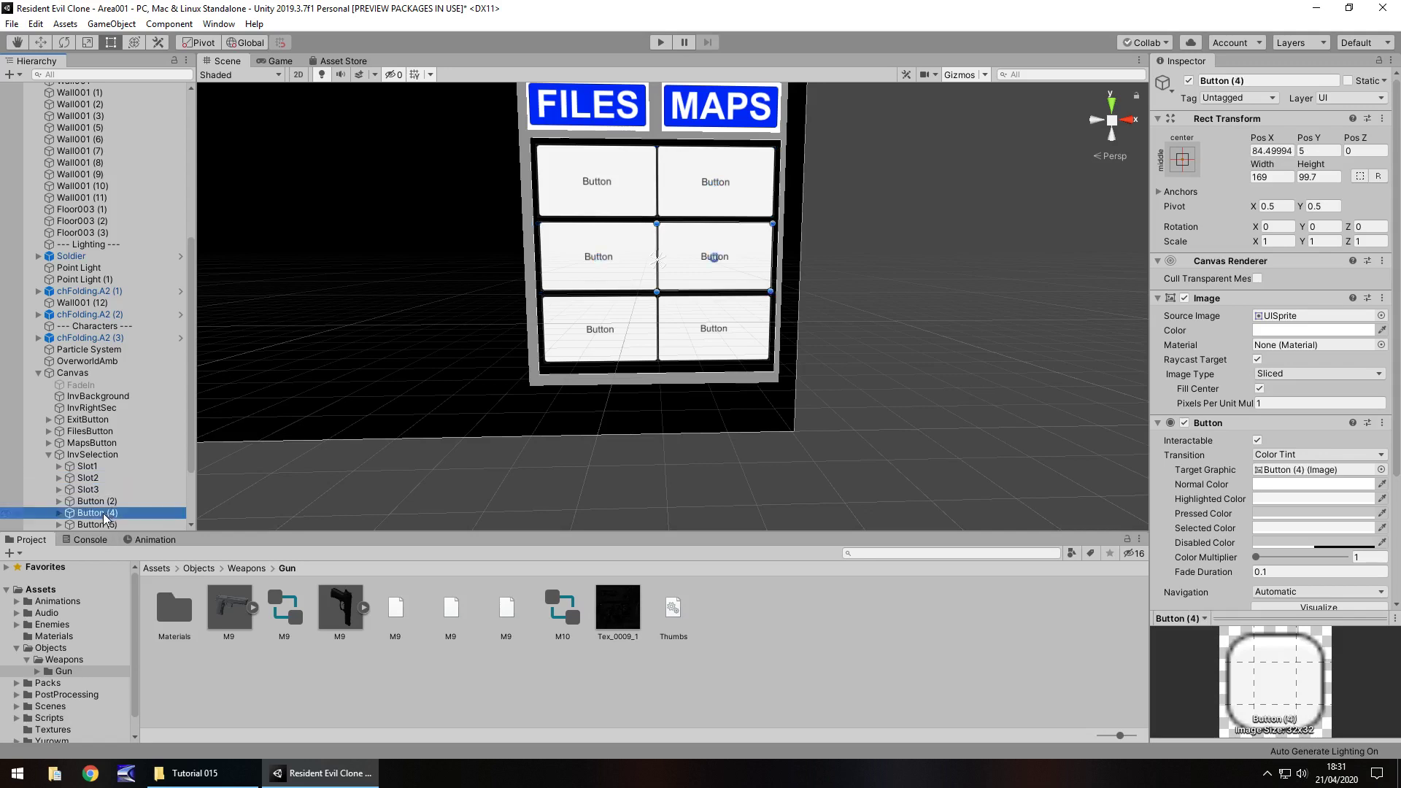
drag(97, 519, 95, 502)
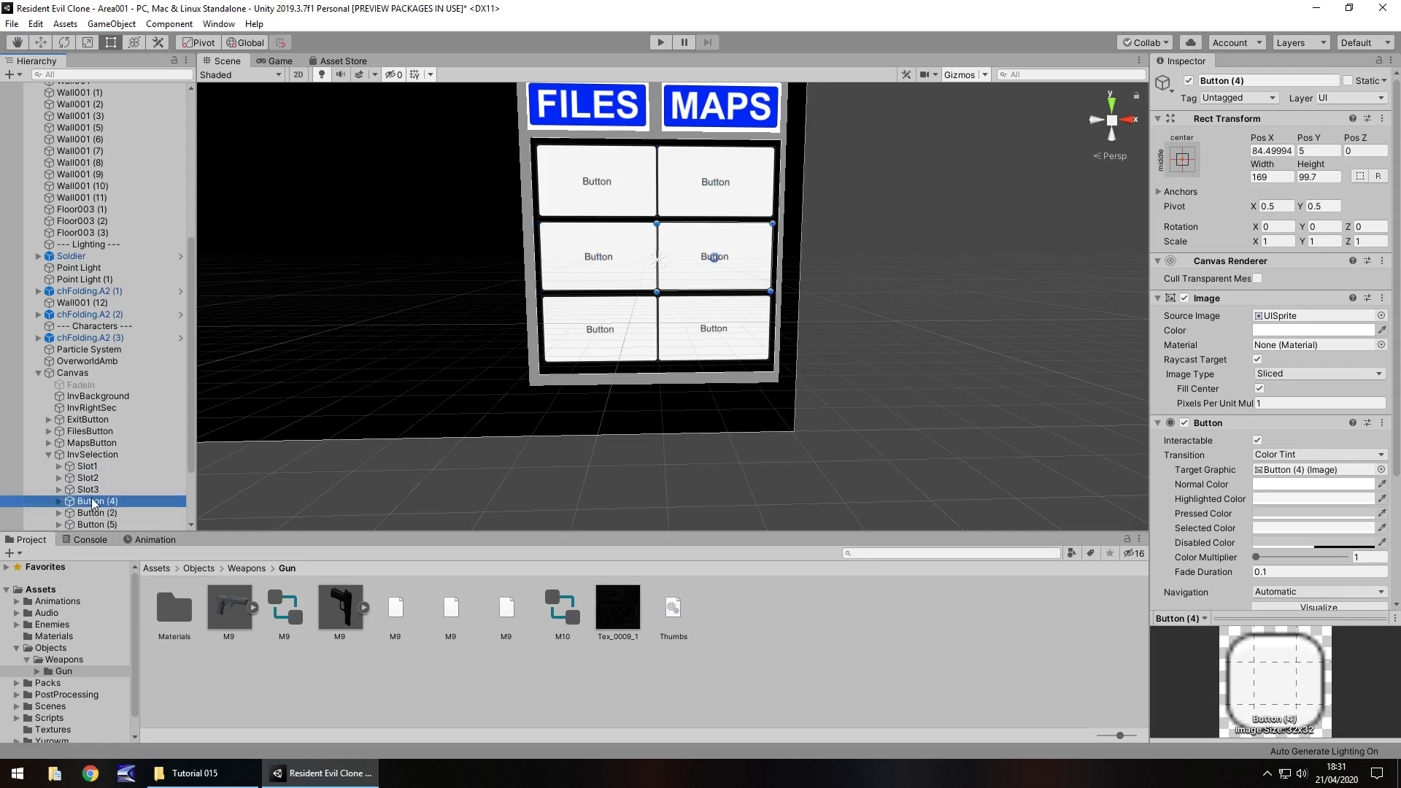
key(F2)
text(Slot4)
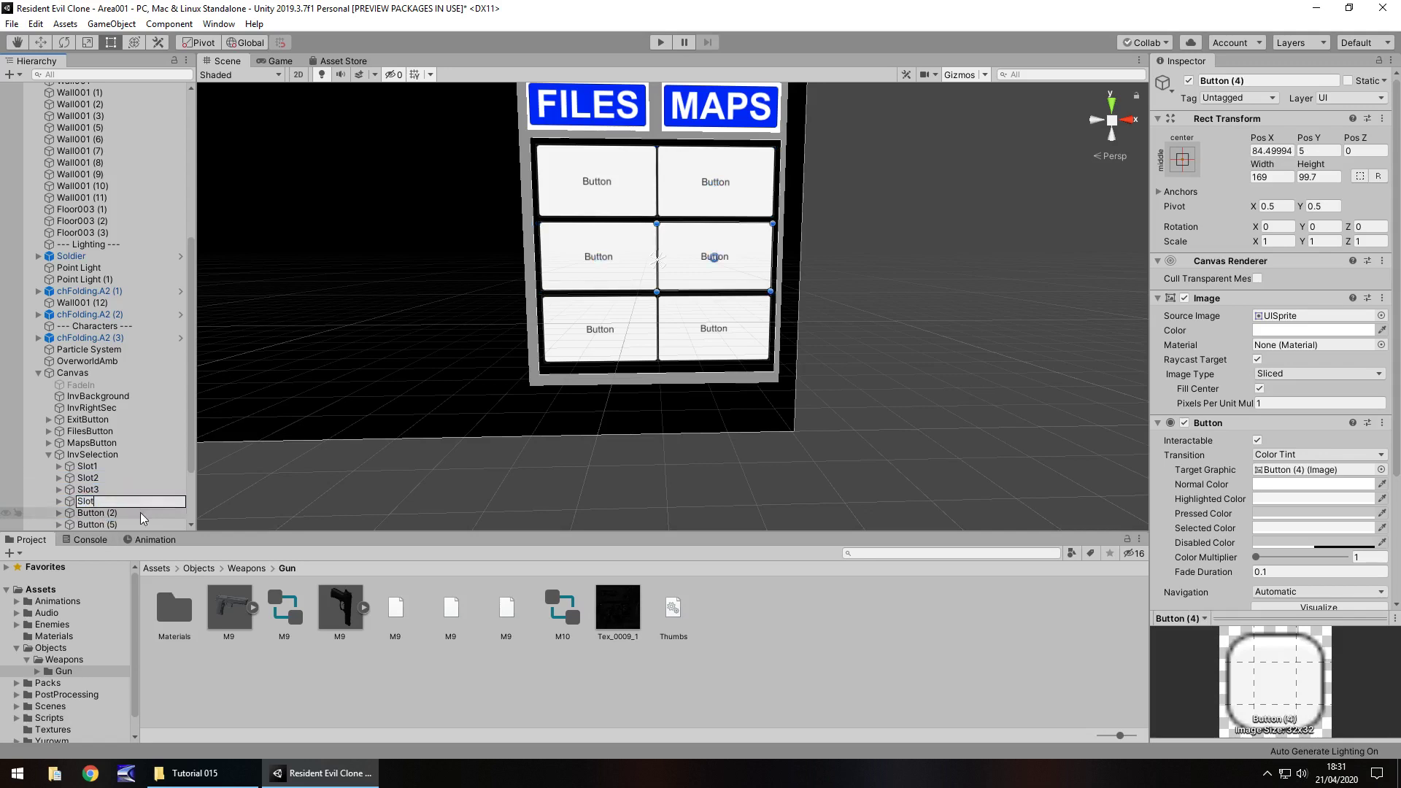
key(Return)
Rename the bottom-row buttons Slot5 and Slot6 with F2
click(108, 513)
key(F2)
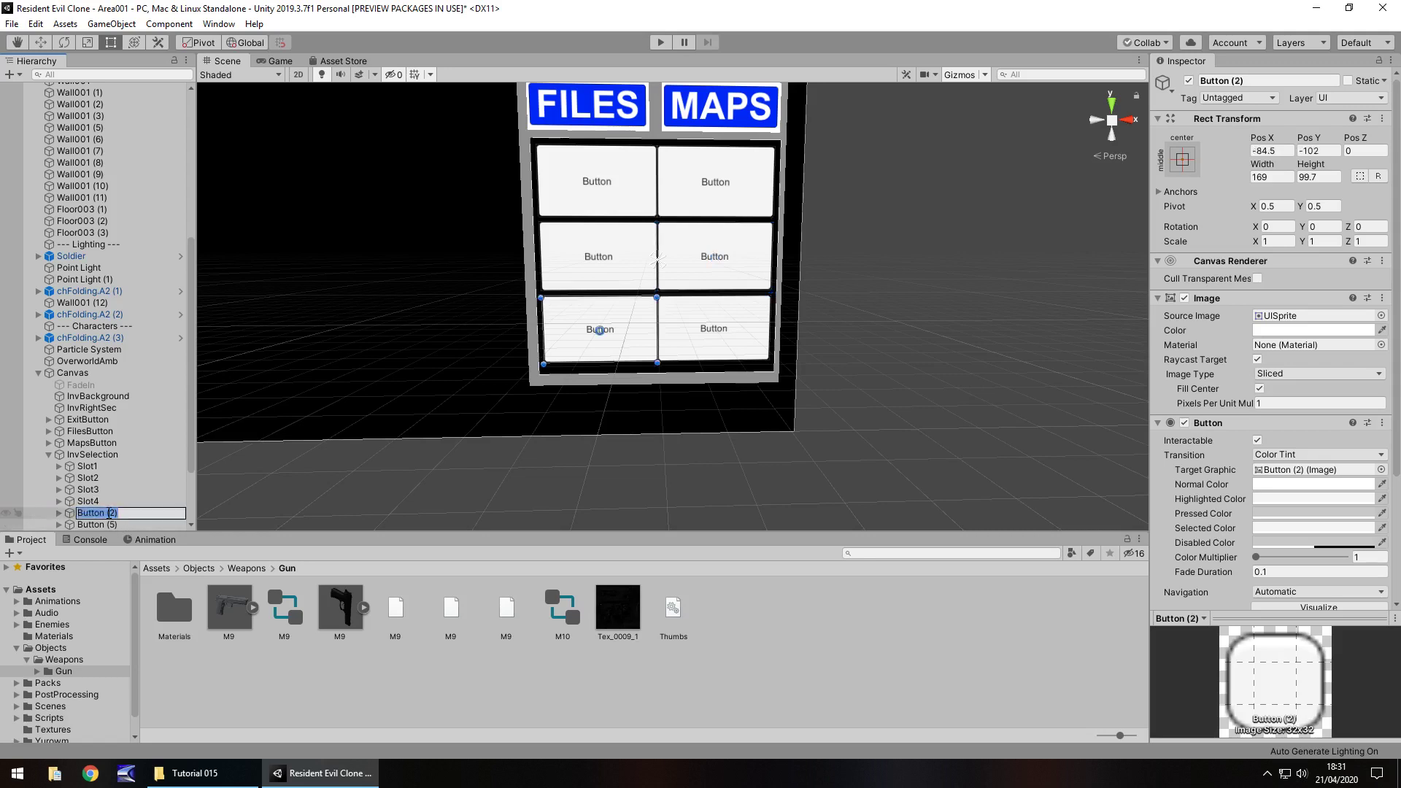
text(Slot5)
key(Return)
click(97, 525)
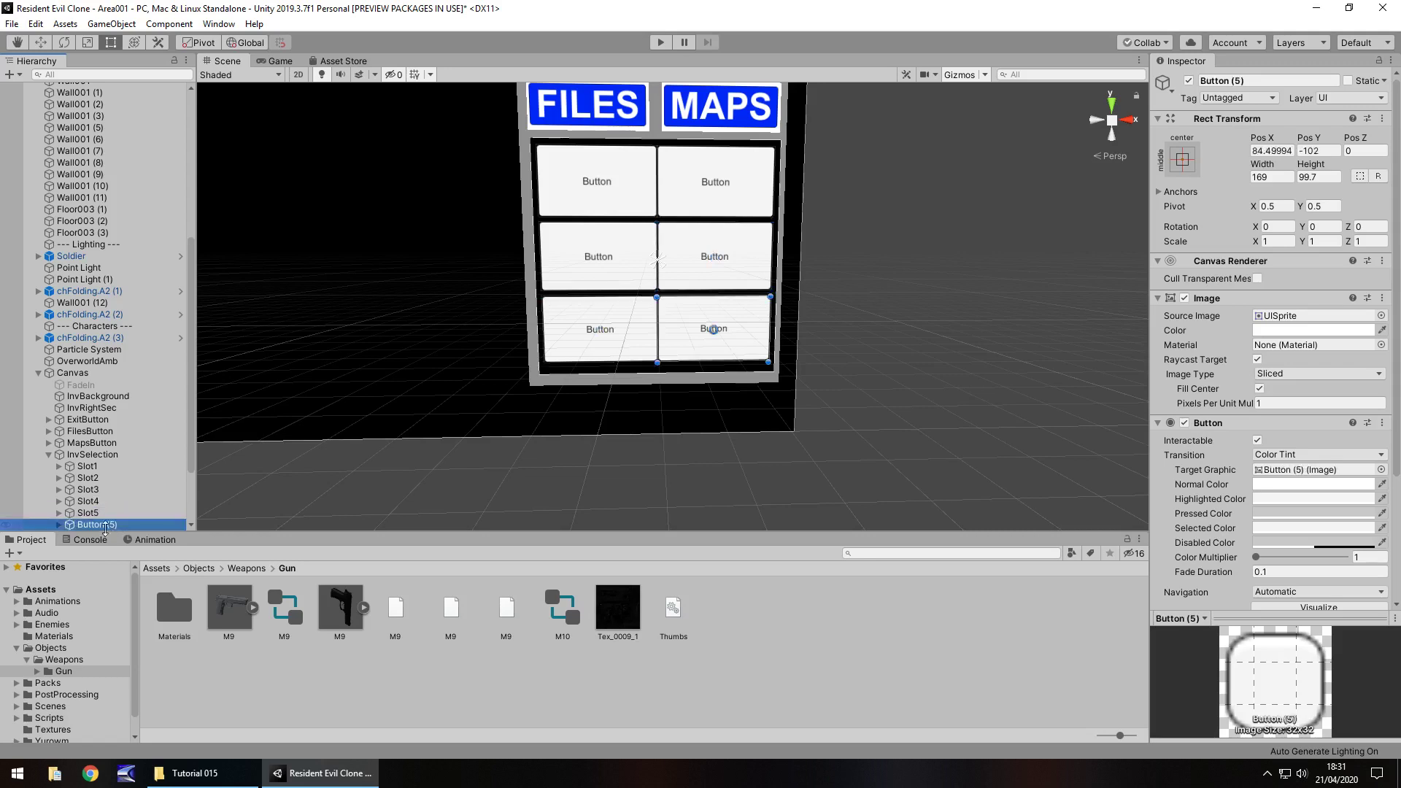
key(F2)
text(Slot6)
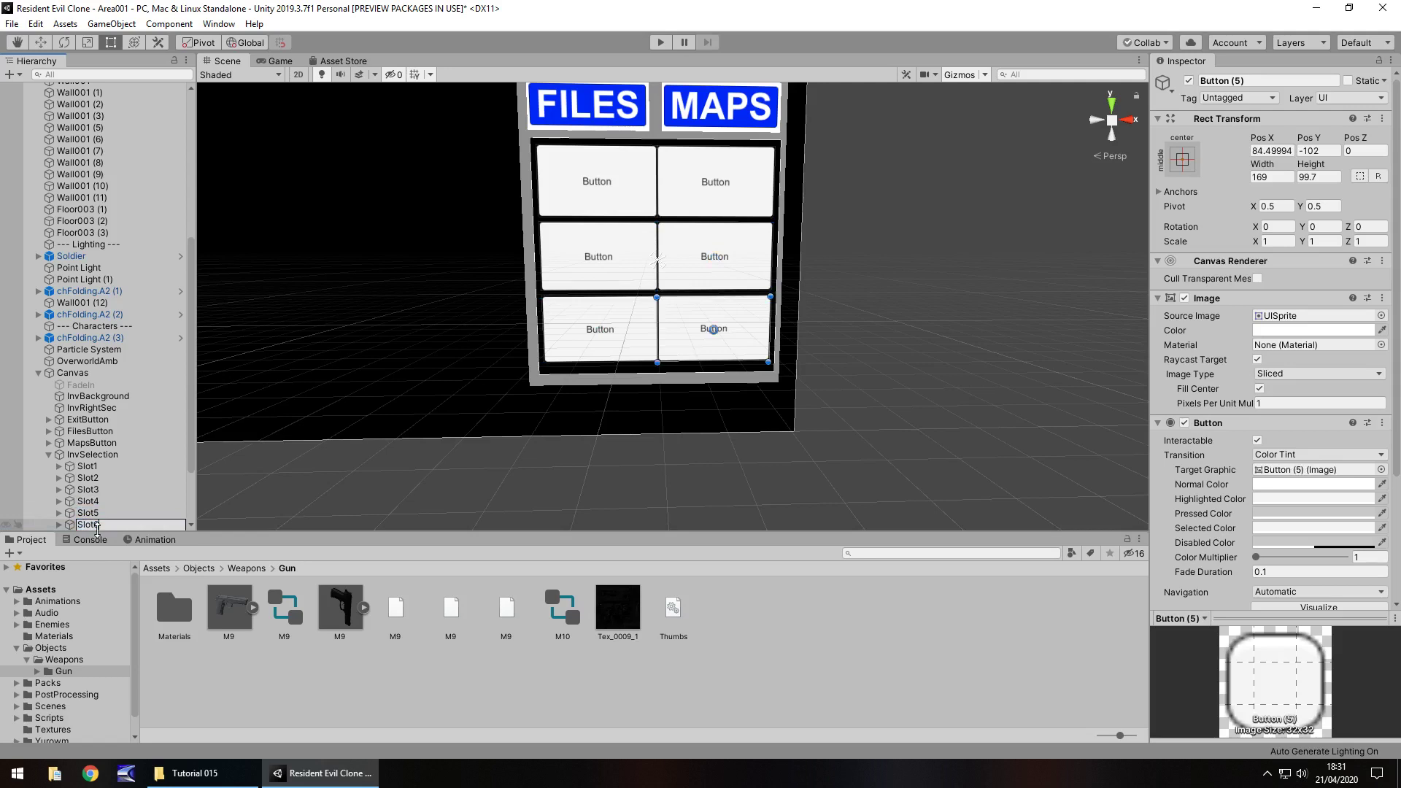
key(Return)
click(409, 475)
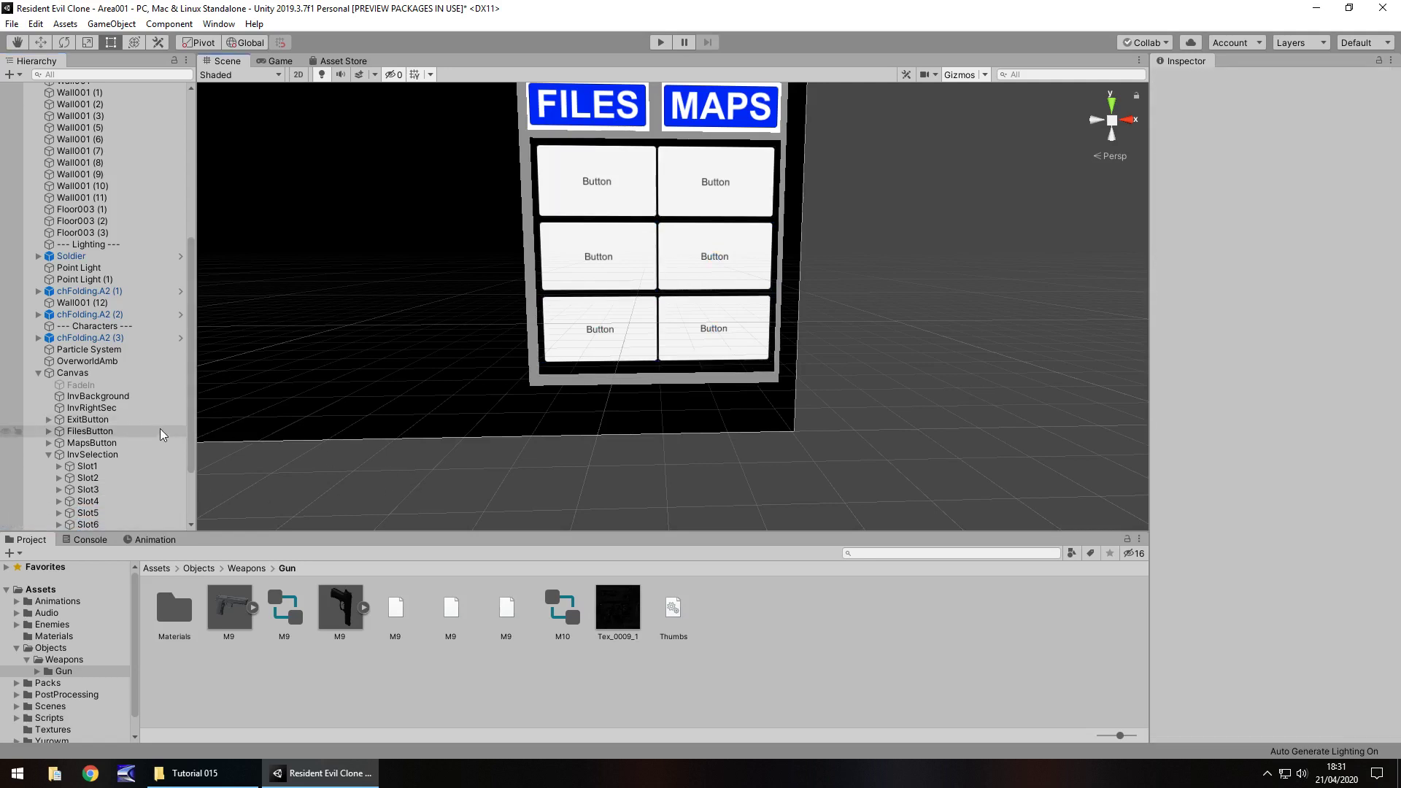
scroll(160, 428, down, 2)
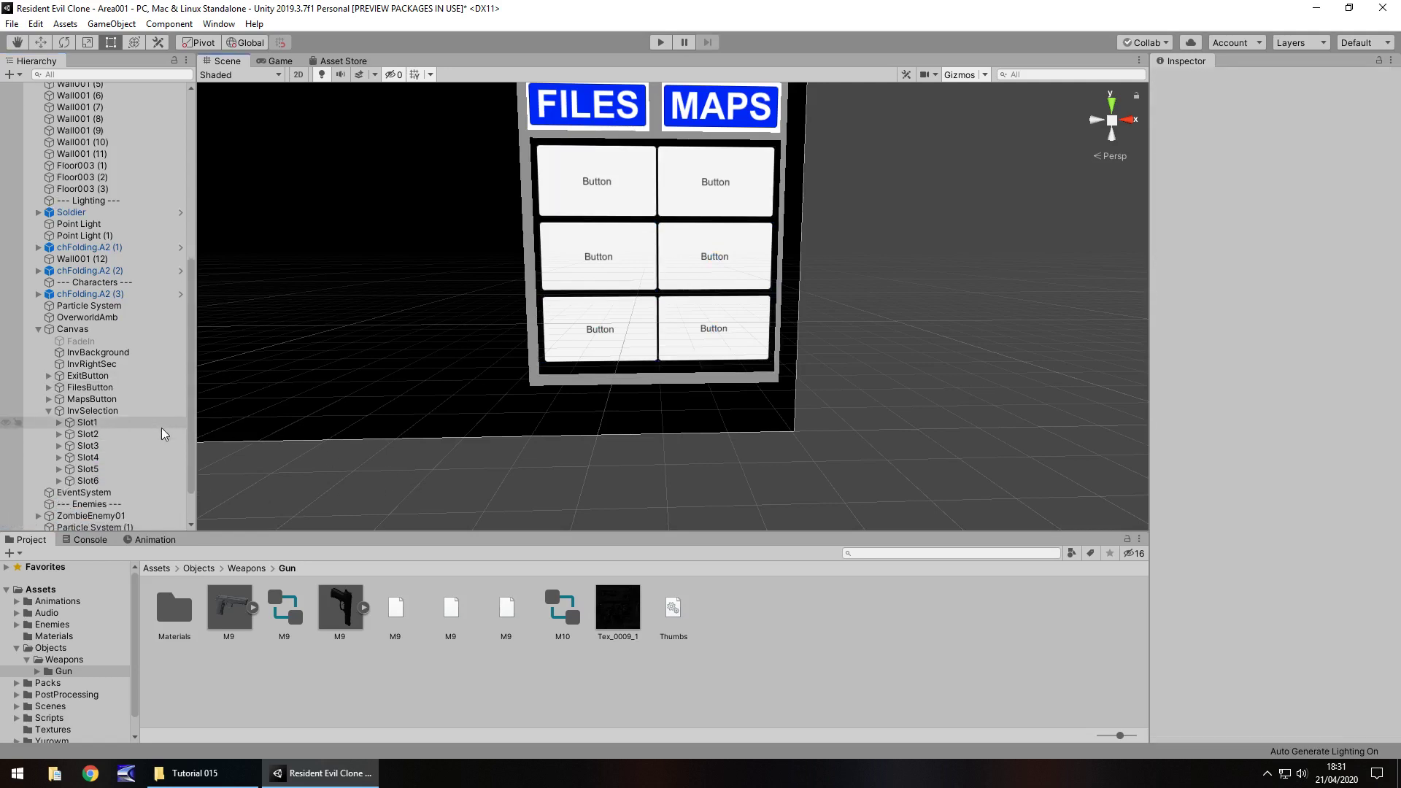
Select Slot1–Slot6 and eyedrop the FILES banner's blue into their Normal Color
click(107, 422)
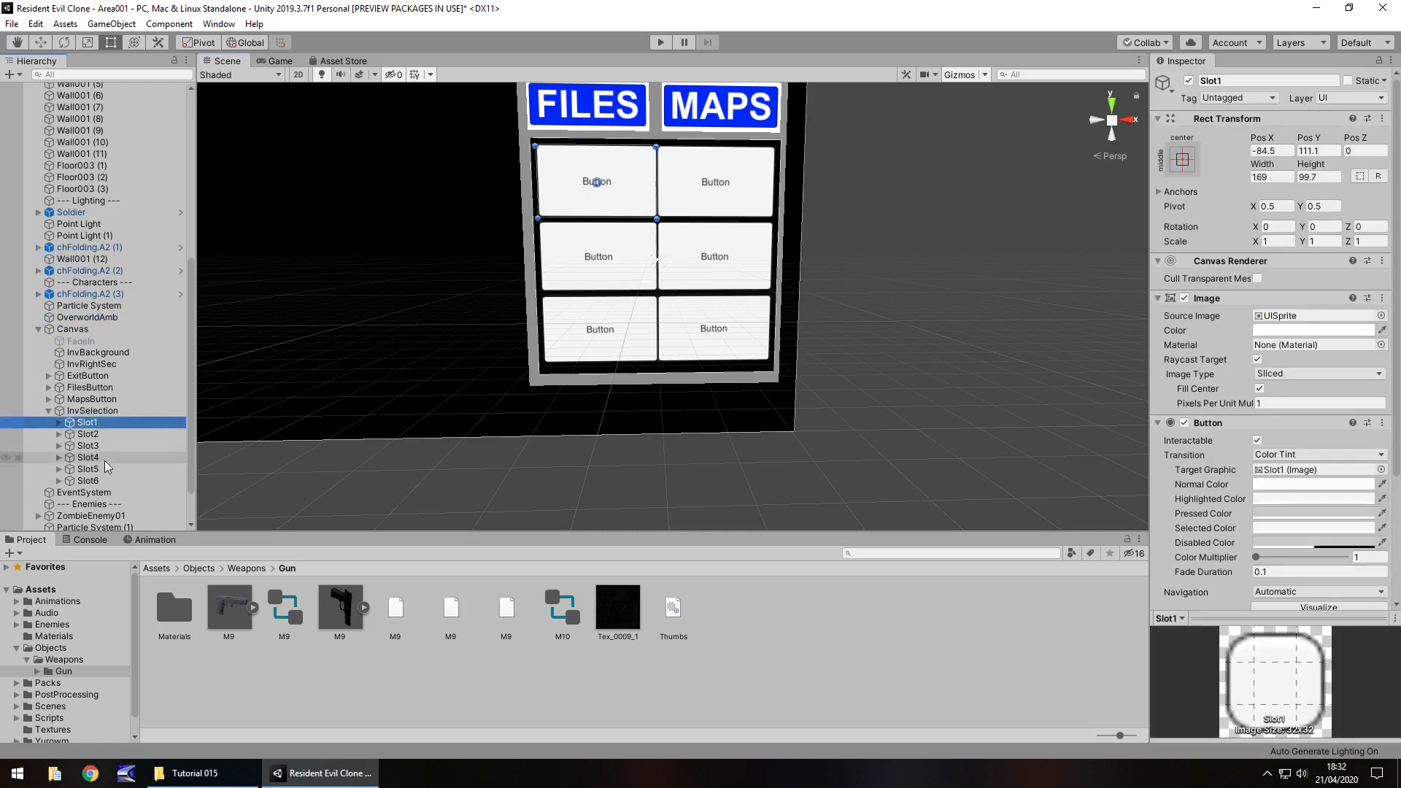
shift+click(99, 476)
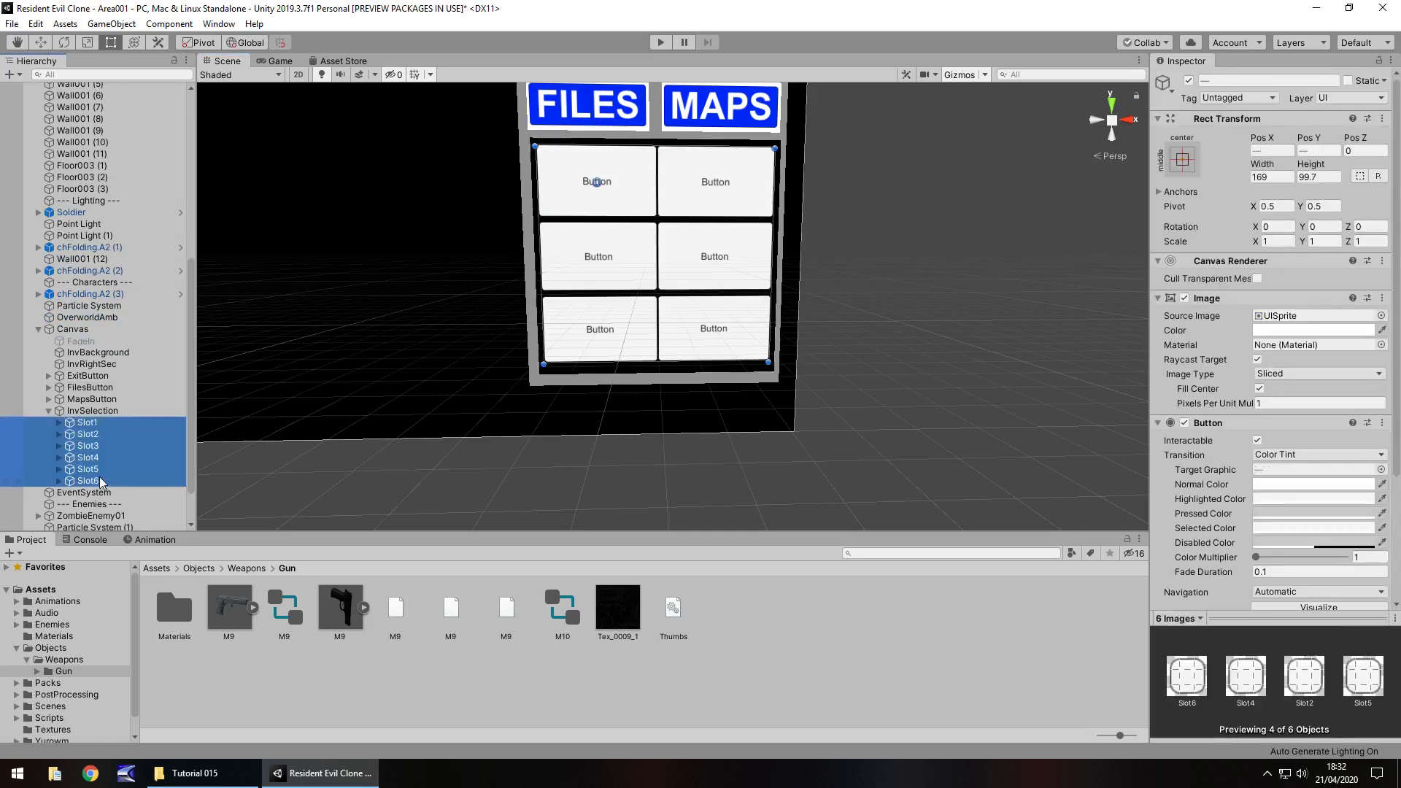
click(1382, 484)
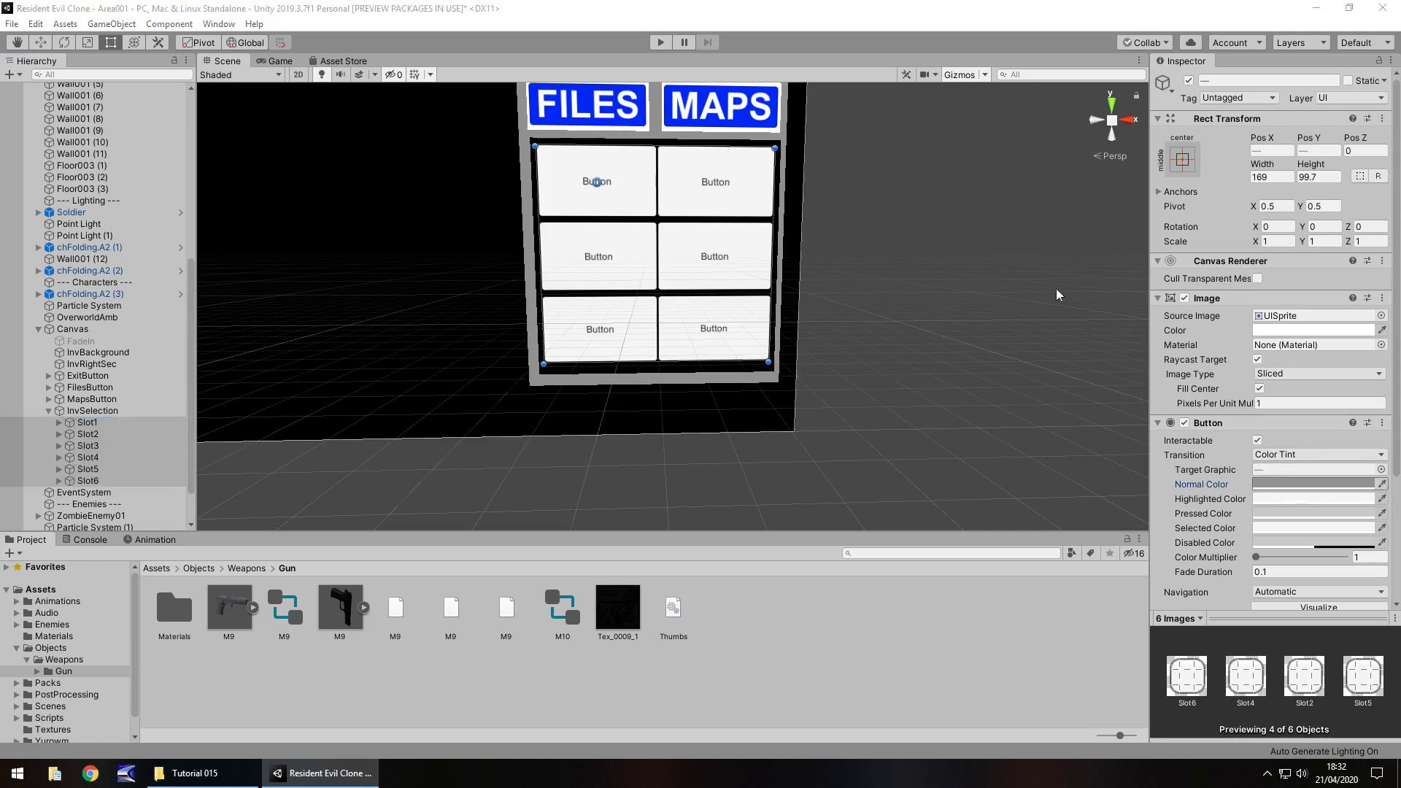
click(588, 108)
click(997, 269)
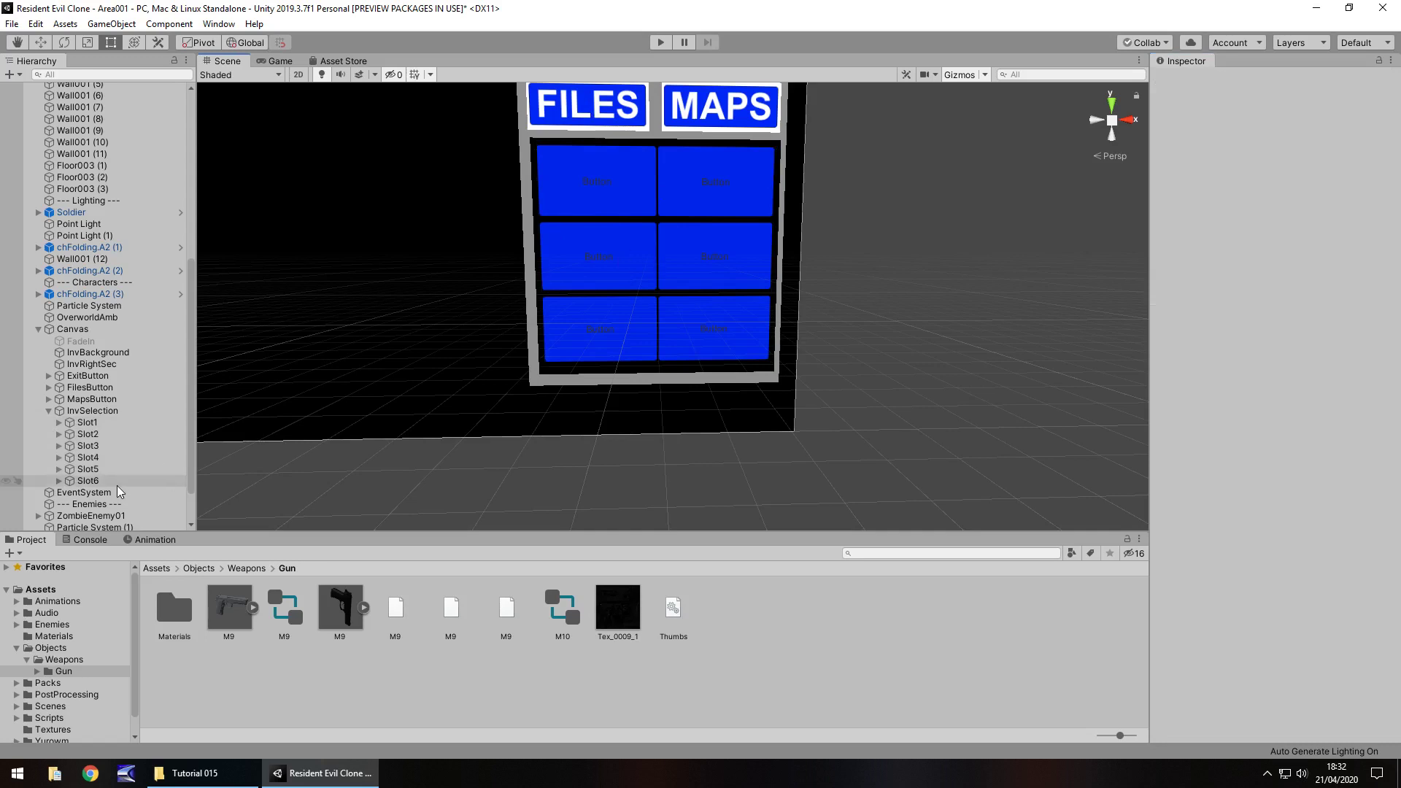
click(59, 423)
click(94, 435)
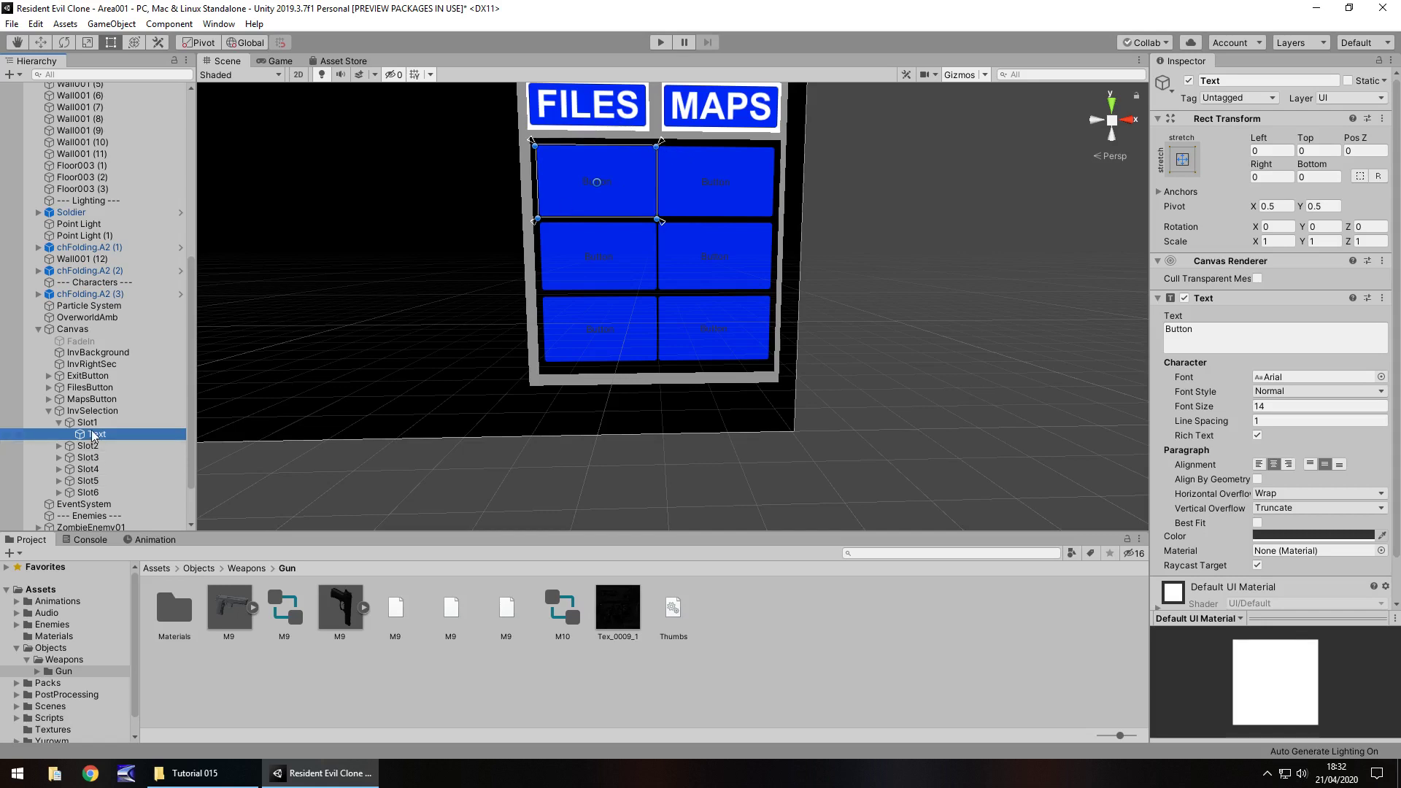
Shrink Slot1's Text label into the lower-left corner and colour it bright green (00FF48)
drag(657, 146, 598, 197)
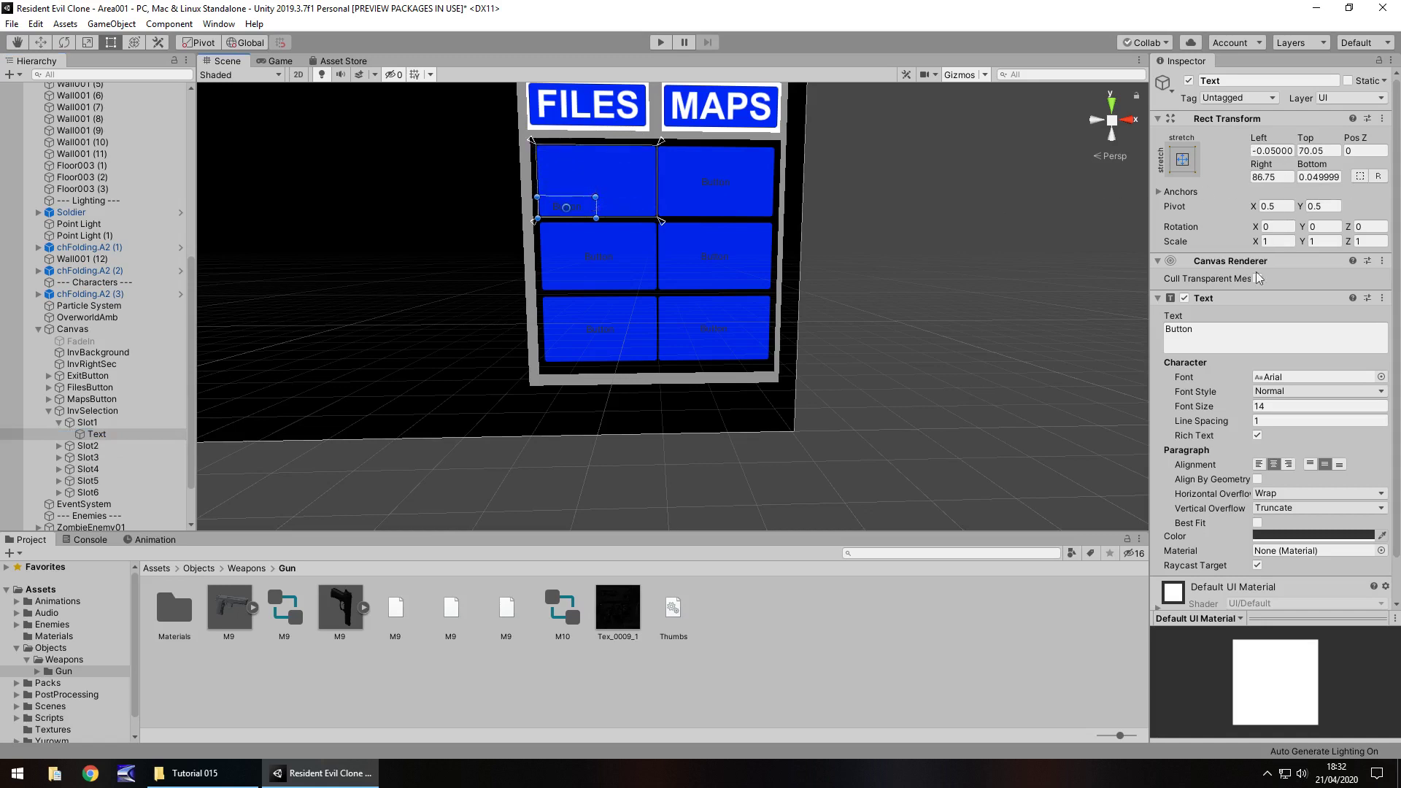
click(1312, 535)
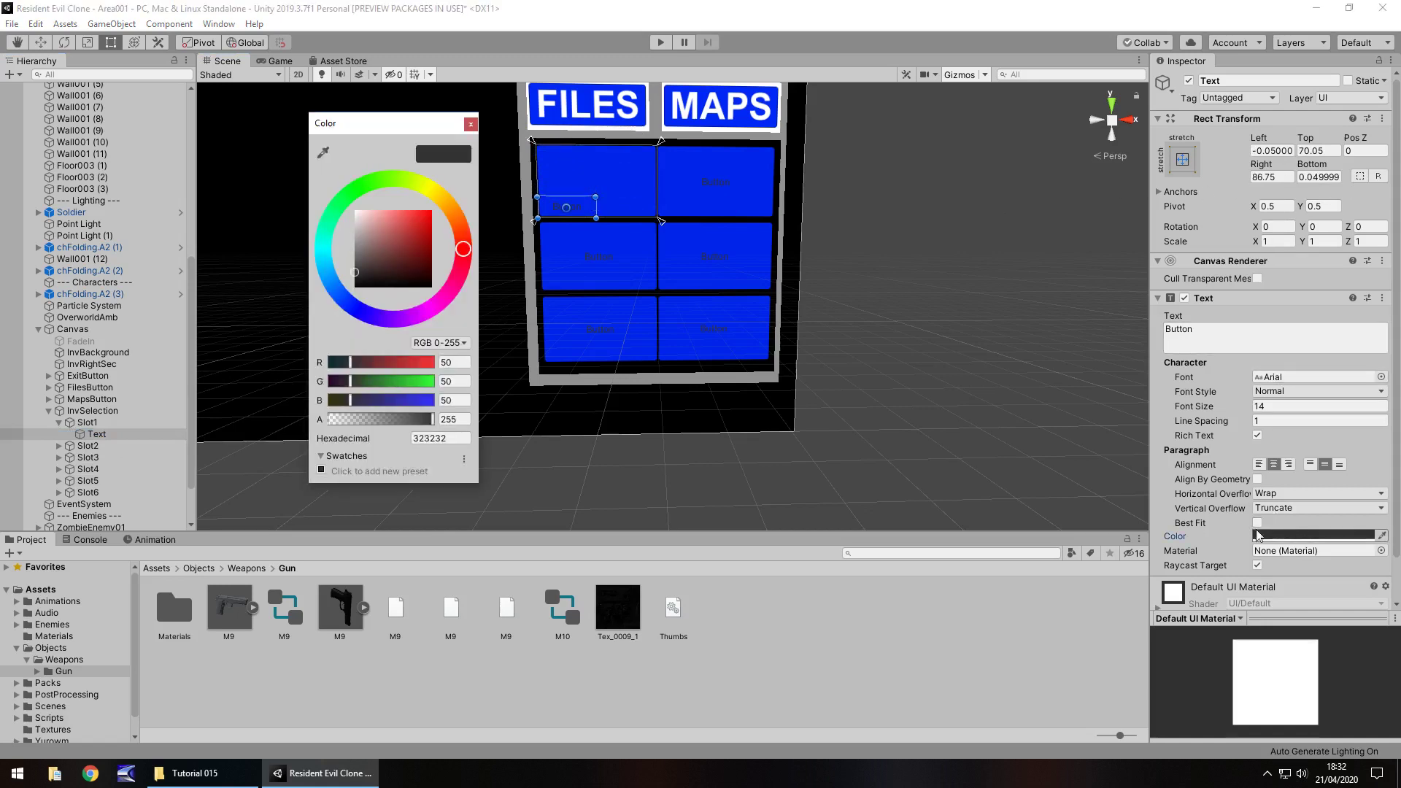
click(342, 205)
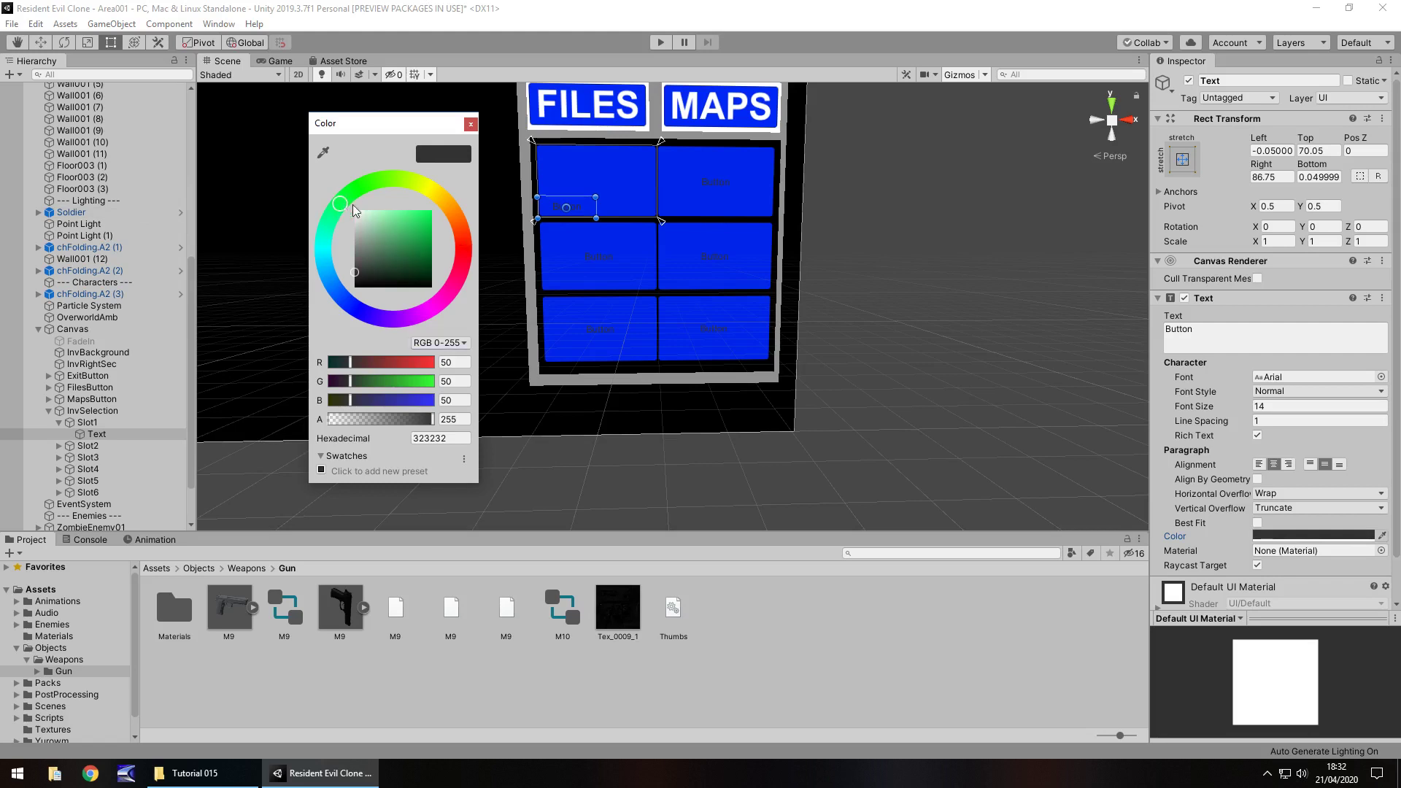
drag(356, 213, 493, 190)
drag(354, 191, 343, 201)
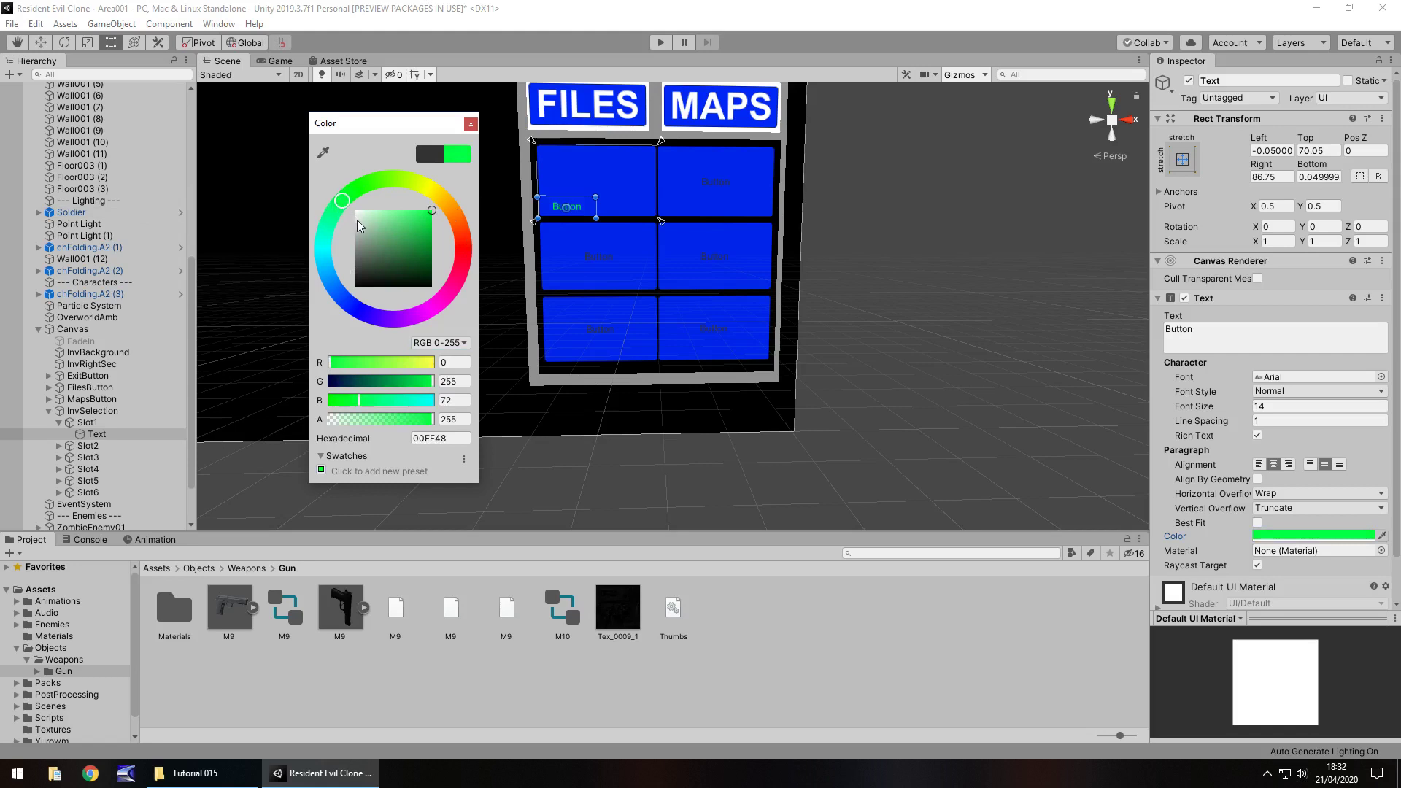
Make Slot1's label text Bold with font size 16
click(458, 438)
click(471, 124)
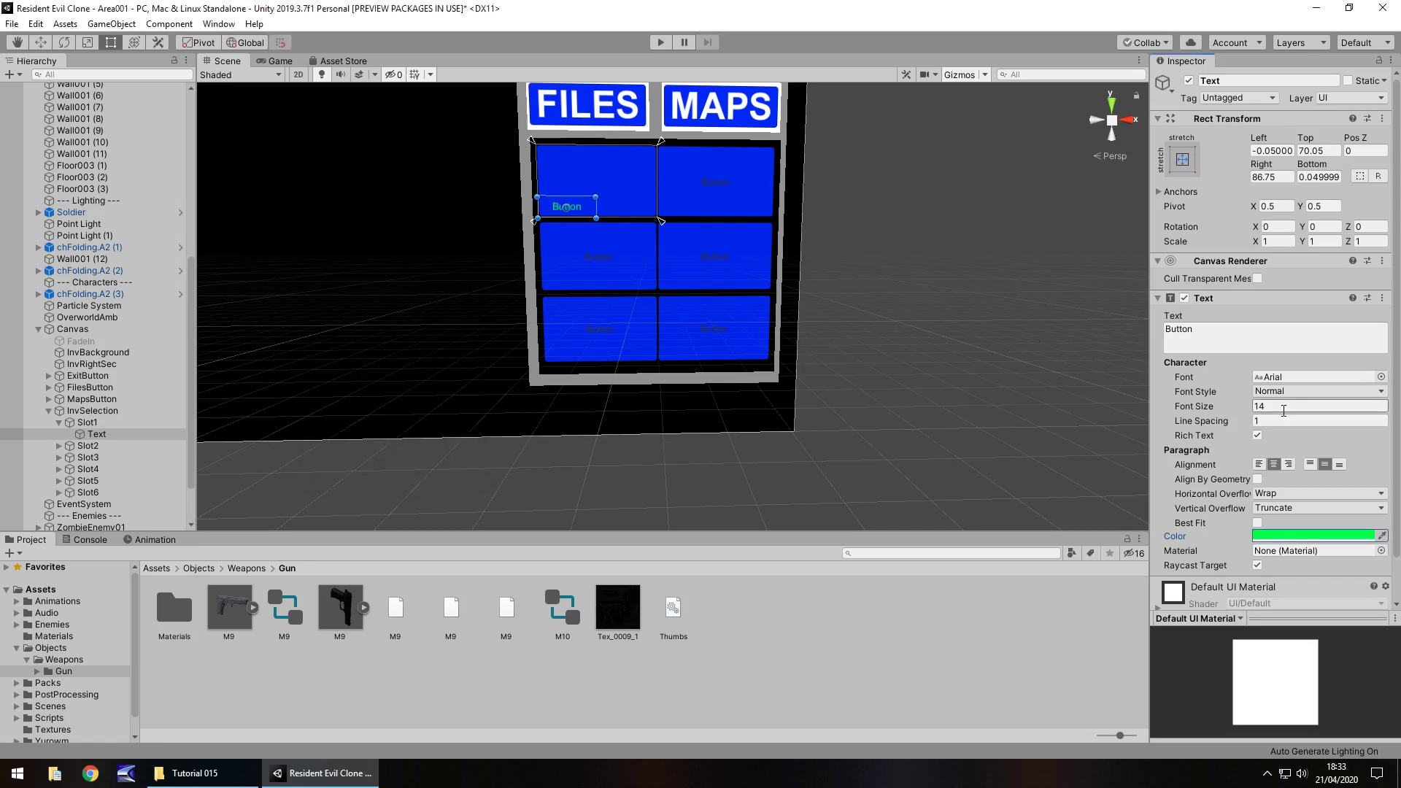
click(1299, 392)
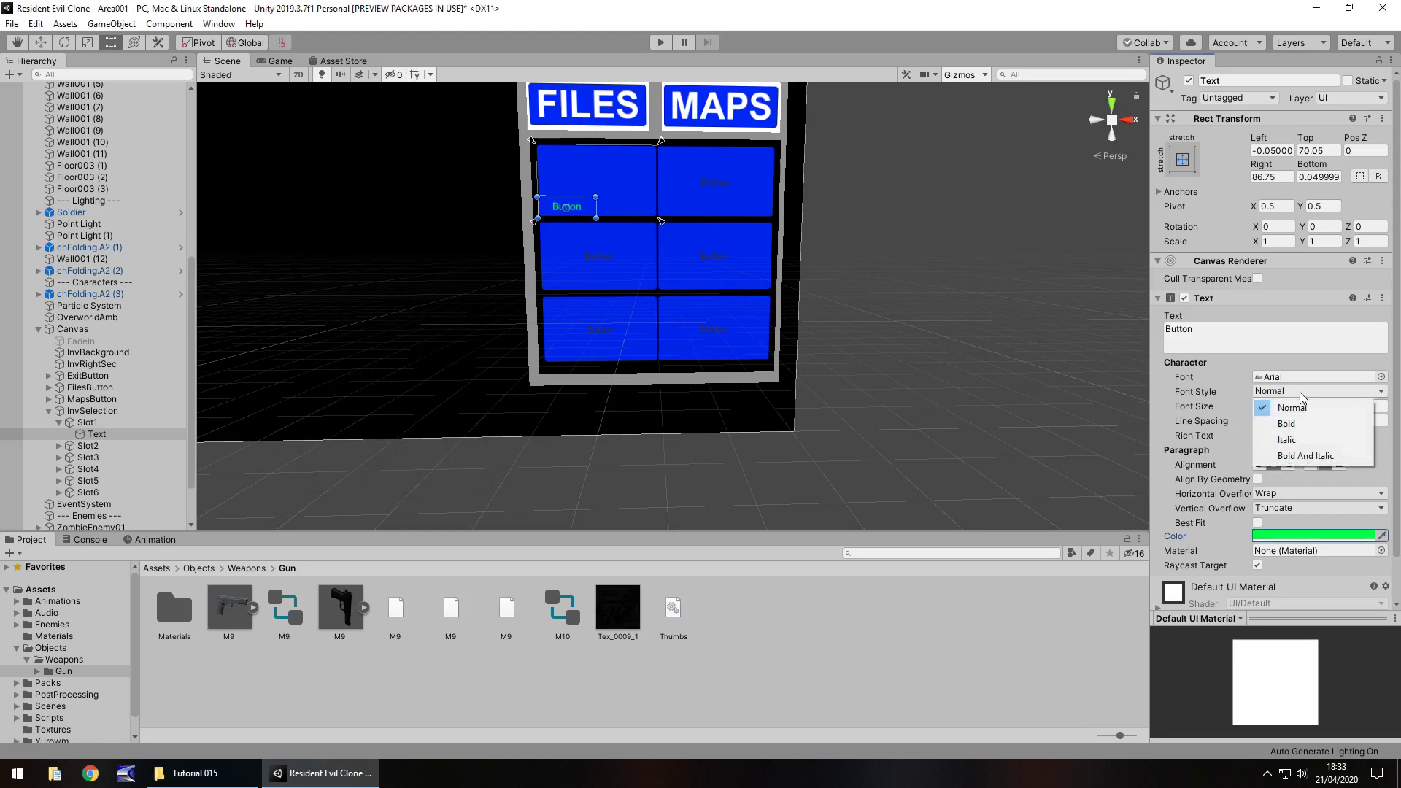
click(1295, 423)
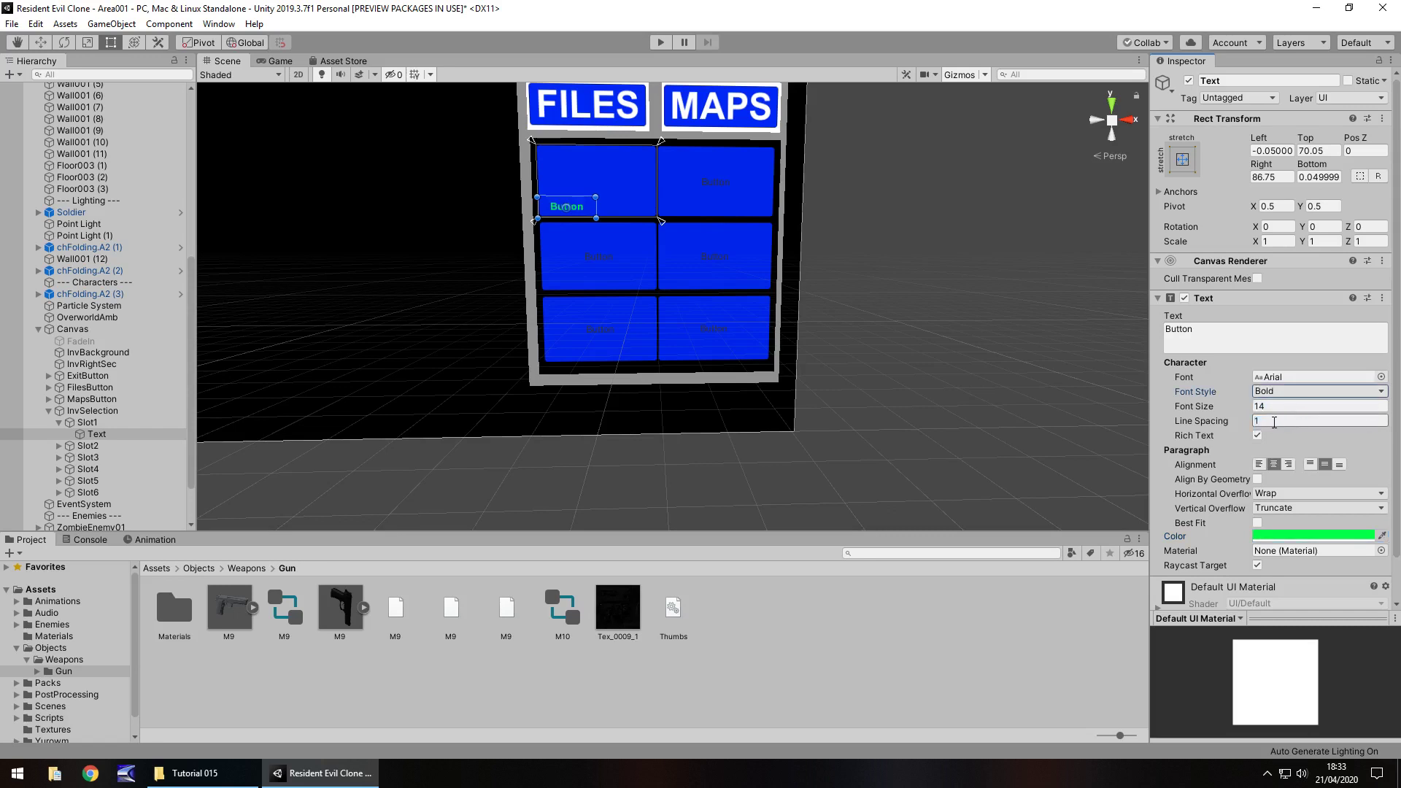
click(1282, 407)
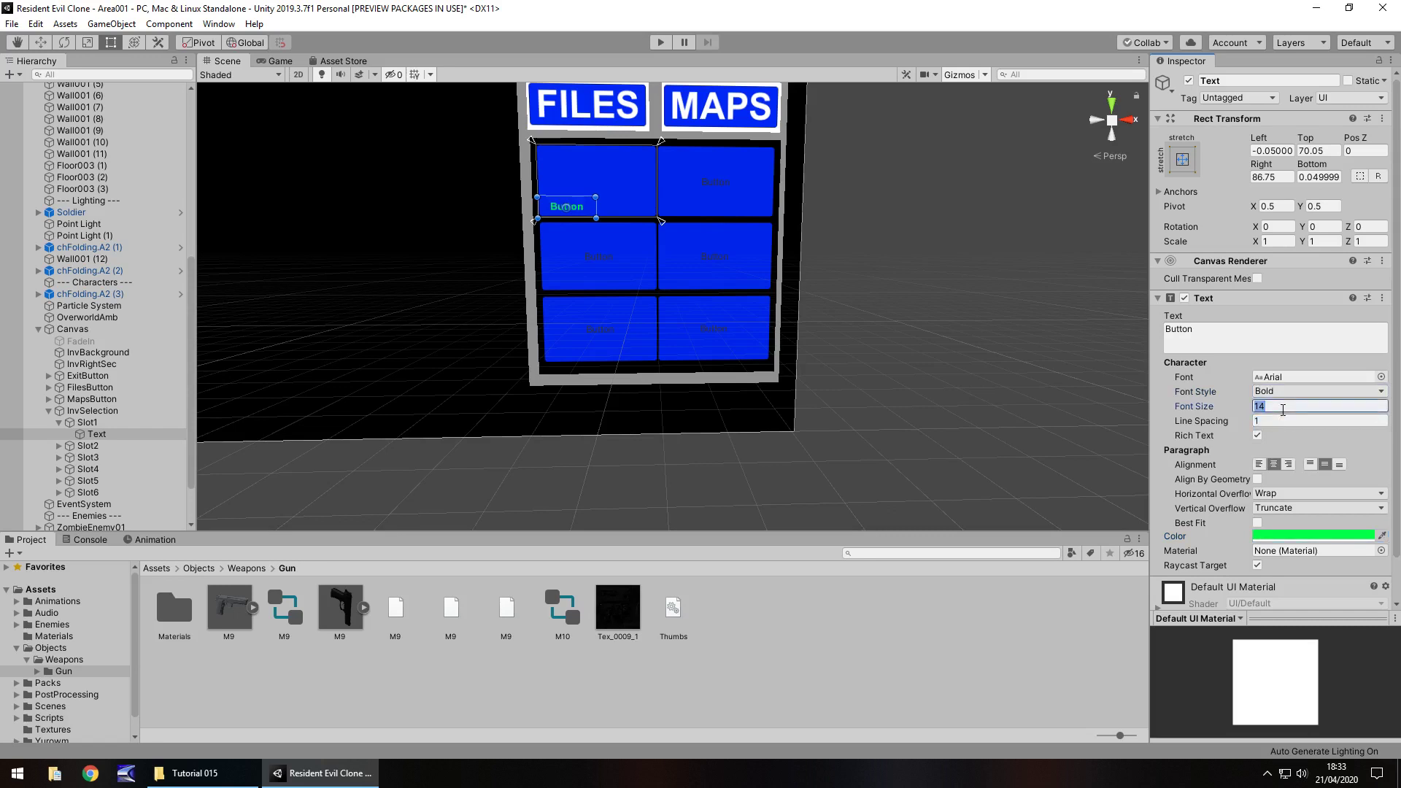
text(20)
key(BackSpace)
key(BackSpace)
text(16)
Change Slot1's label text to 10, left-align it, and pull its left edge inward
click(918, 391)
click(576, 208)
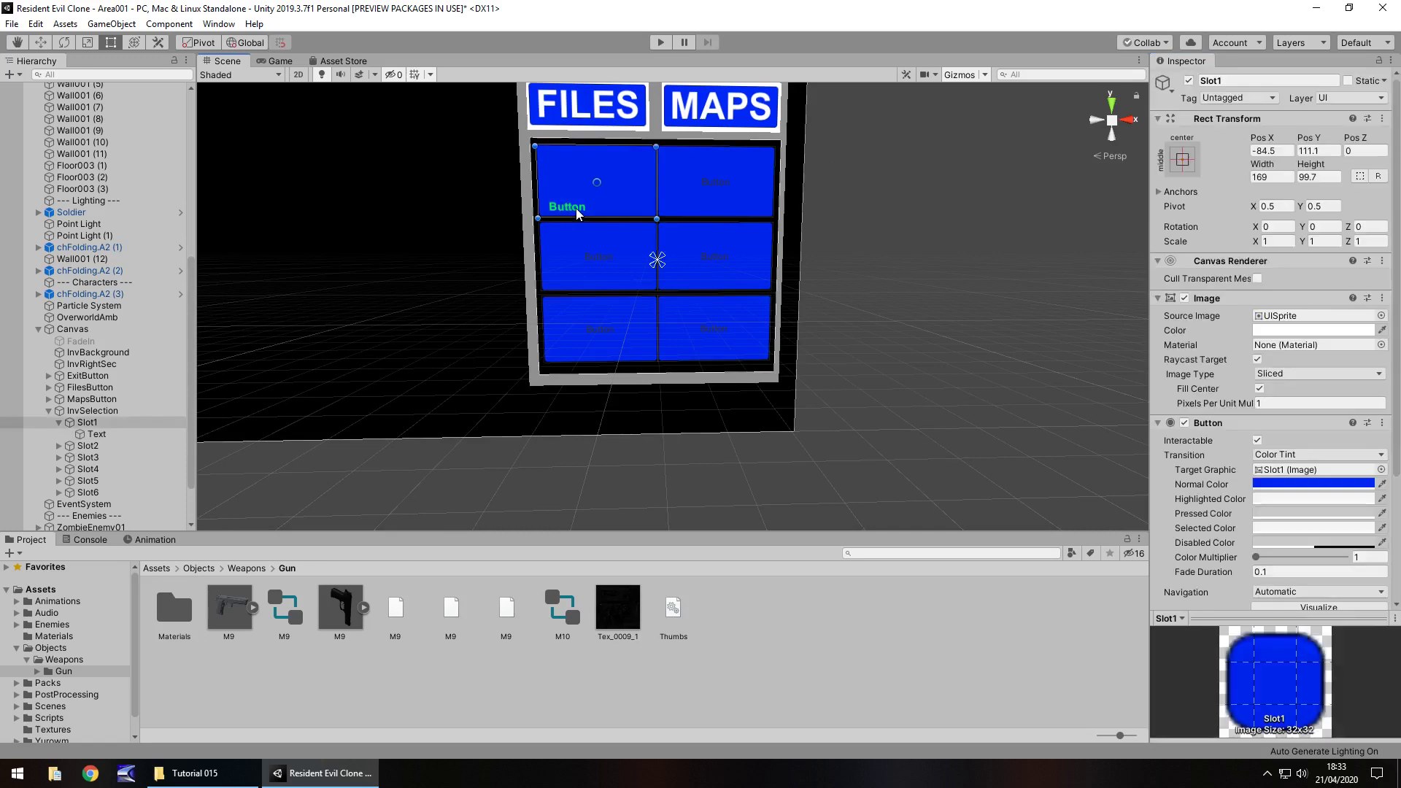
click(100, 436)
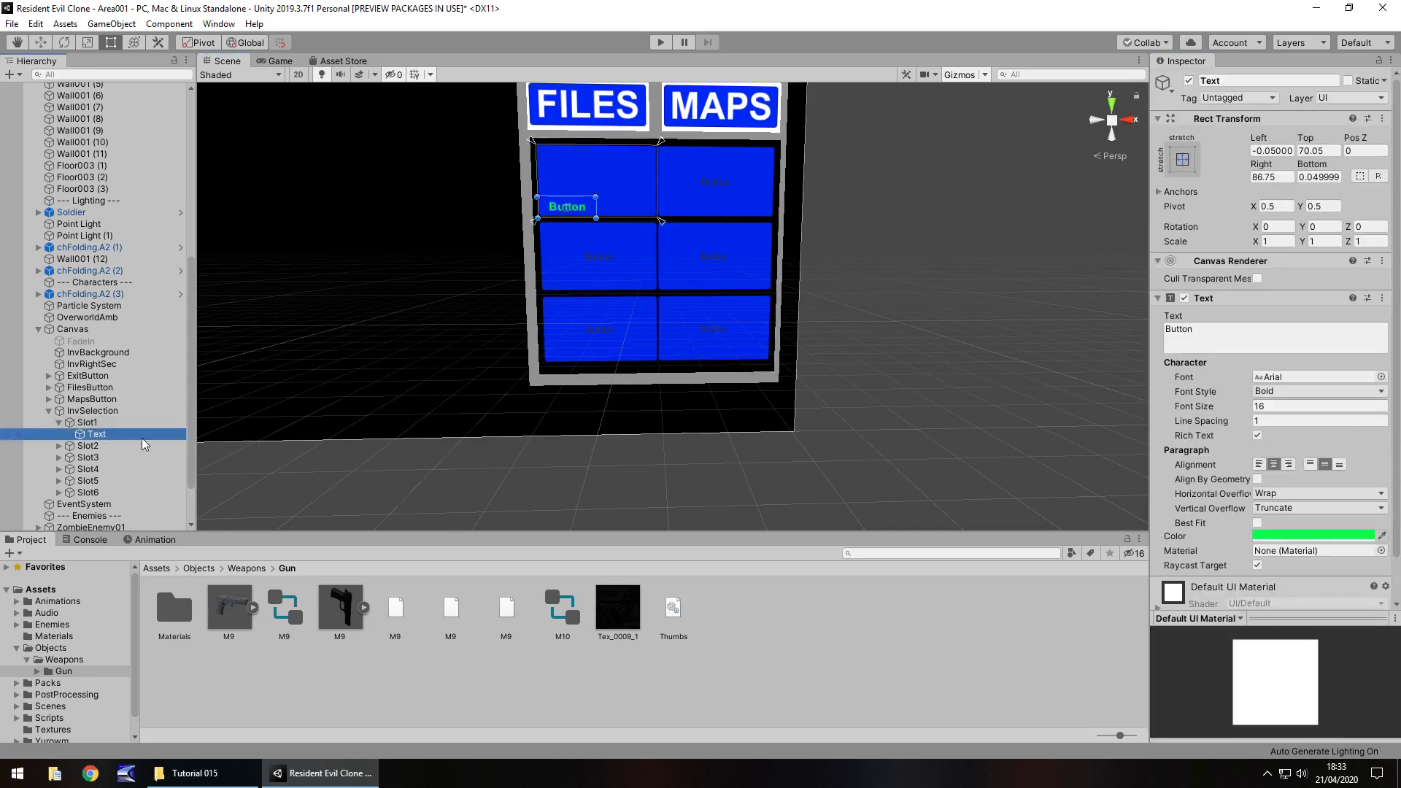
click(1264, 337)
text(10)
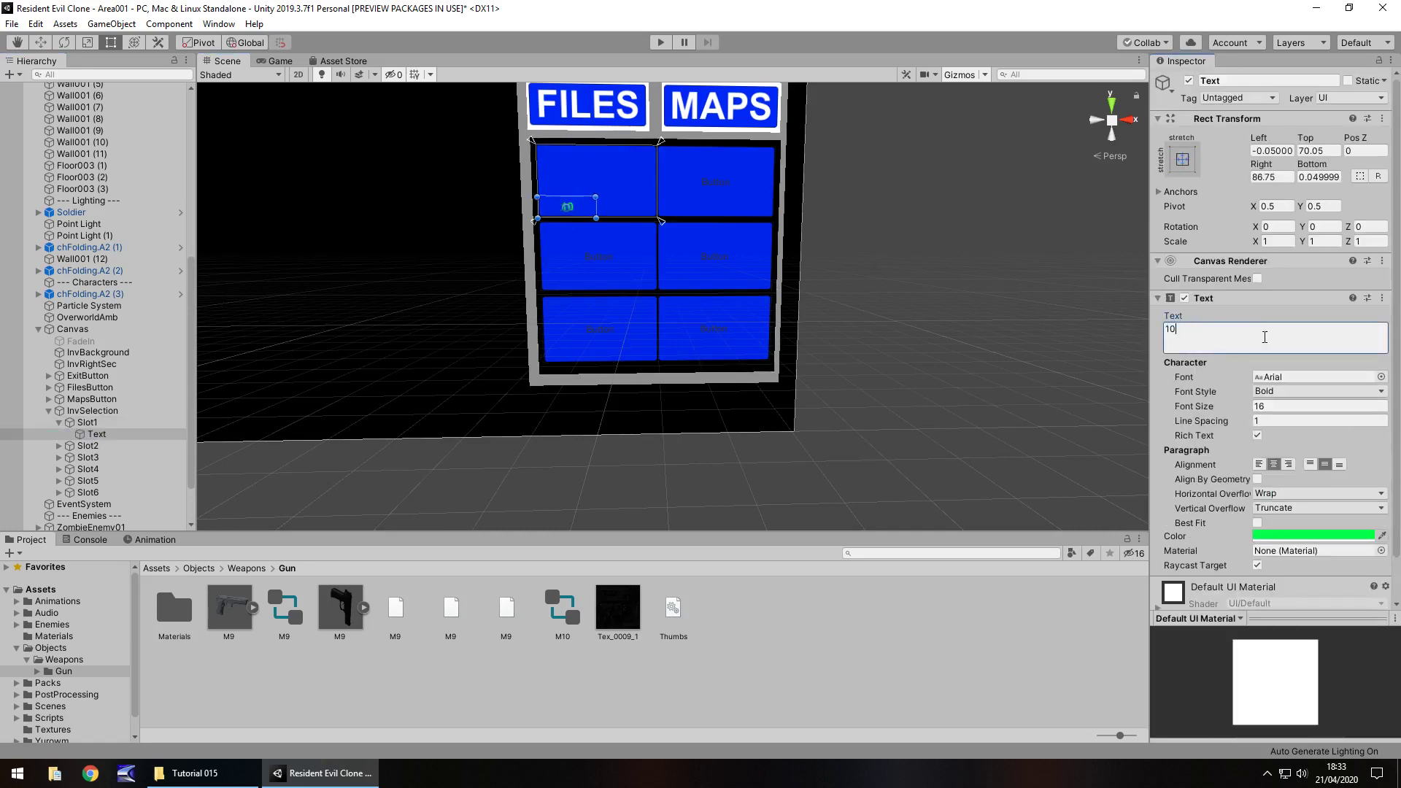
click(1263, 465)
drag(538, 210, 553, 217)
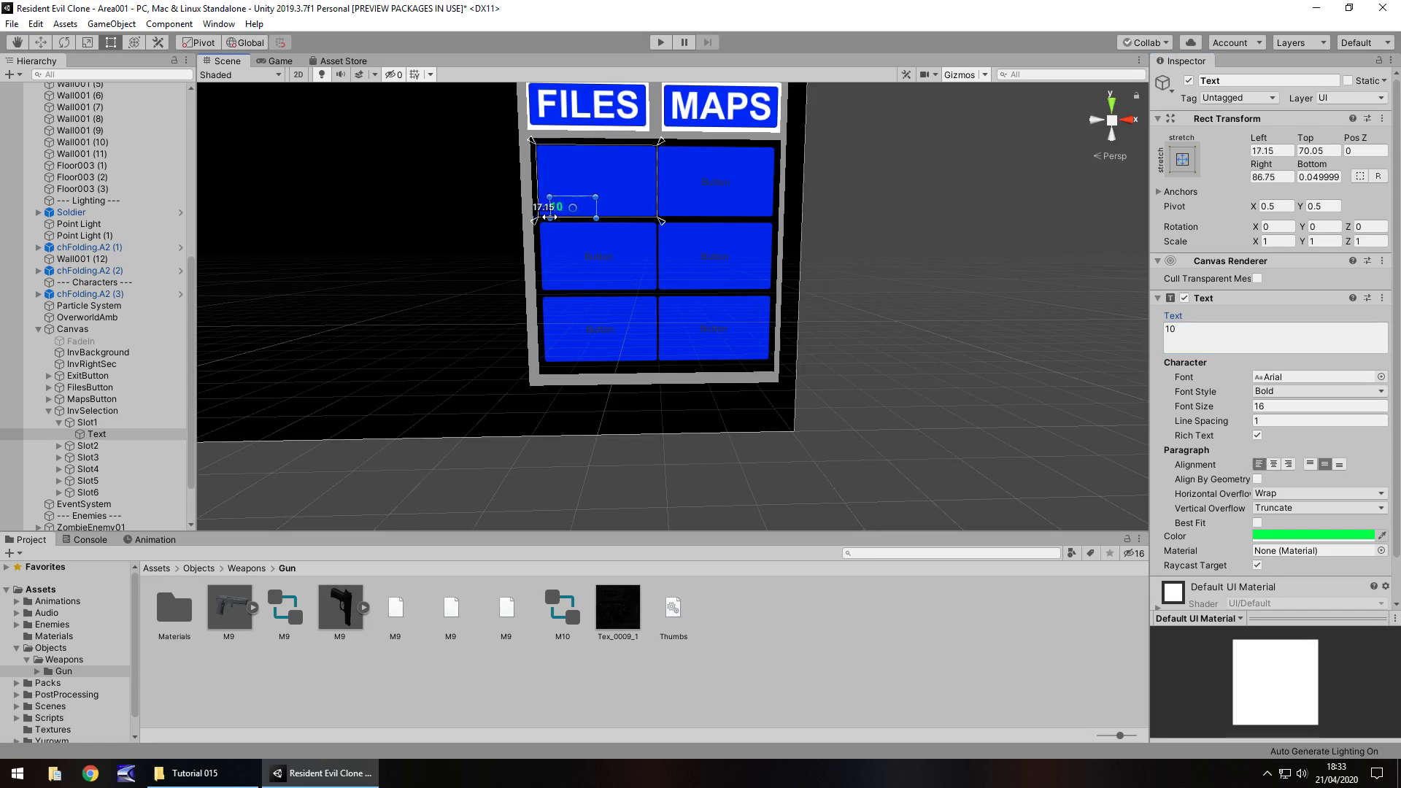
click(1071, 292)
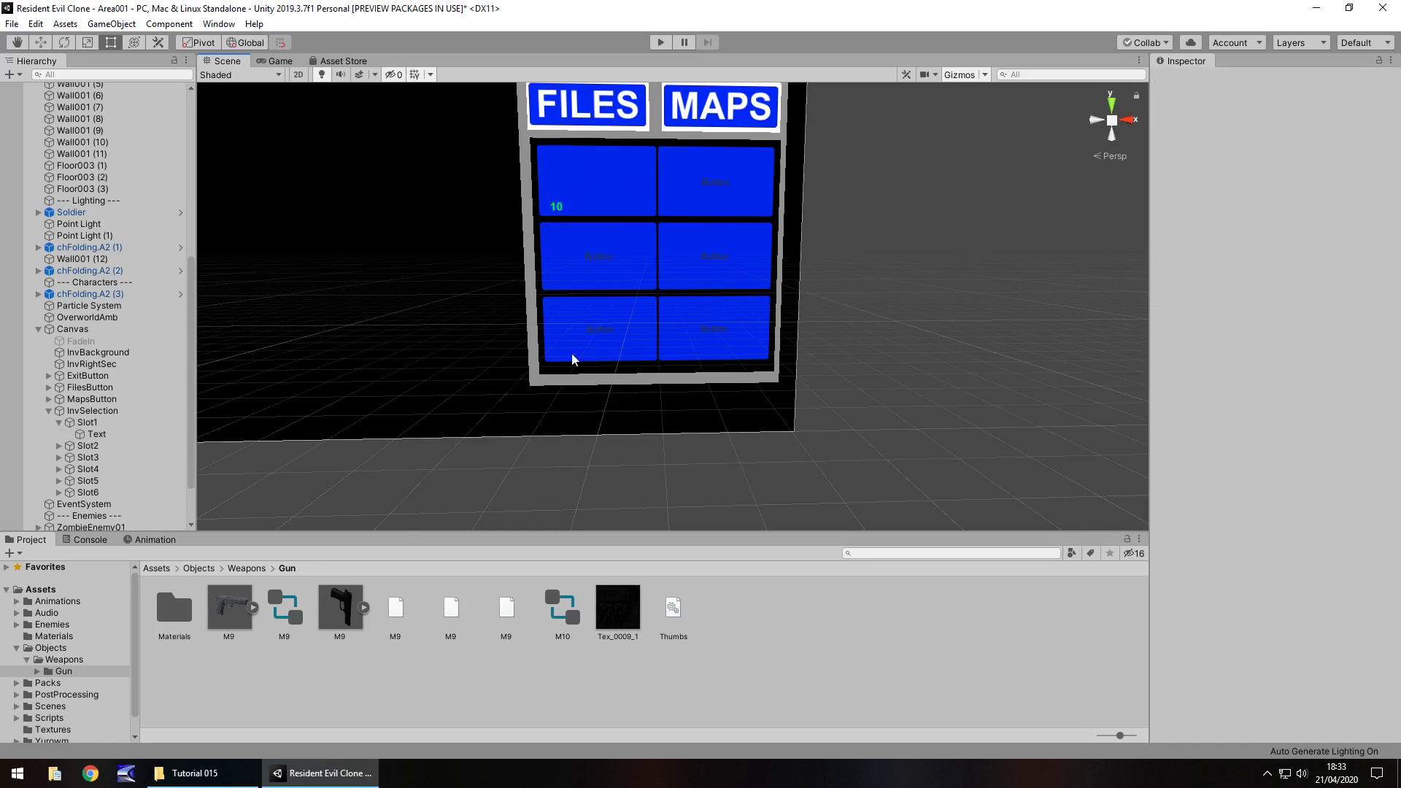
click(559, 204)
click(559, 205)
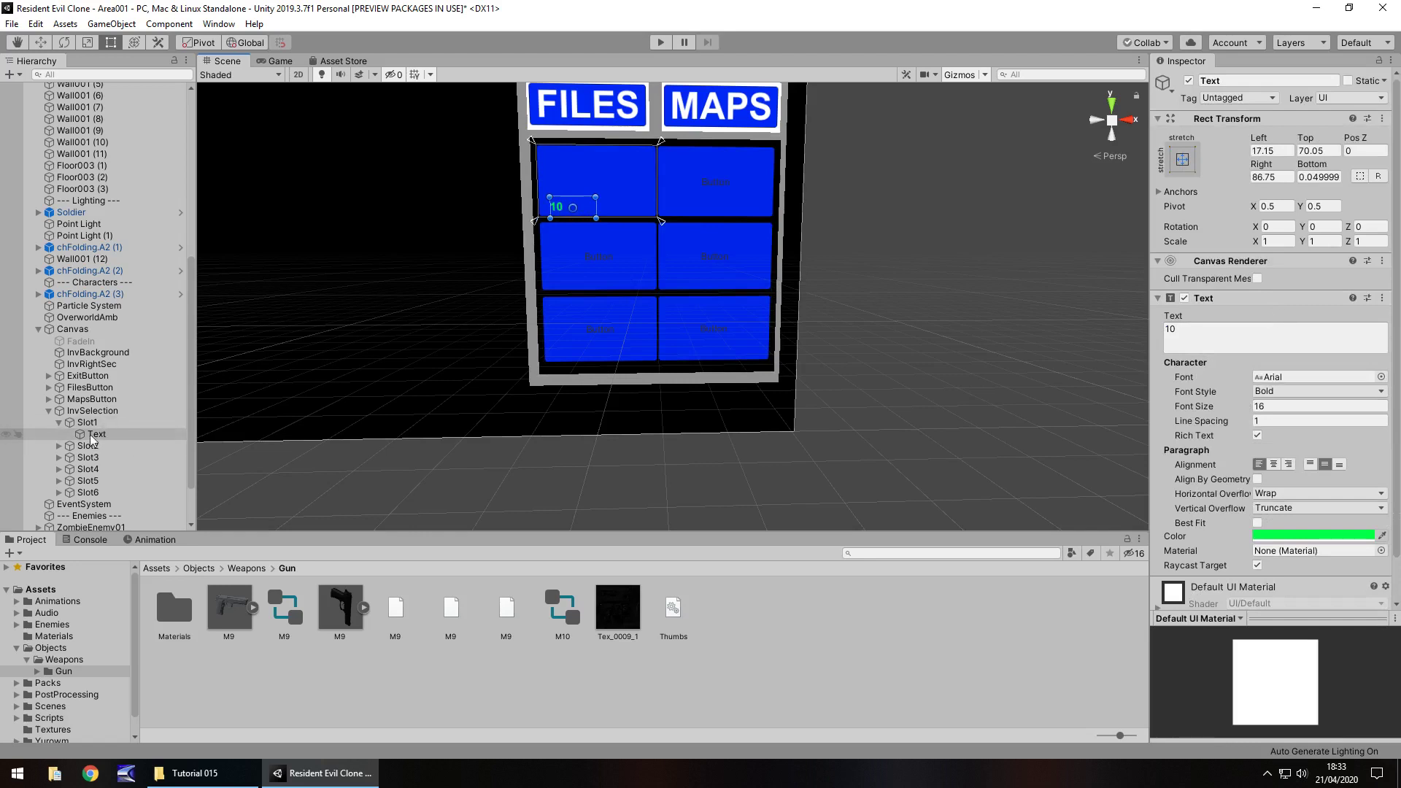
Copy Slot1's Text component and paste its values onto Slot2's label
click(1382, 299)
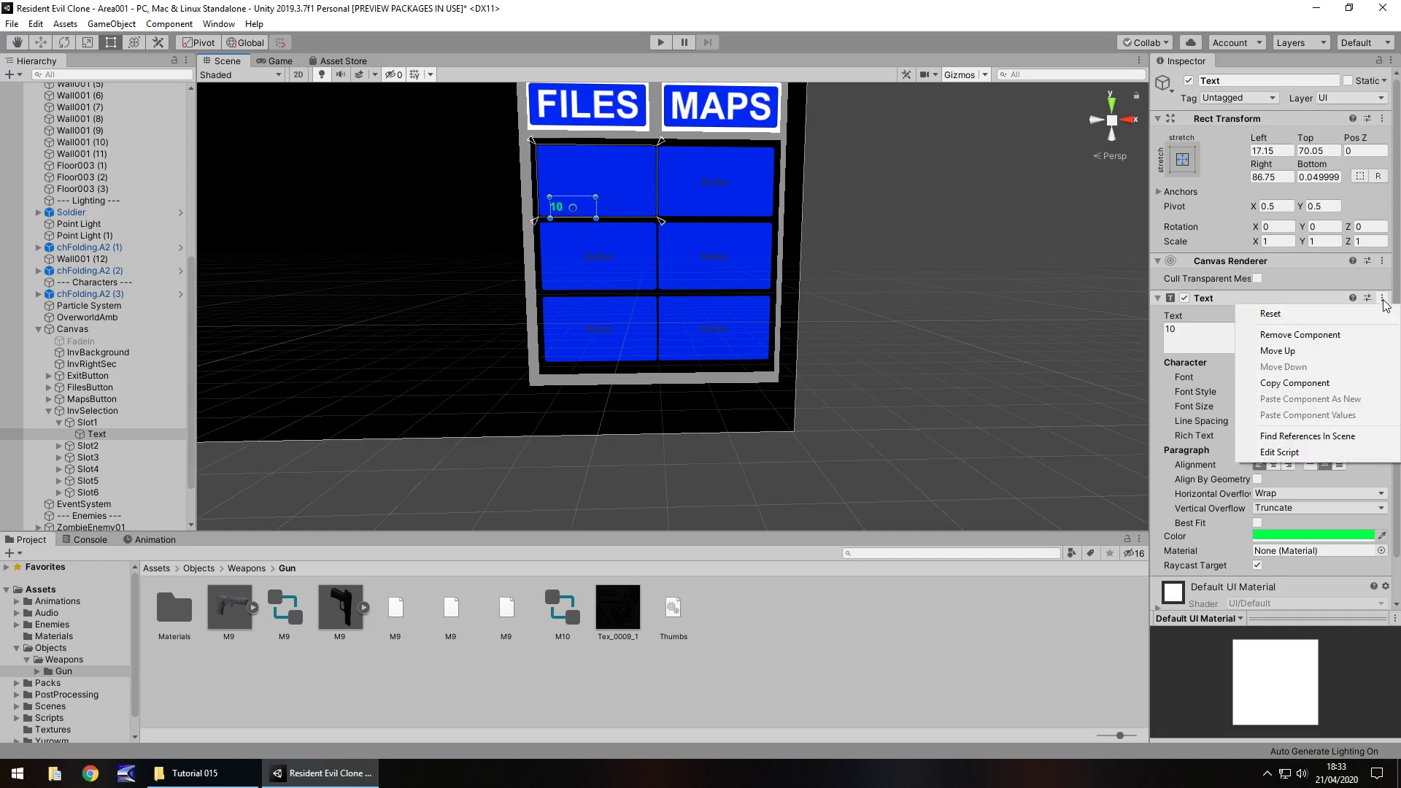
click(1306, 387)
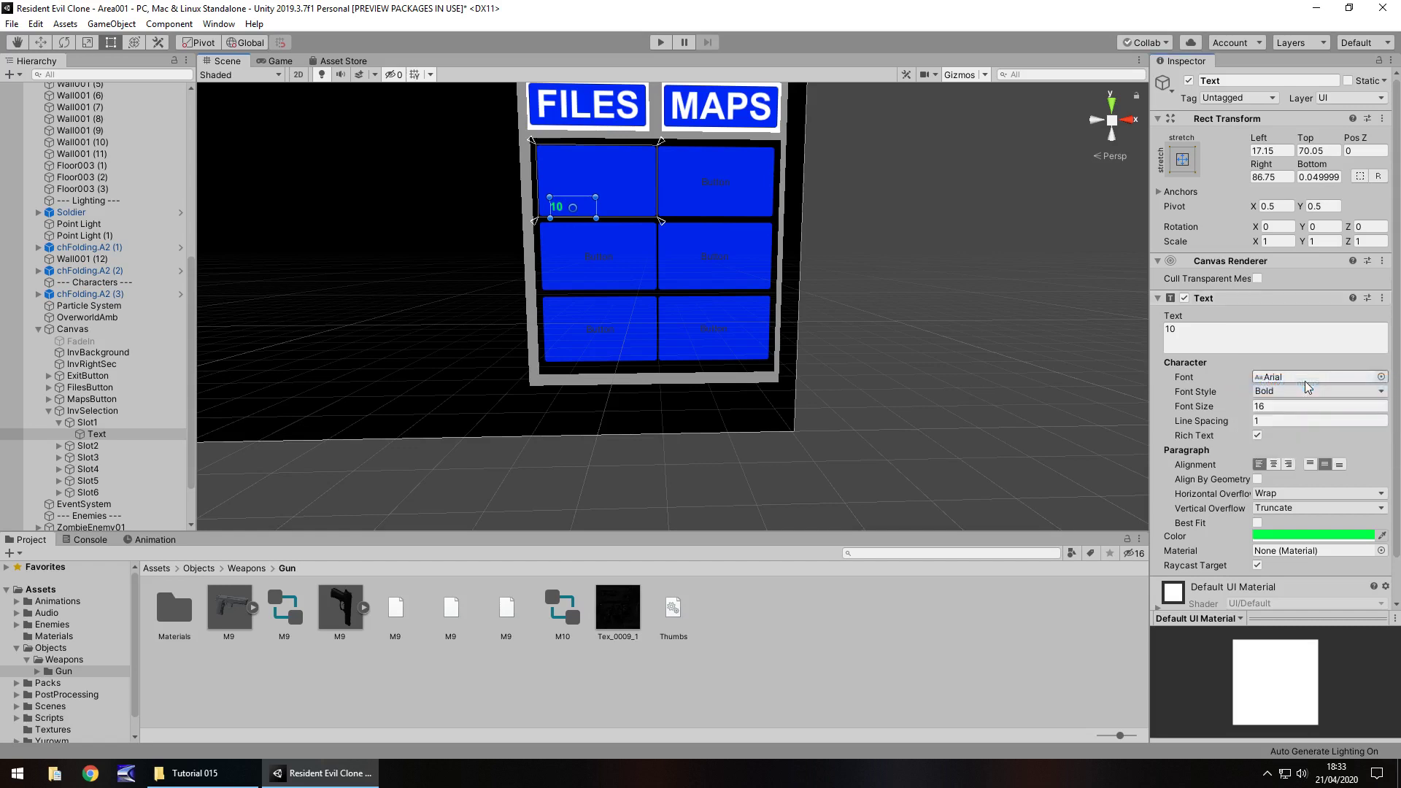
click(723, 191)
click(729, 185)
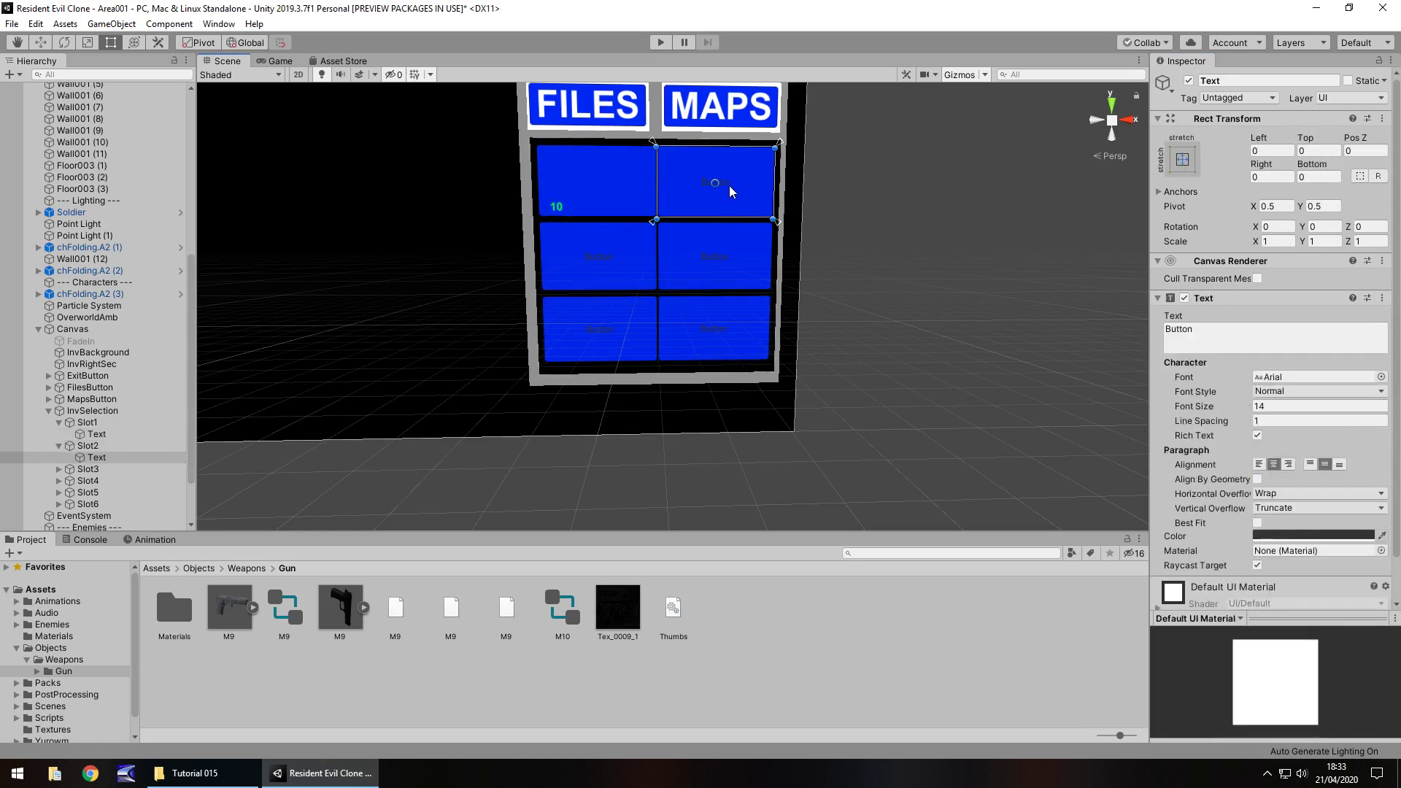
click(1382, 298)
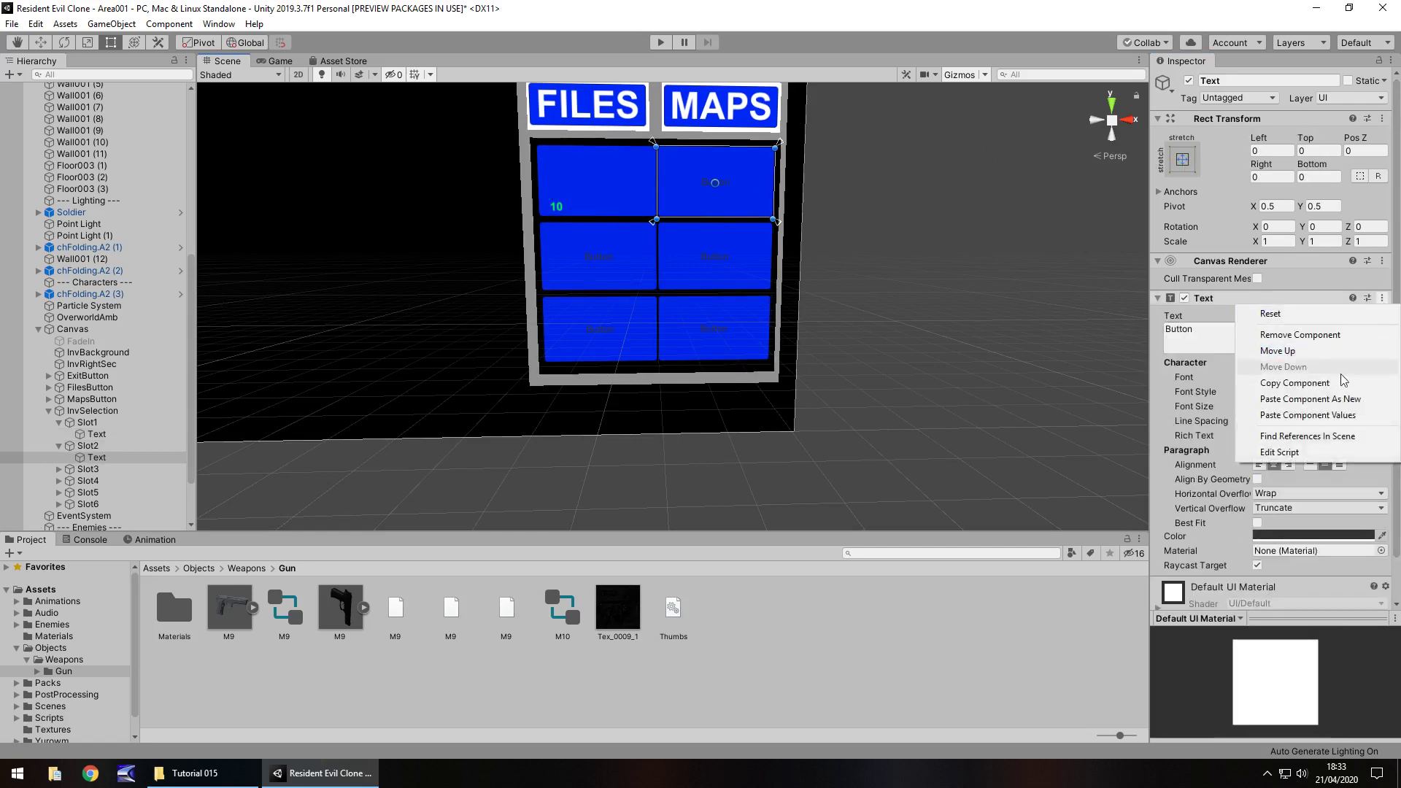
click(1286, 416)
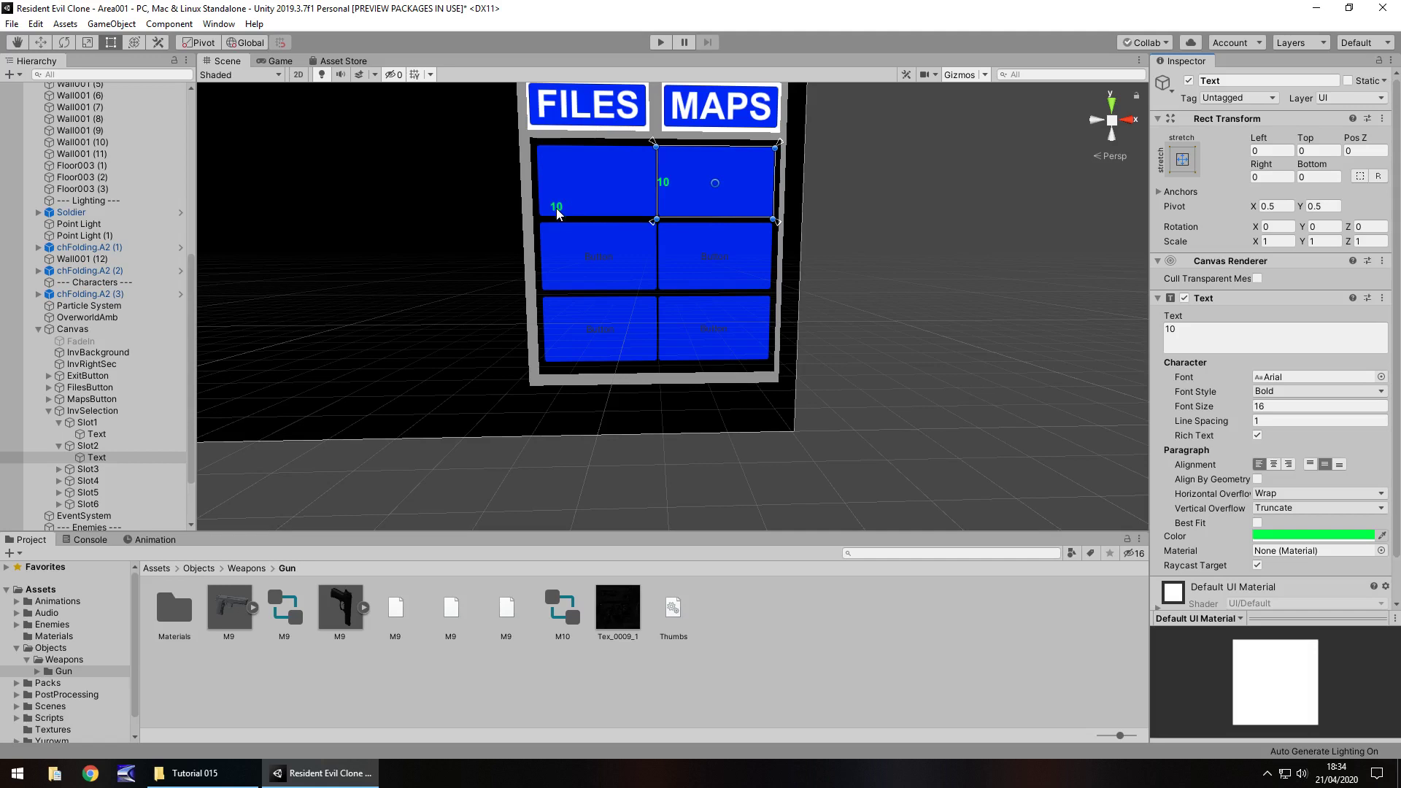
Paste the copied Text component values onto the labels of Slot3 through Slot6 together
click(611, 256)
click(605, 260)
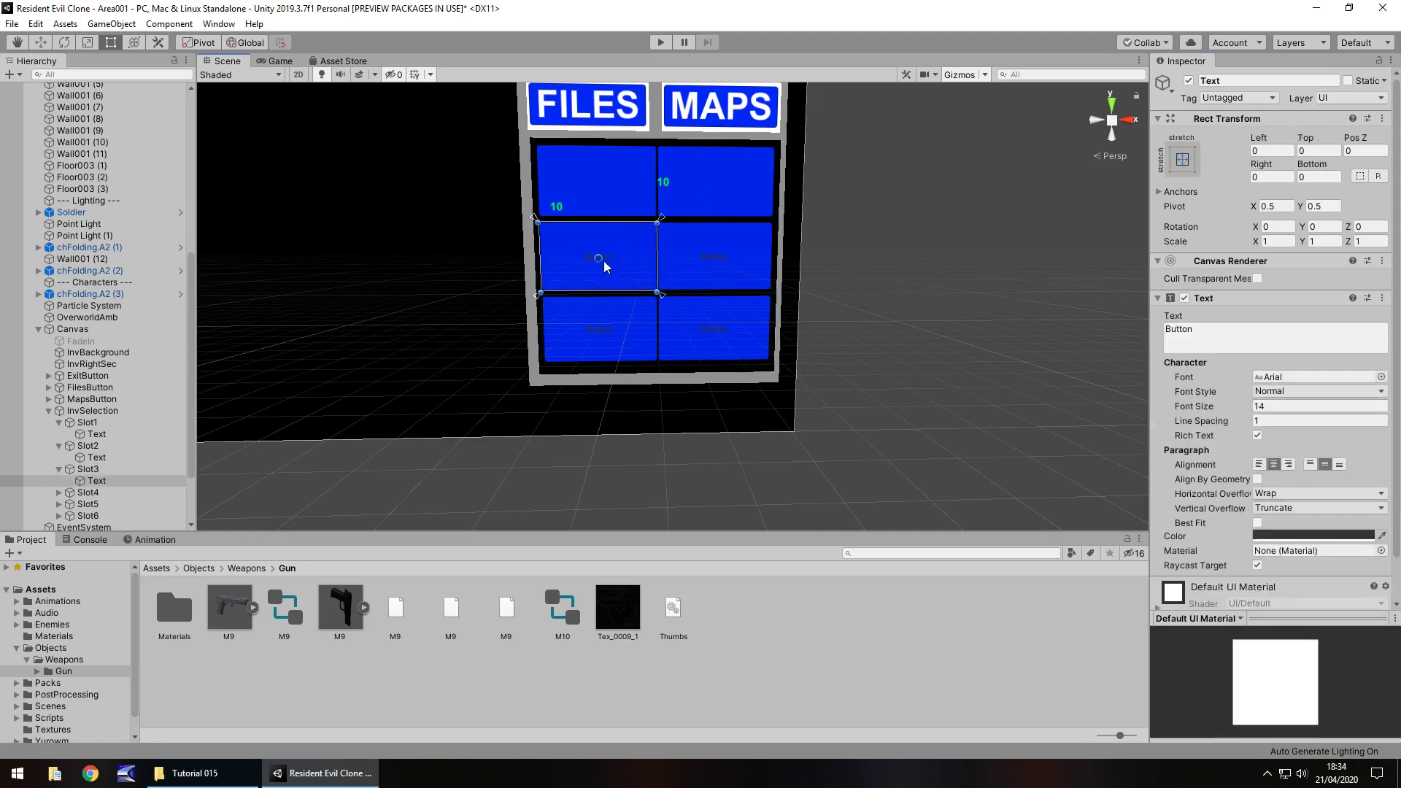
click(722, 258)
click(730, 261)
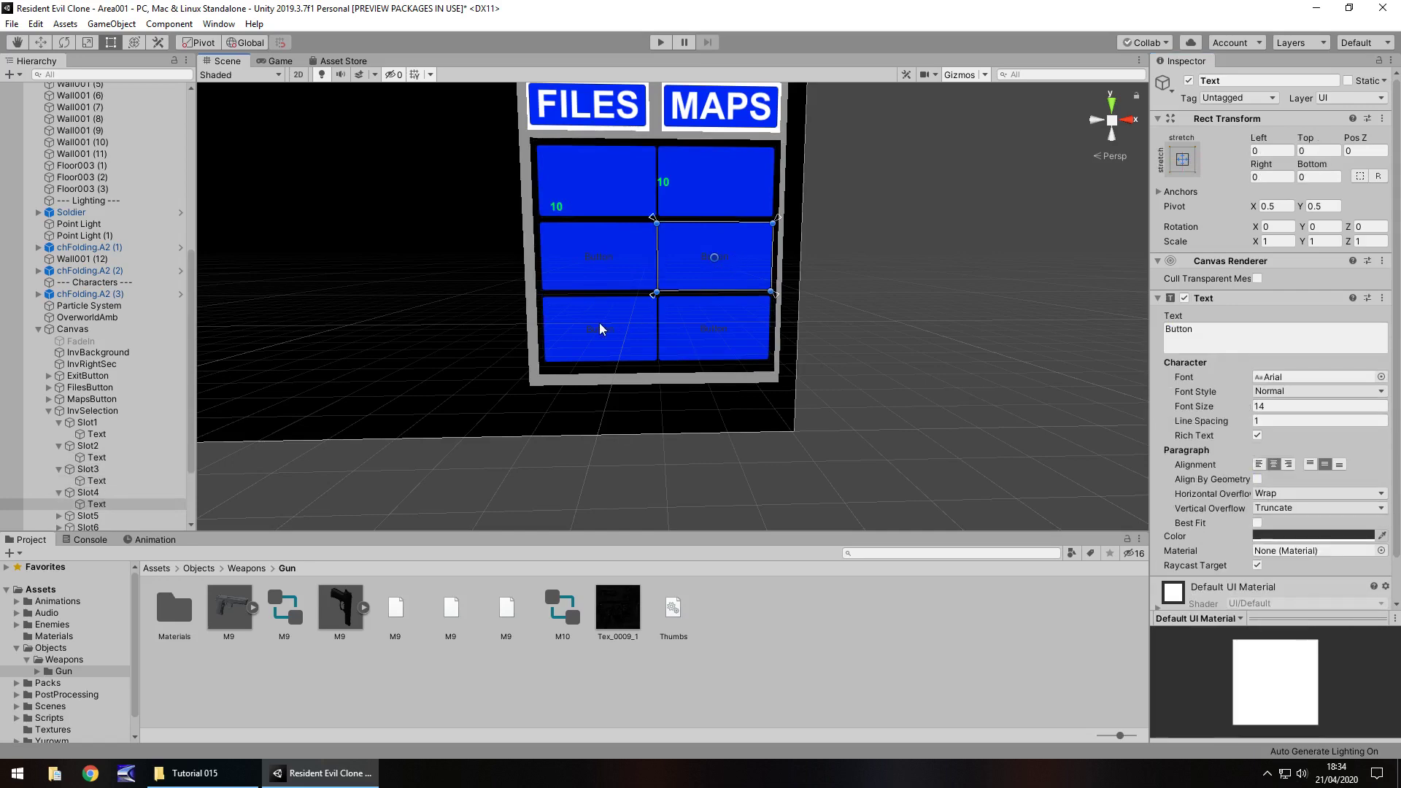
click(618, 319)
click(620, 318)
click(728, 322)
click(739, 321)
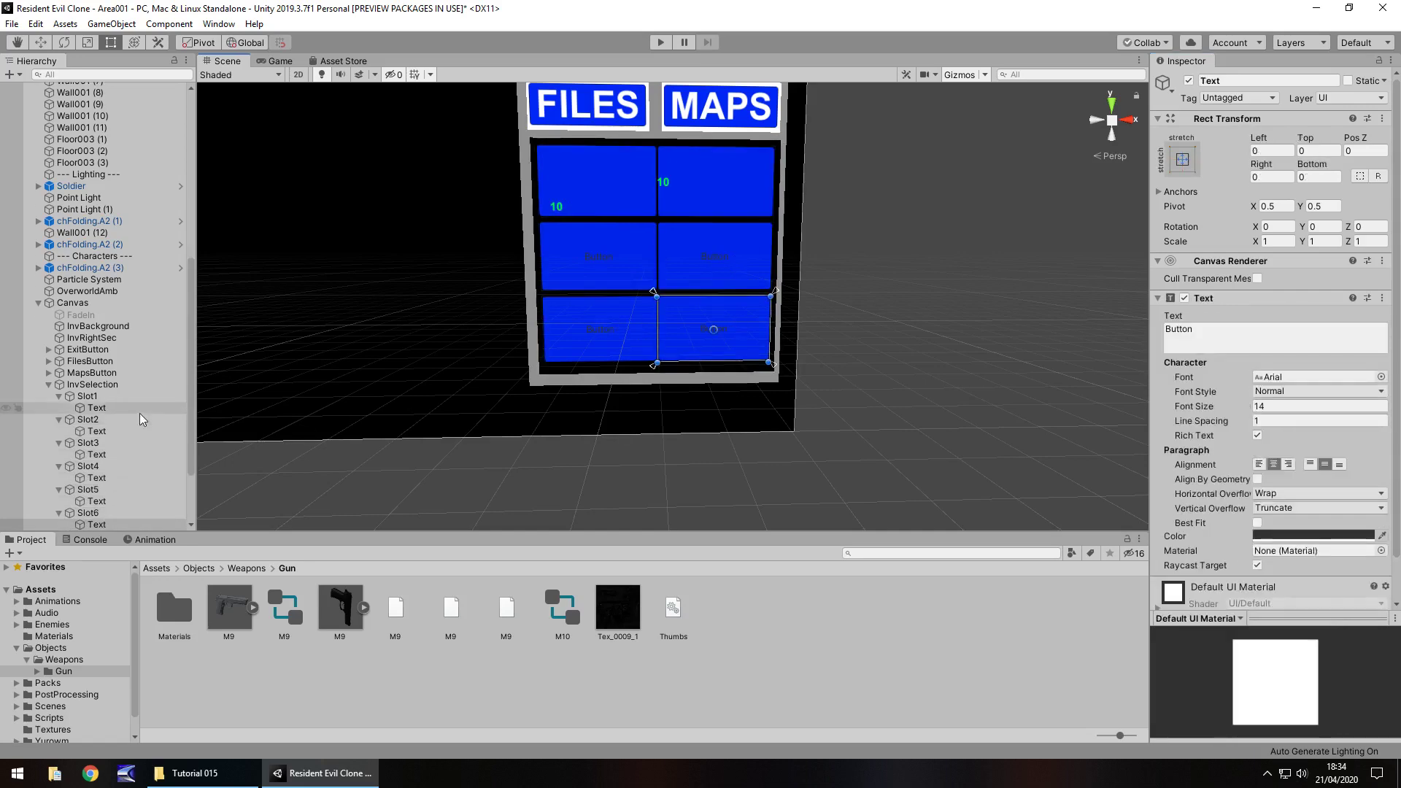
click(111, 454)
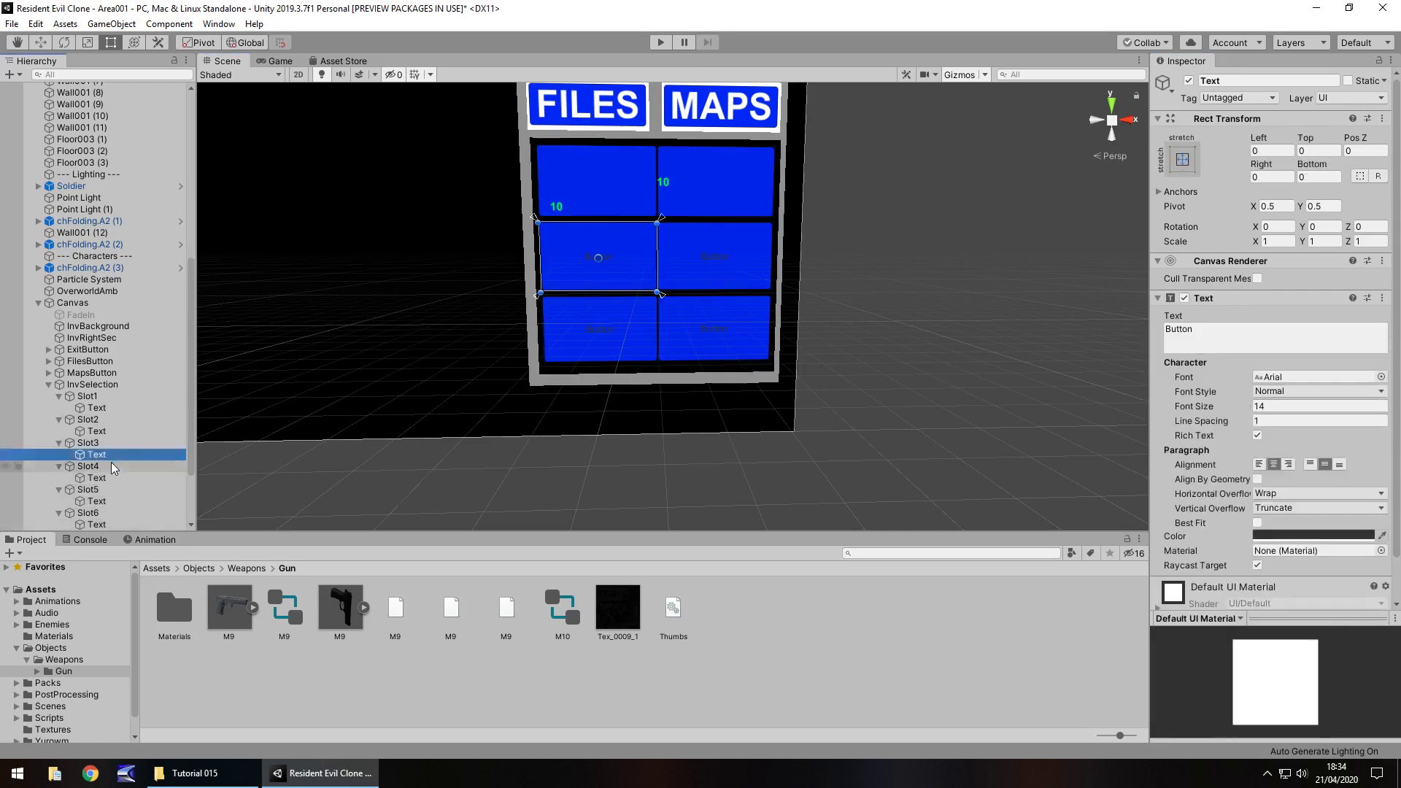
ctrl+click(110, 478)
ctrl+click(107, 501)
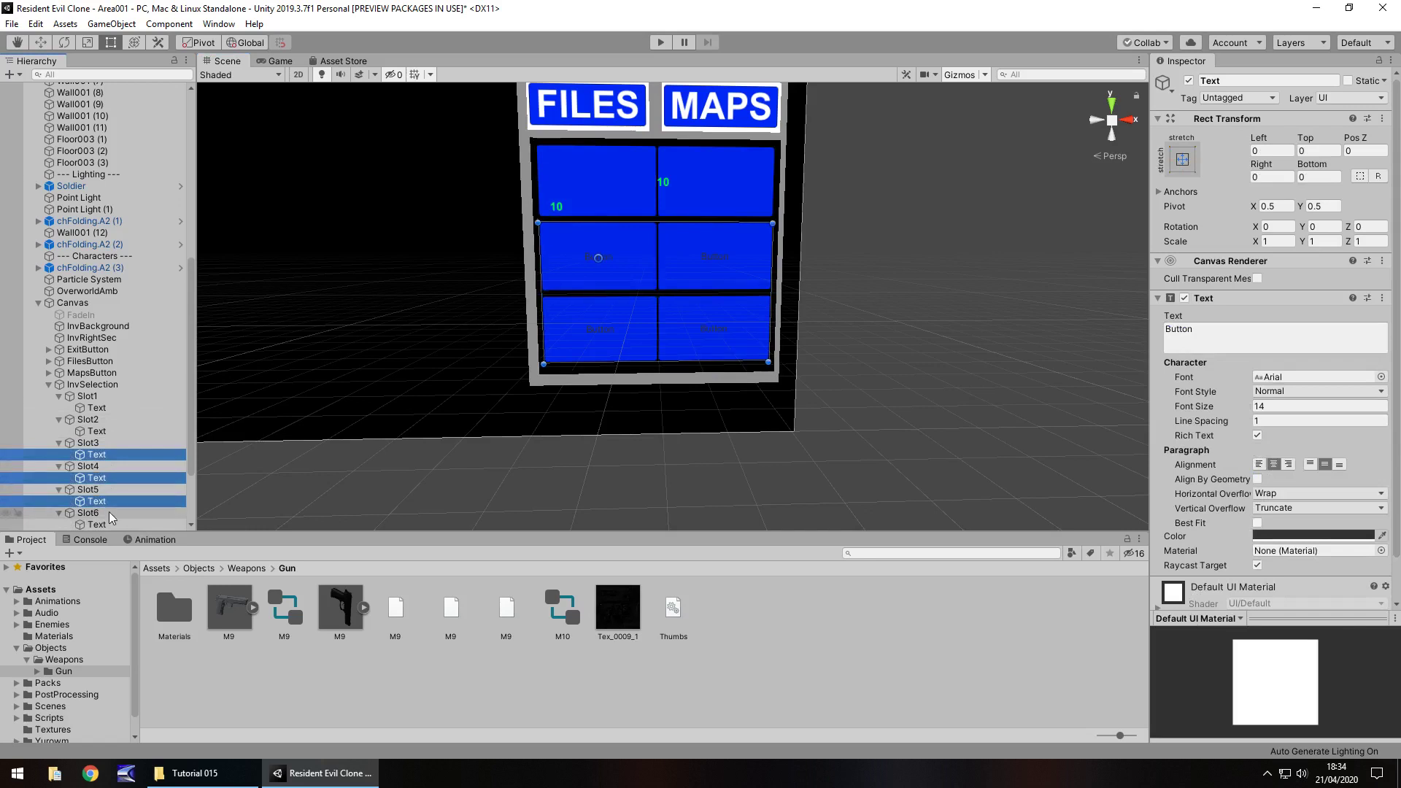
ctrl+click(111, 525)
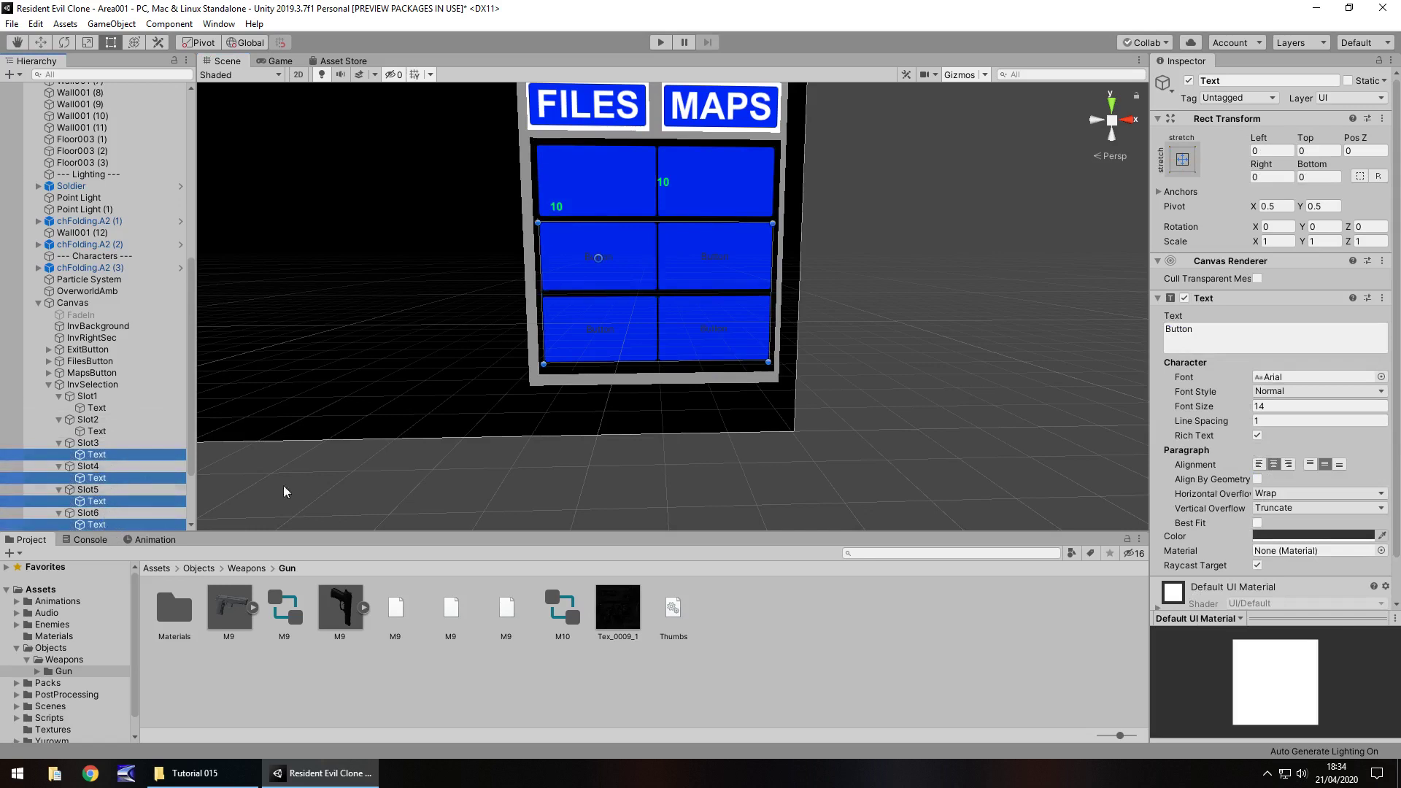
click(1382, 298)
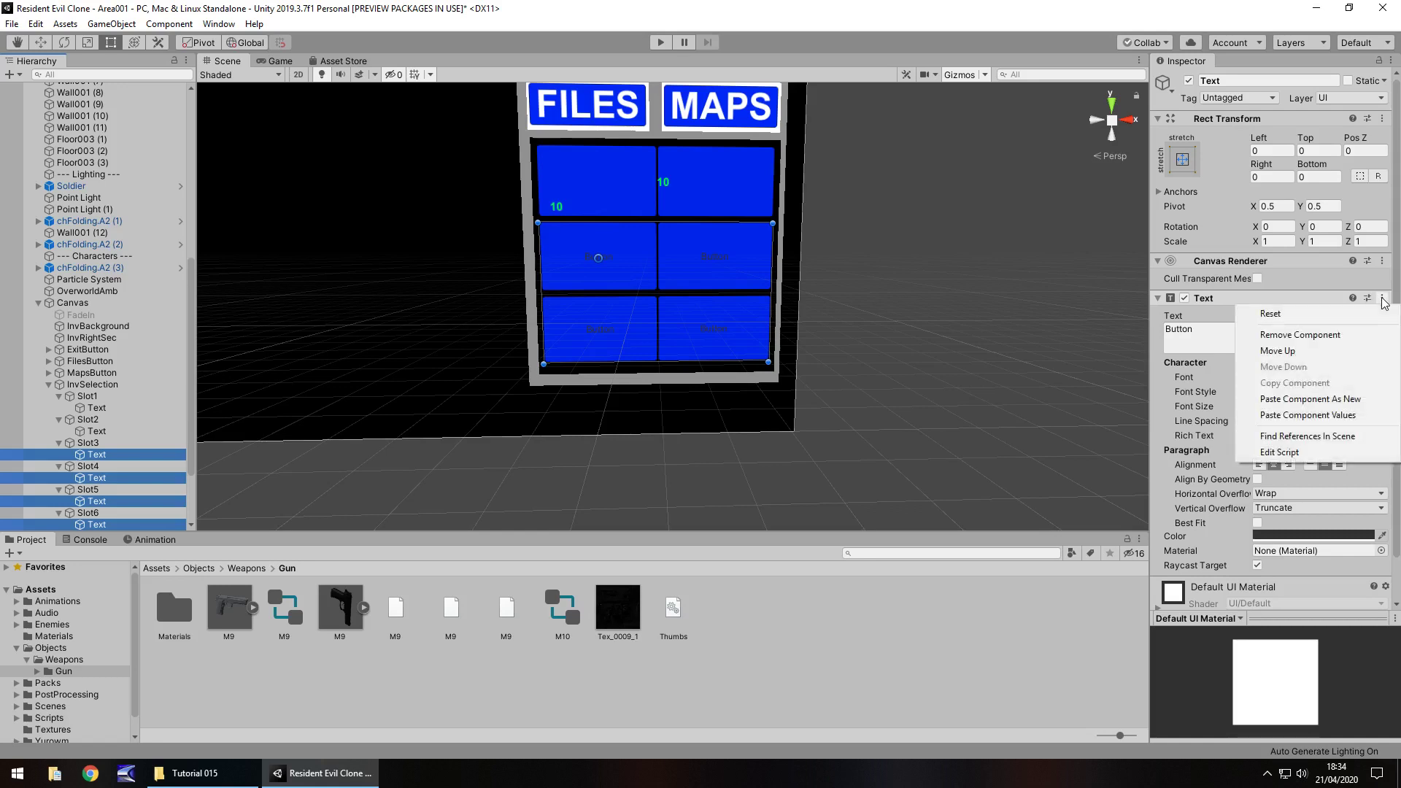
click(1322, 415)
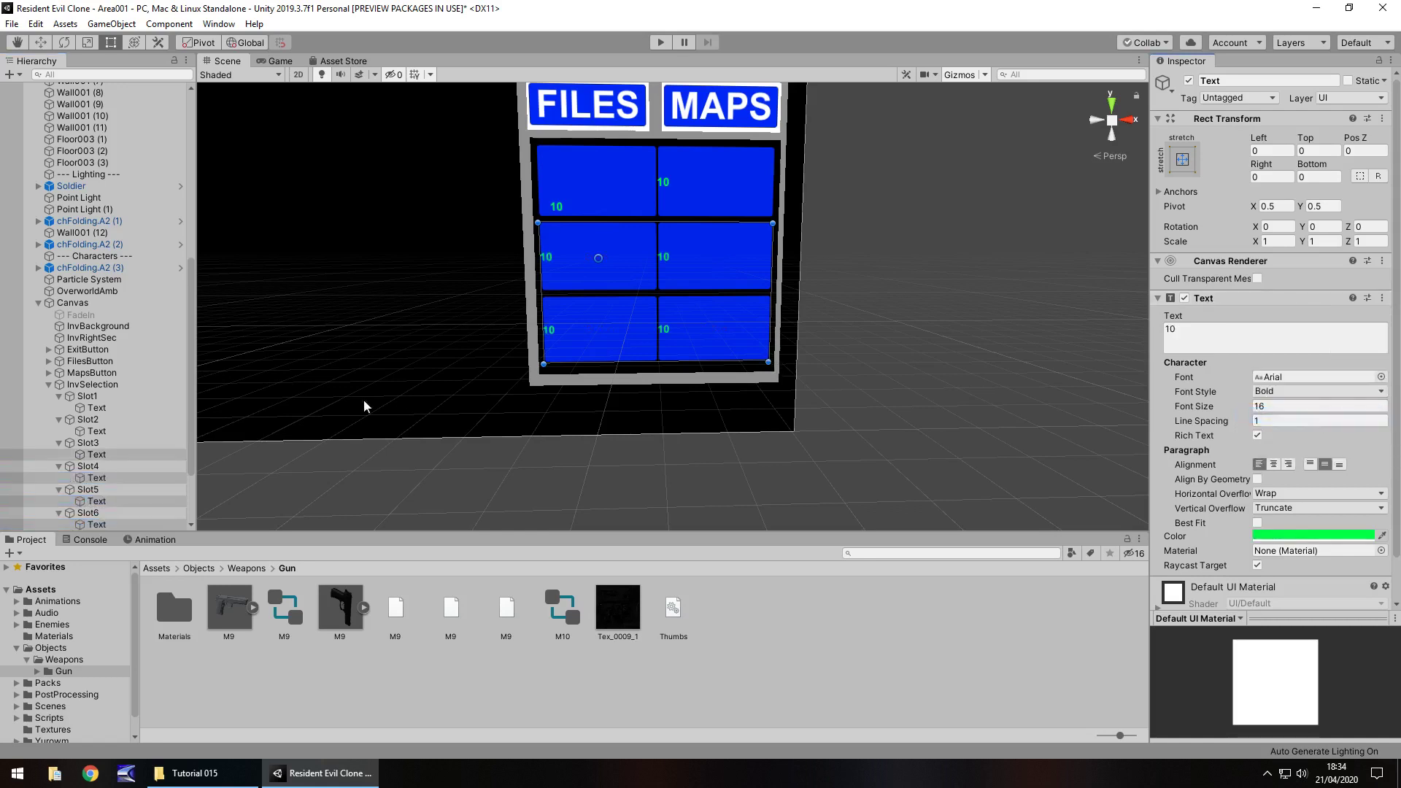
Copy Slot1 label's Rect Transform and paste its values onto the labels of Slot2–Slot6
click(97, 408)
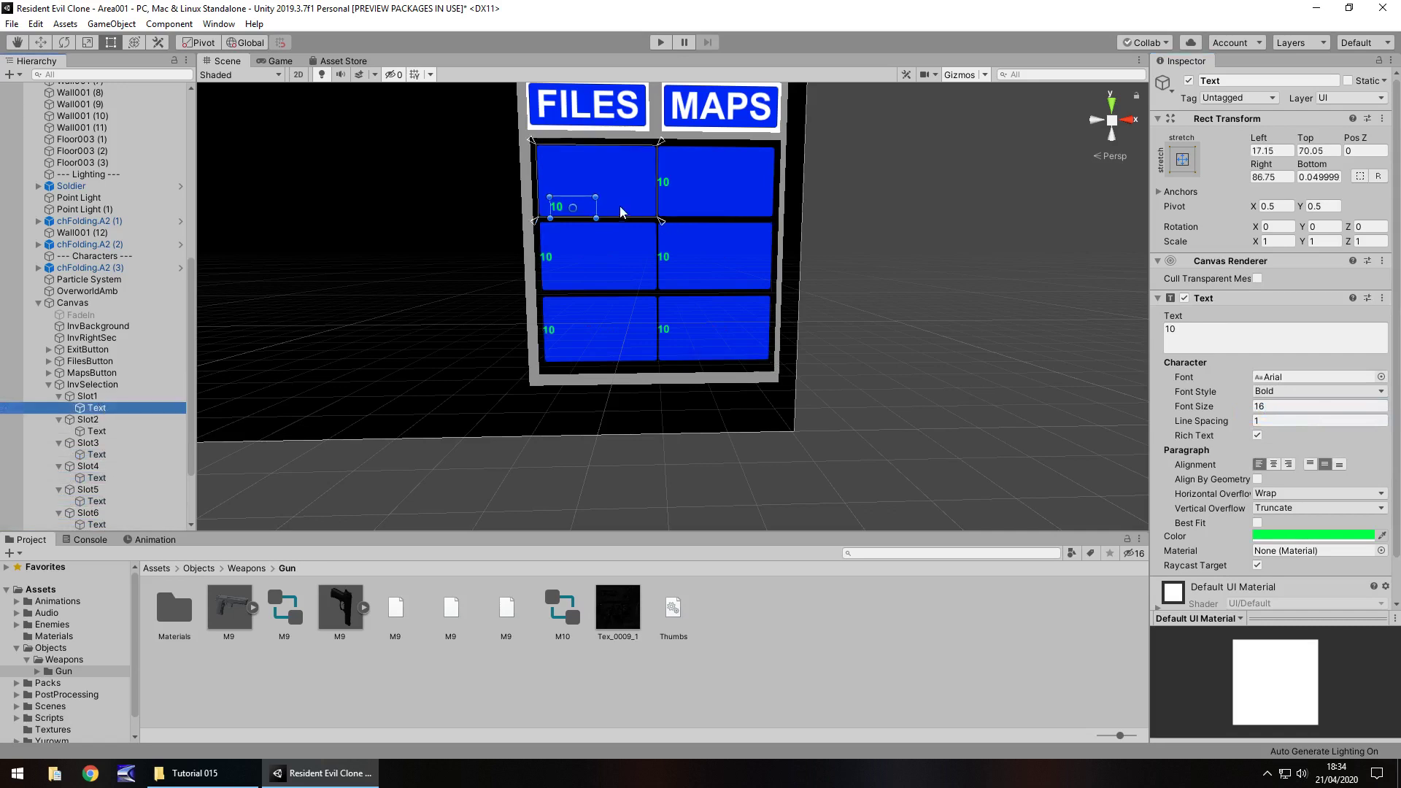
click(1381, 118)
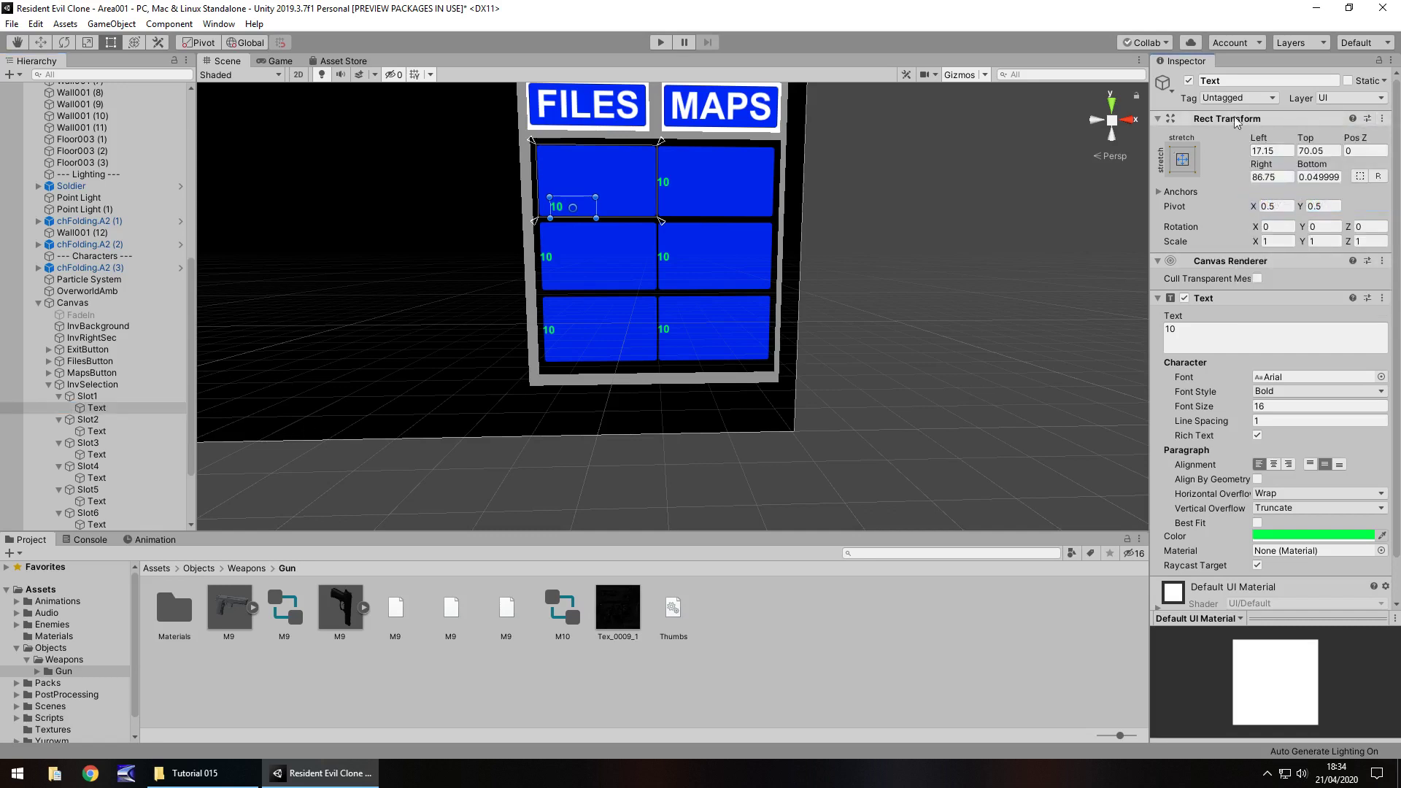
click(110, 432)
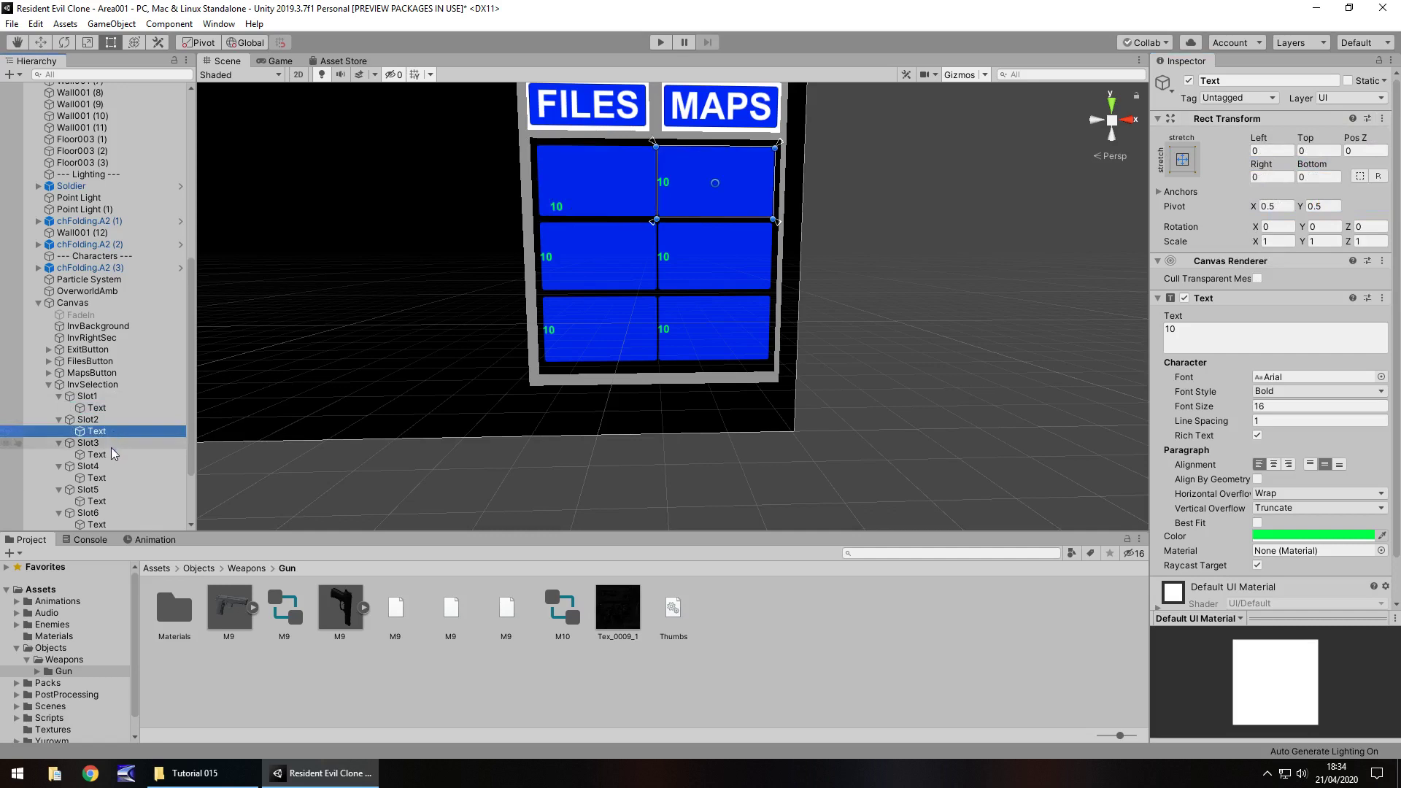
ctrl+click(111, 454)
ctrl+click(108, 478)
ctrl+click(102, 502)
ctrl+click(105, 524)
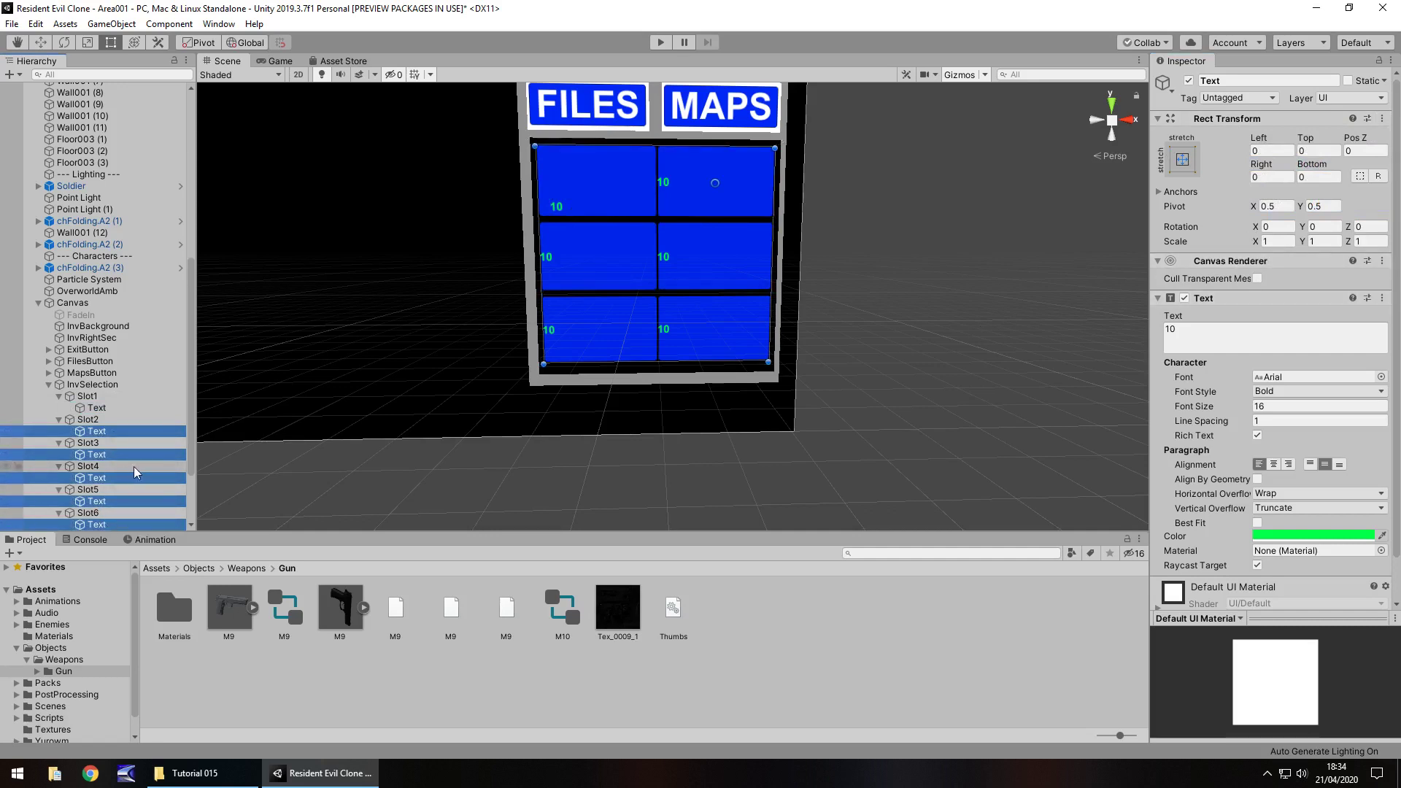
click(1381, 118)
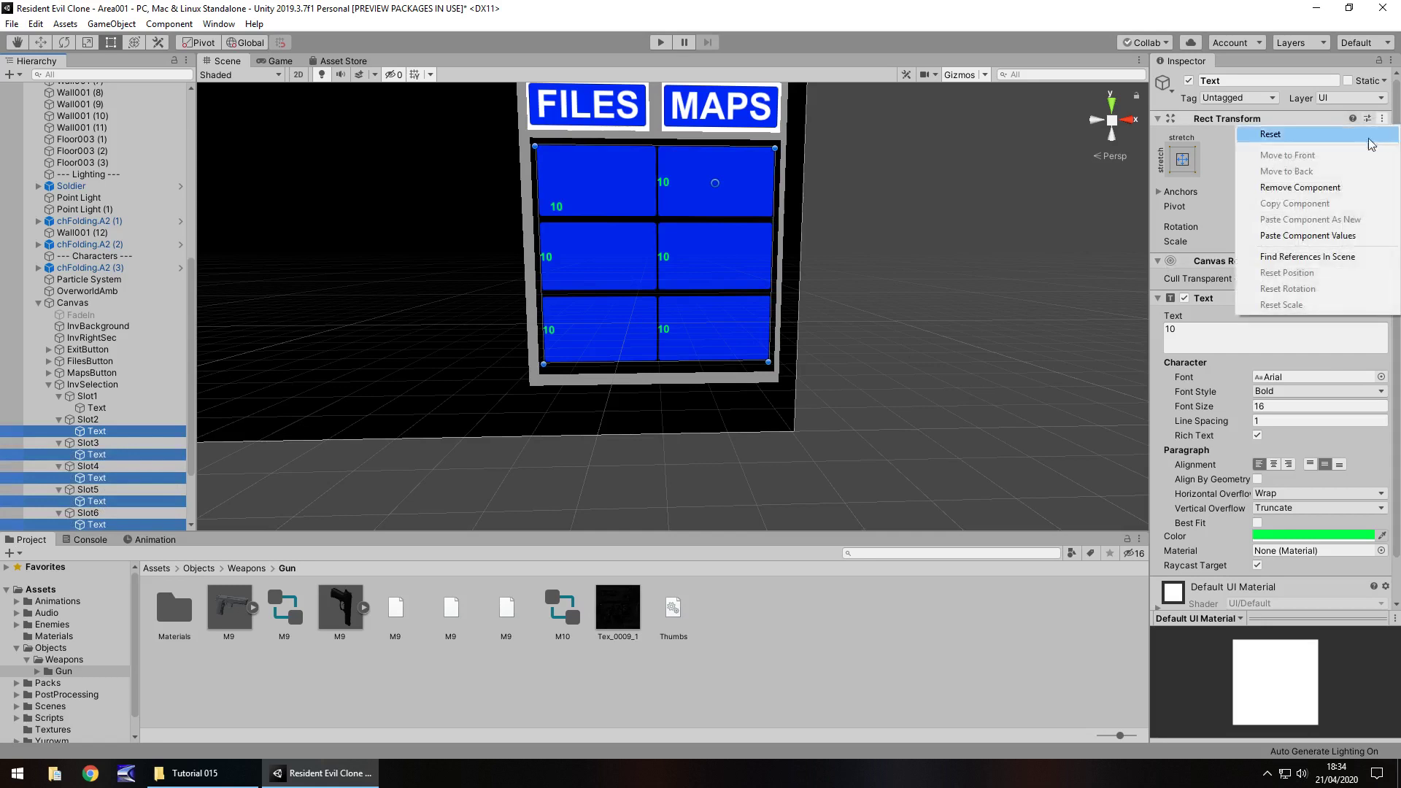
click(1335, 236)
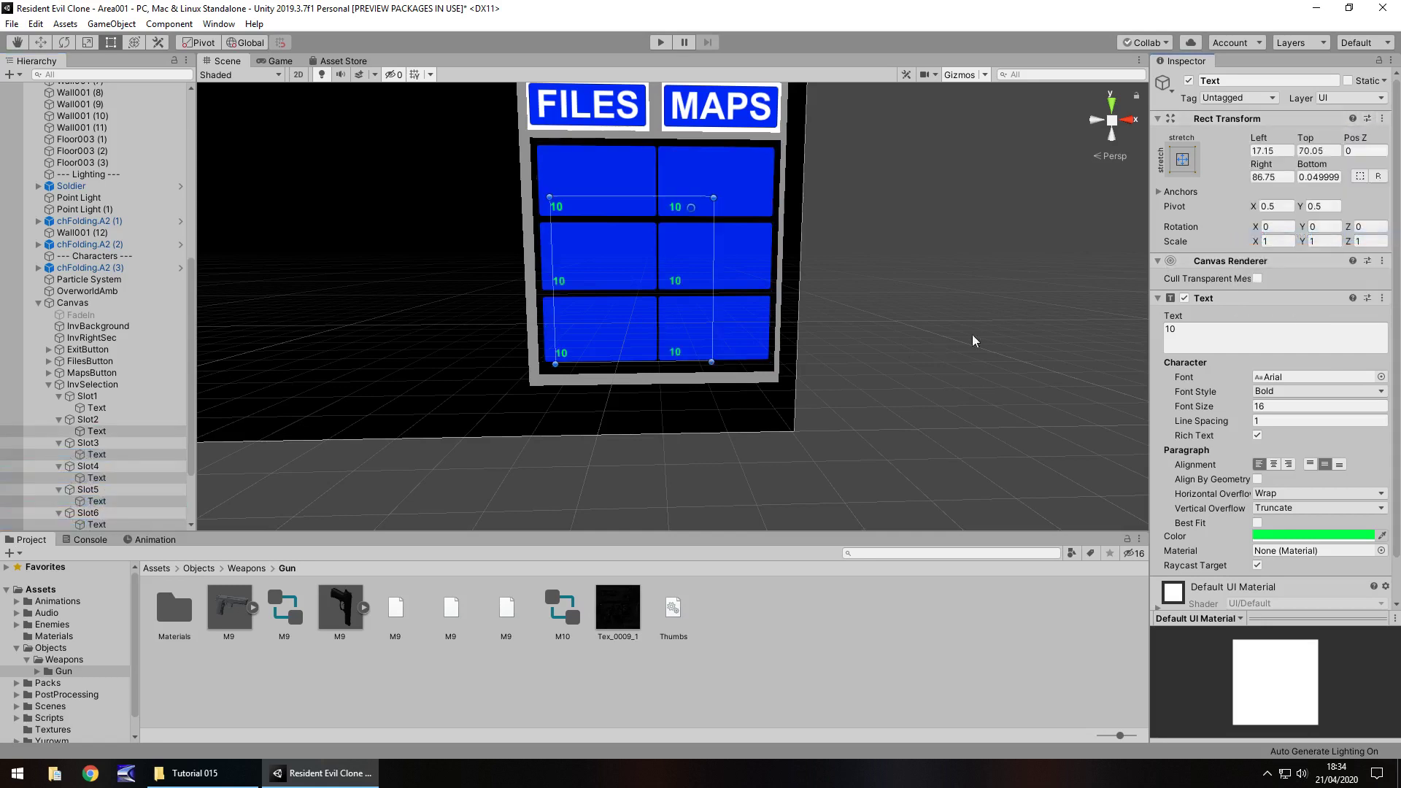
click(926, 300)
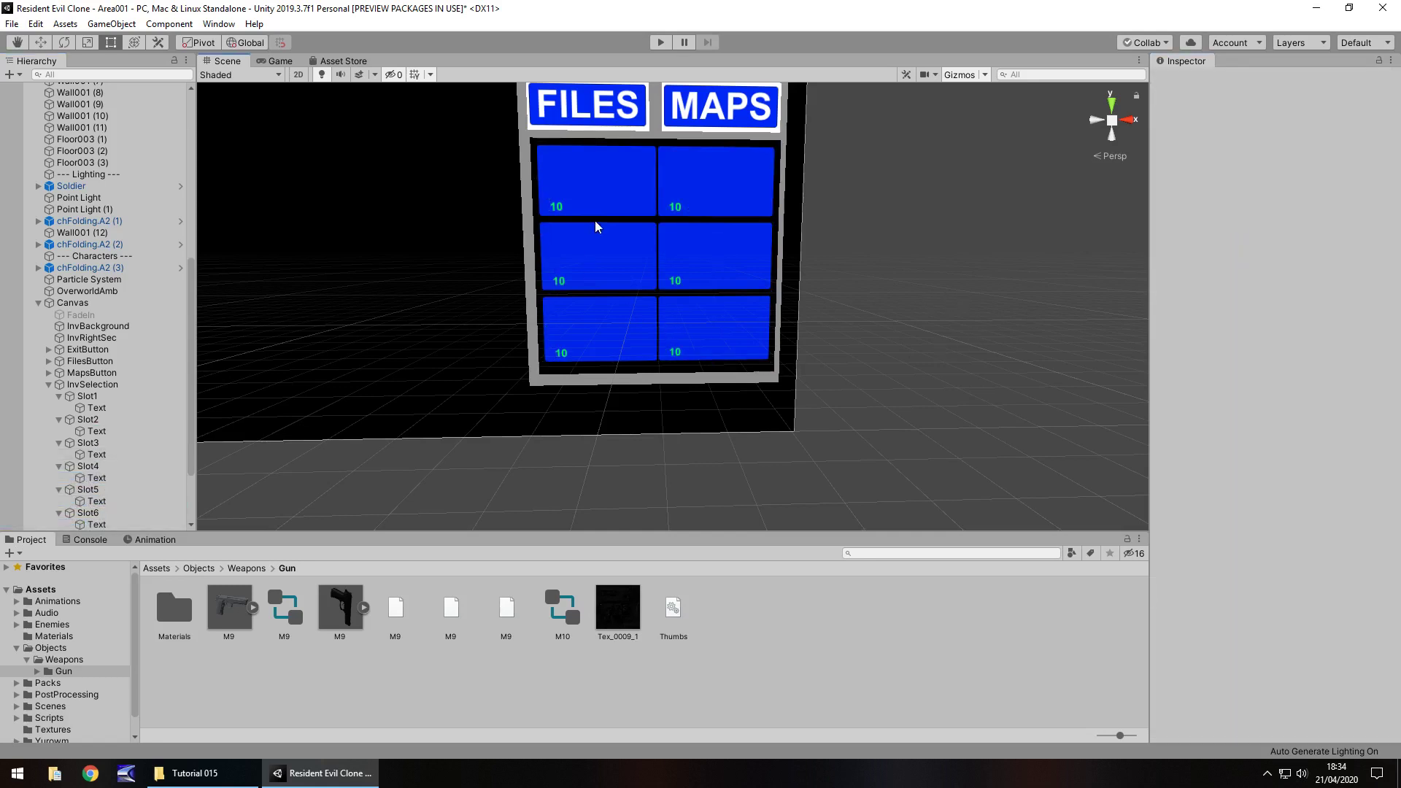
Deactivate the Text labels of Slot2–Slot6 and preview the inventory in the Game view
click(675, 207)
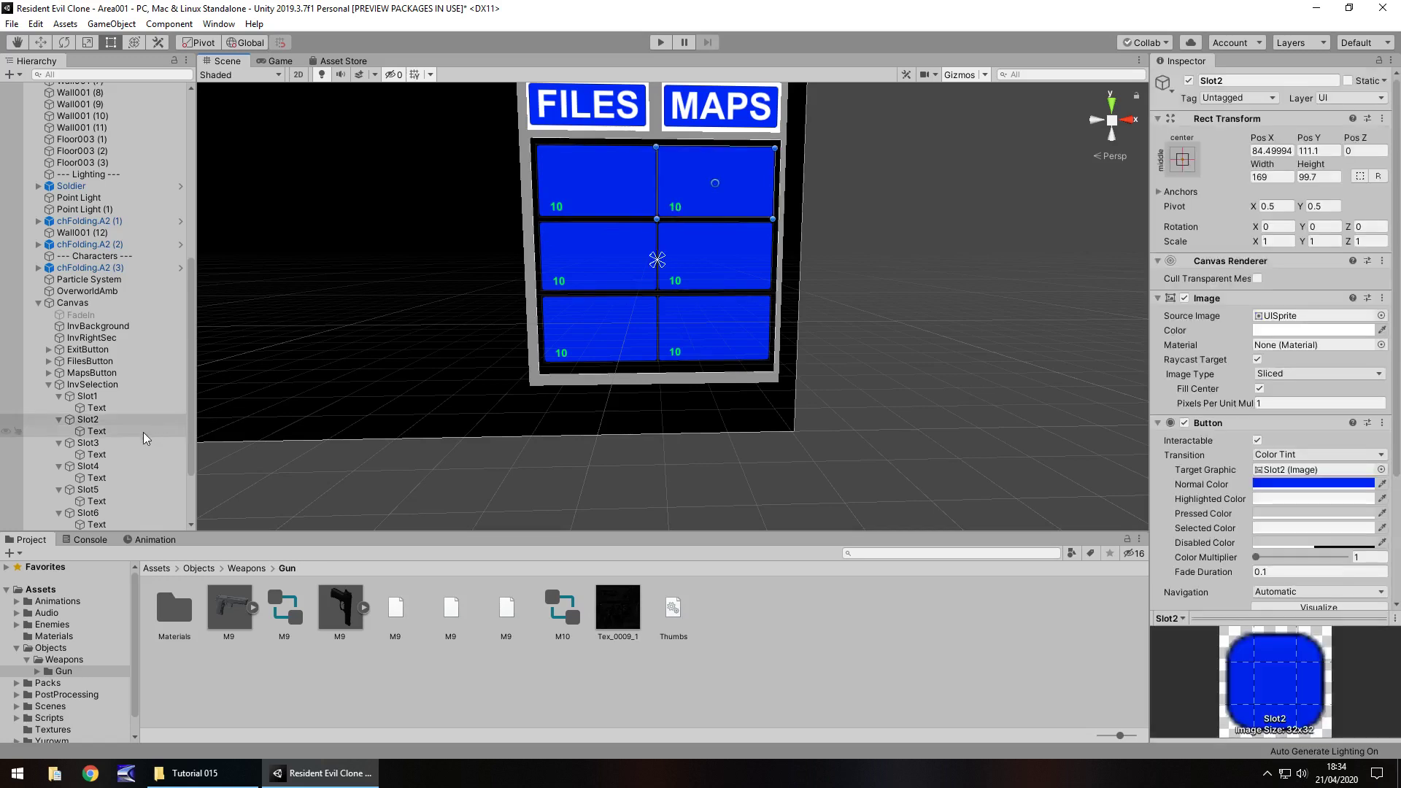
click(111, 435)
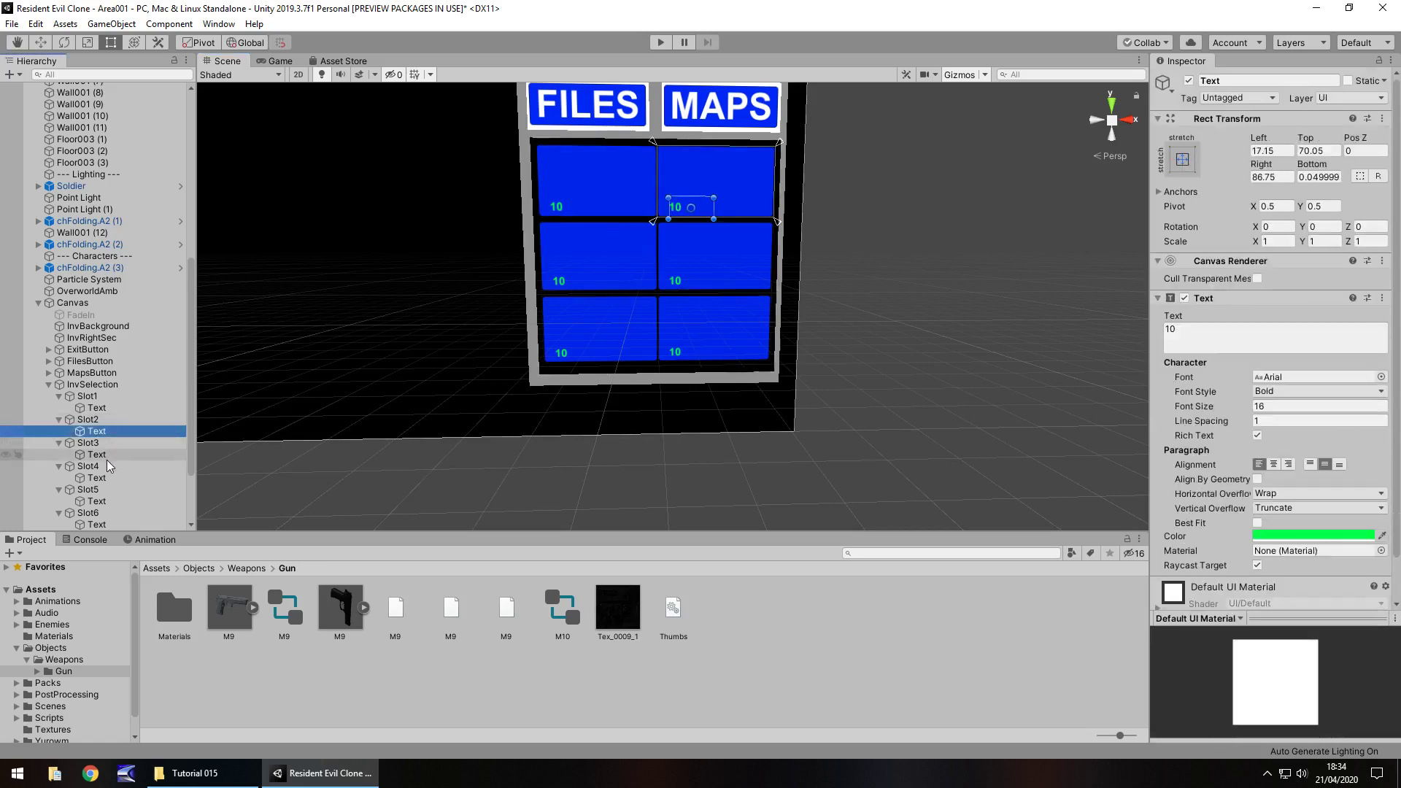
ctrl+click(103, 453)
ctrl+click(102, 478)
ctrl+click(105, 500)
ctrl+click(115, 524)
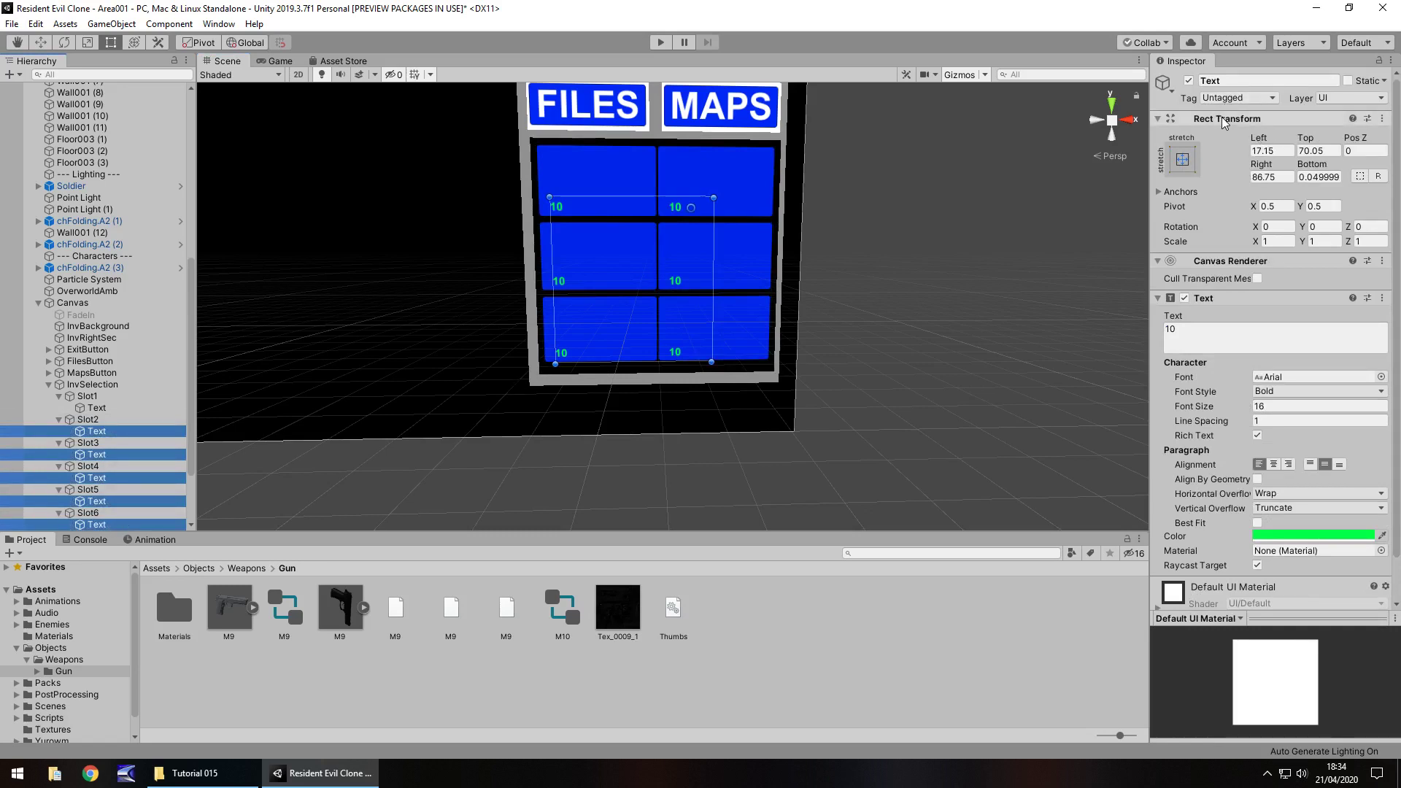
click(1188, 80)
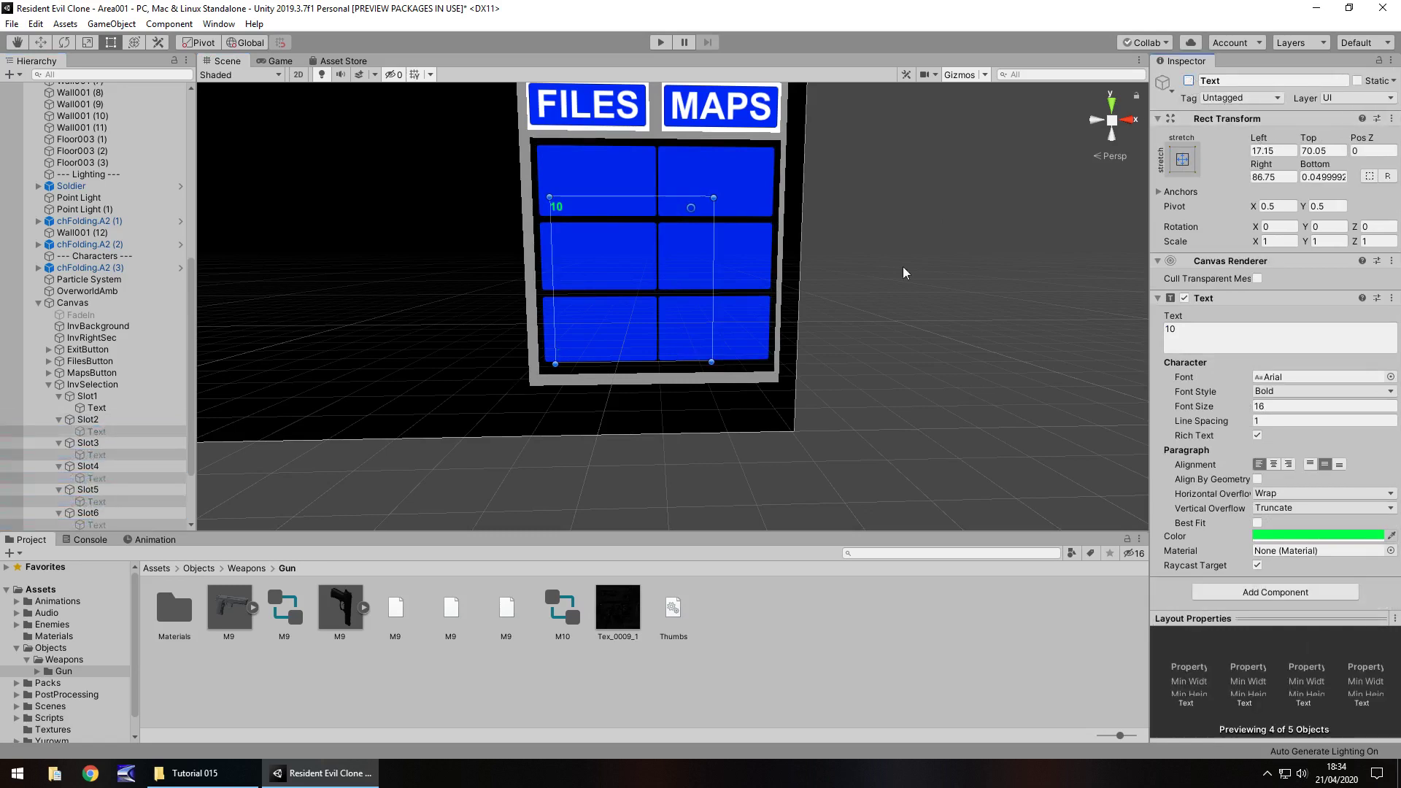
click(904, 317)
click(278, 60)
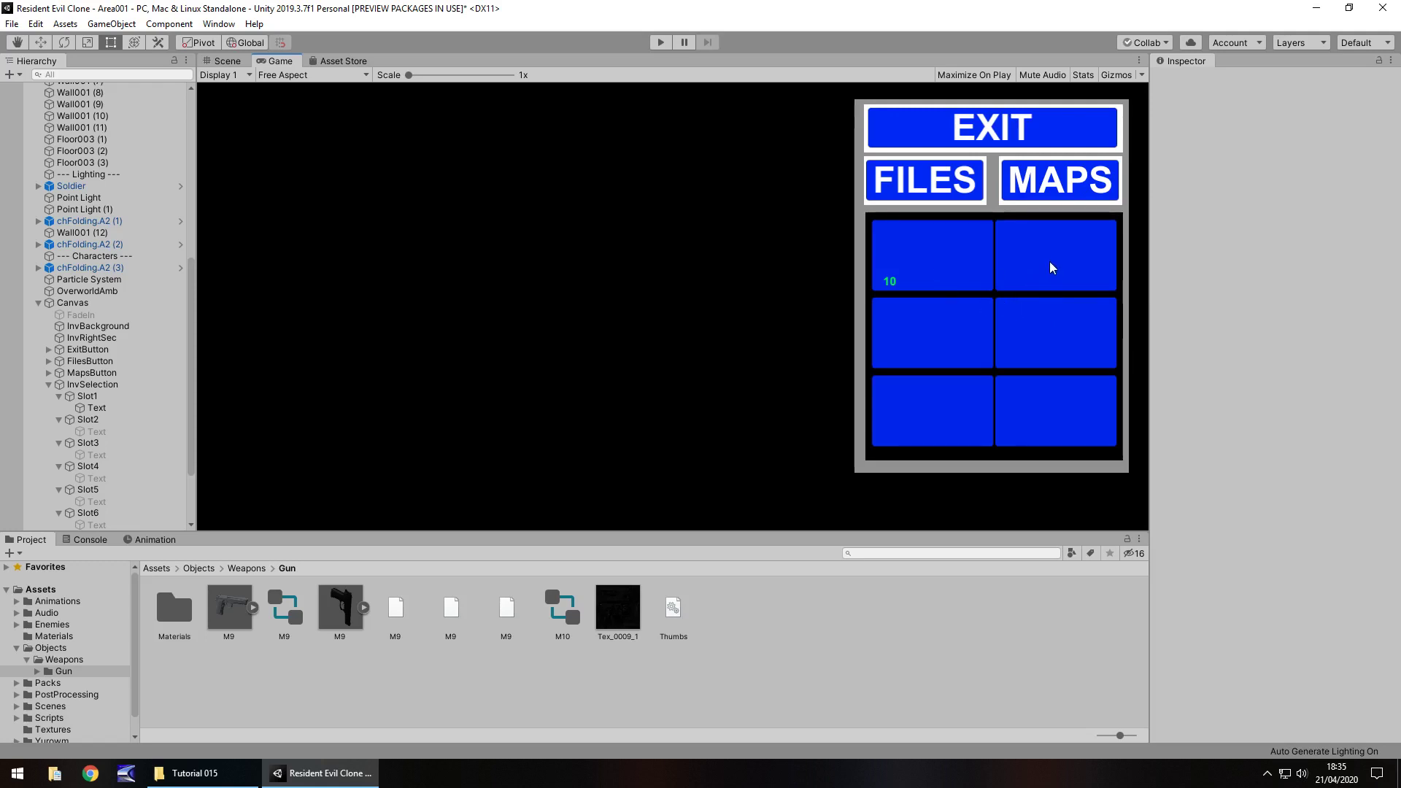
Play-test the inventory's slot highlights, then stop play and return to the Scene view
click(661, 42)
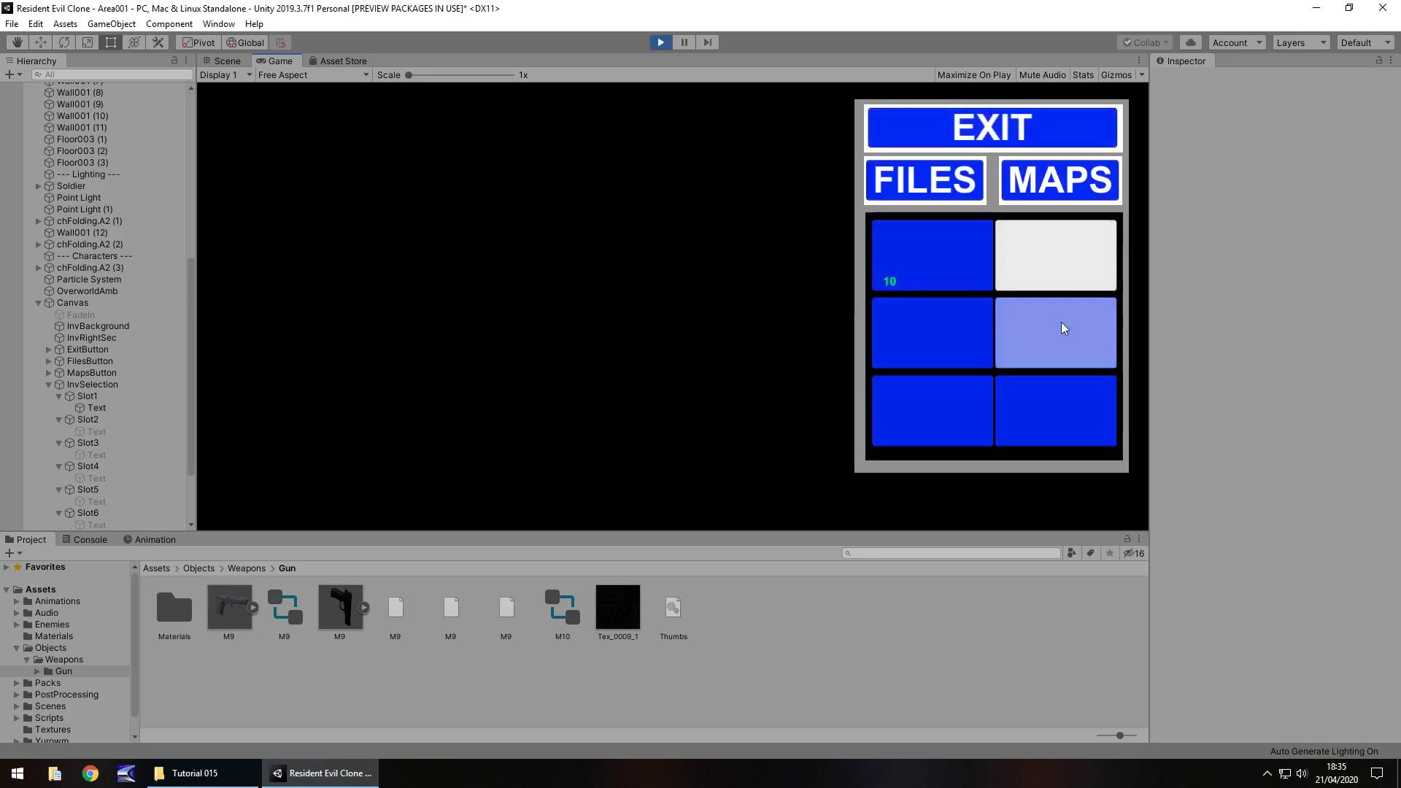
click(657, 42)
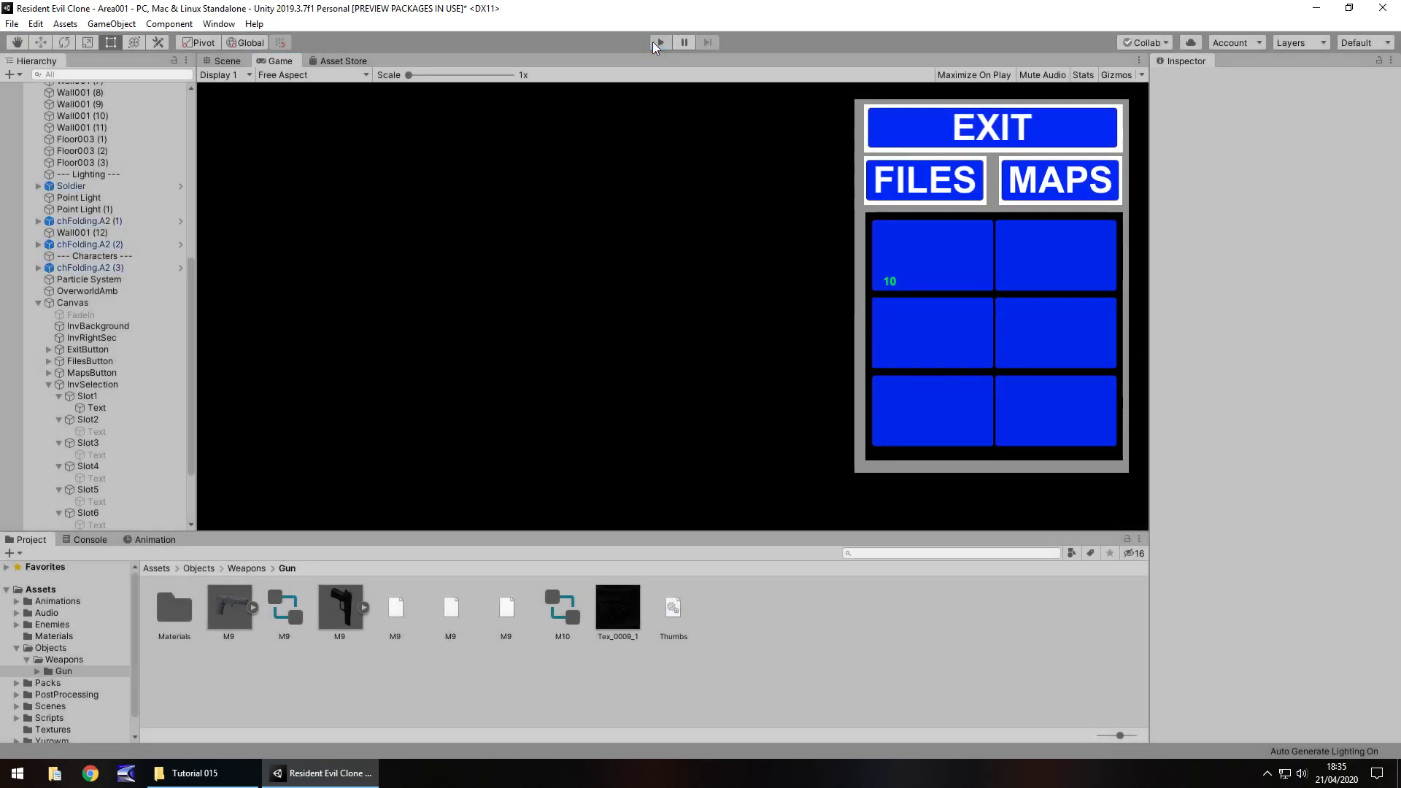
click(227, 61)
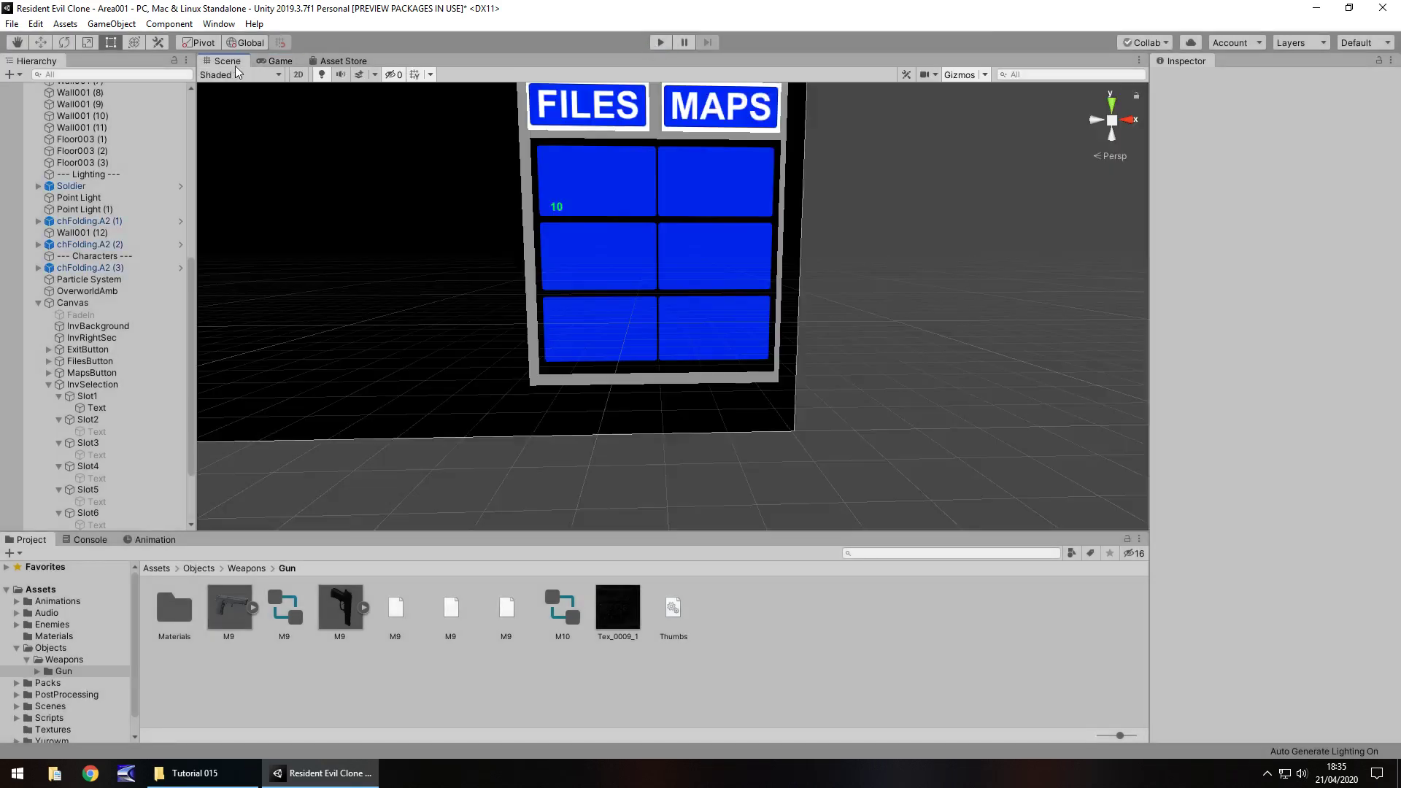
Paste the green value into Slot1's Highlighted Color and undo an accidental grey Normal Color
click(631, 189)
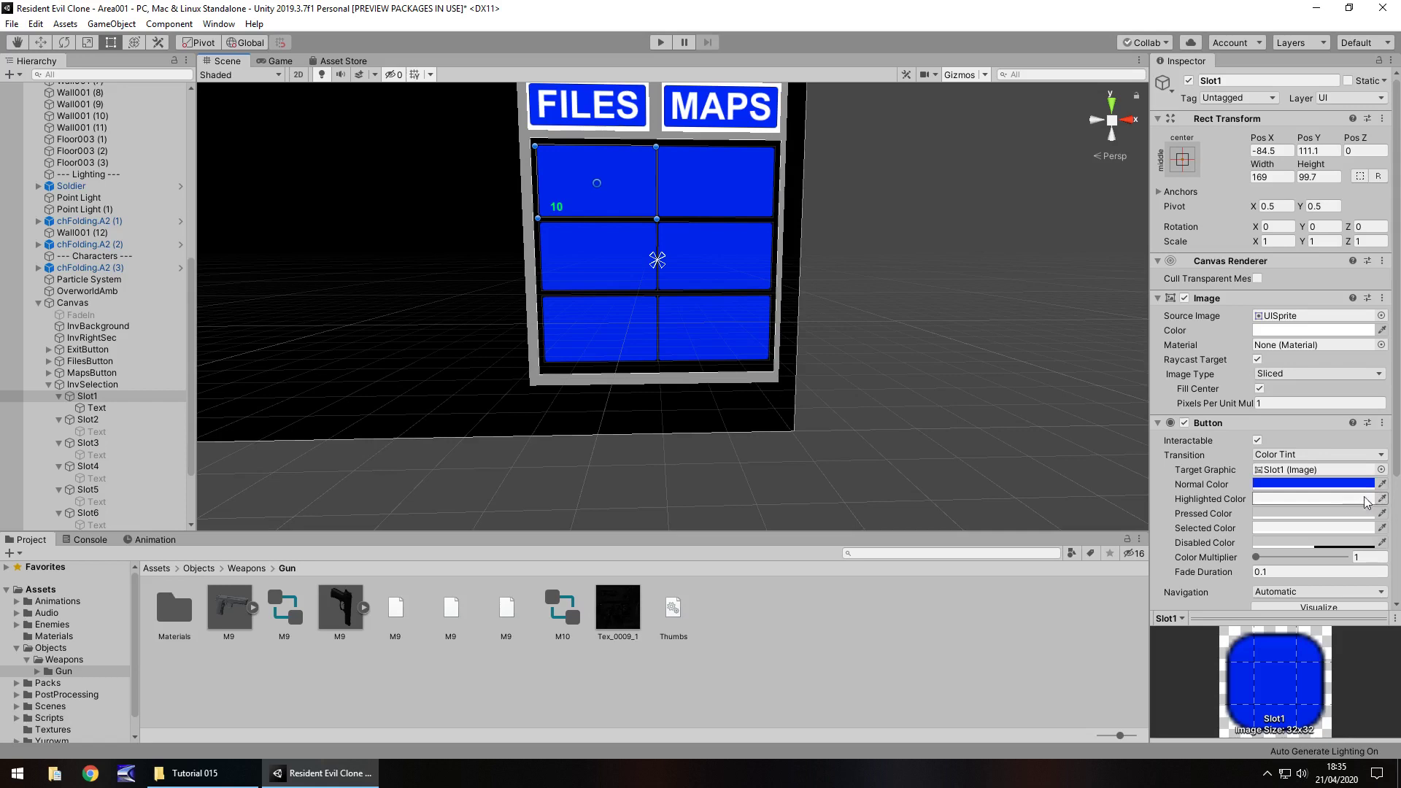
click(1344, 499)
click(450, 437)
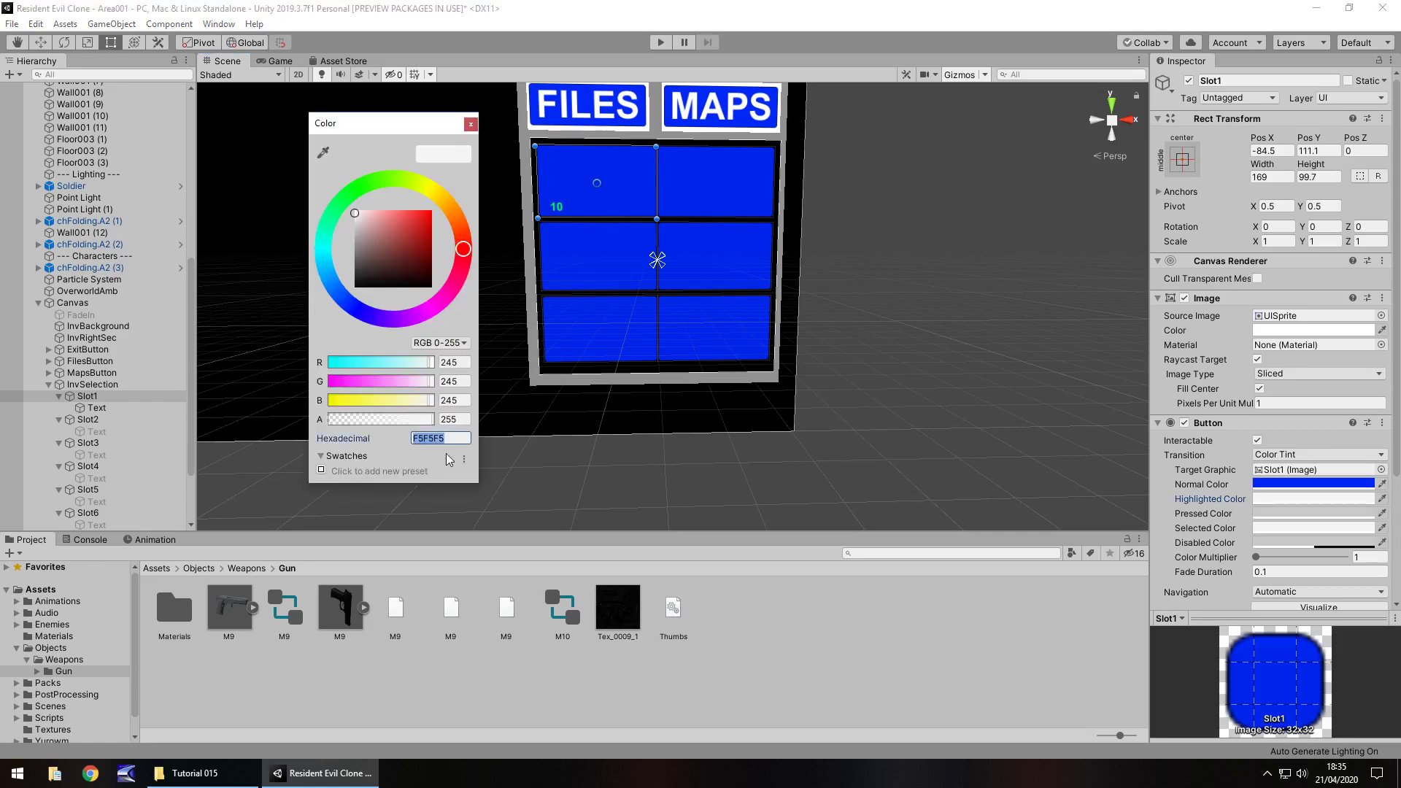
text(00FF48)
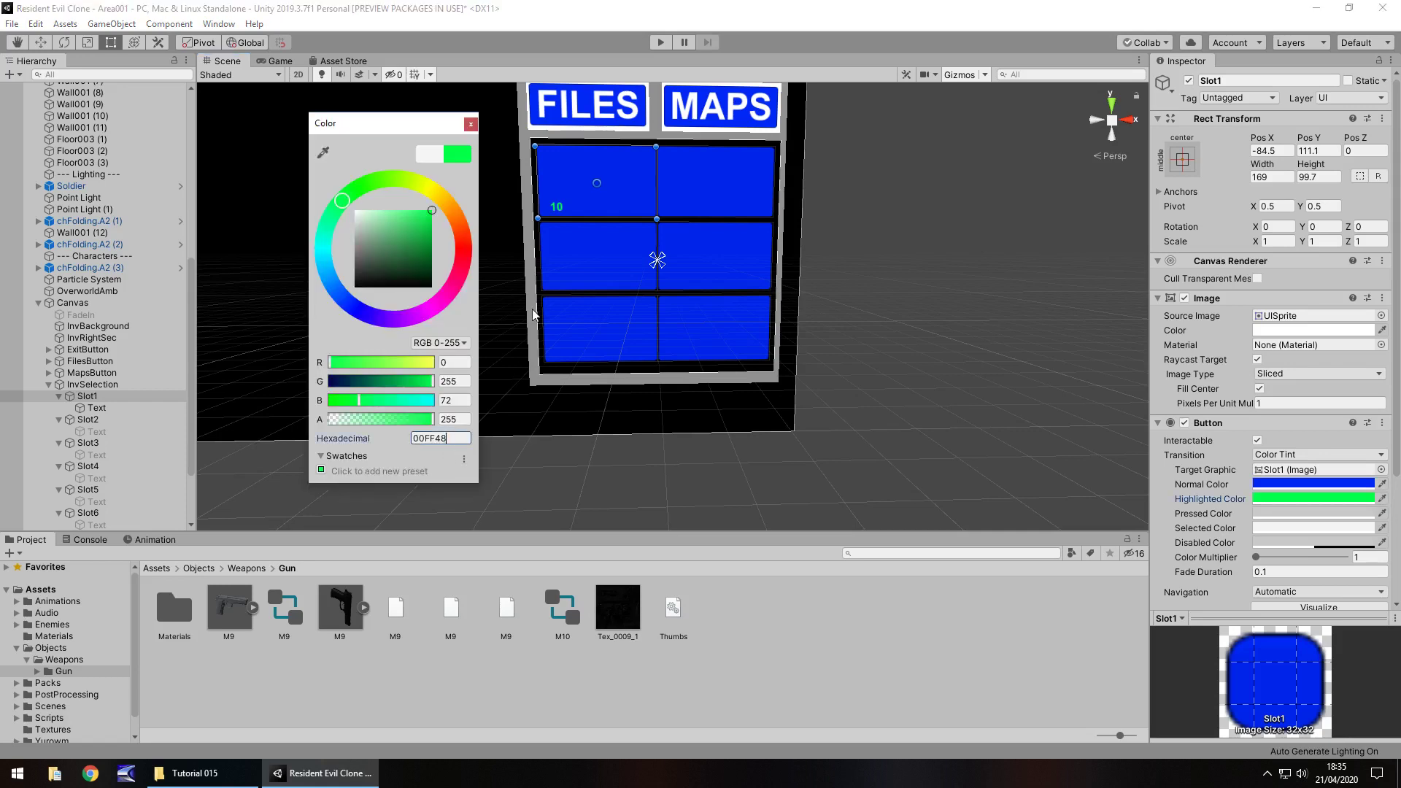
click(472, 124)
click(1382, 483)
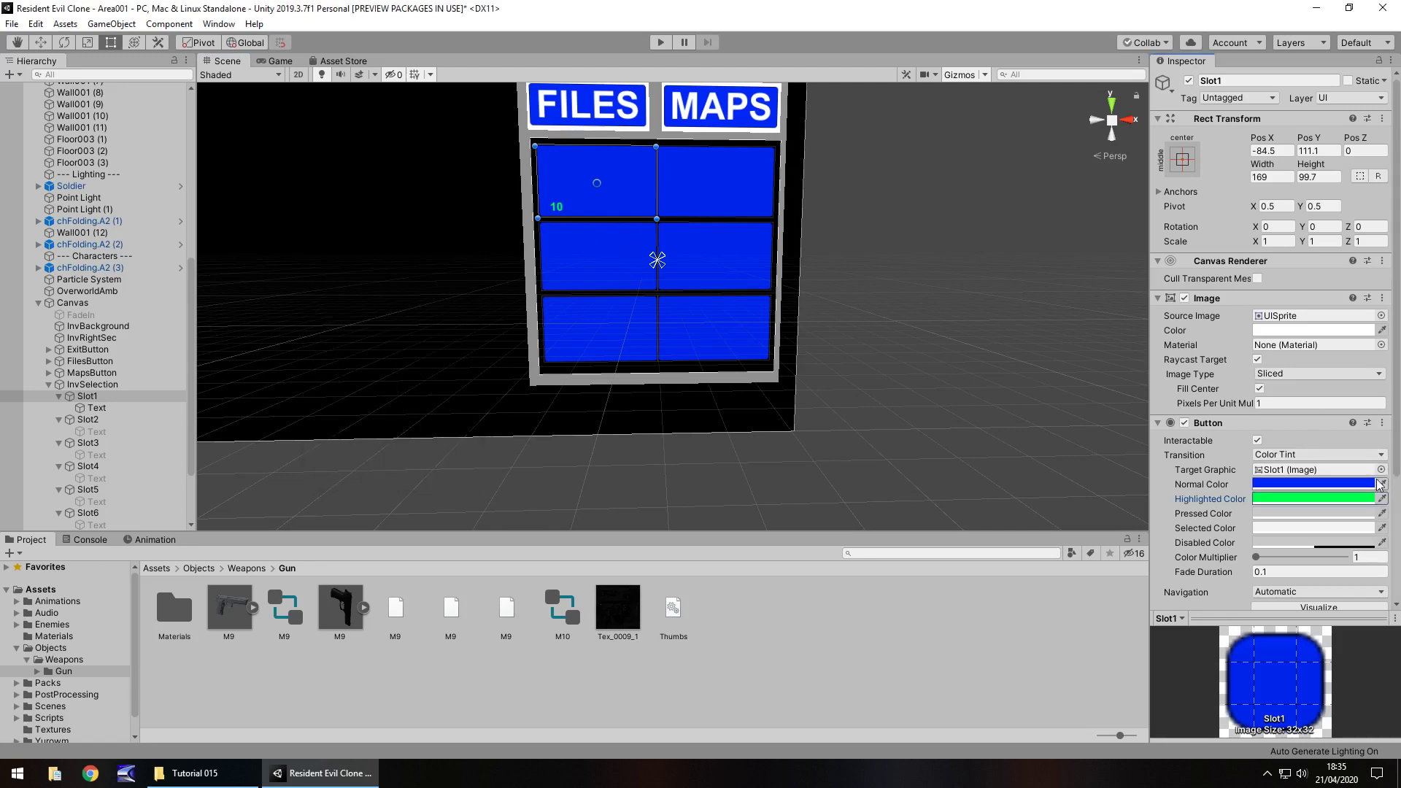
click(286, 464)
key(ctrl+z)
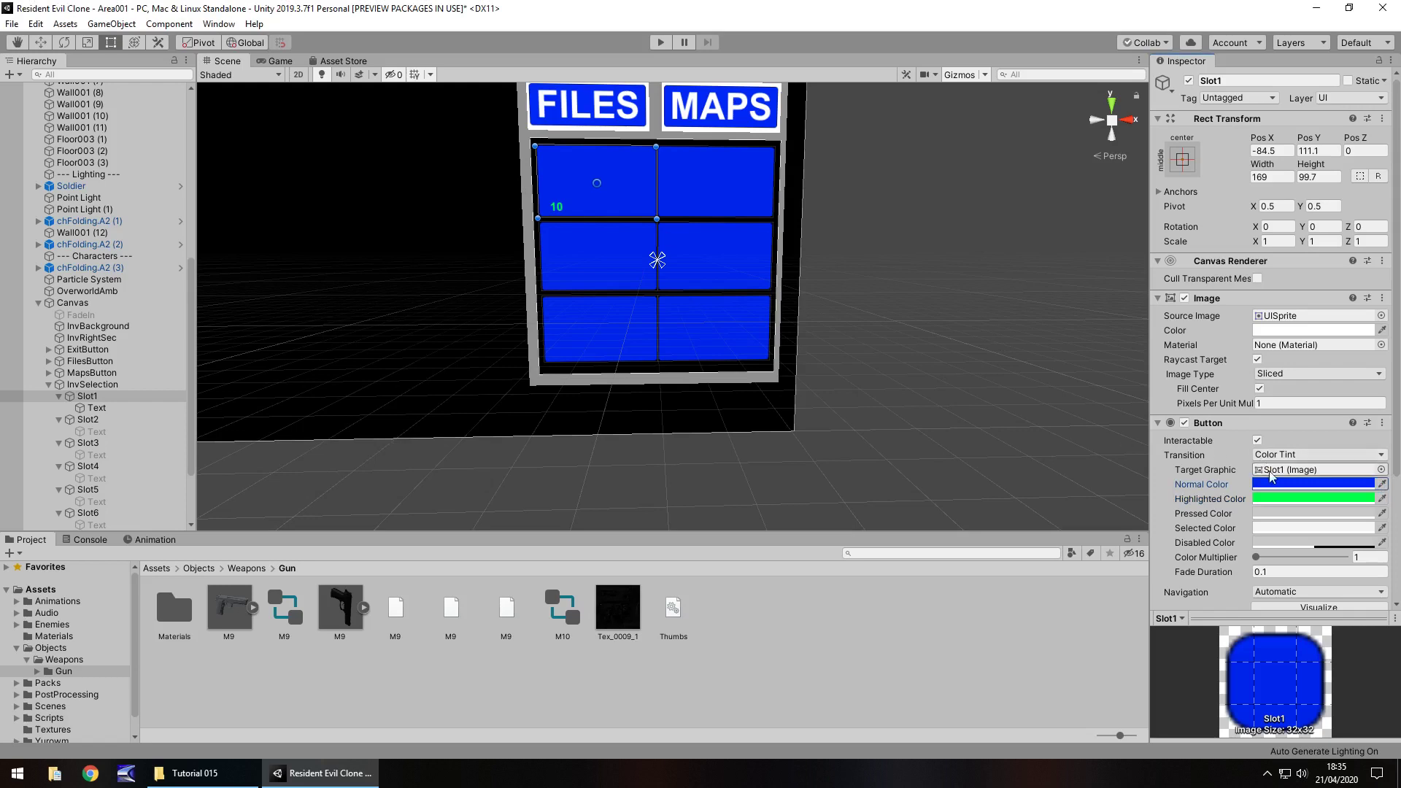
Copy Slot1's 0027F5 normal blue into Highlighted Color and darken it to 001BA9
click(1314, 484)
click(453, 435)
key(ctrl+c)
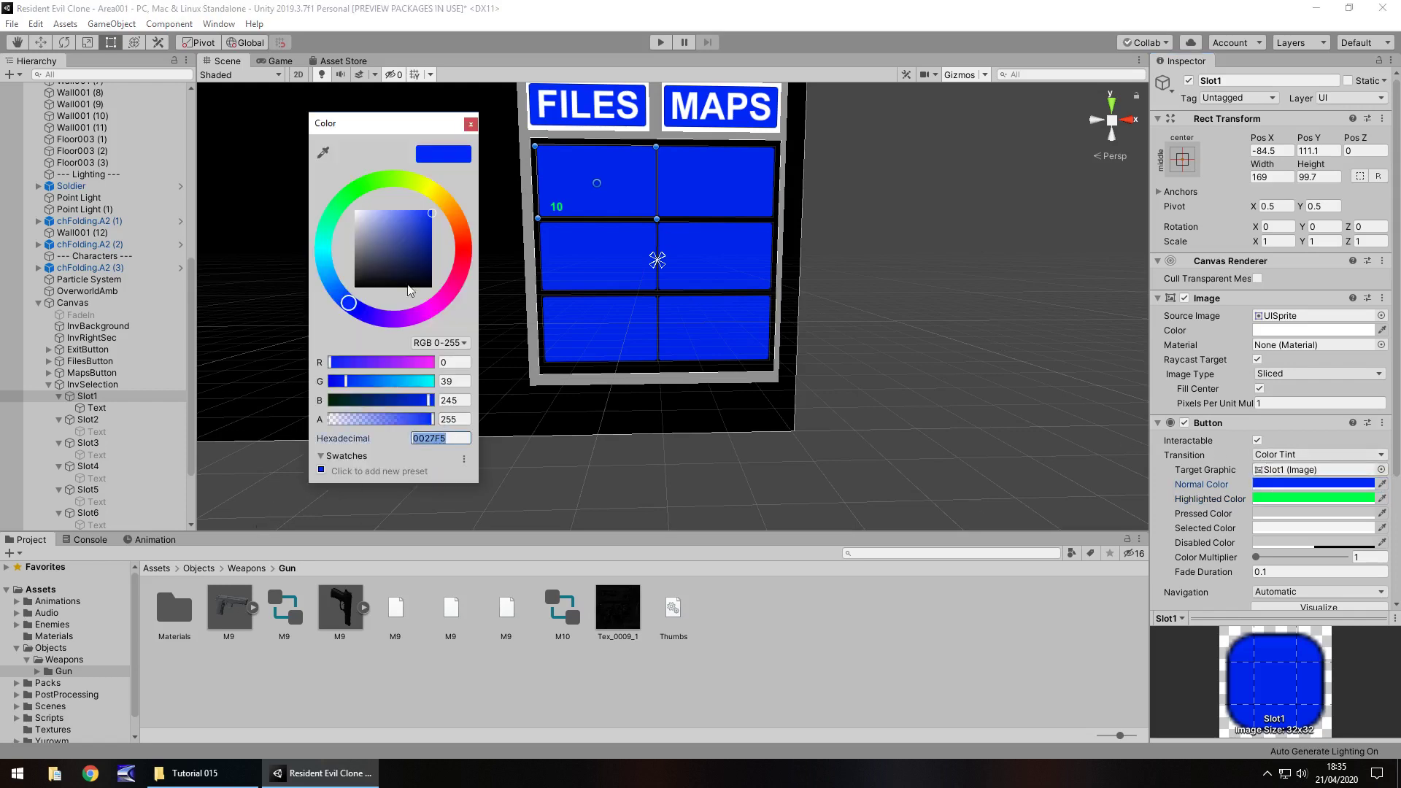
click(471, 124)
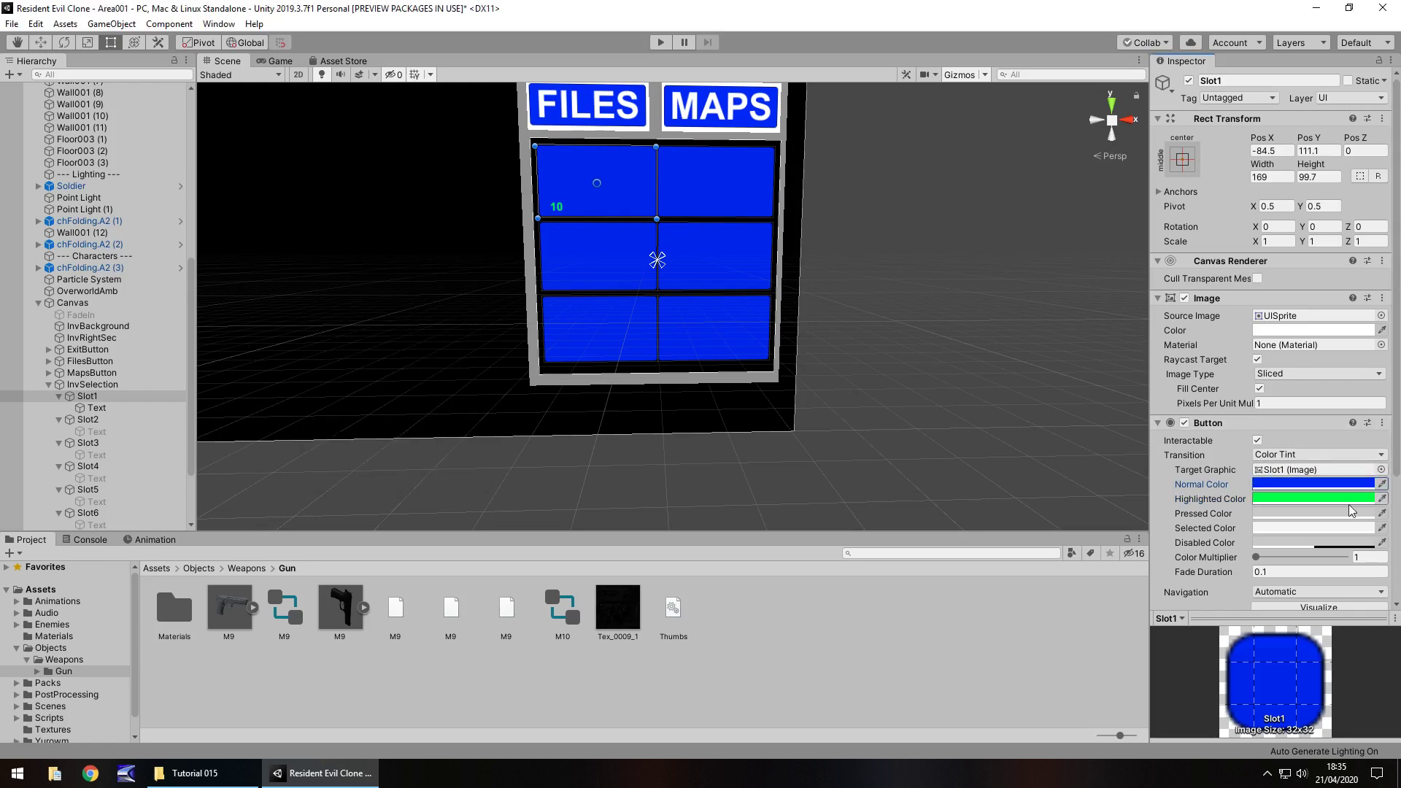
click(1348, 499)
click(454, 419)
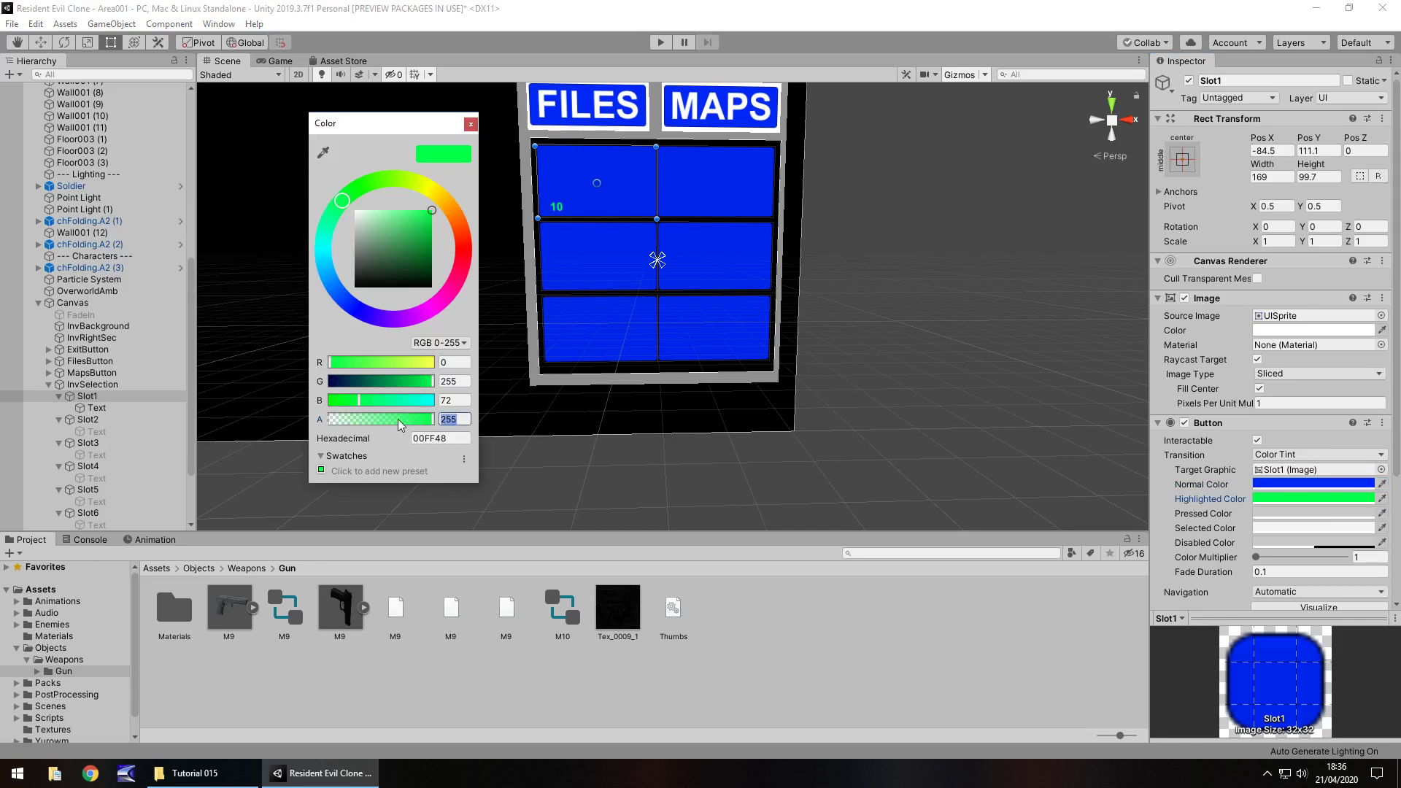
key(ctrl+v)
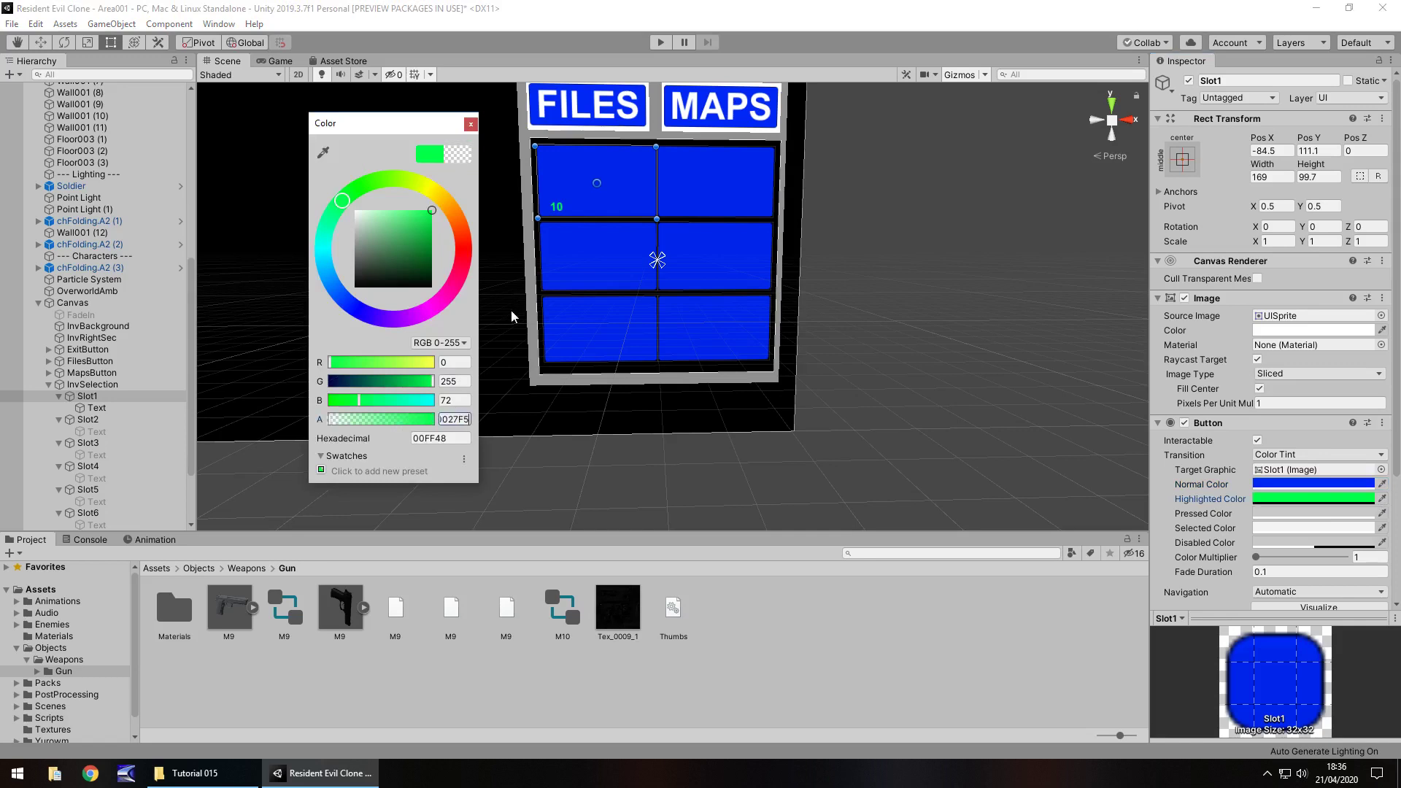
click(452, 438)
key(ctrl+v)
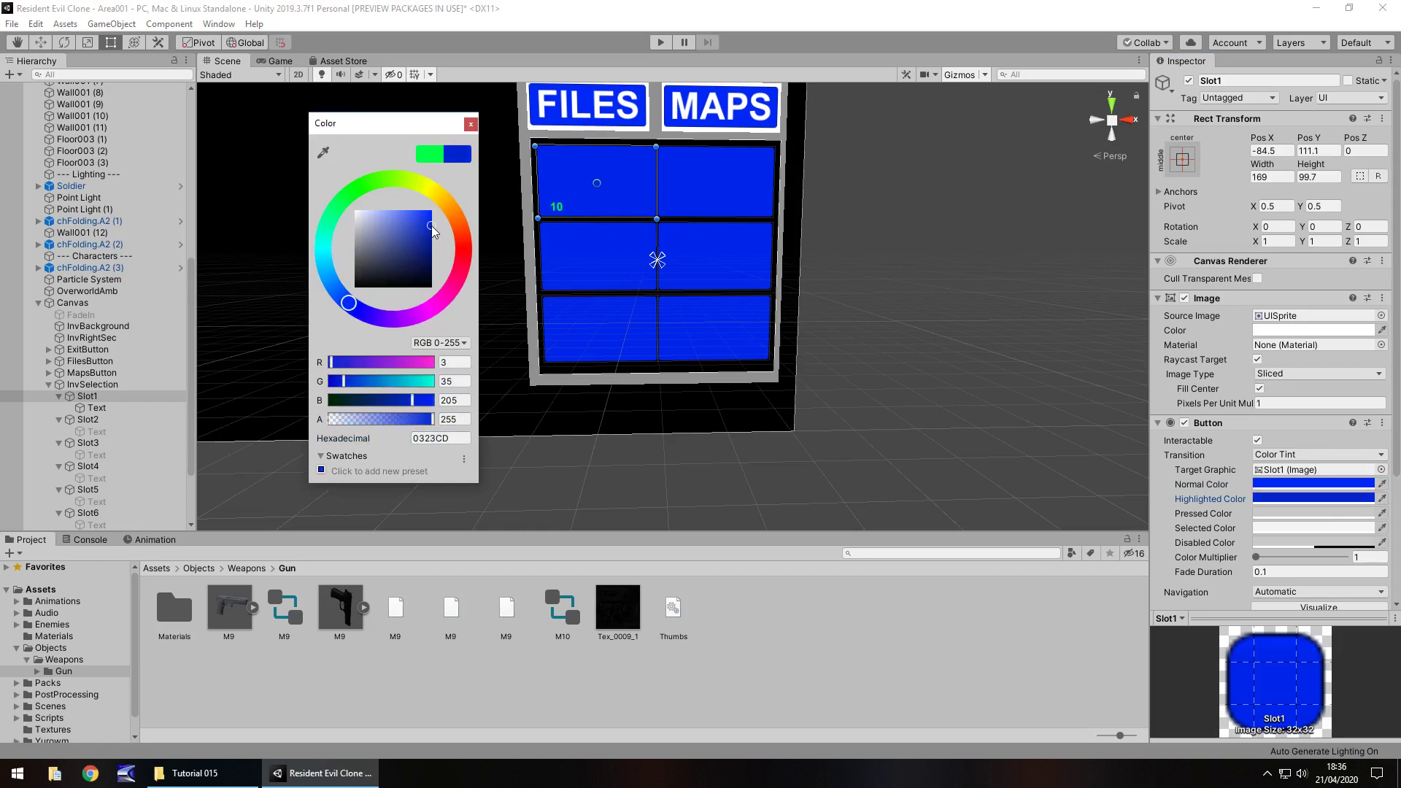
drag(431, 225, 434, 236)
click(443, 436)
key(ctrl+c)
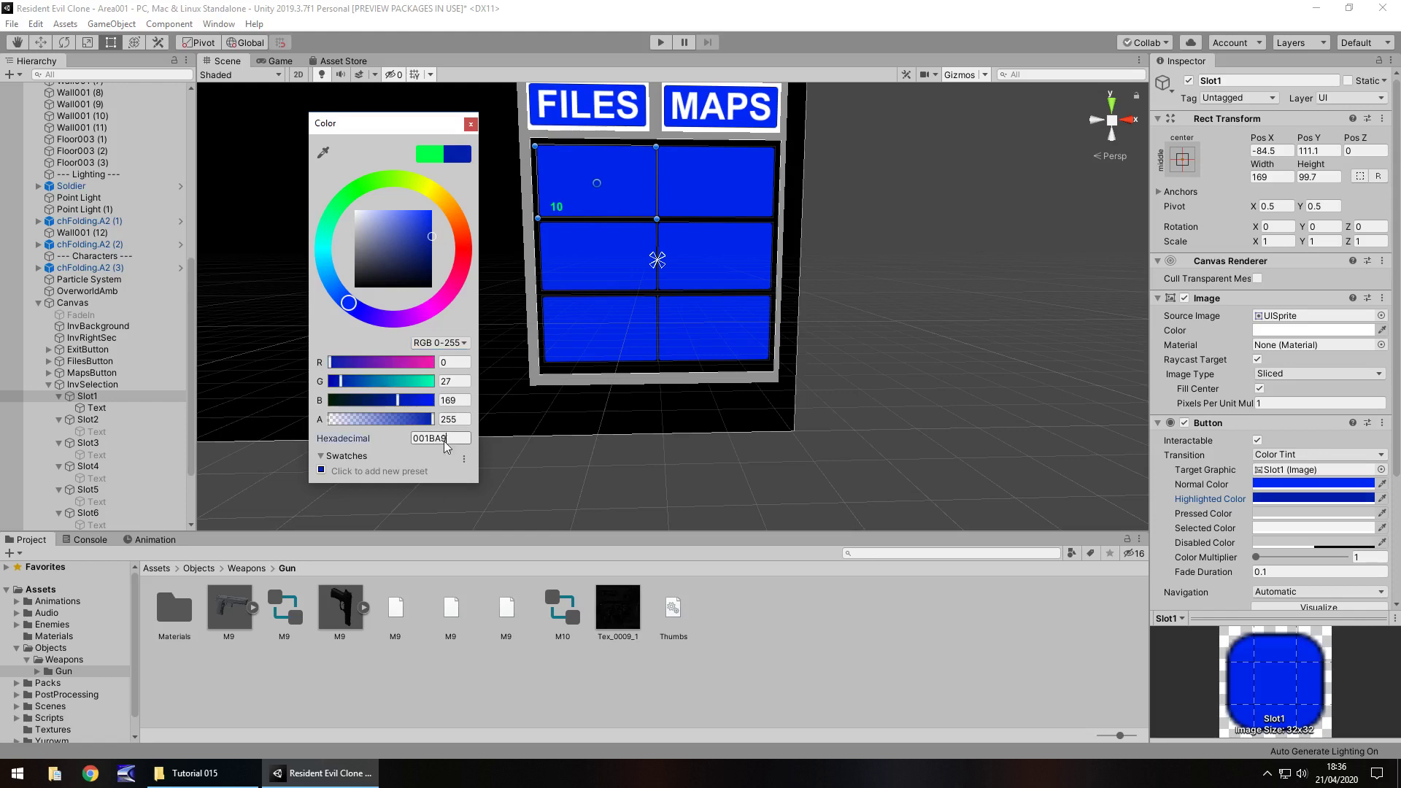
click(471, 123)
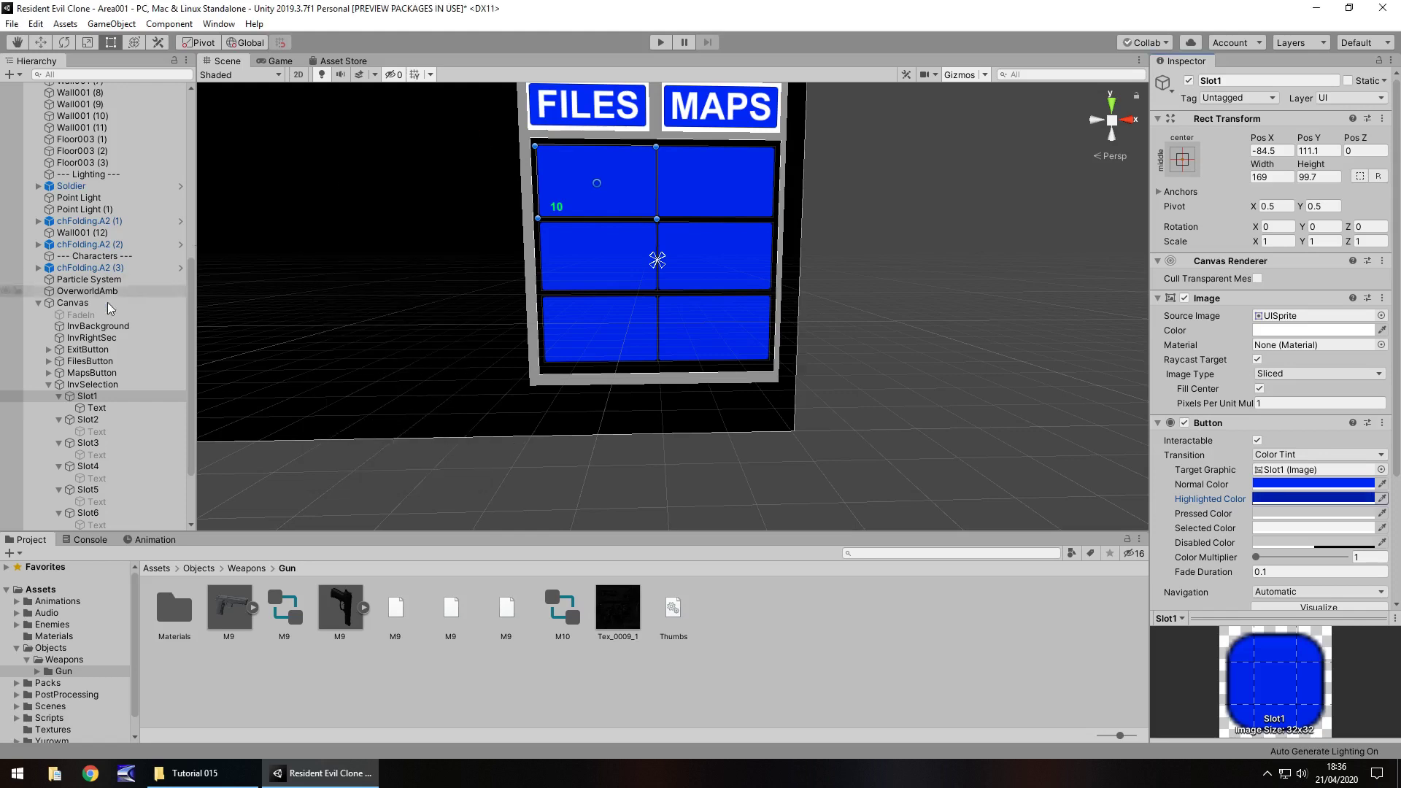
Multi-select Slot2–Slot6 and paste 001BA9 into their Highlighted Color hex field
click(106, 419)
ctrl+click(98, 444)
ctrl+click(103, 467)
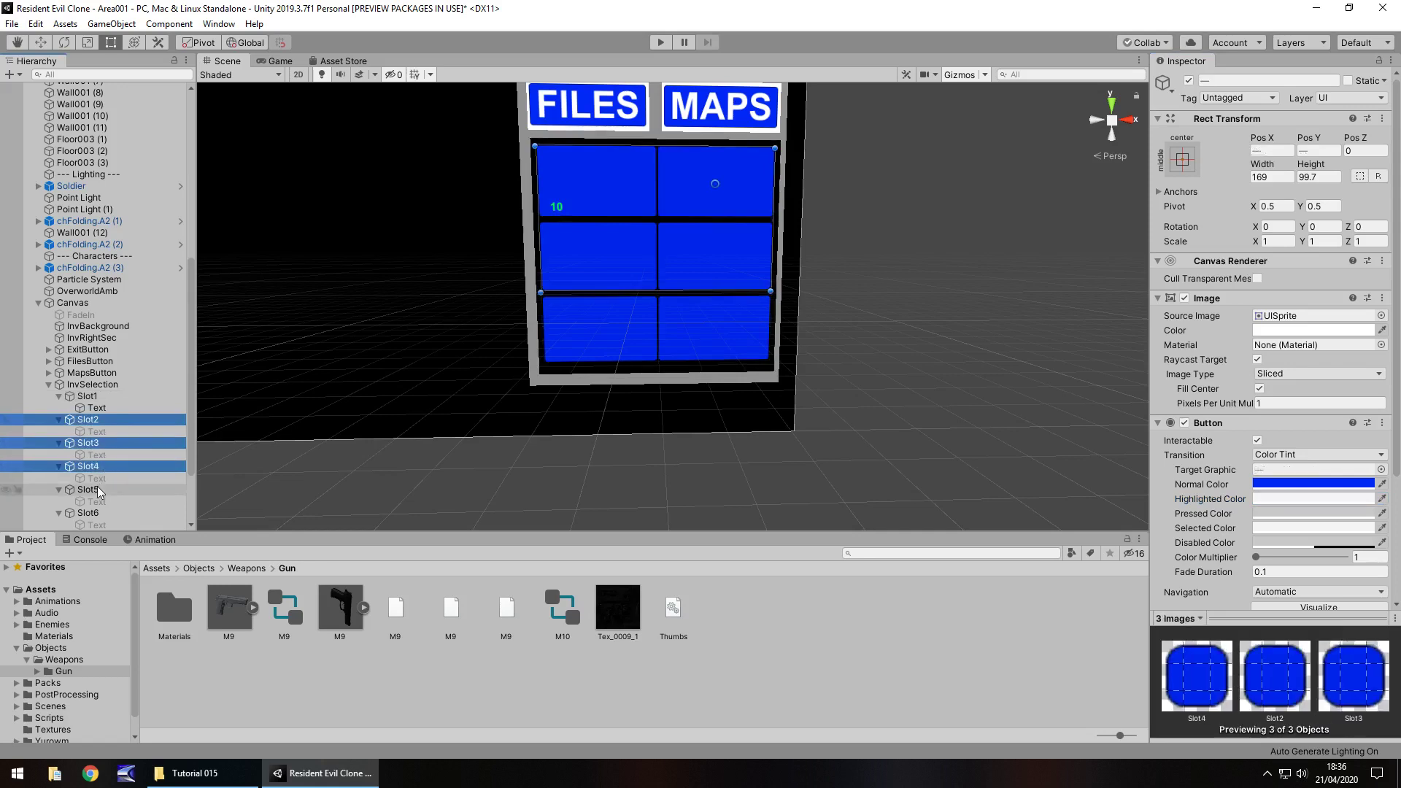
ctrl+click(97, 487)
ctrl+click(101, 512)
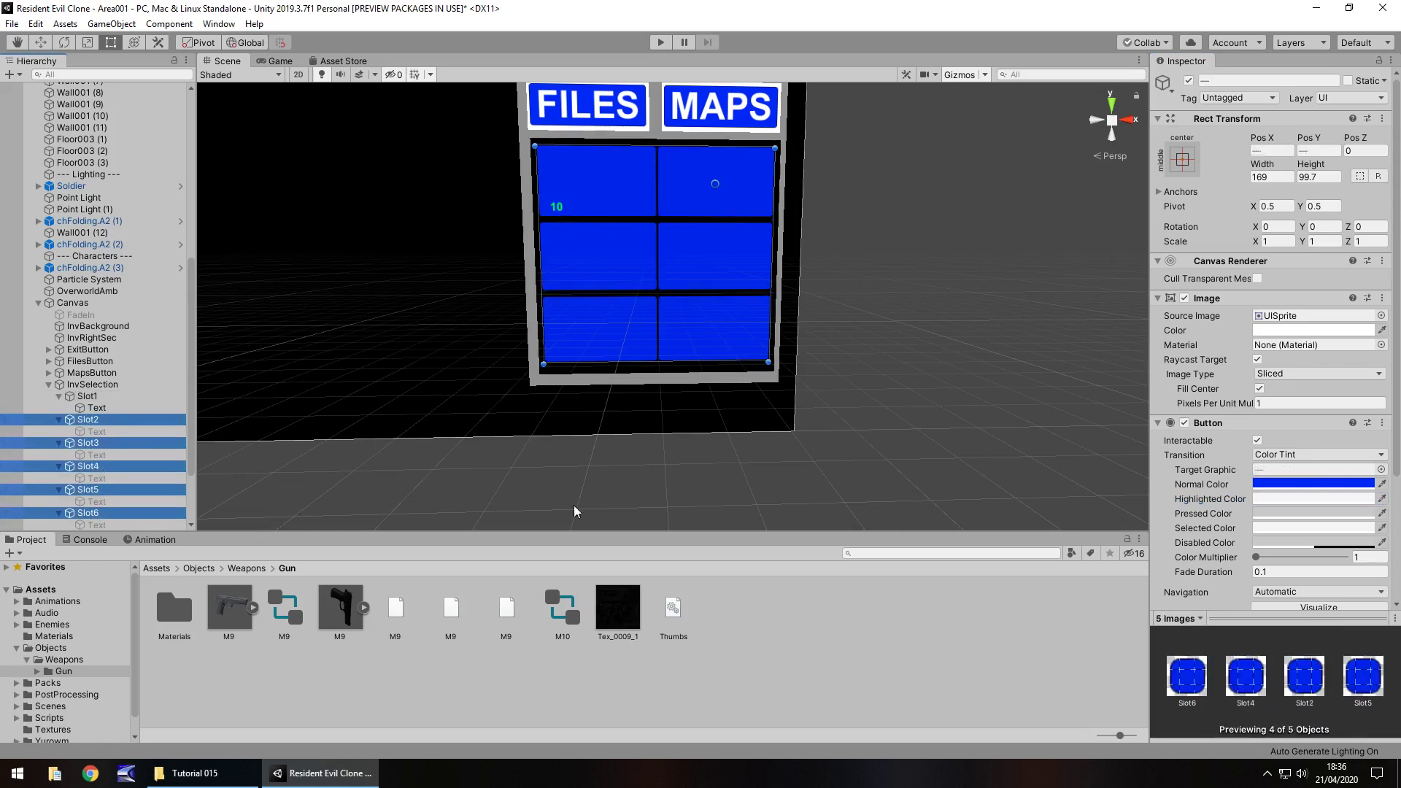
click(1333, 498)
click(438, 438)
key(ctrl+v)
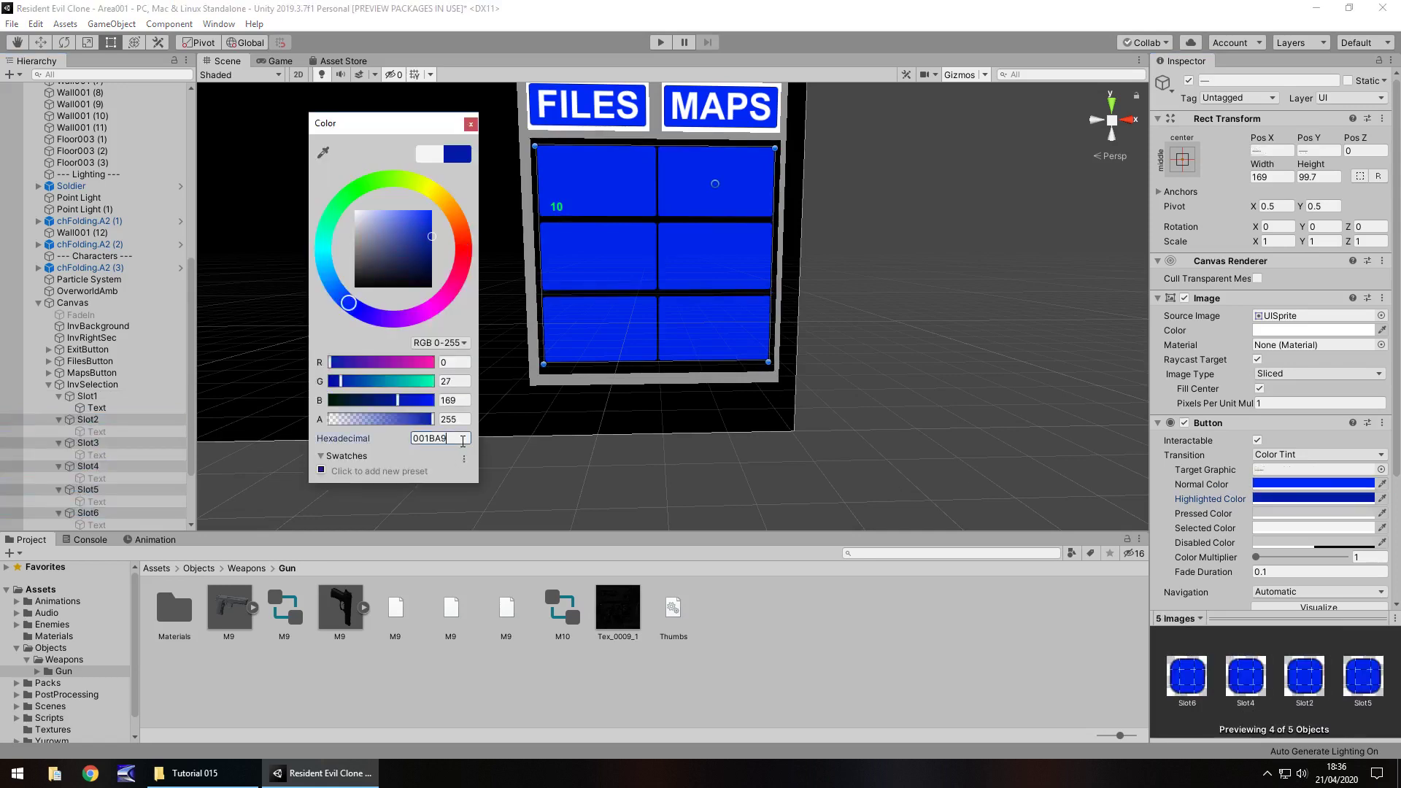
click(471, 124)
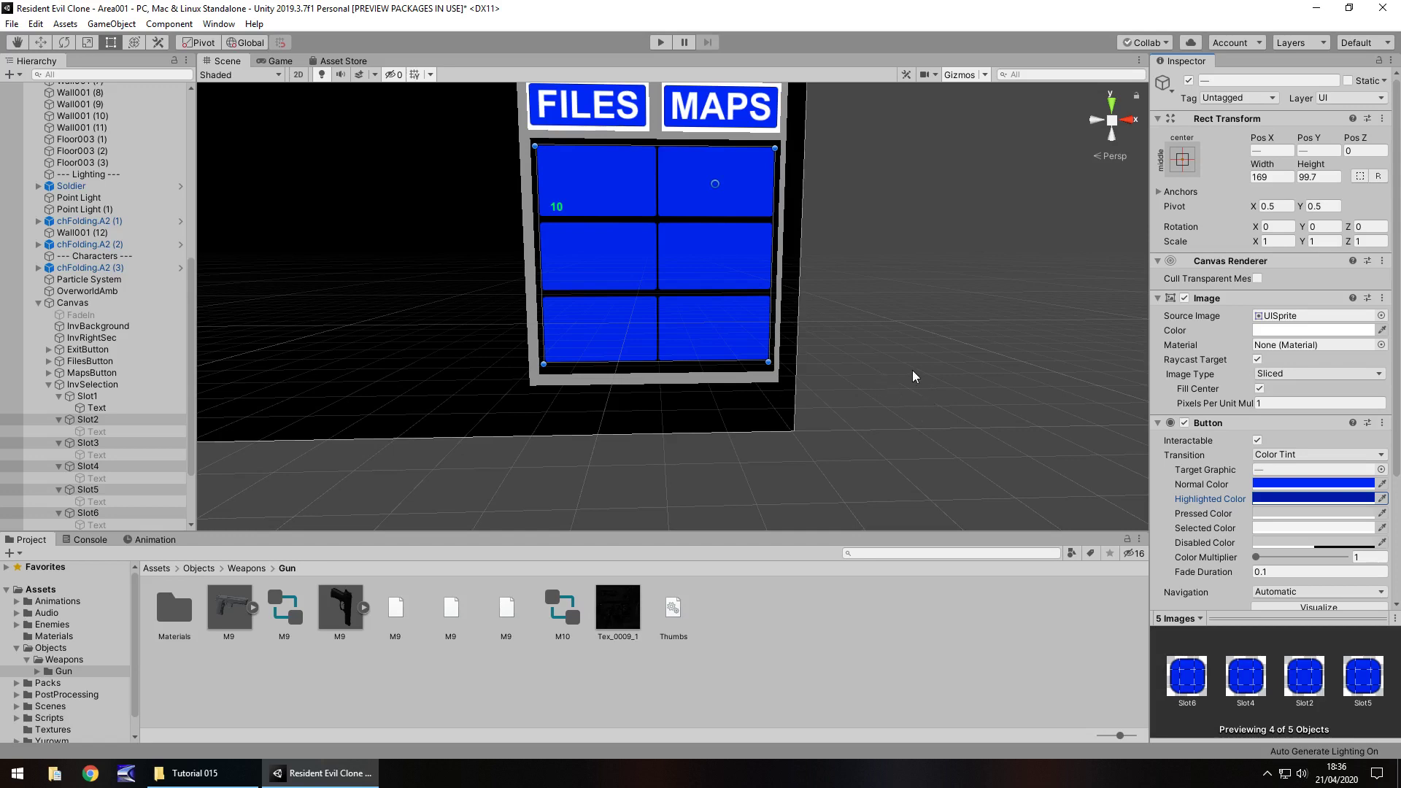
click(656, 42)
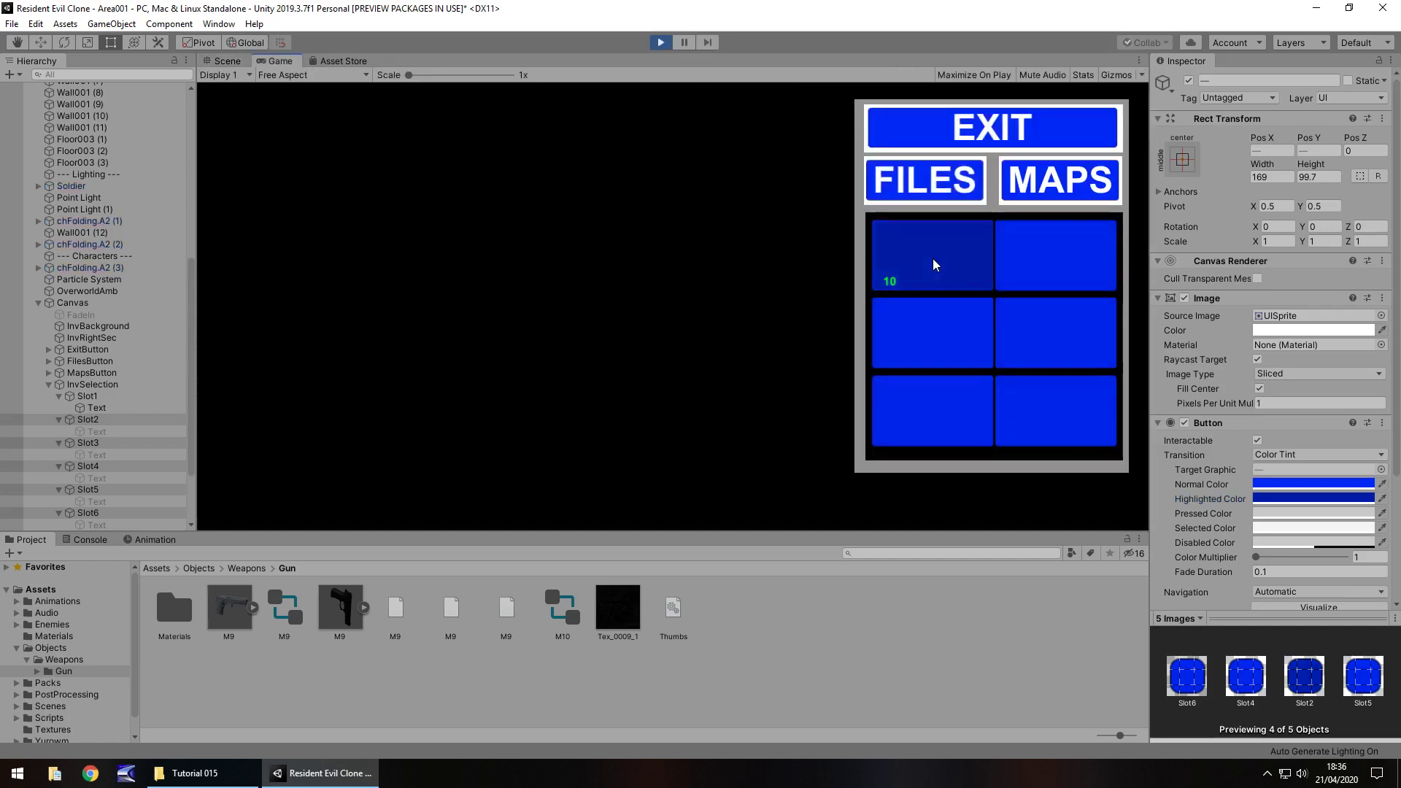
click(1028, 182)
click(926, 128)
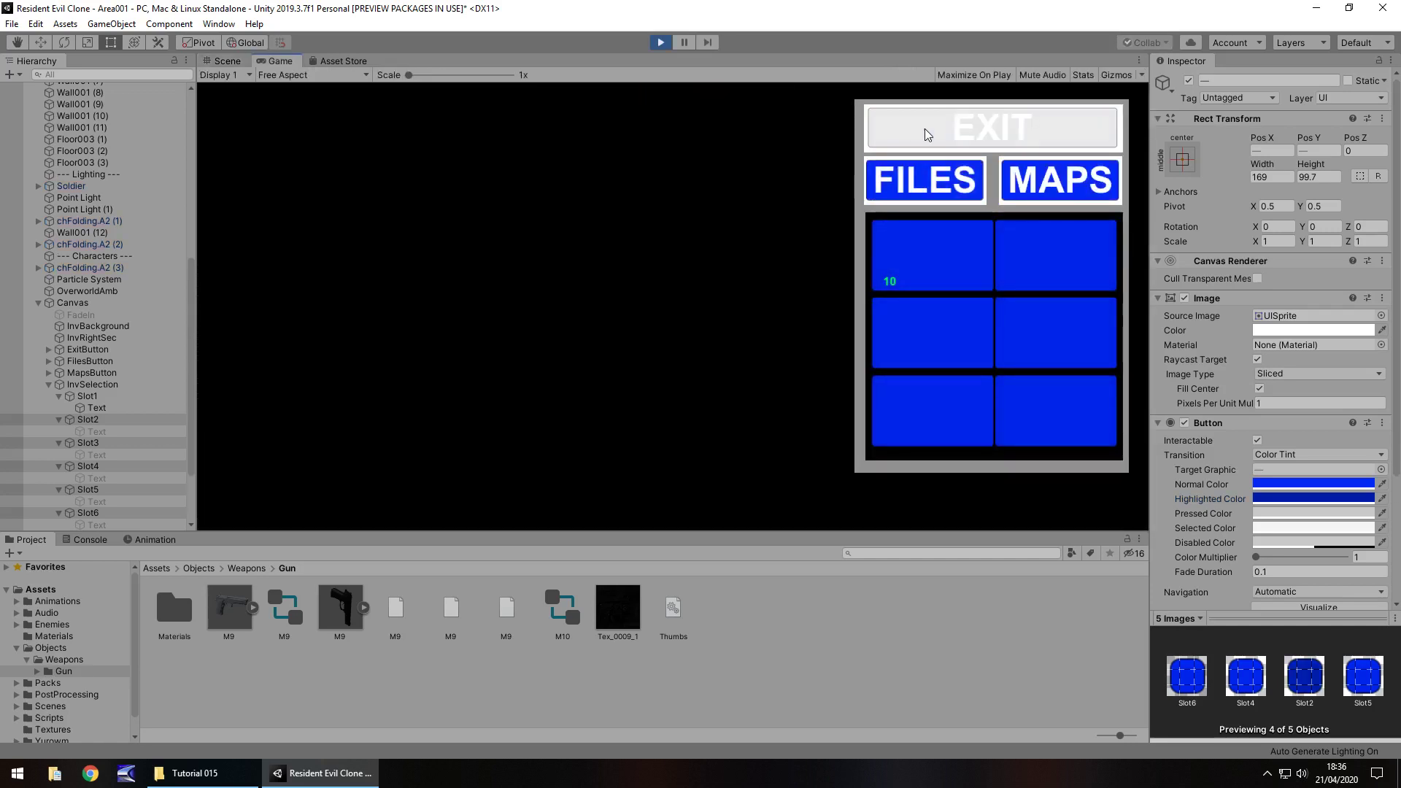
click(1063, 189)
click(947, 134)
click(1037, 182)
click(924, 119)
click(1032, 181)
click(928, 327)
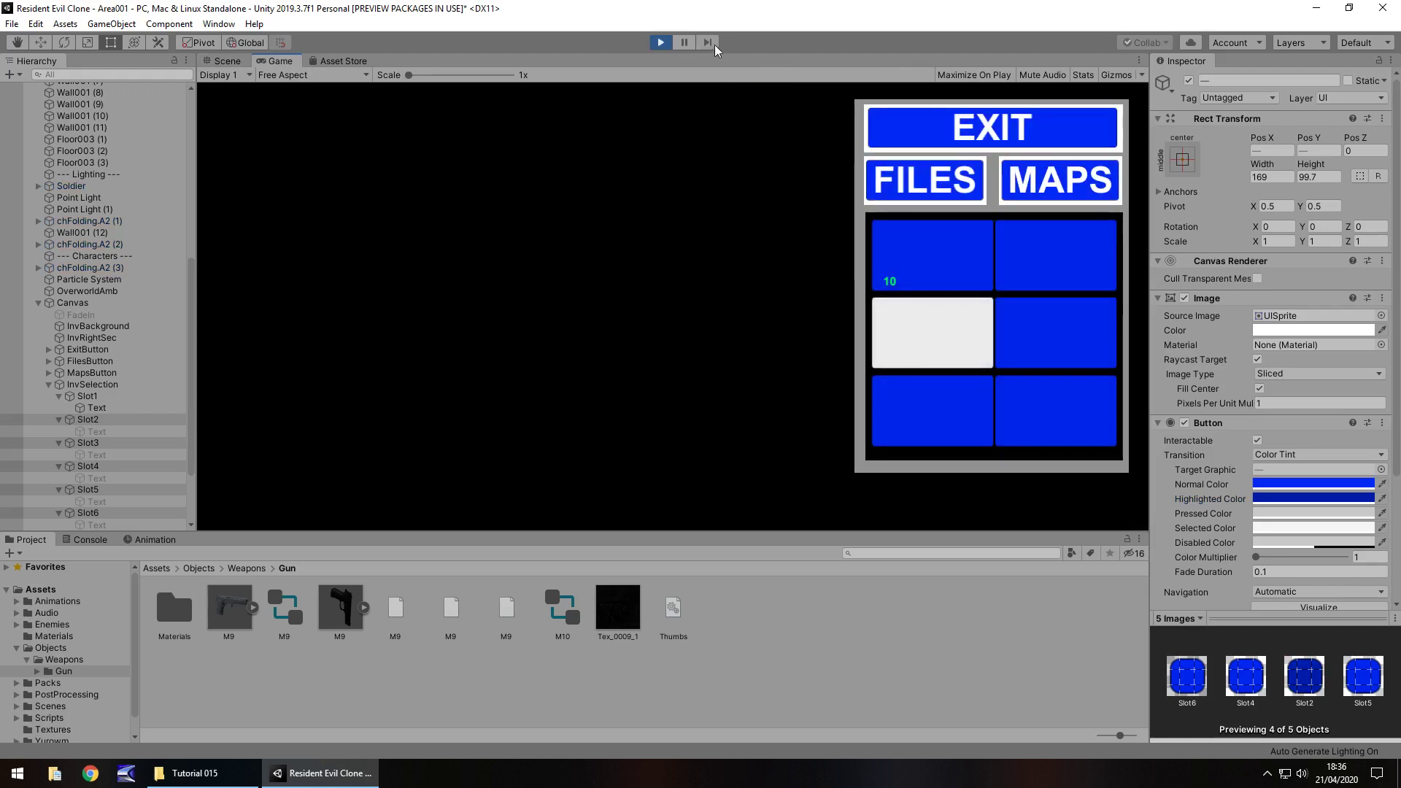
click(661, 42)
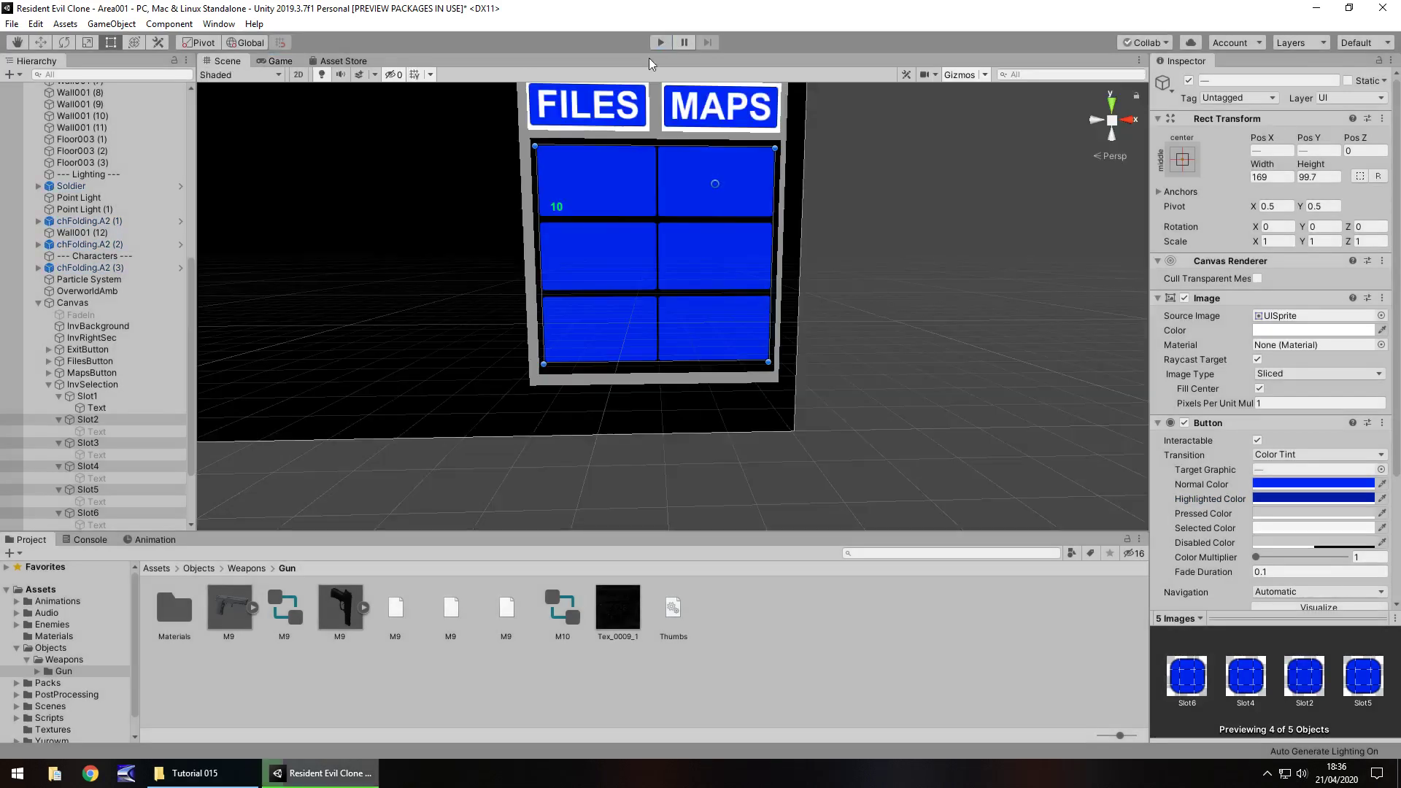
Clear the slot selection and frame the full canvas with EXIT, FILES, MAPS and the six-slot grid
click(918, 271)
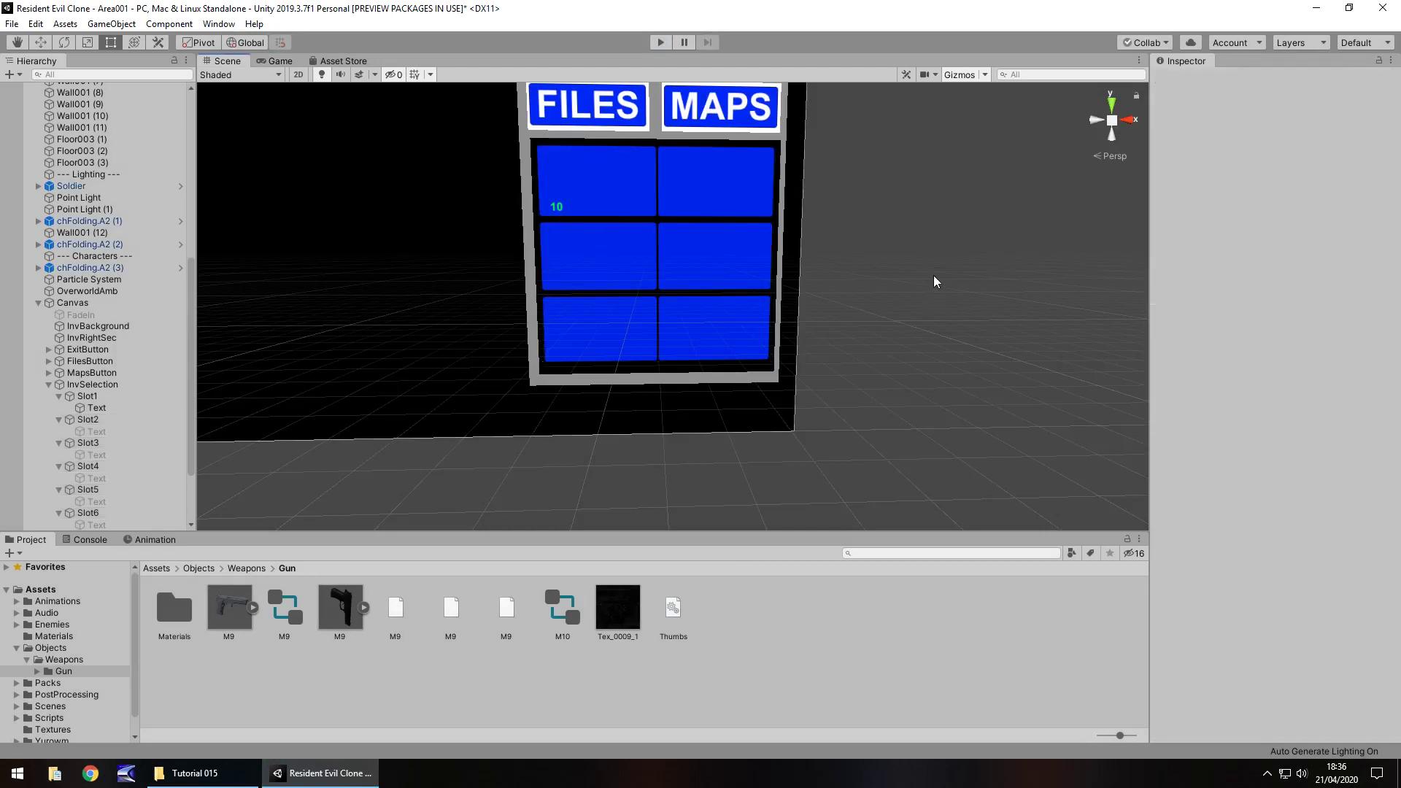
scroll(892, 263, down, 3)
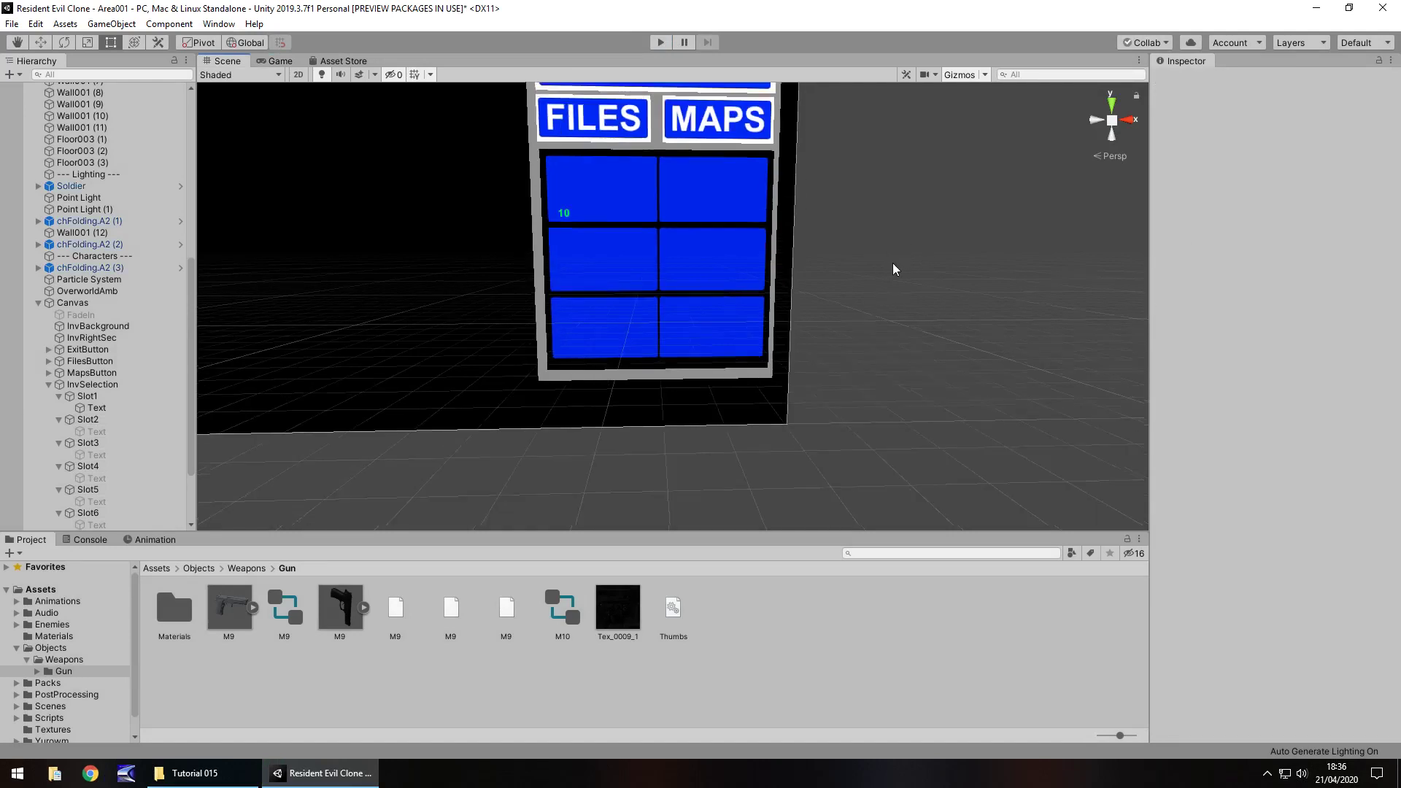
middle_drag(842, 260, 950, 288)
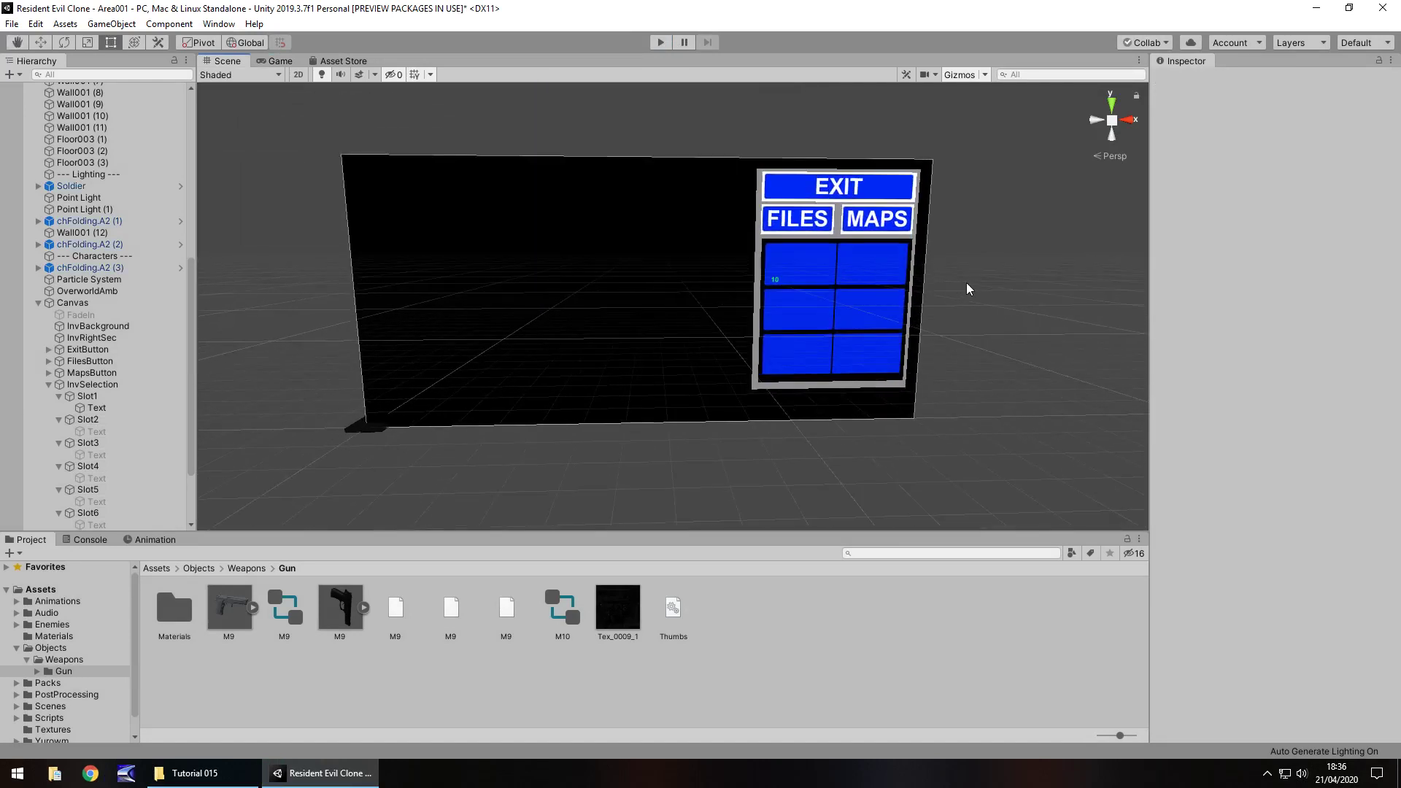